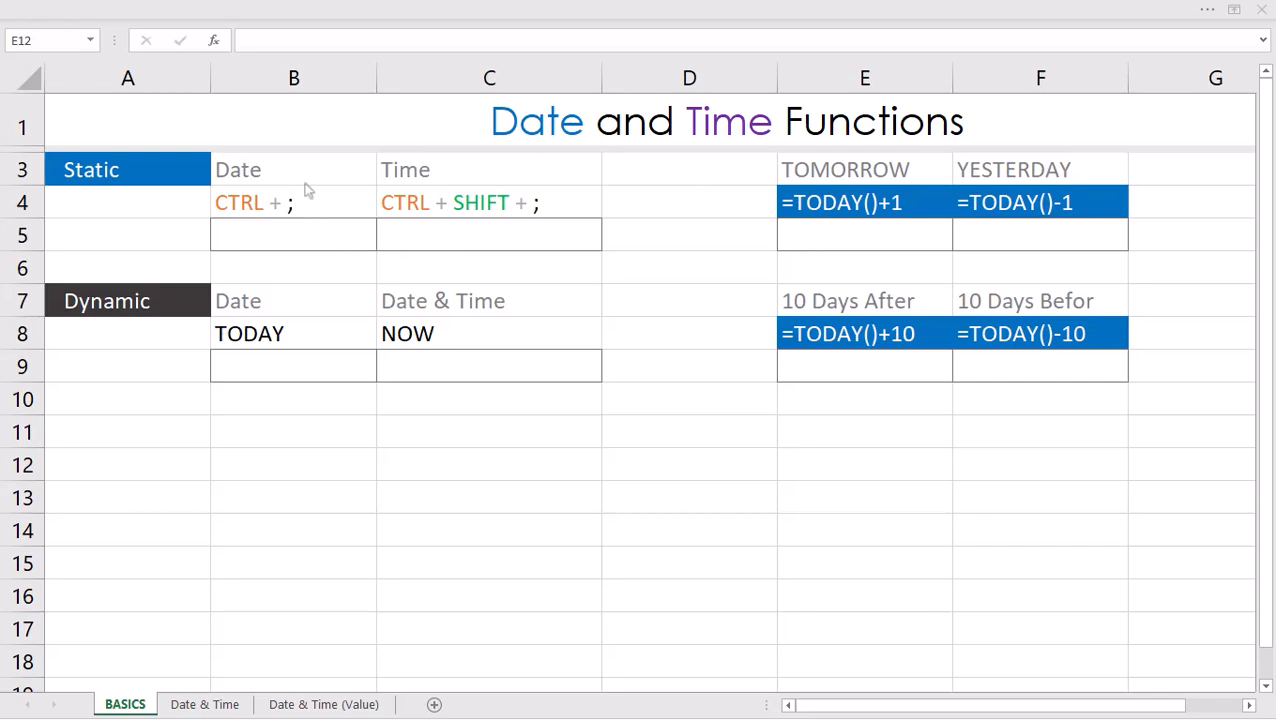
- Insert the current date in B5 and the current time in C5 as static values
{"action": "left_click", "coordinate": [290, 233]}
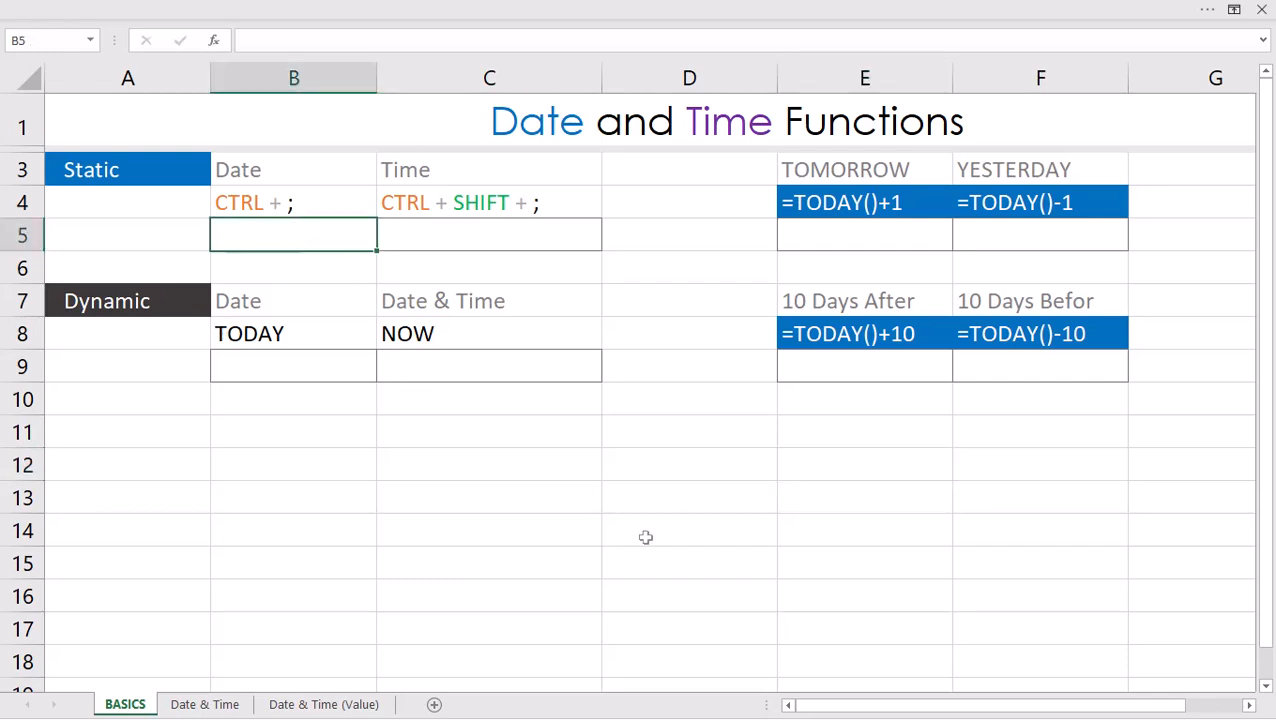
{"action": "key", "text": "ctrl+semicolon"}
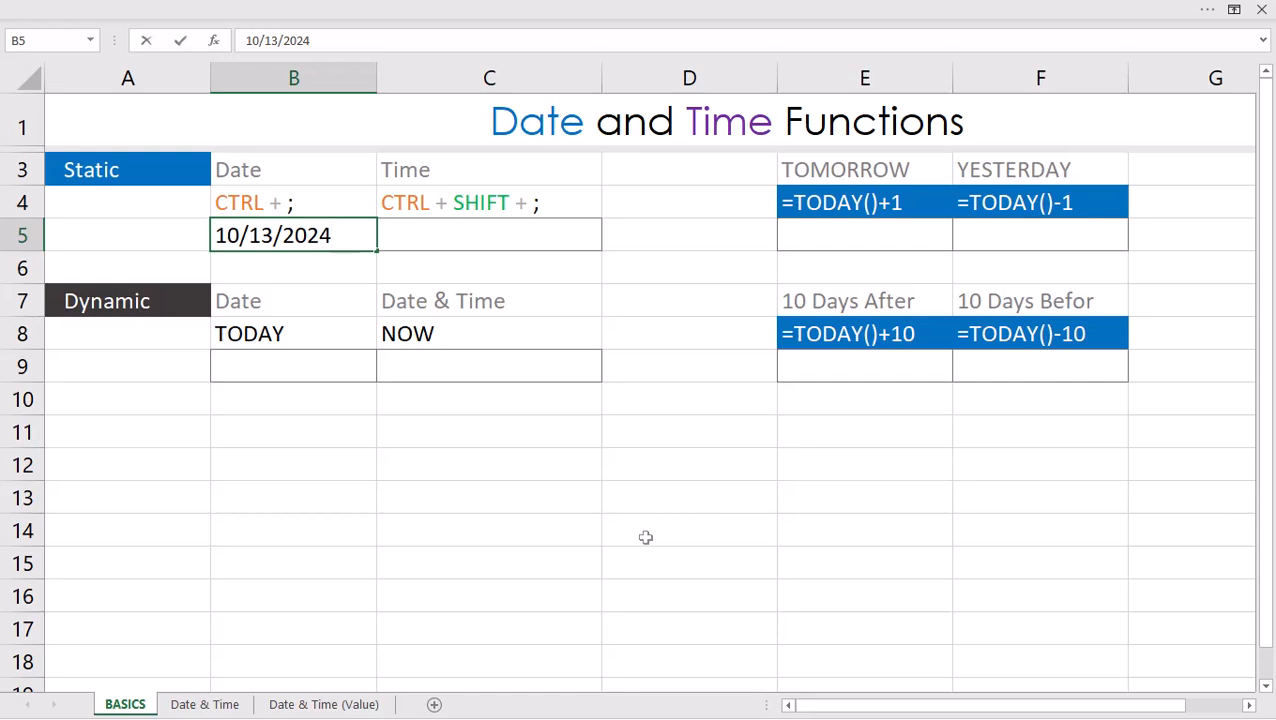
{"action": "left_click", "coordinate": [536, 236]}
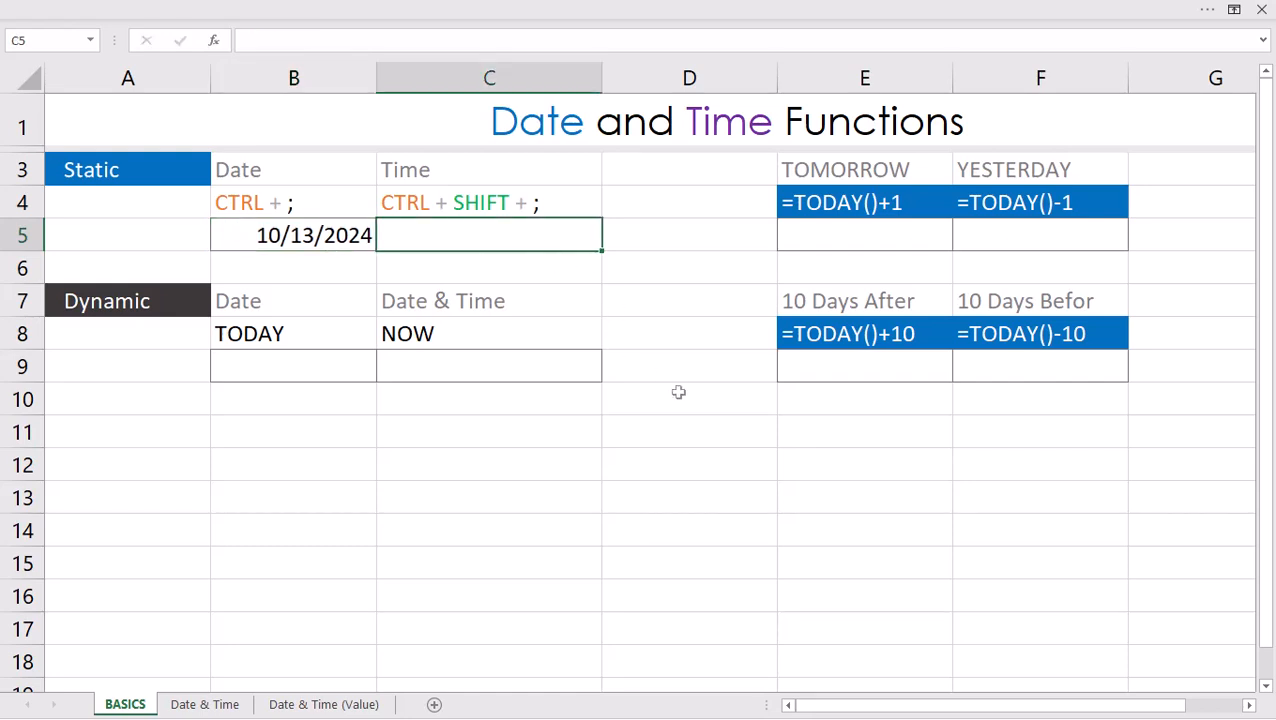
{"action": "key", "text": "ctrl+shift+semicolon"}
{"action": "left_click", "coordinate": [505, 373]}
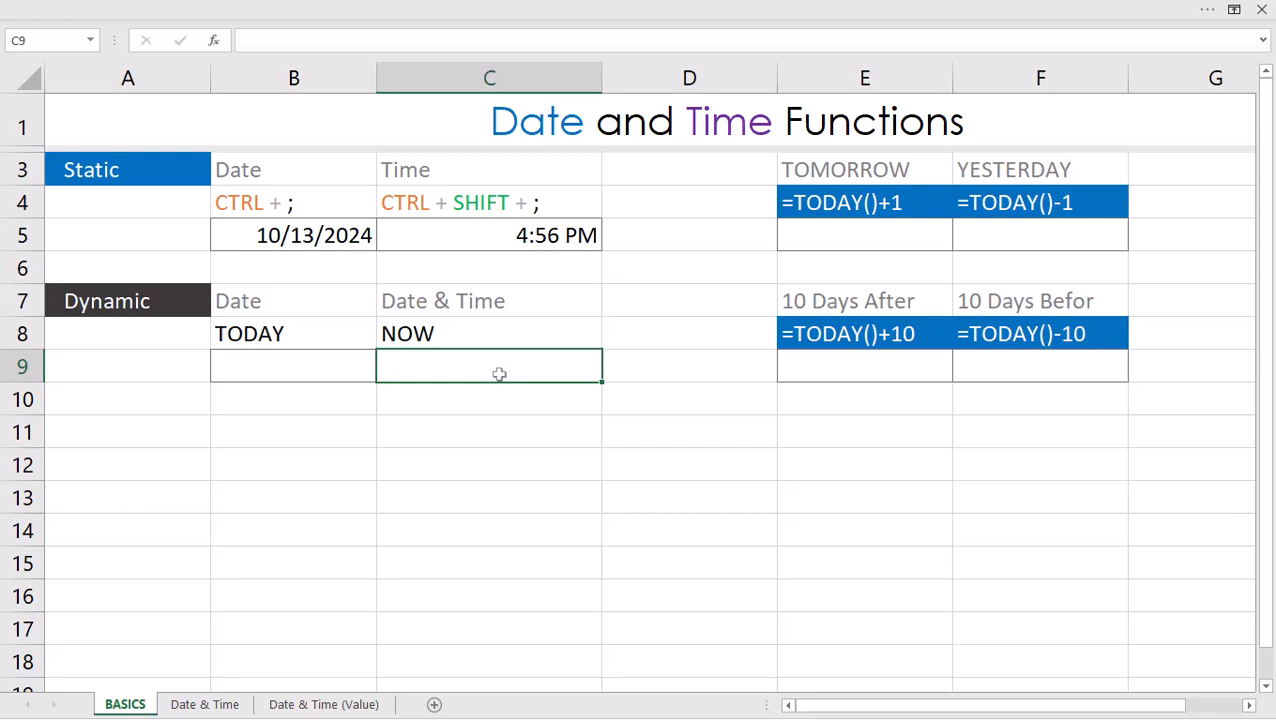
{"action": "left_click_drag", "start_coordinate": [313, 206], "coordinate": [425, 207]}
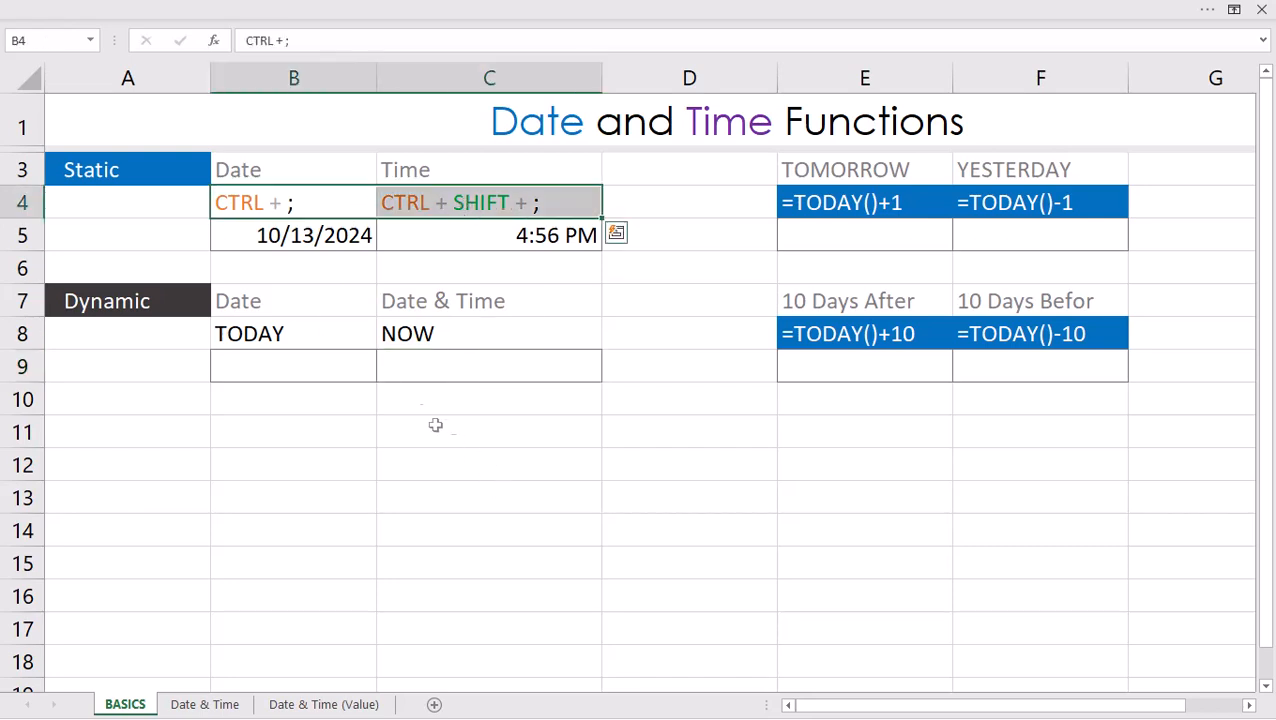
- Enter =TODAY() in B9 for the dynamic date and =NOW() in C9 for the dynamic date and time
{"action": "left_click", "coordinate": [341, 369]}
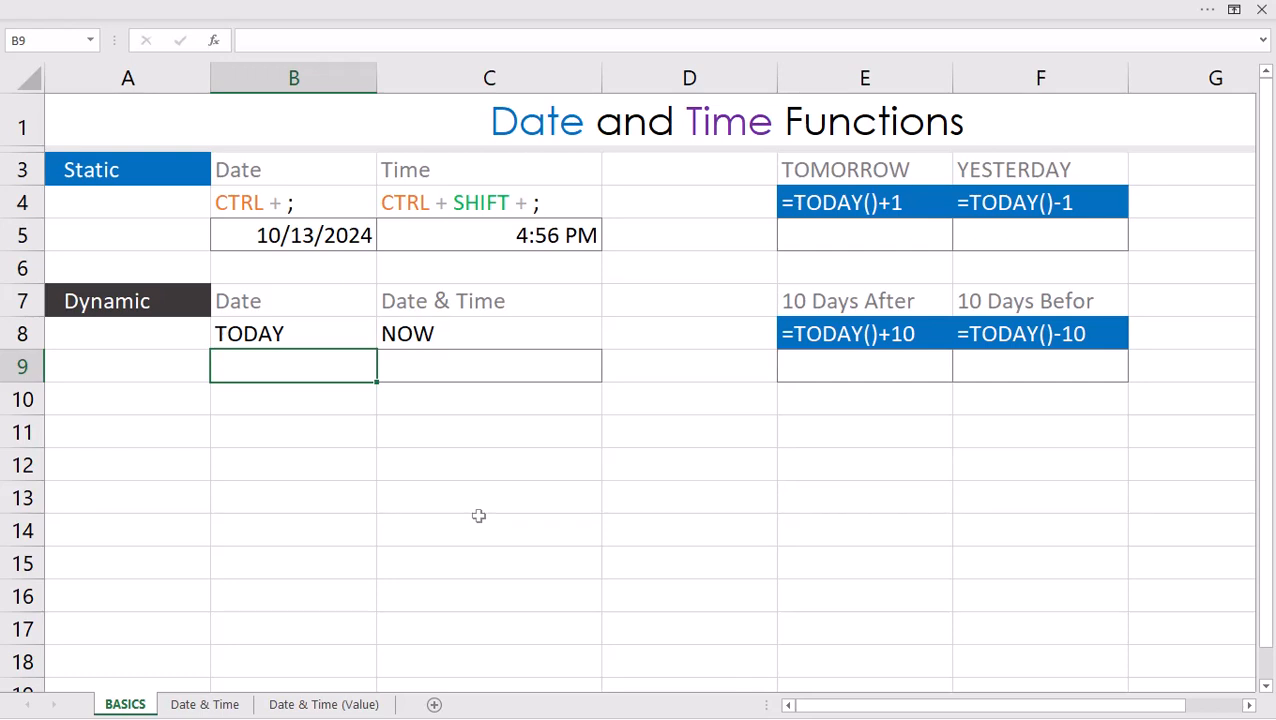
{"action": "type", "text": "=today"}
{"action": "key", "text": "Tab"}
{"action": "type", "text": ")"}
{"action": "key", "text": "Tab"}
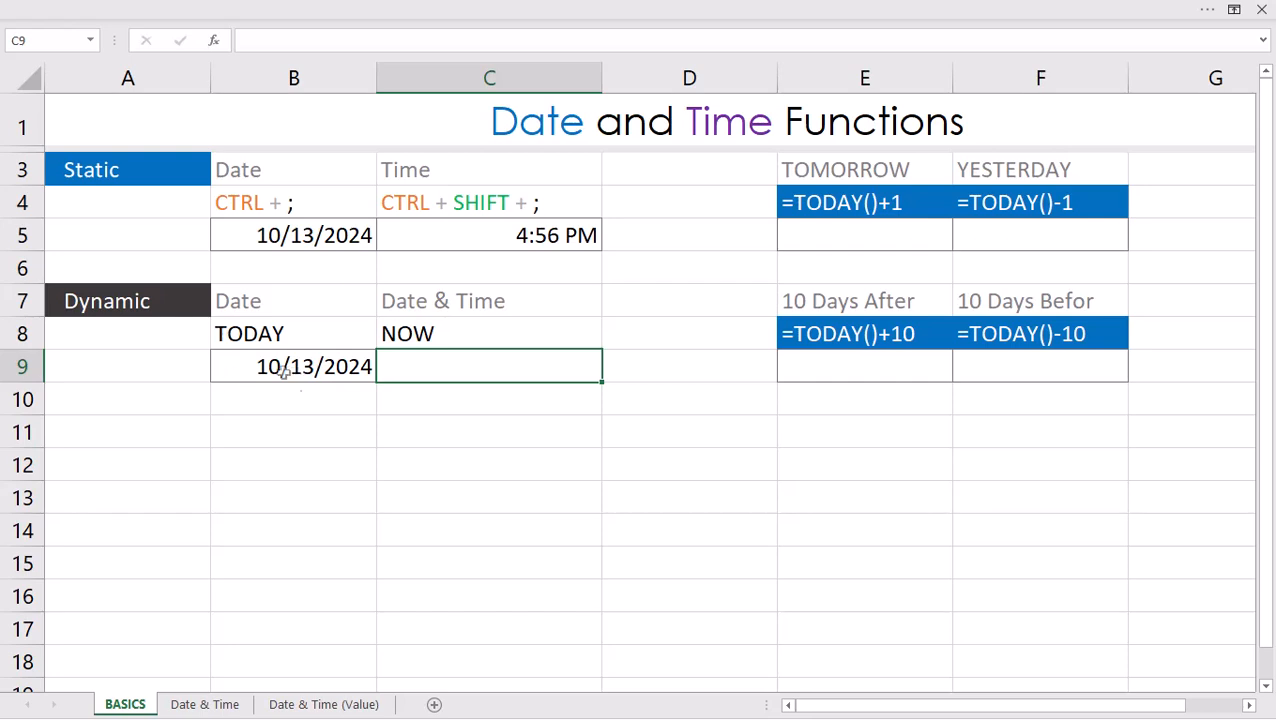
{"action": "type", "text": "=now"}
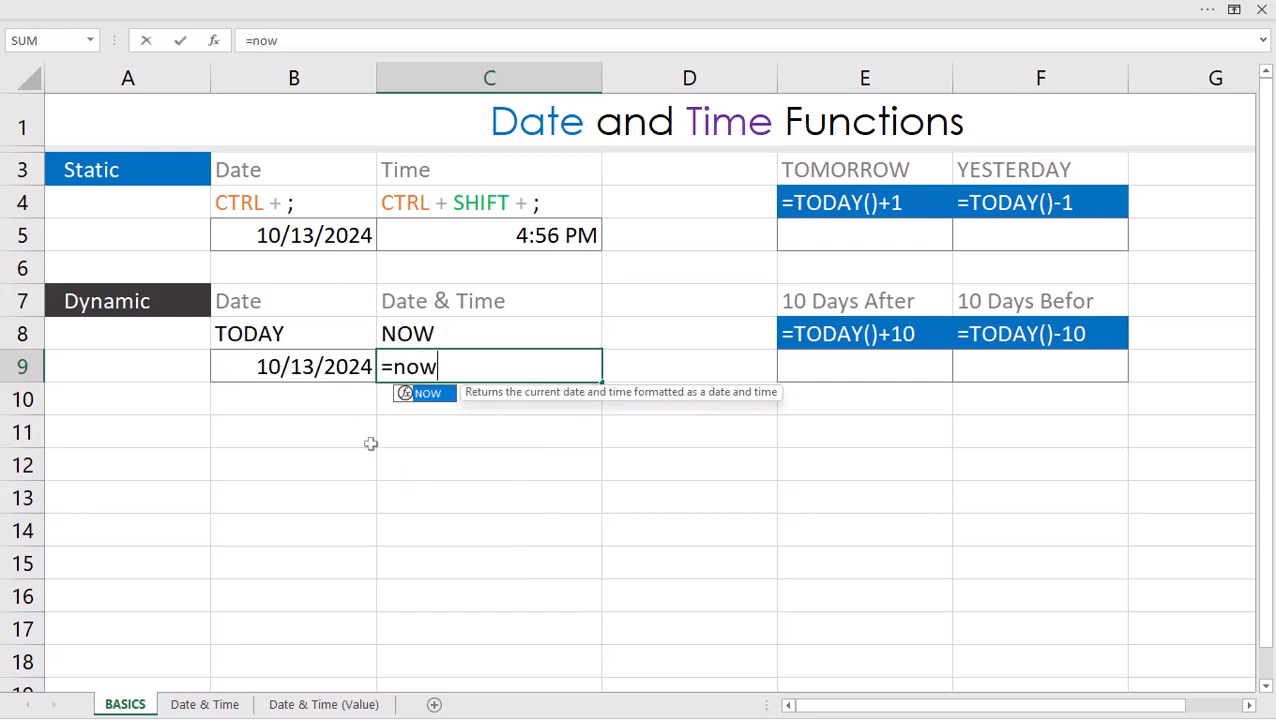
{"action": "key", "text": "Tab"}
{"action": "key", "text": "Return"}
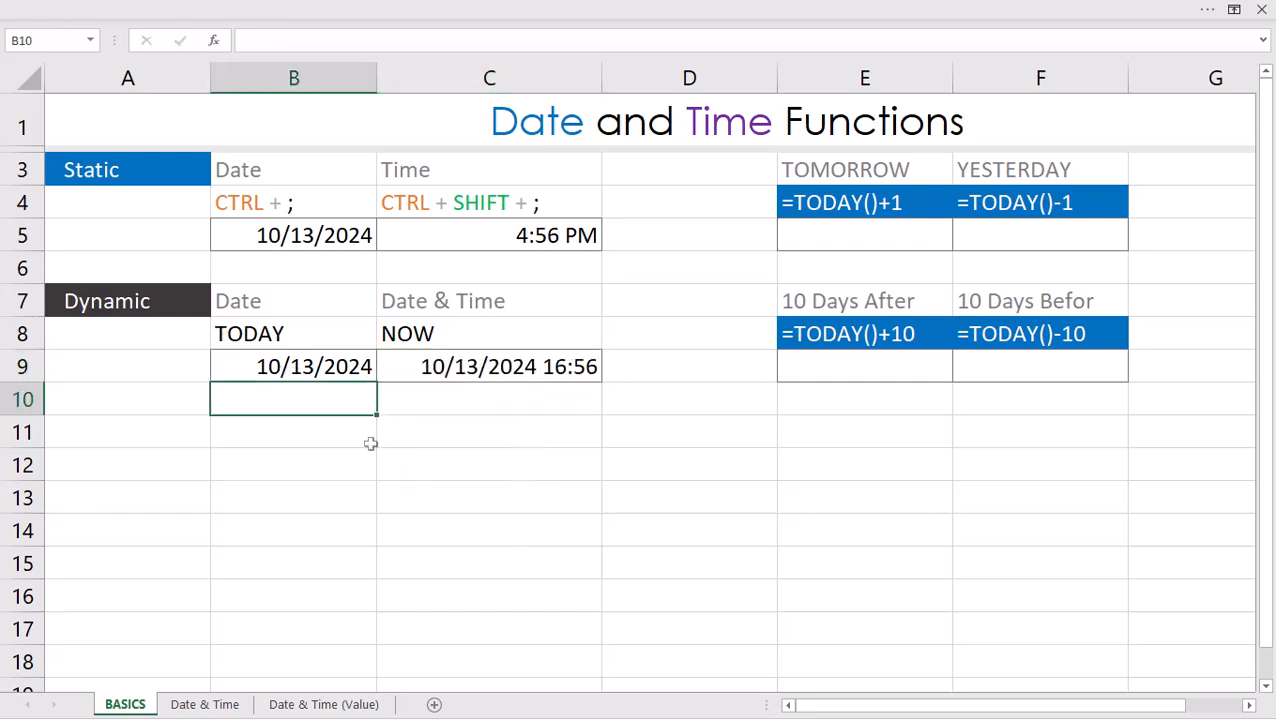
- Calculate tomorrow's date in E5 with the formula =TODAY()+1
{"action": "left_click", "coordinate": [866, 238]}
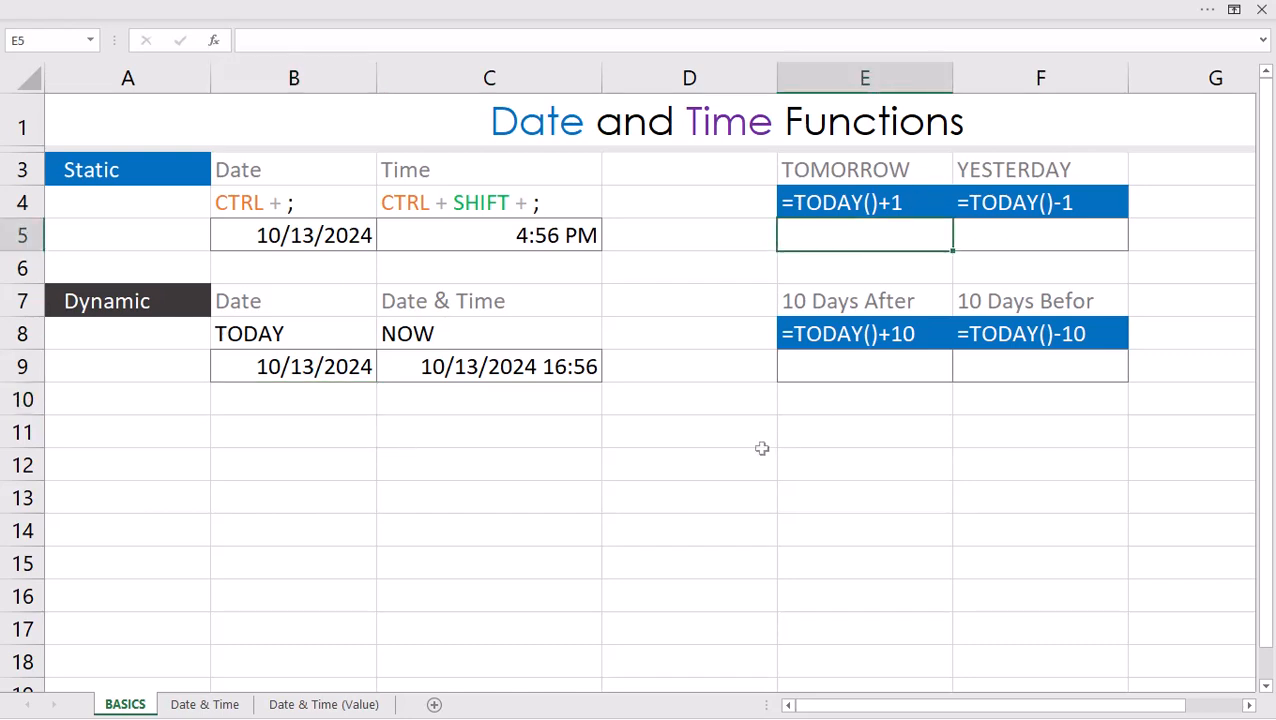
{"action": "type", "text": "=tod"}
{"action": "key", "text": "Tab"}
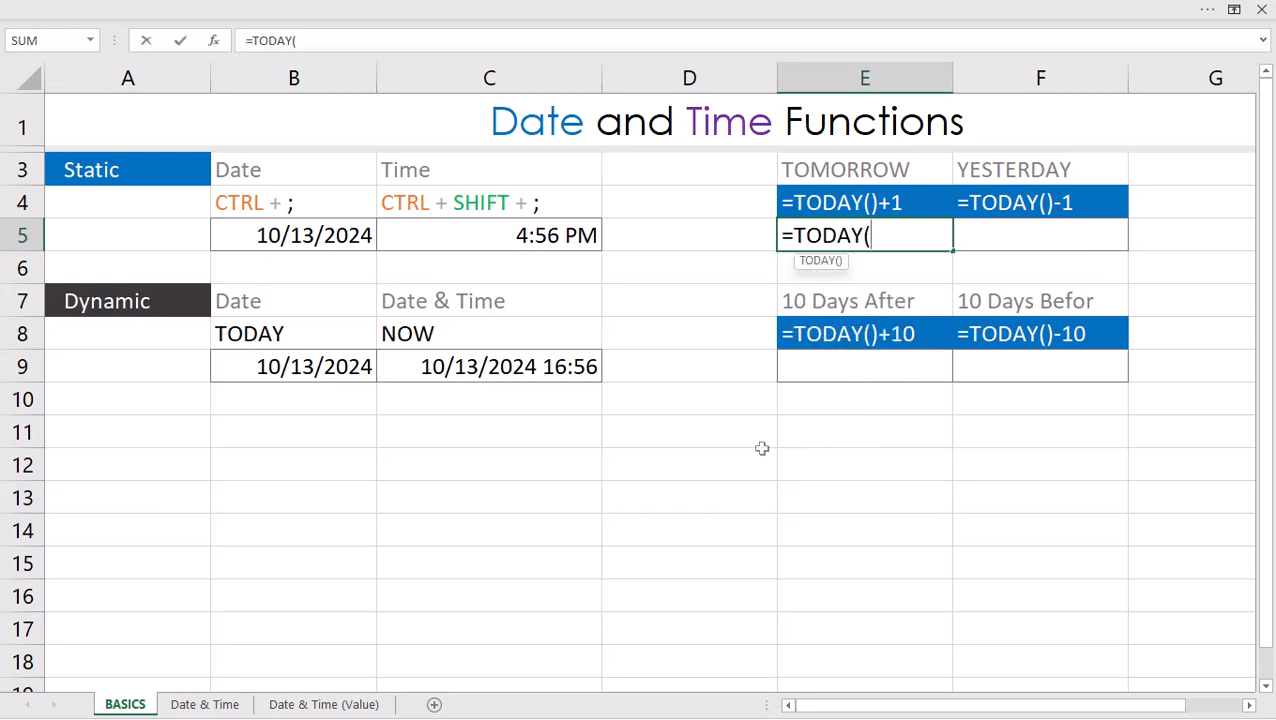
{"action": "type", "text": ")+1"}
{"action": "key", "text": "Return"}
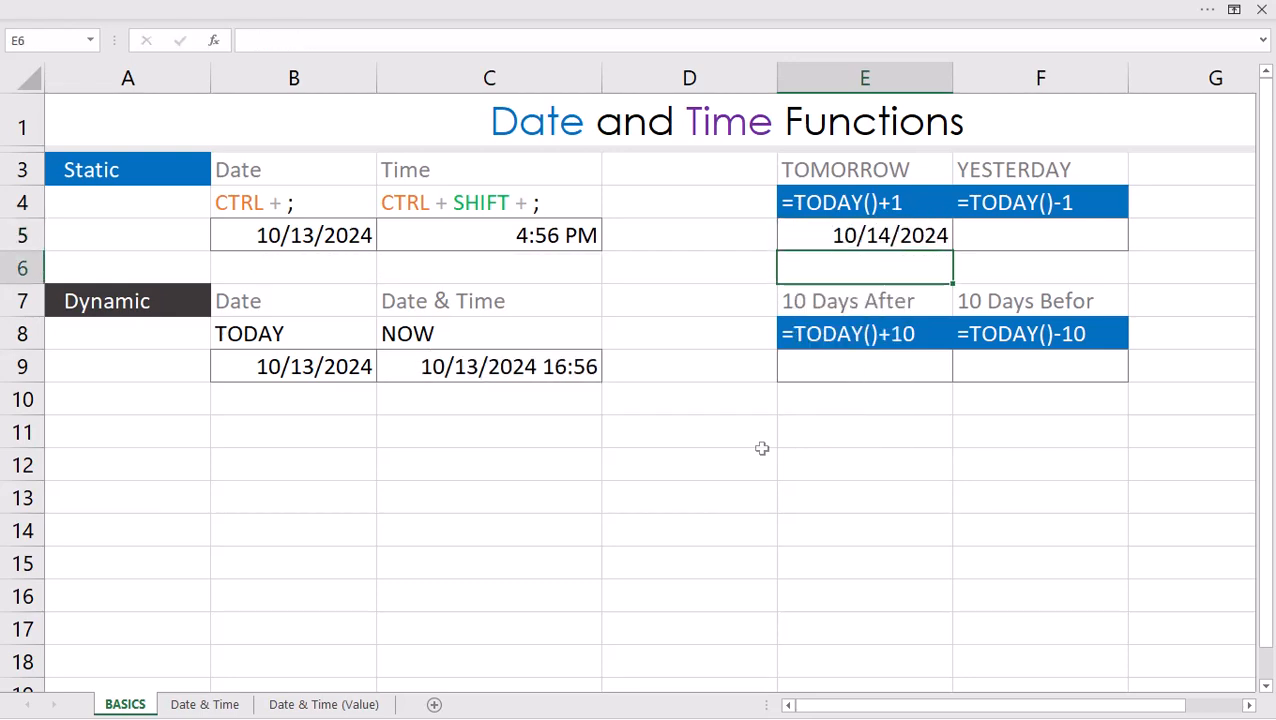
- Calculate yesterday's date in F5 with the formula =TODAY()-1
{"action": "left_click", "coordinate": [1069, 235]}
{"action": "type", "text": "=tod"}
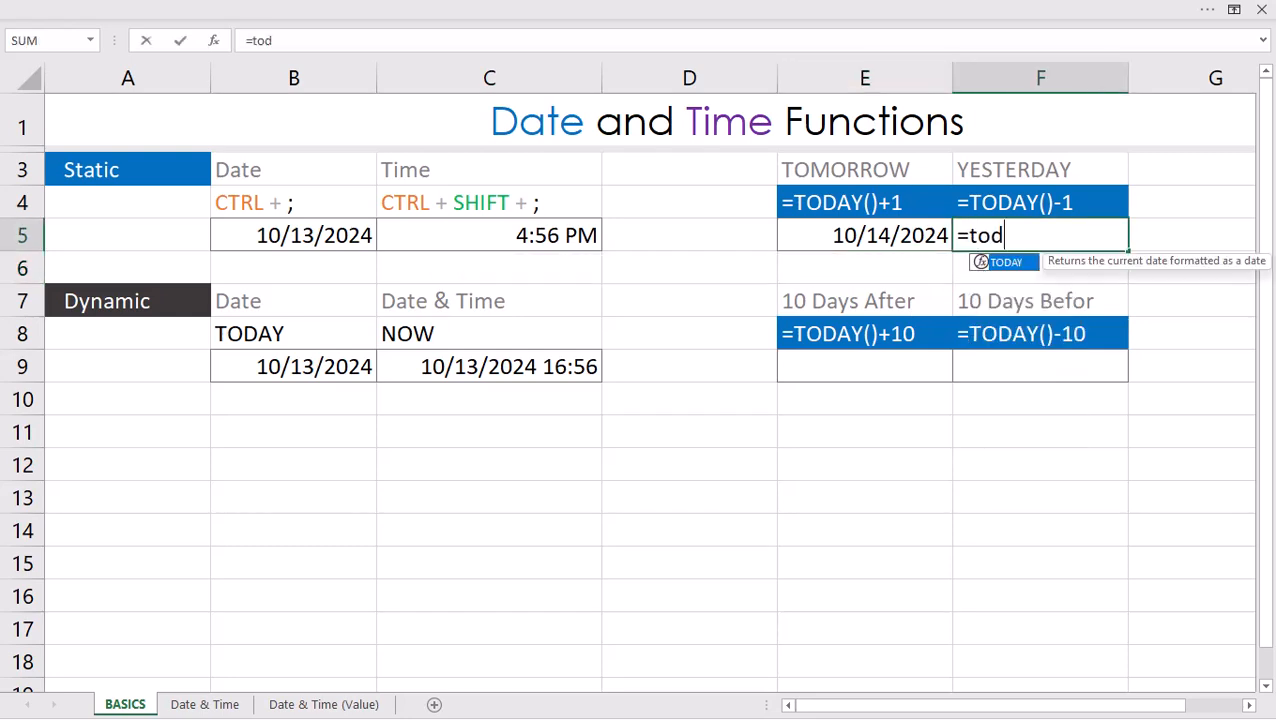
{"action": "key", "text": "Tab"}
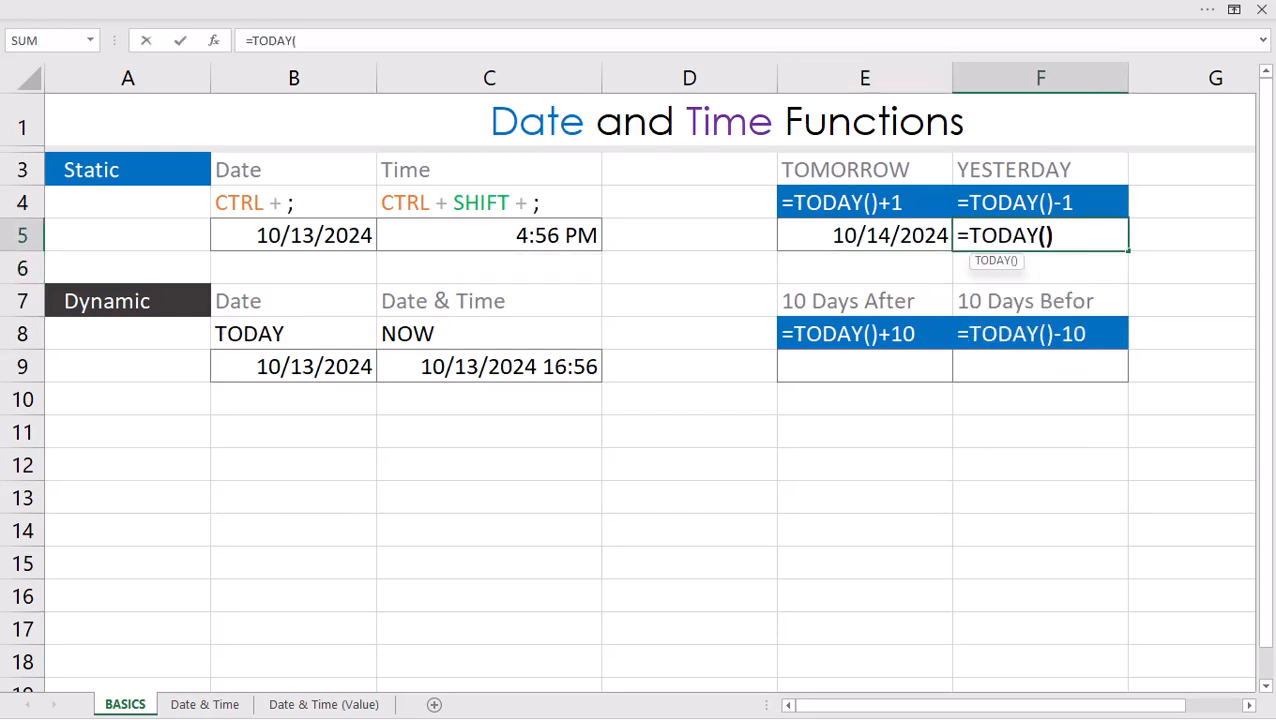
{"action": "type", "text": ")-1"}
{"action": "key", "text": "Return"}
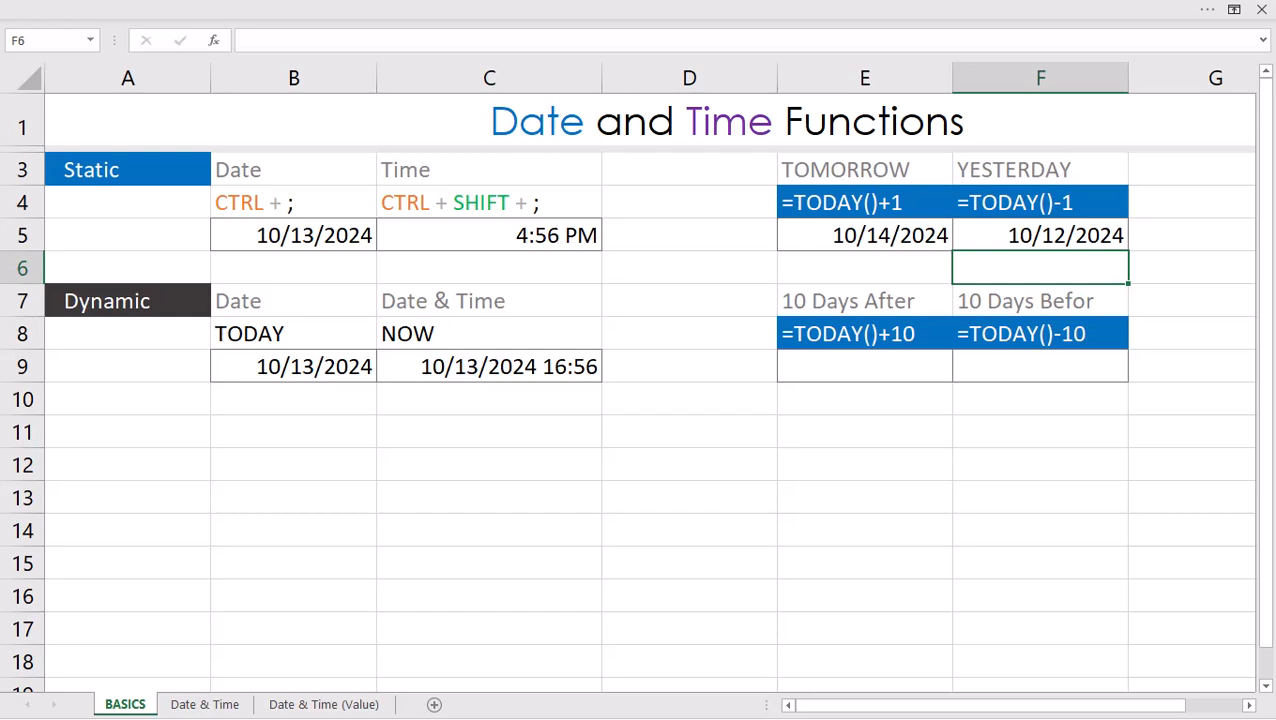
- Calculate the date 10 days after today in E9 with the formula =TODAY()+10
{"action": "left_click", "coordinate": [854, 366]}
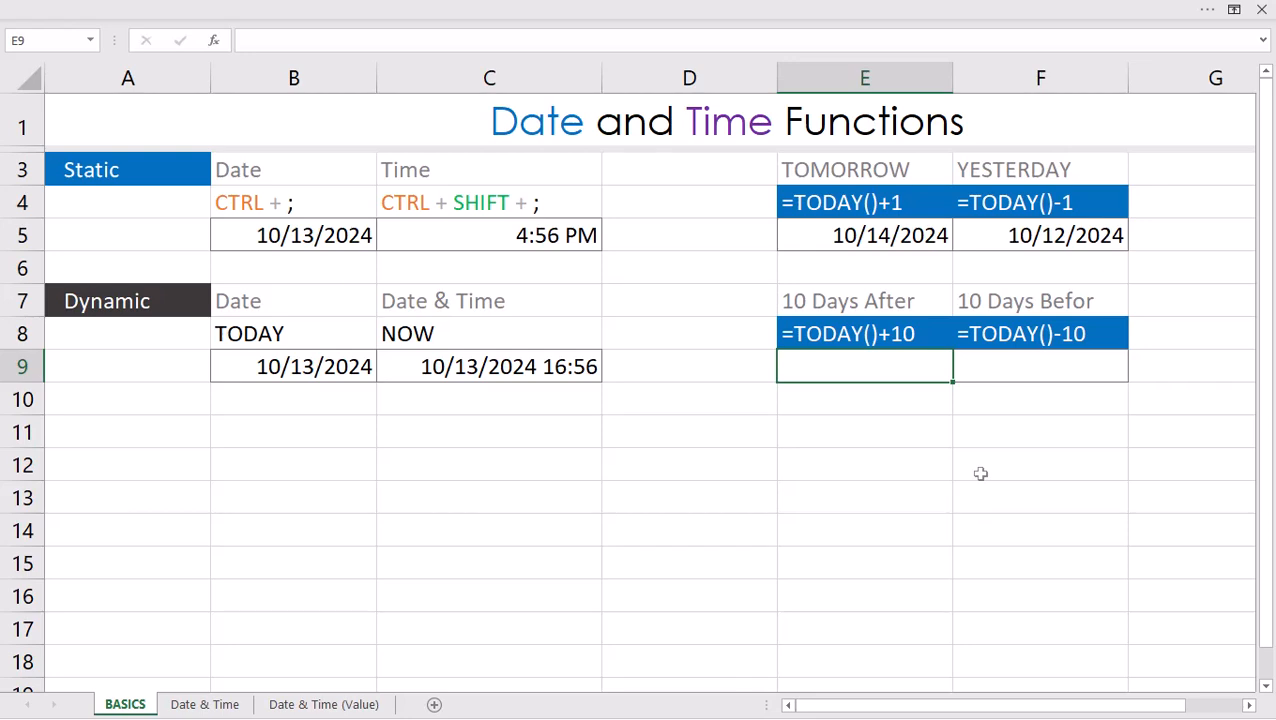
{"action": "type", "text": "=today"}
{"action": "key", "text": "Tab"}
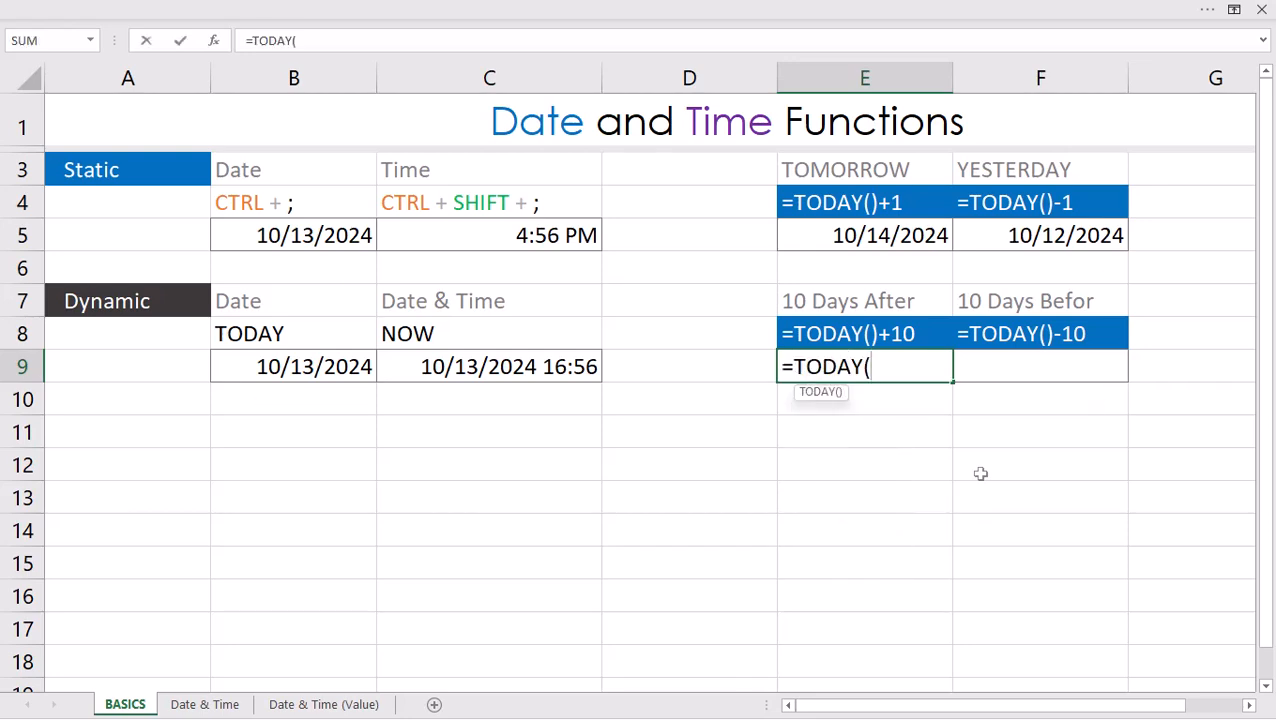
{"action": "type", "text": ")+10"}
{"action": "key", "text": "Return"}
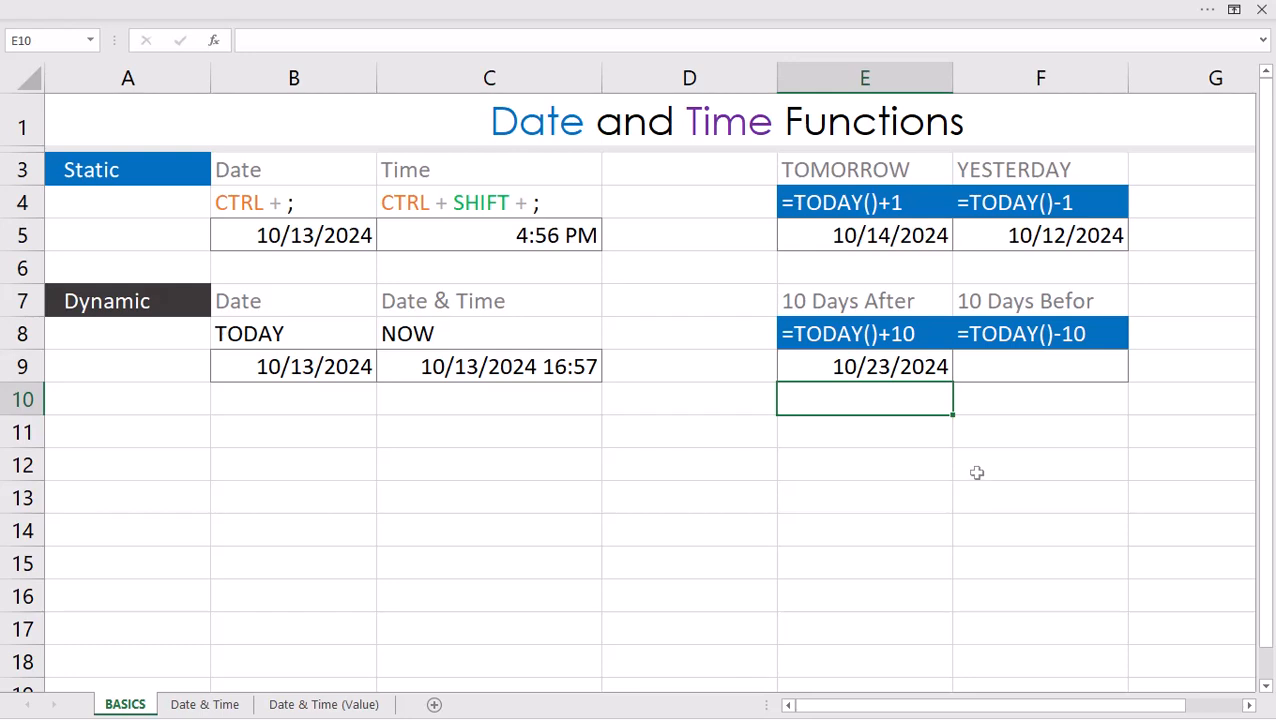
- Calculate the date 10 days before today in F9 with the formula =TODAY()-10
{"action": "left_click", "coordinate": [1050, 372]}
{"action": "type", "text": "=today()"}
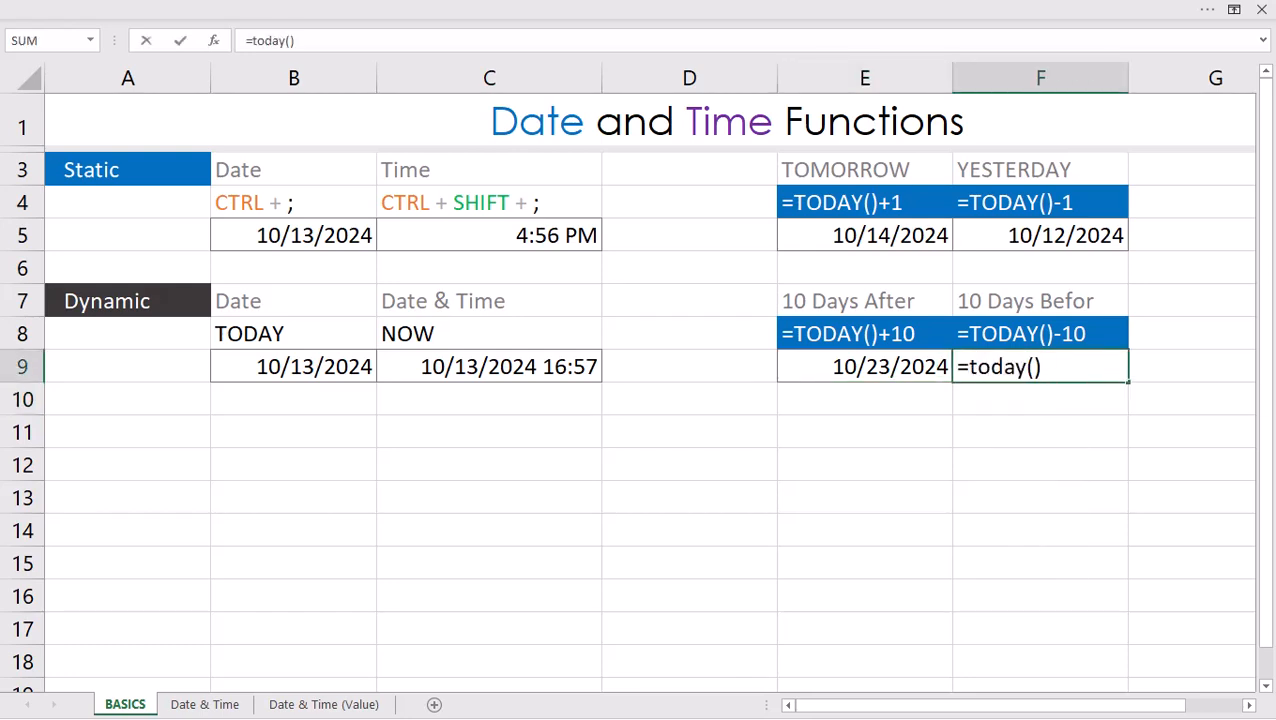
{"action": "type", "text": "-10"}
{"action": "key", "text": "Return"}
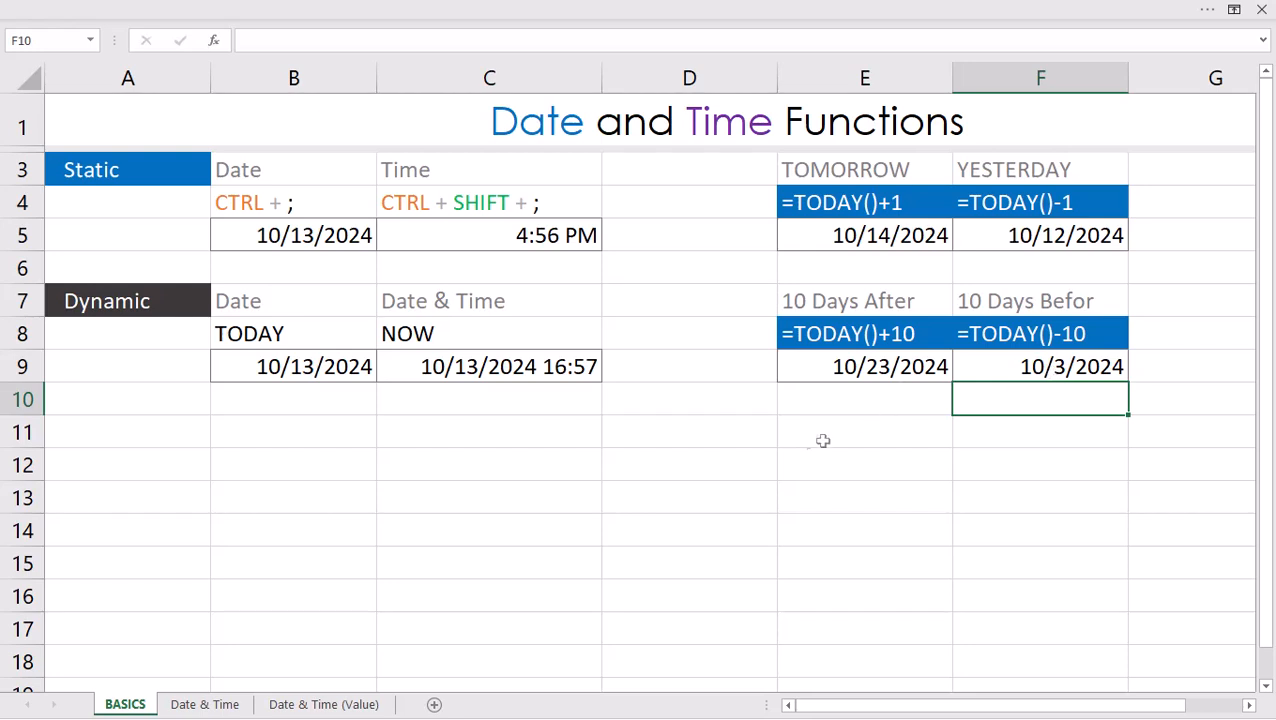
- Insert the current date as a static value in D12 and apply the General number format to show its serial number
{"action": "left_click", "coordinate": [677, 462]}
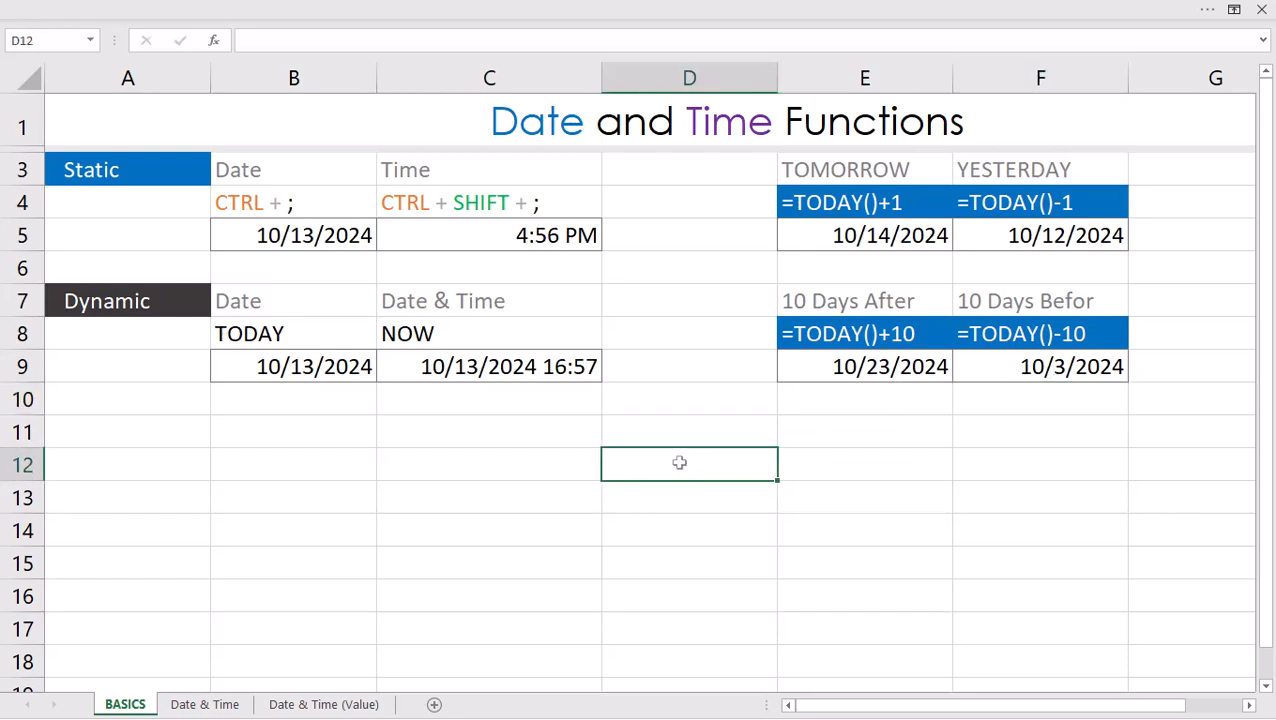
{"action": "key", "text": "ctrl+semicolon"}
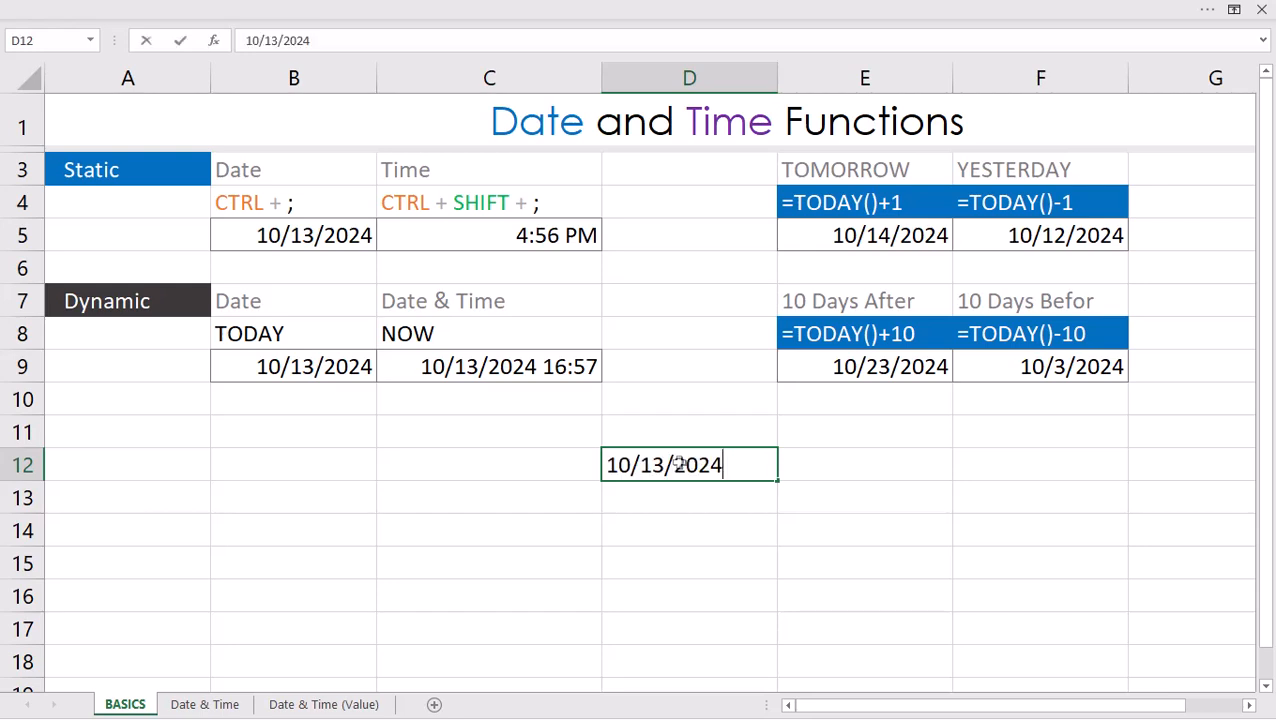
{"action": "key", "text": "Return"}
{"action": "left_click", "coordinate": [679, 462]}
{"action": "key", "text": "ctrl+shift+grave"}
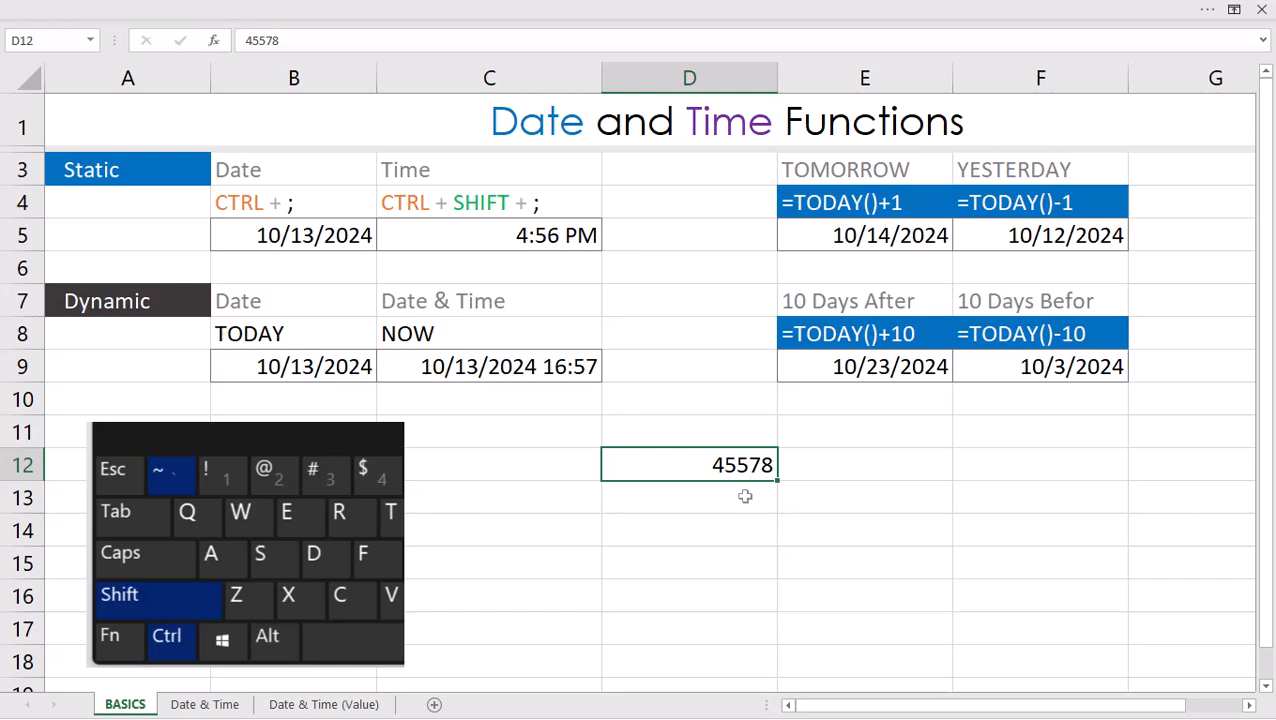
- Enter 1 in C12, apply the day-month-year date format, and inspect the full date behind it
{"action": "left_click", "coordinate": [502, 467]}
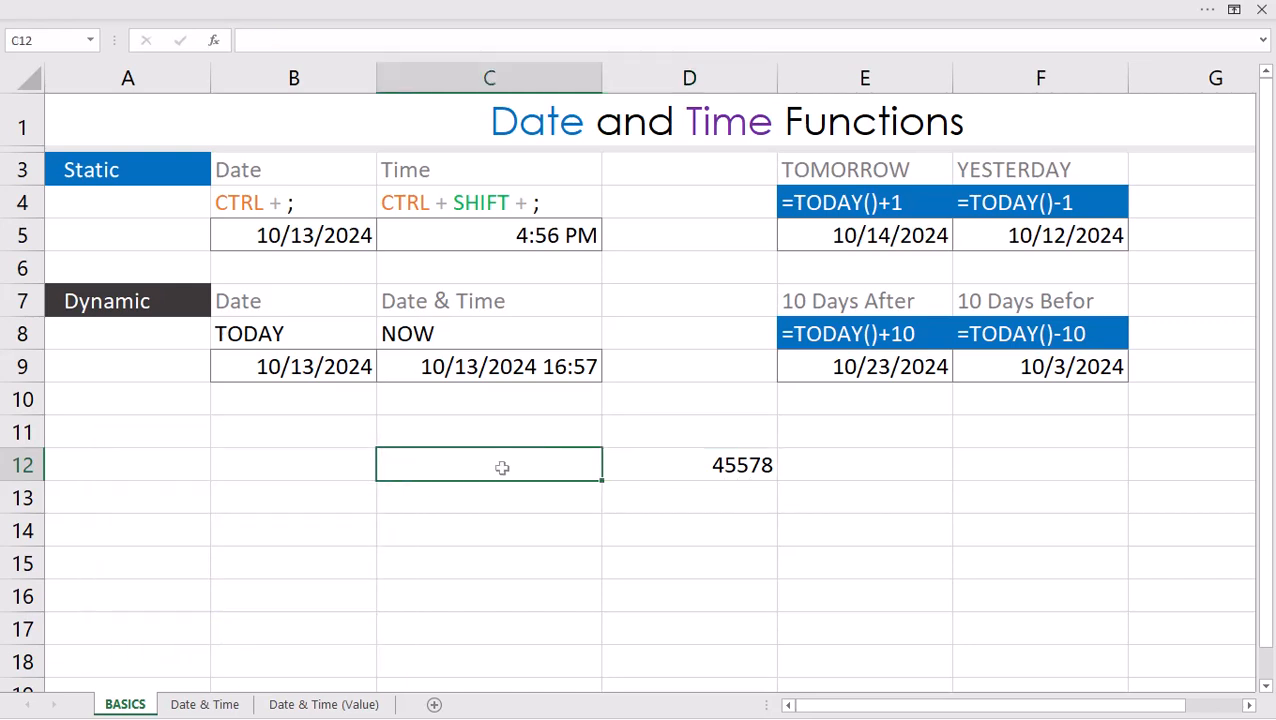
{"action": "type", "text": "1"}
{"action": "key", "text": "Return"}
{"action": "left_click", "coordinate": [498, 464]}
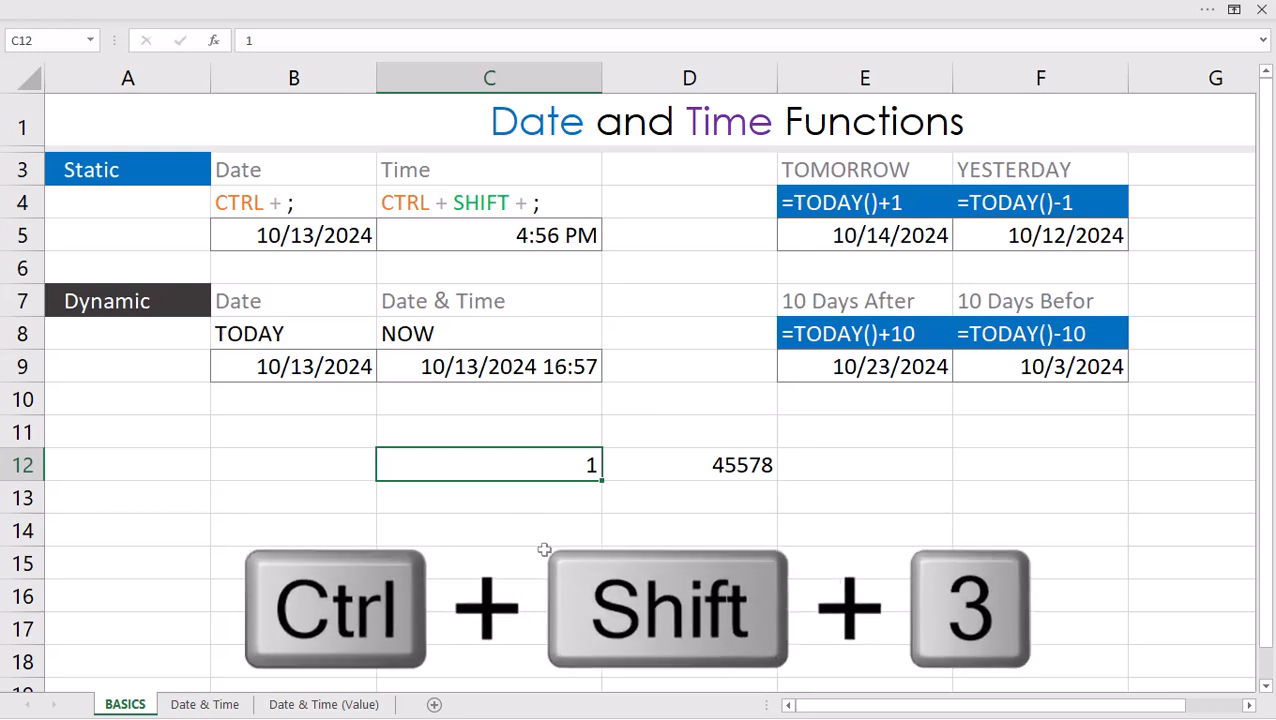
{"action": "key", "text": "ctrl+shift+3"}
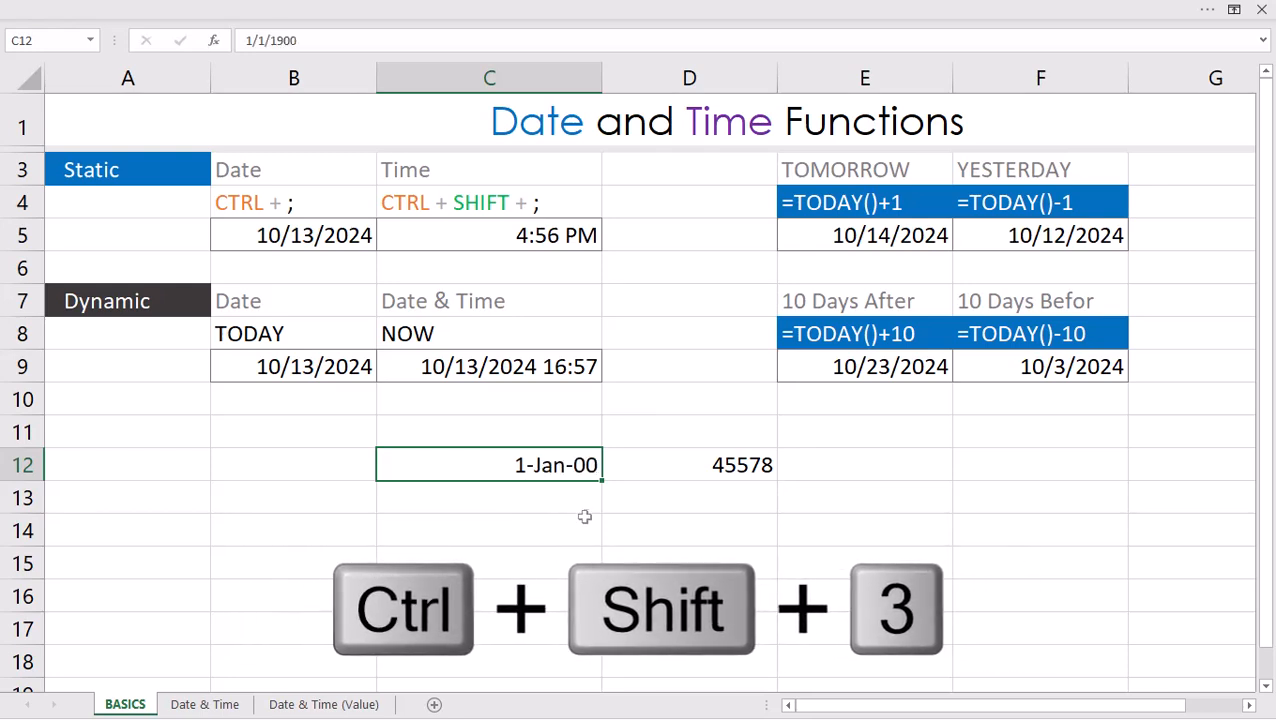
{"action": "left_click", "coordinate": [302, 40]}
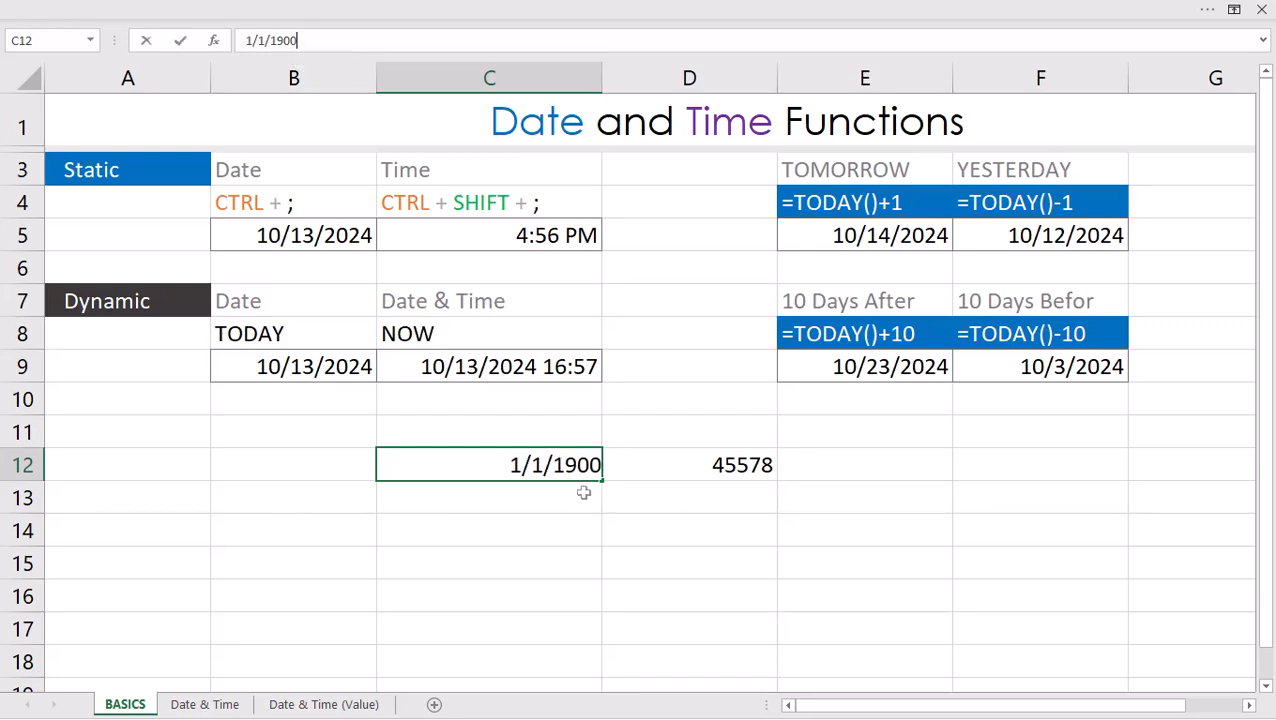
- Enter the dates 1/1 in C13 and 2/1 in C14, and check the full date stored in each cell
{"action": "left_click", "coordinate": [538, 503]}
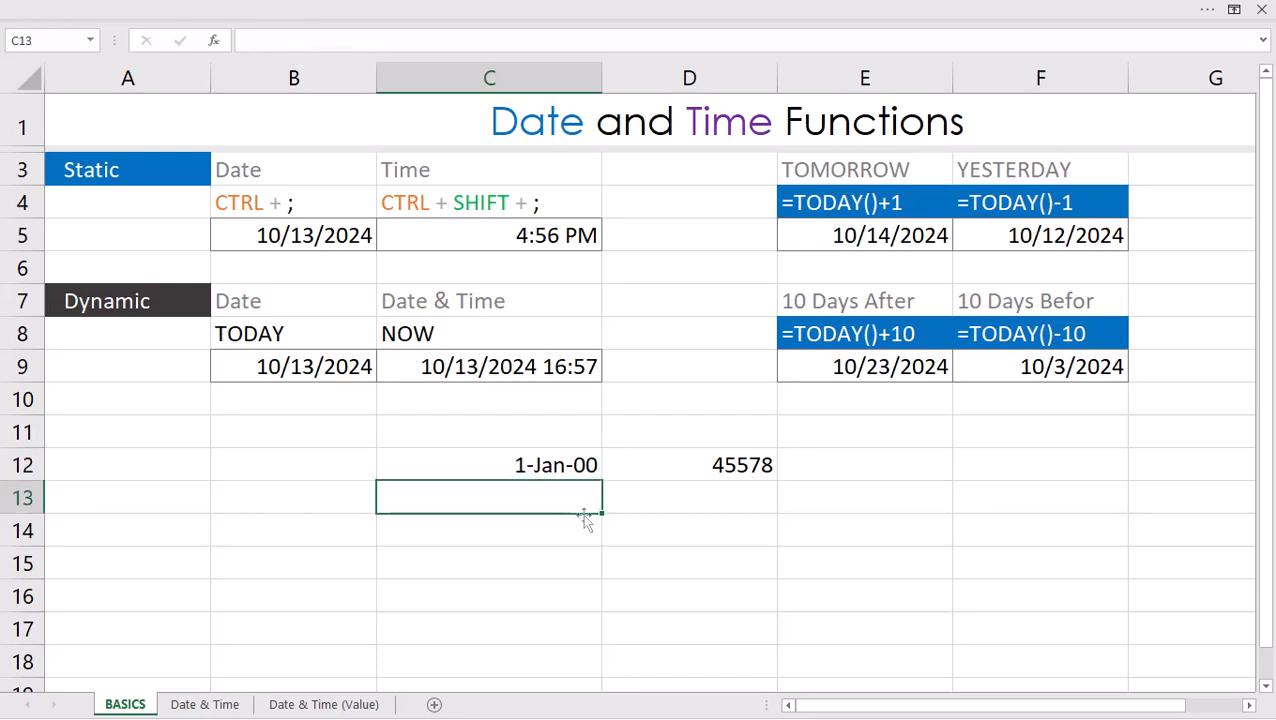
{"action": "type", "text": "1/1"}
{"action": "key", "text": "Return"}
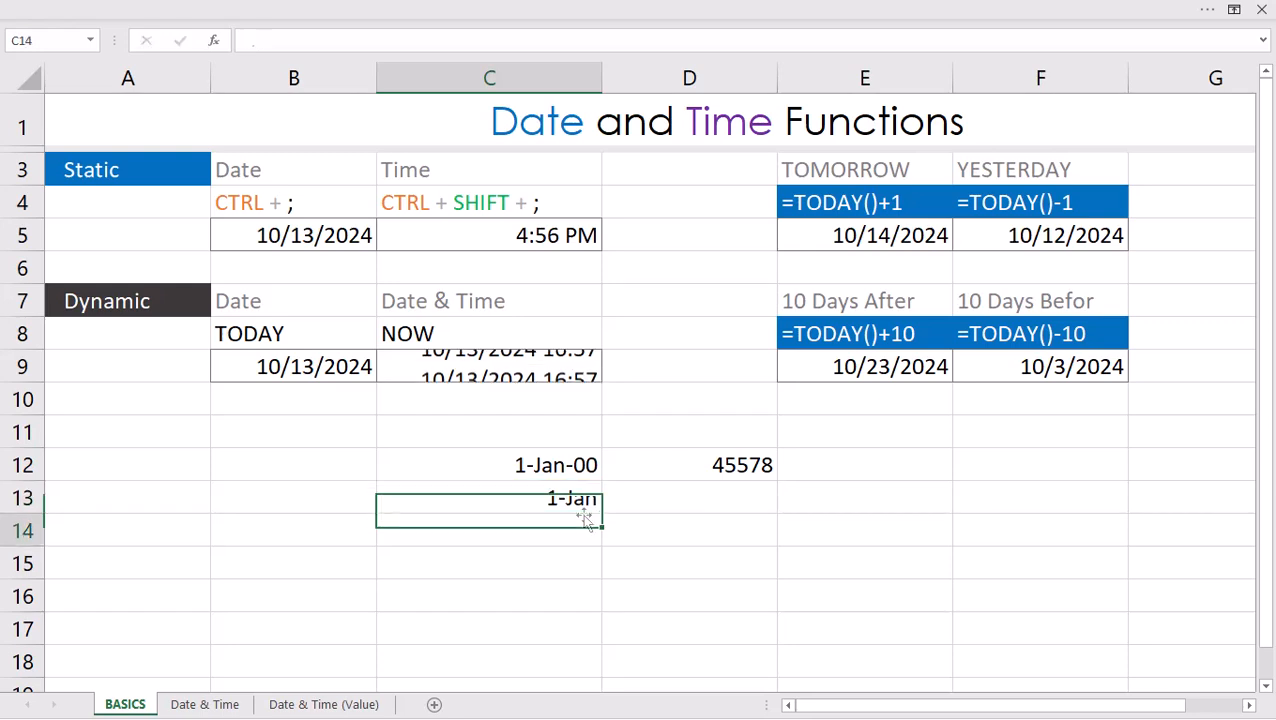
{"action": "key", "text": "Up"}
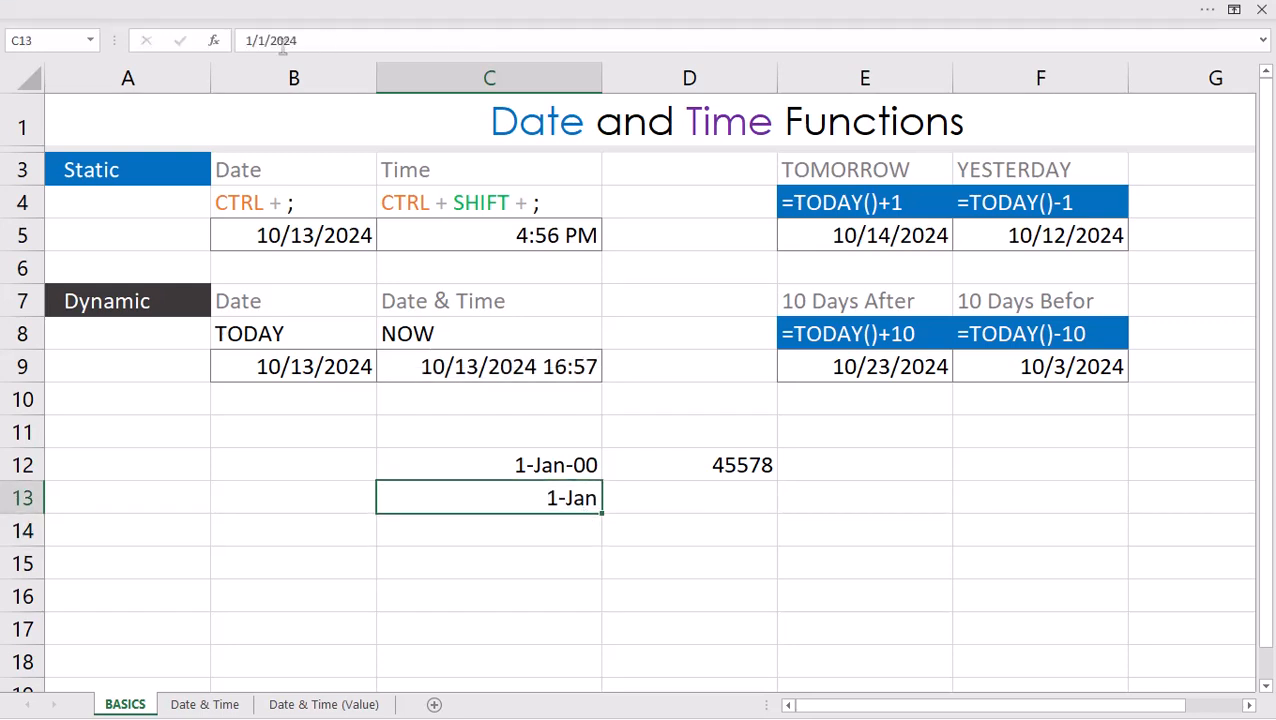
{"action": "left_click", "coordinate": [548, 526]}
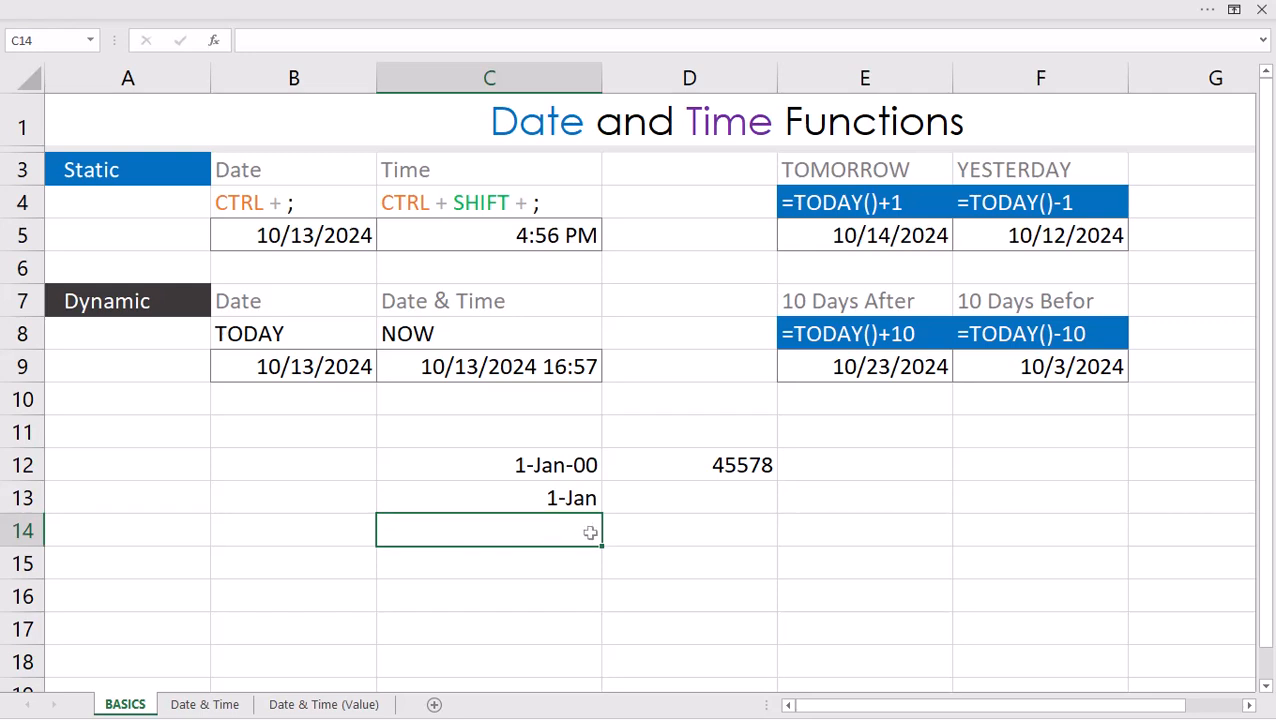
{"action": "type", "text": "2/1"}
{"action": "key", "text": "Return"}
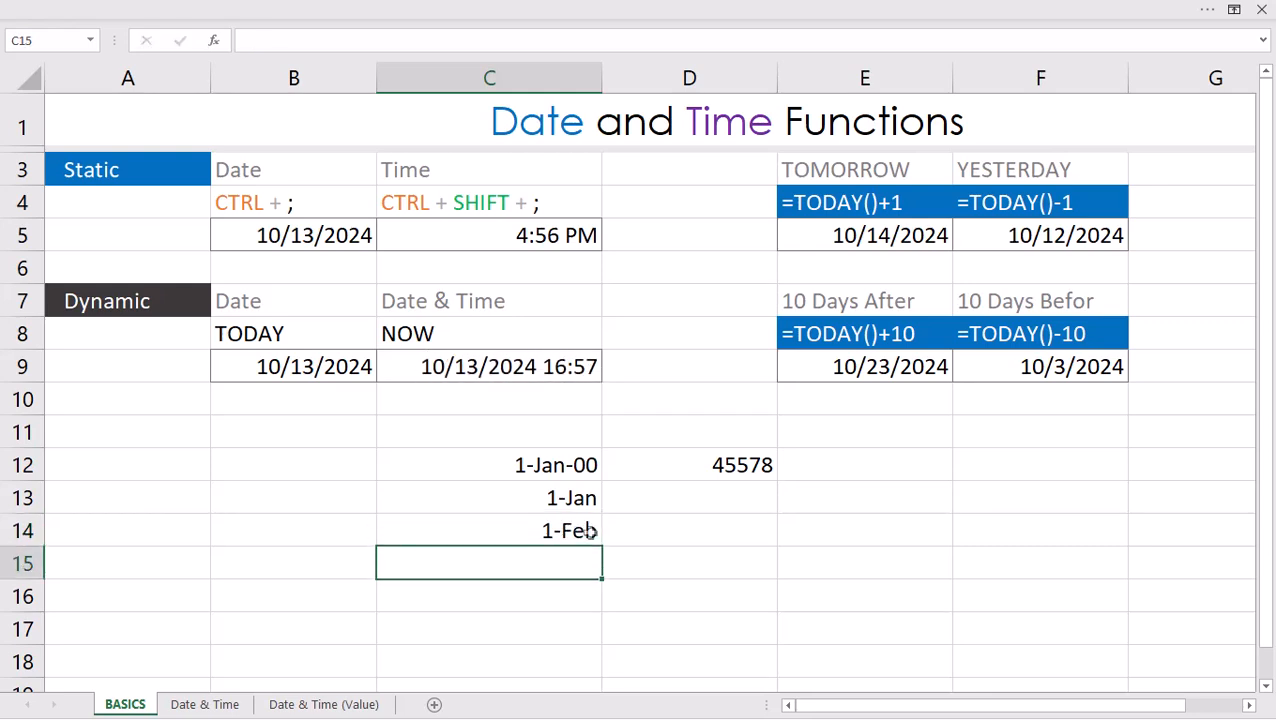
{"action": "key", "text": "Up"}
{"action": "double_click", "coordinate": [524, 532]}
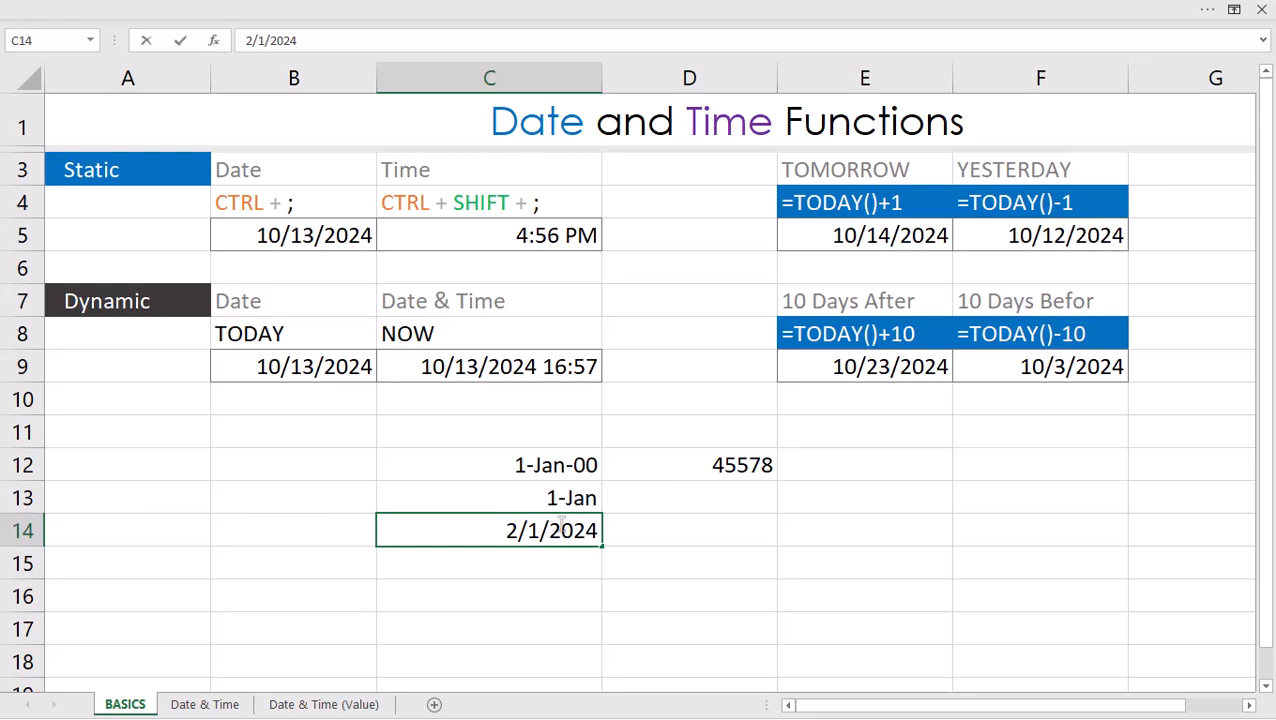
{"action": "key", "text": "Return"}
- Clear the trial entries from the range C12:D14
{"action": "left_click_drag", "start_coordinate": [550, 468], "coordinate": [652, 548]}
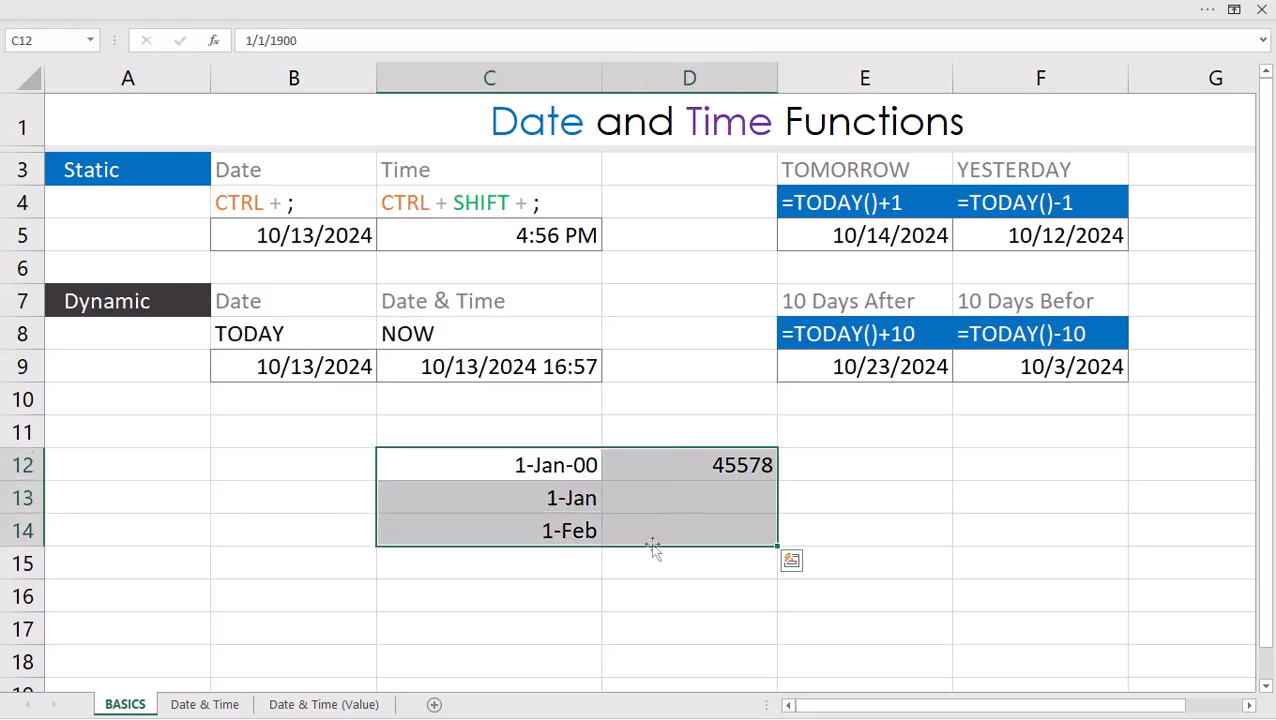
{"action": "key", "text": "Delete"}
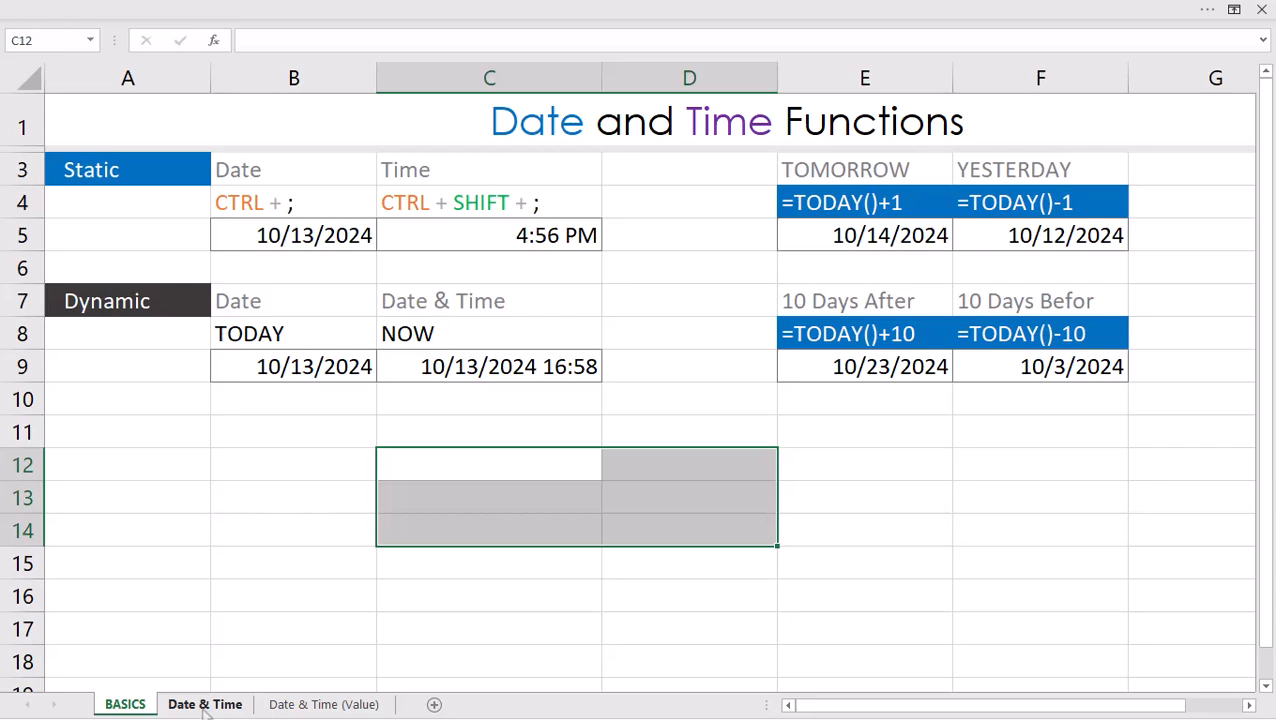
- Switch to the Date & Time sheet and enter year 2024, month 10 and day 13 in A4:C4
{"action": "left_click", "coordinate": [205, 704]}
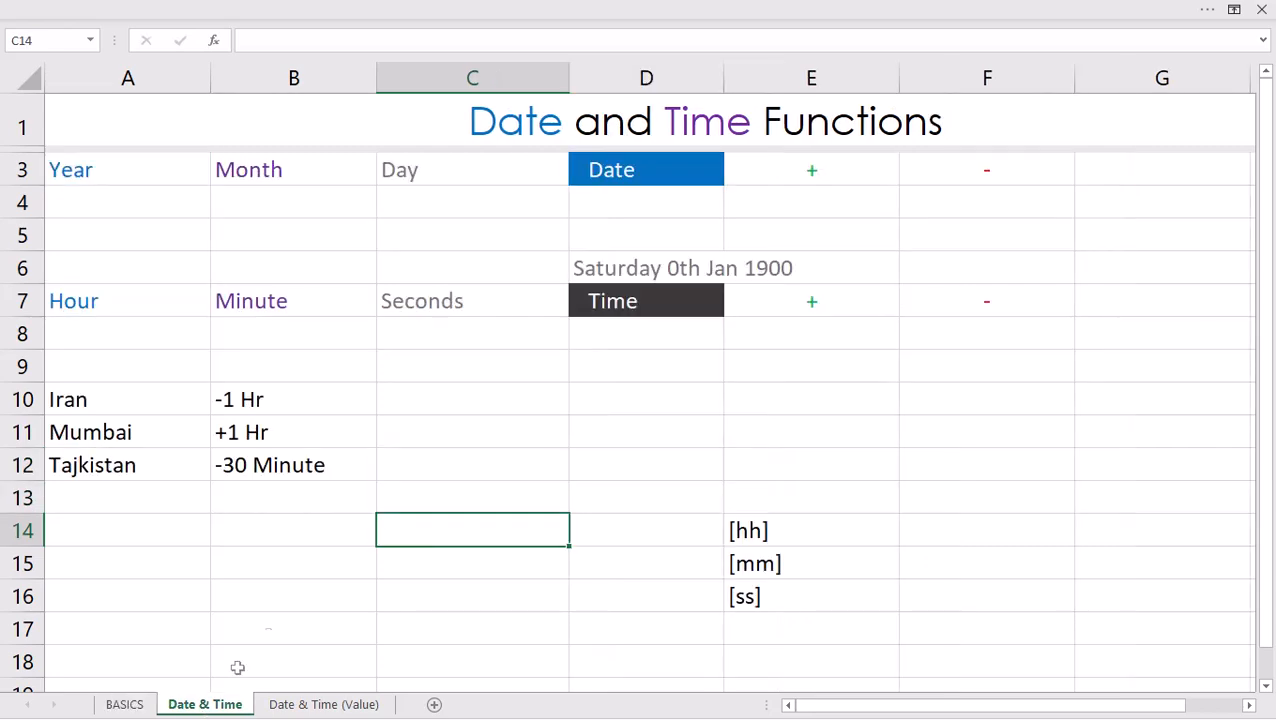
{"action": "left_click", "coordinate": [602, 212]}
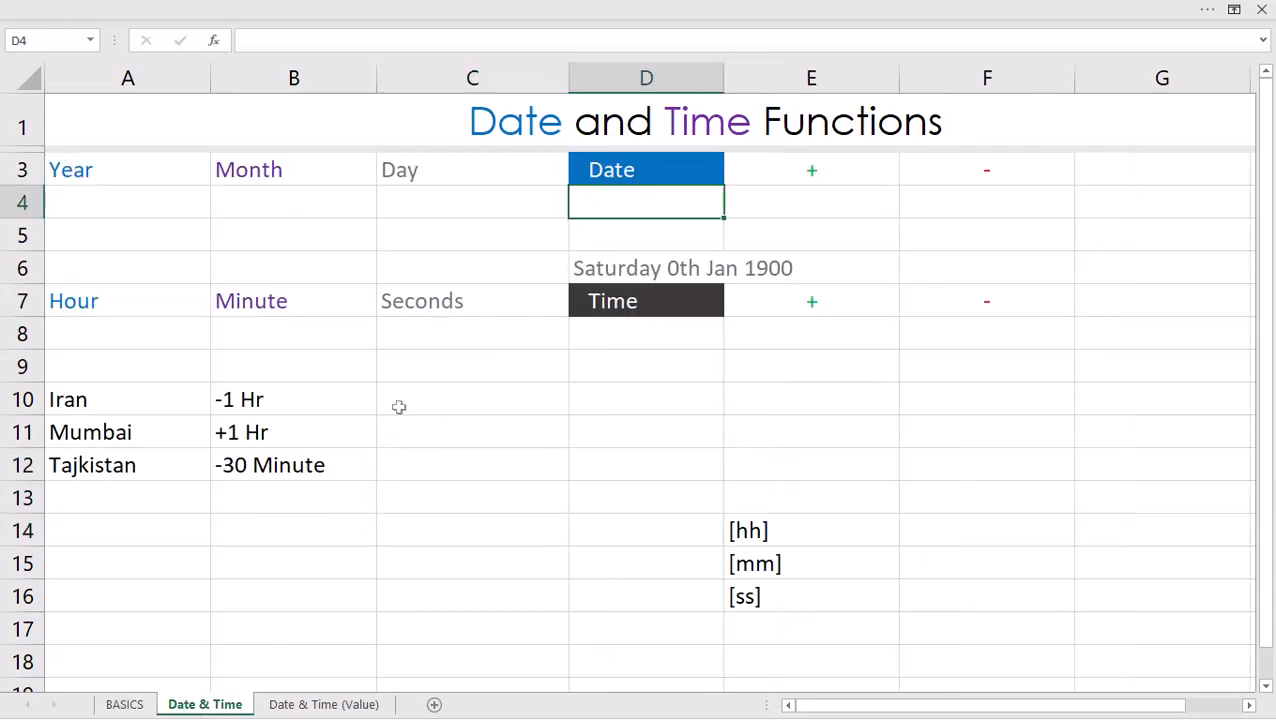
{"action": "left_click", "coordinate": [125, 202]}
{"action": "type", "text": "2024"}
{"action": "left_click", "coordinate": [344, 203]}
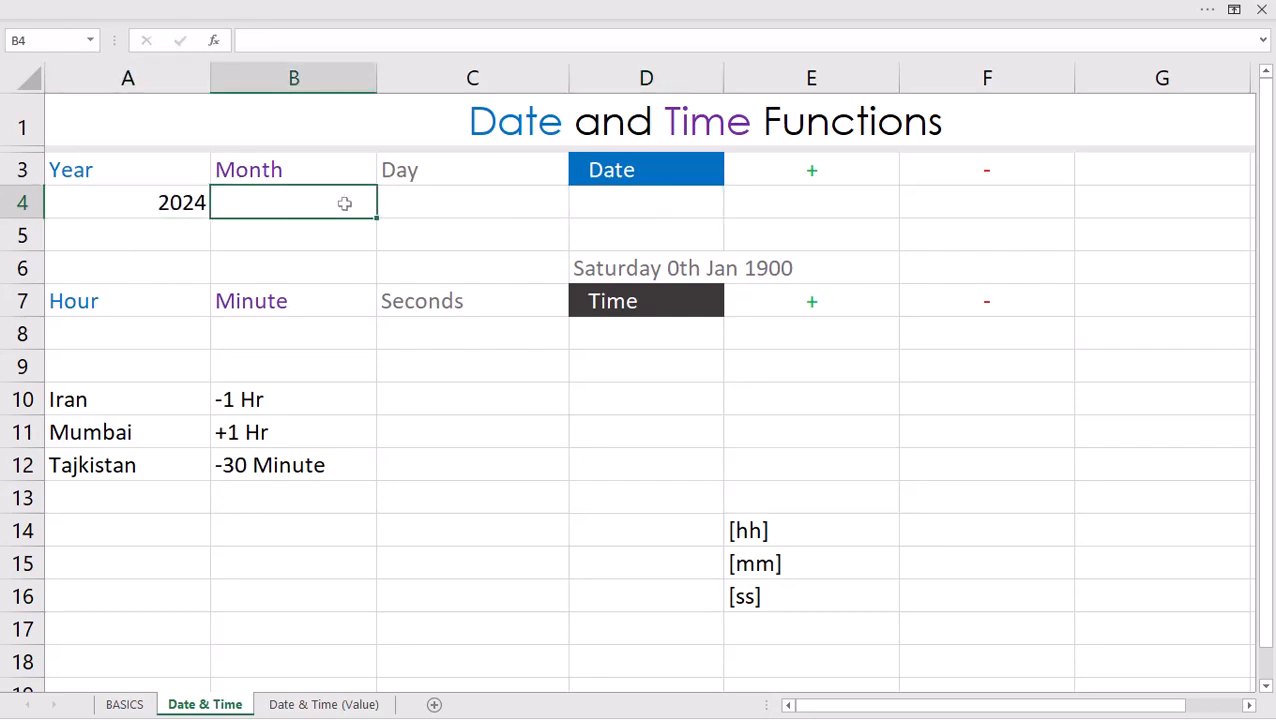
{"action": "type", "text": "10"}
{"action": "left_click", "coordinate": [428, 209]}
{"action": "type", "text": "13"}
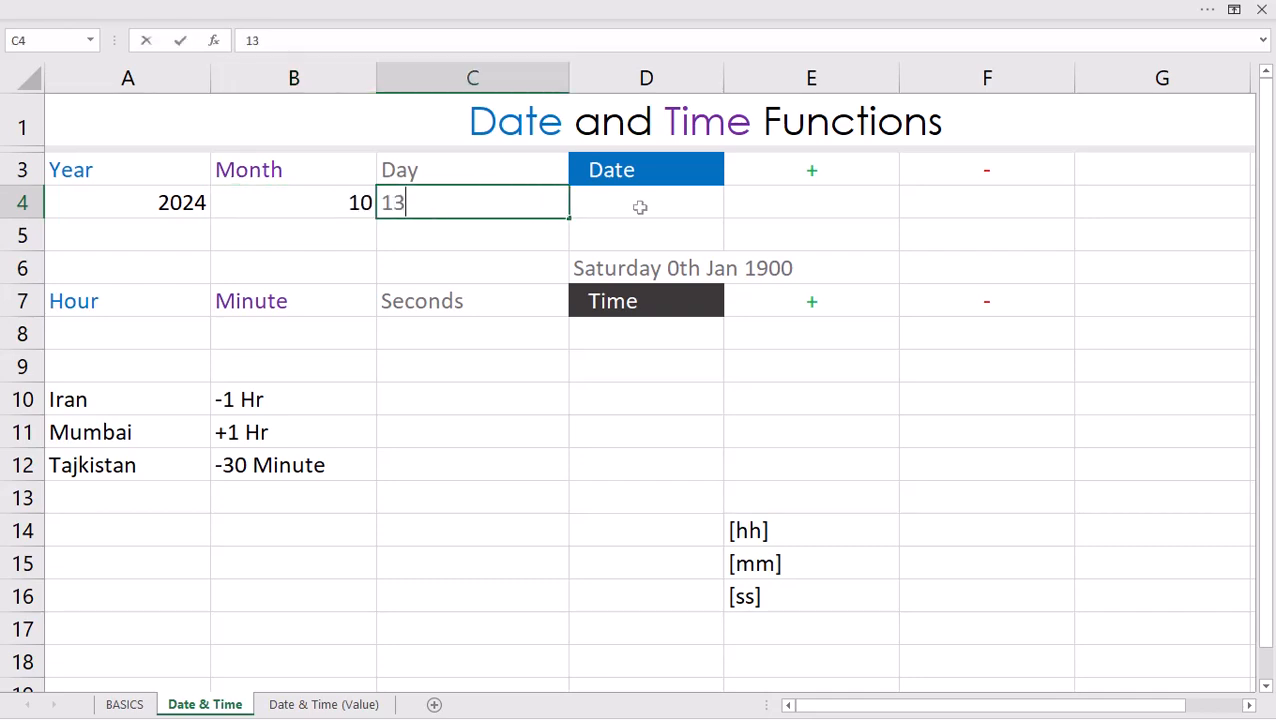
- Build a date in D4 with =DATE(A4,B4,C4) and review the formula's cell references
{"action": "left_click", "coordinate": [641, 206]}
{"action": "type", "text": "=date"}
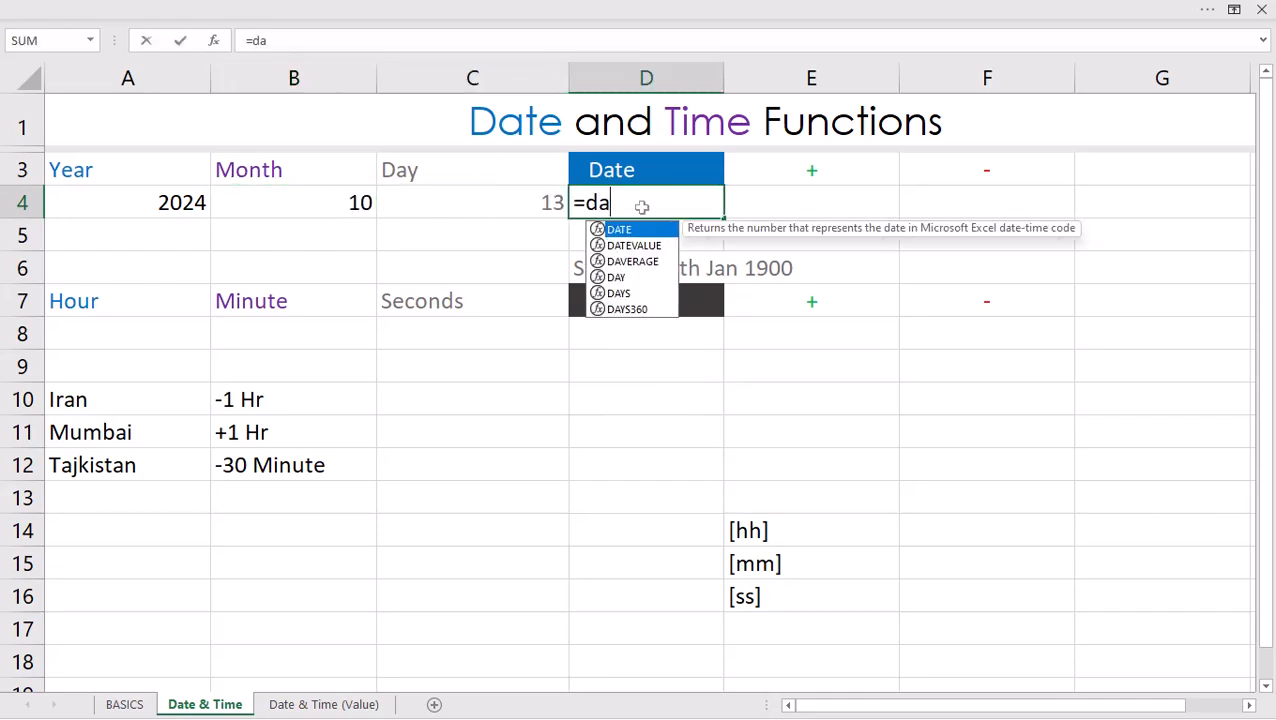
{"action": "key", "text": "Tab"}
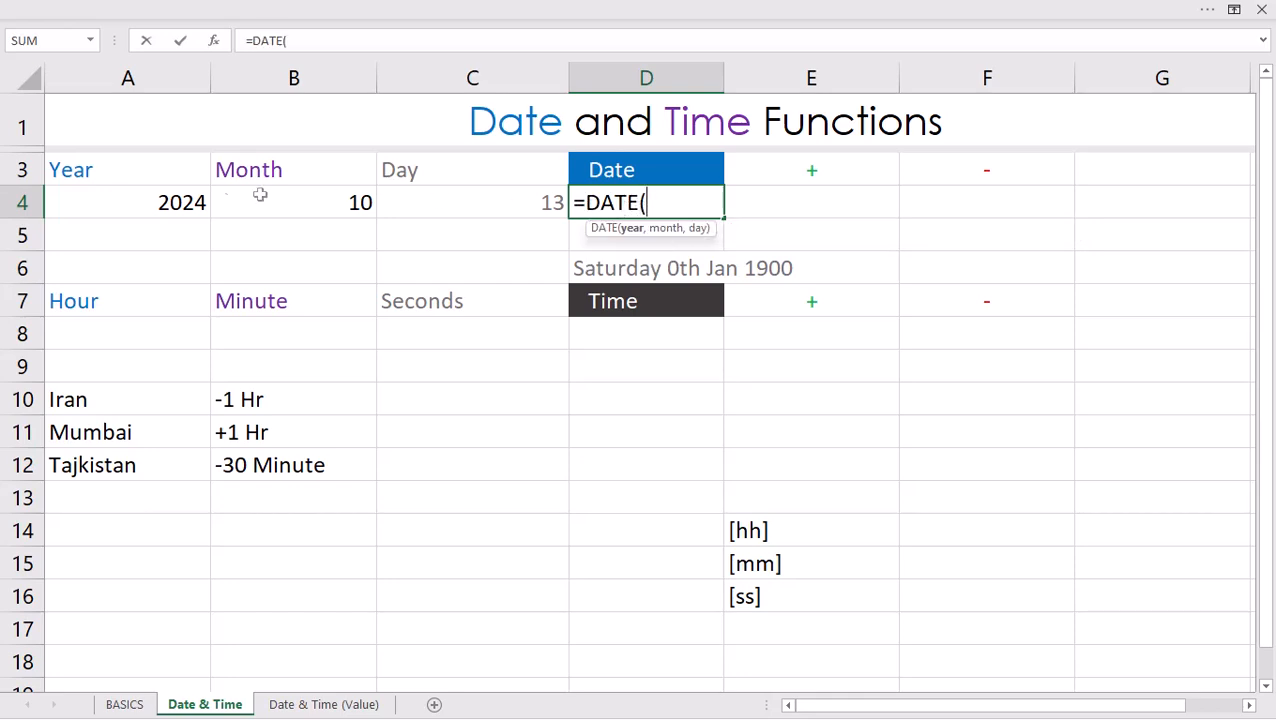
{"action": "left_click", "coordinate": [171, 202]}
{"action": "type", "text": ","}
{"action": "left_click", "coordinate": [293, 202]}
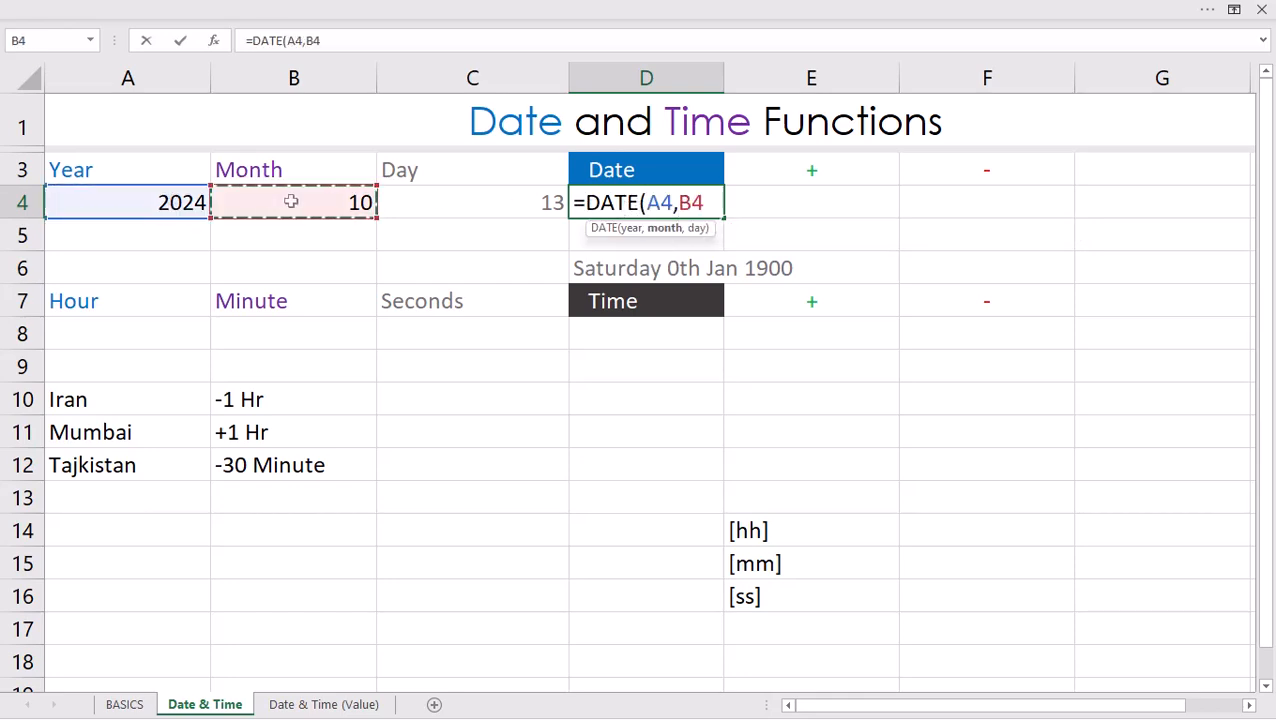
{"action": "type", "text": ","}
{"action": "left_click", "coordinate": [461, 210]}
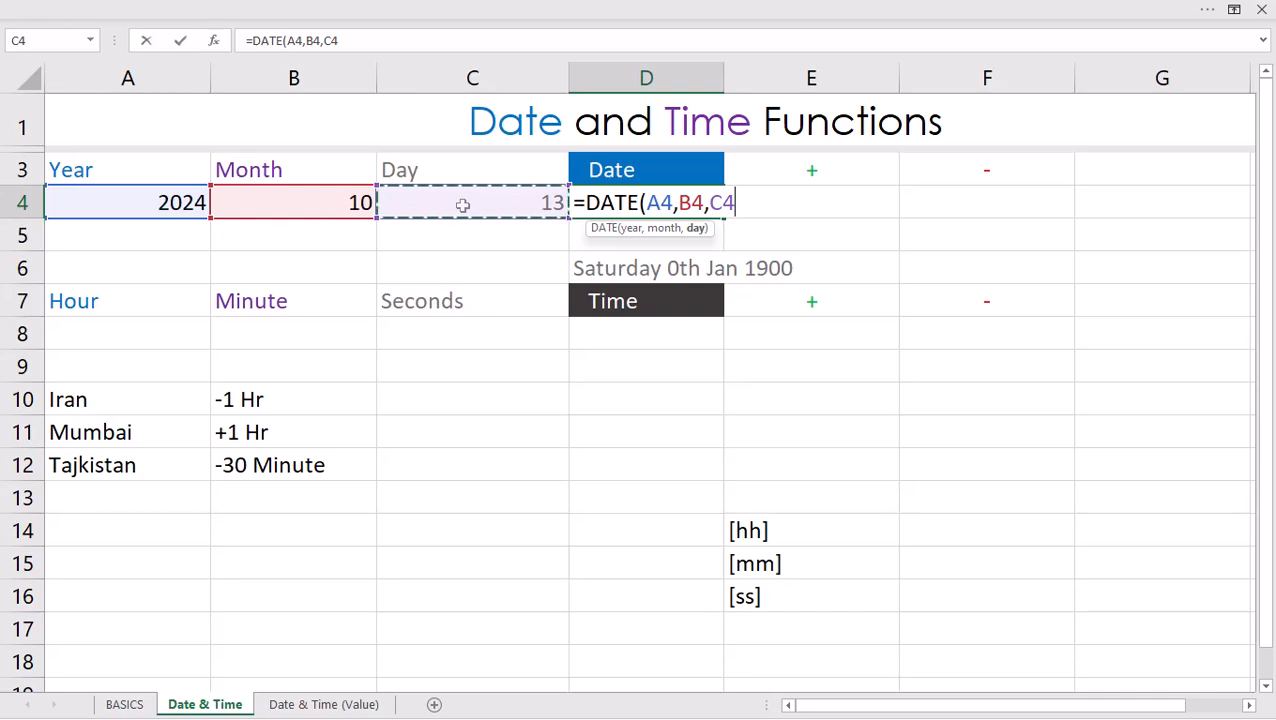
{"action": "key", "text": "Return"}
{"action": "left_click", "coordinate": [618, 203]}
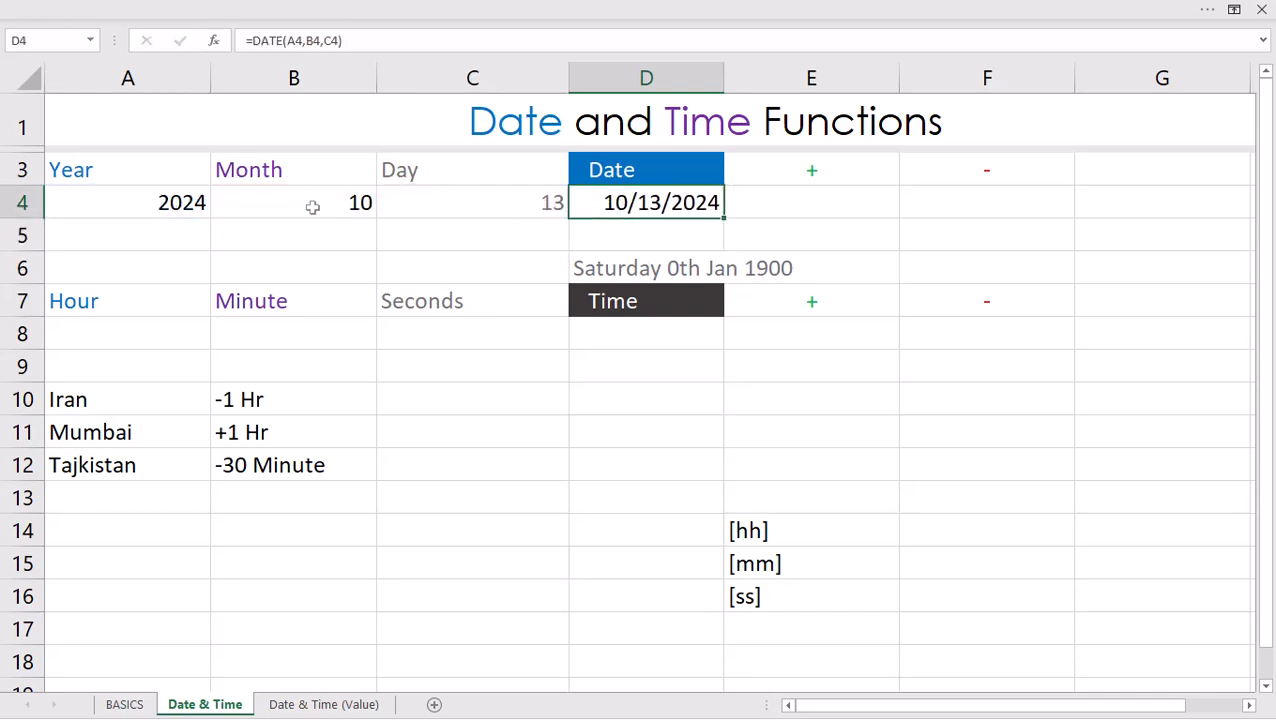
{"action": "double_click", "coordinate": [636, 213]}
{"action": "left_click", "coordinate": [704, 203]}
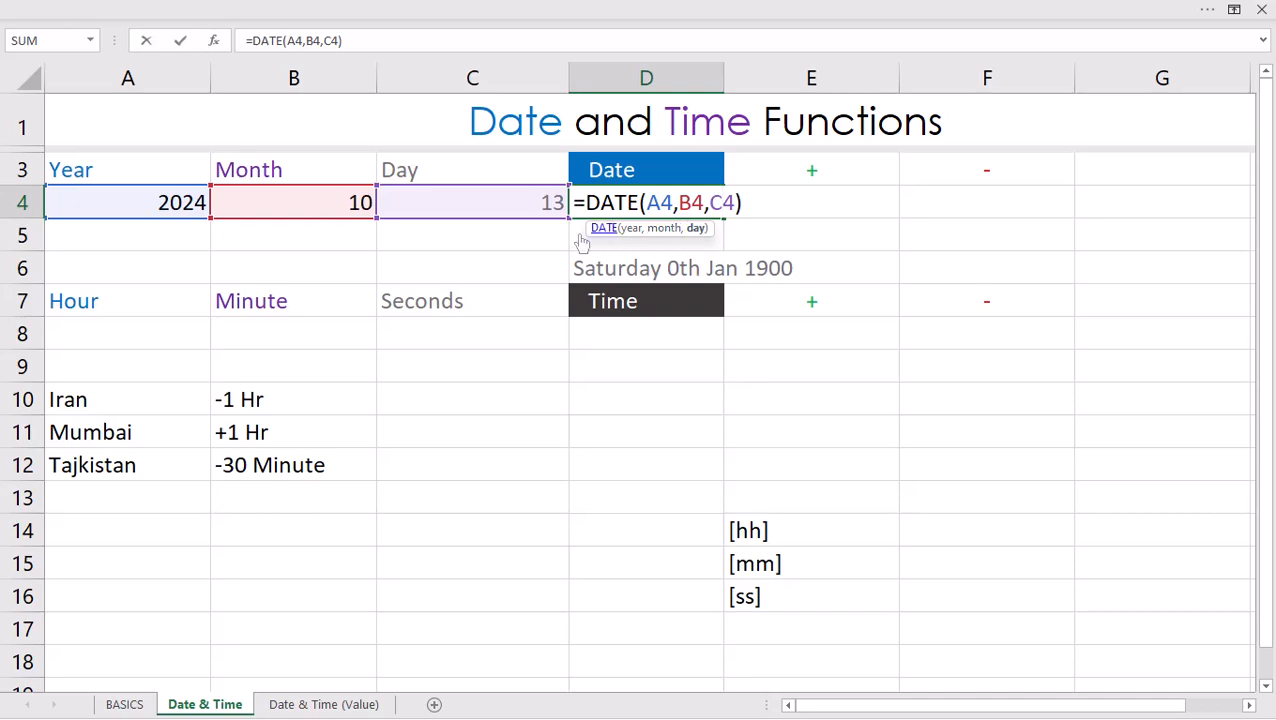
- Extract the year of the D4 date in A5 with the YEAR function
{"action": "left_click", "coordinate": [177, 235]}
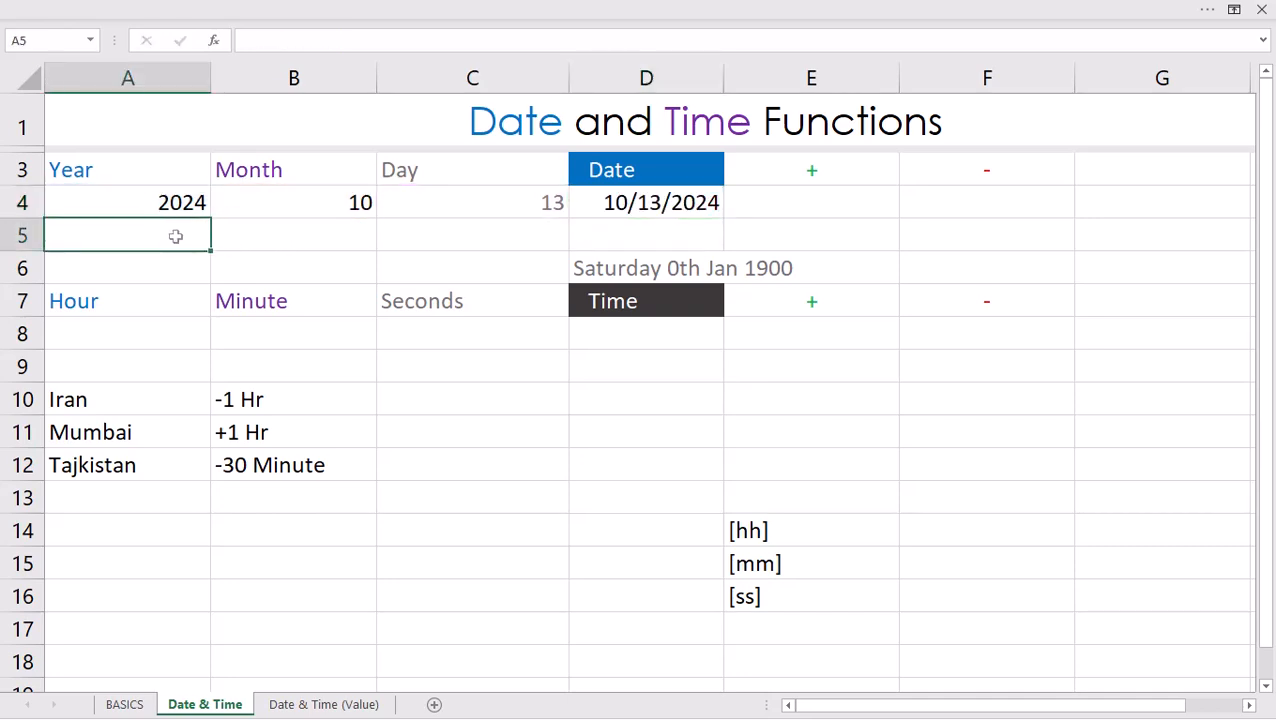
{"action": "type", "text": "=year"}
{"action": "key", "text": "Tab"}
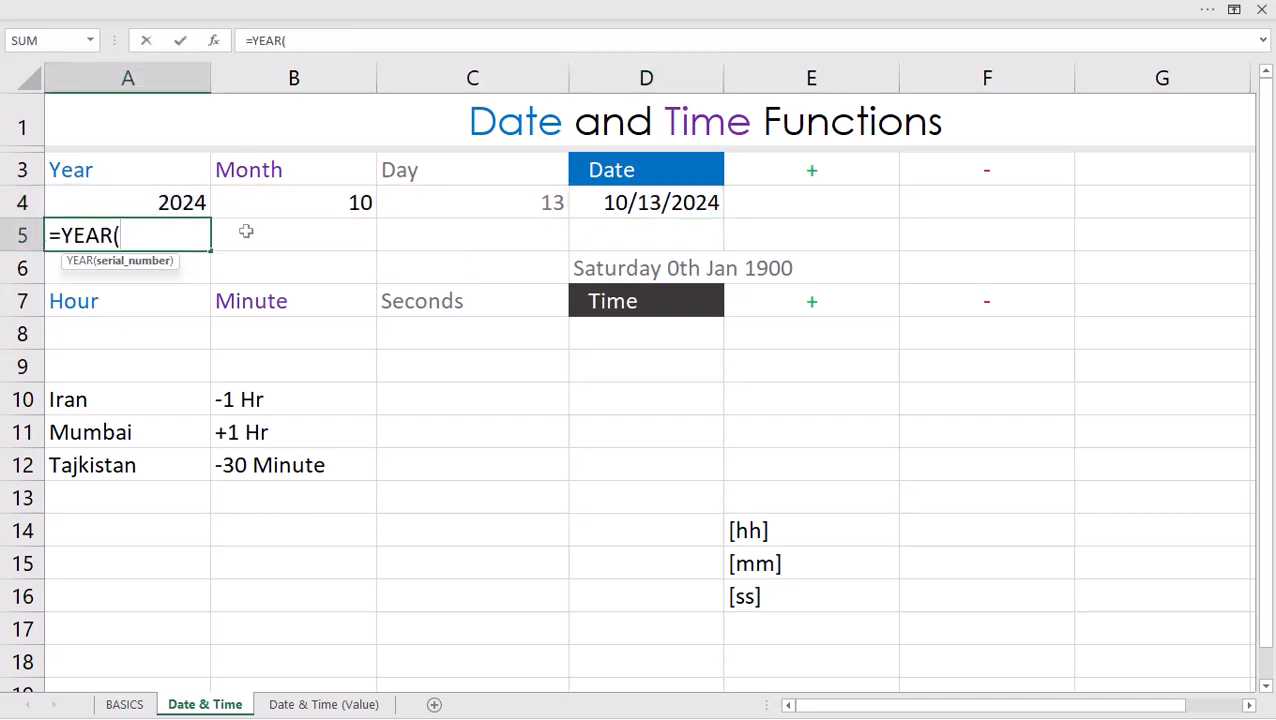
{"action": "left_click", "coordinate": [594, 210]}
{"action": "key", "text": "Return"}
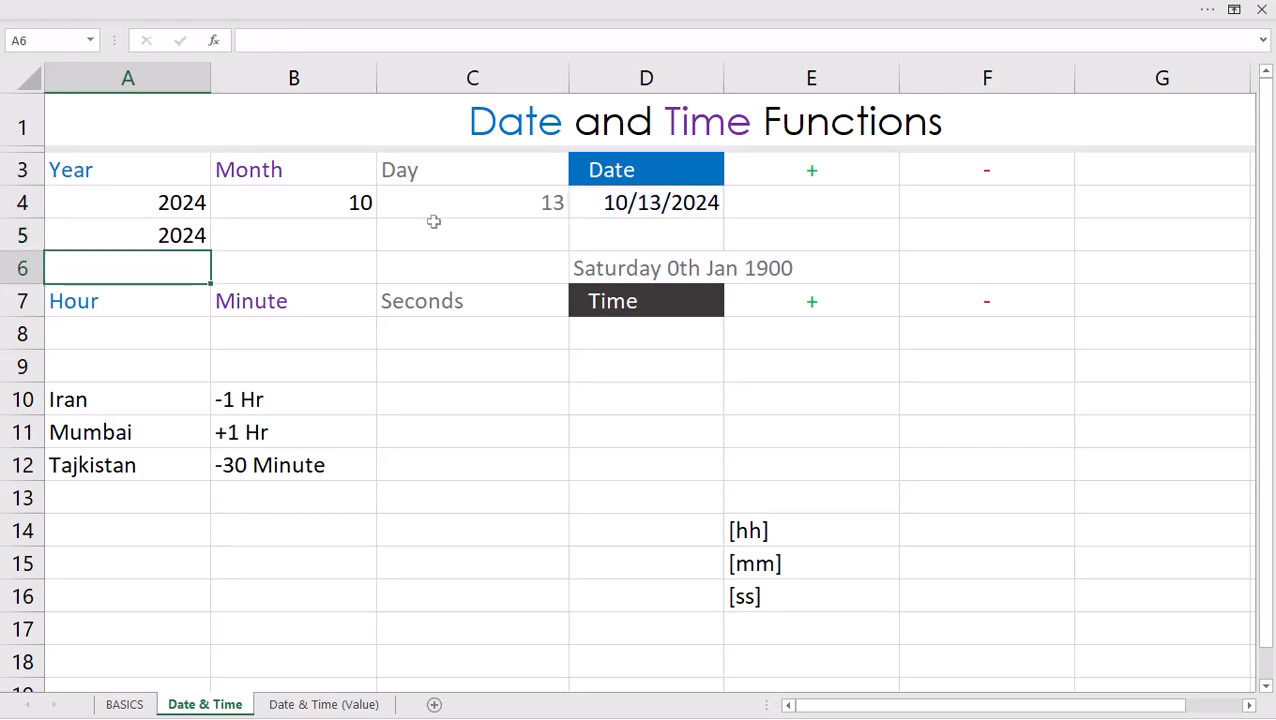
- Extract the month of the D4 date in B5 with the MONTH function
{"action": "left_click", "coordinate": [335, 229]}
{"action": "type", "text": "=mot"}
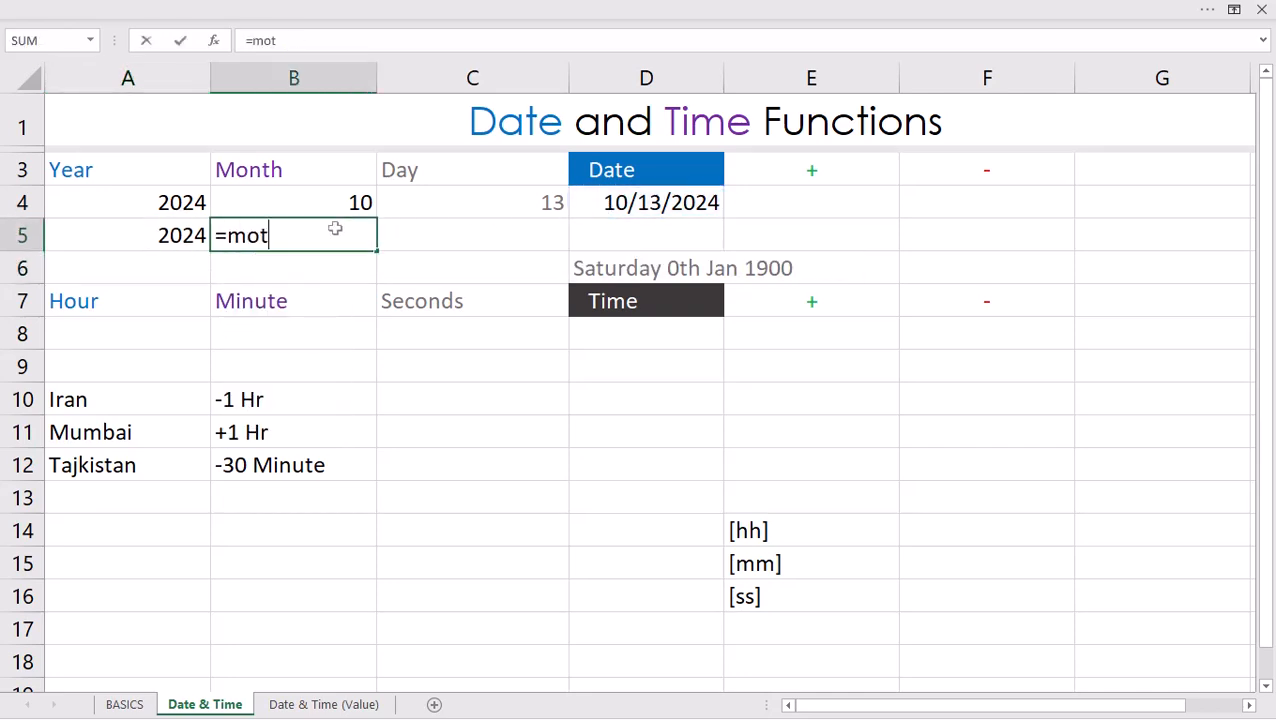
{"action": "type", "text": "n\\"}
{"action": "key", "text": "BackSpace"}
{"action": "key", "text": "BackSpace"}
{"action": "key", "text": "BackSpace"}
{"action": "type", "text": "n"}
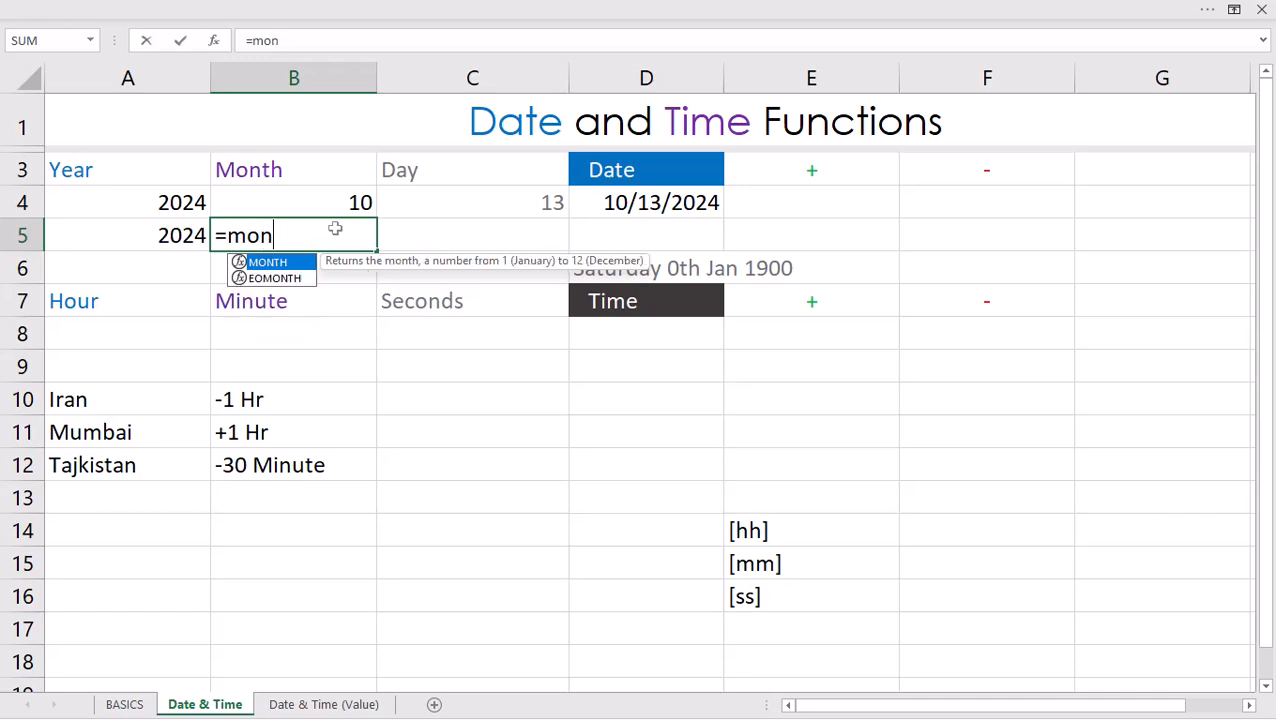
{"action": "type", "text": "t"}
{"action": "key", "text": "Tab"}
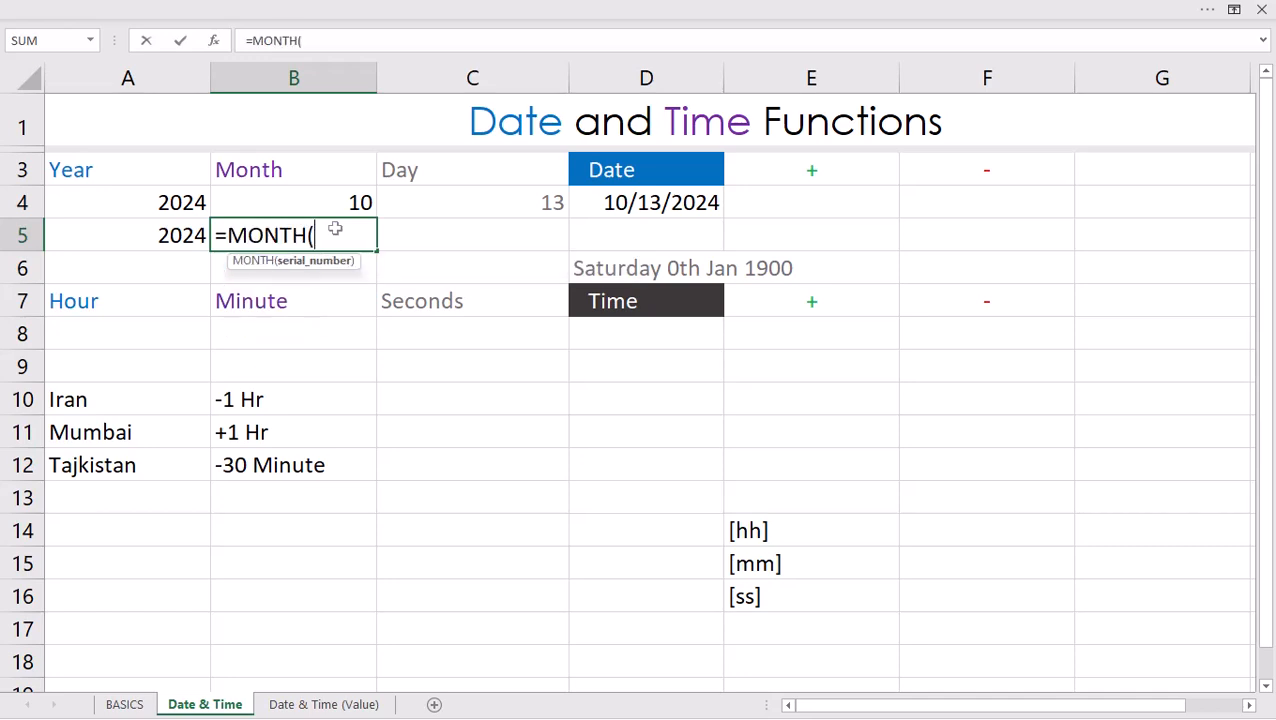
{"action": "left_click", "coordinate": [680, 202]}
{"action": "key", "text": "Return"}
- Extract the day of the D4 date in C5 with the DAY function
{"action": "left_click", "coordinate": [484, 242]}
{"action": "type", "text": "=day"}
{"action": "key", "text": "Tab"}
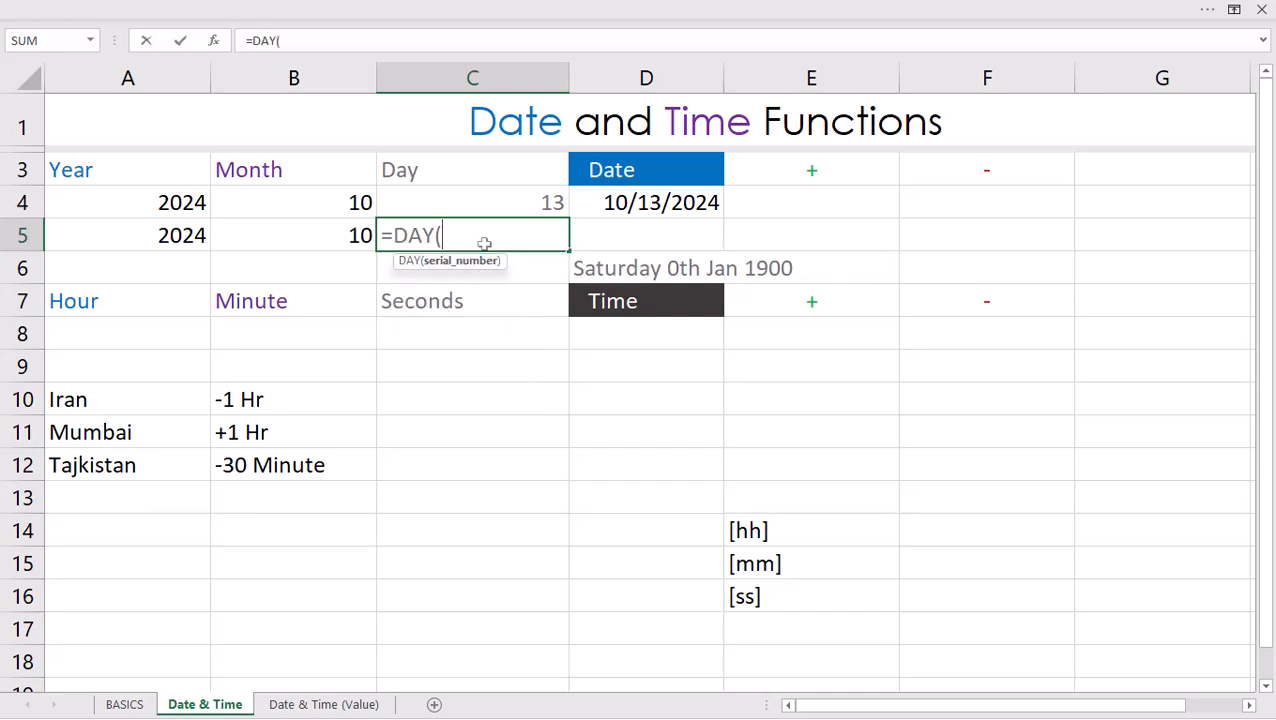
{"action": "left_click", "coordinate": [600, 205]}
{"action": "key", "text": "Return"}
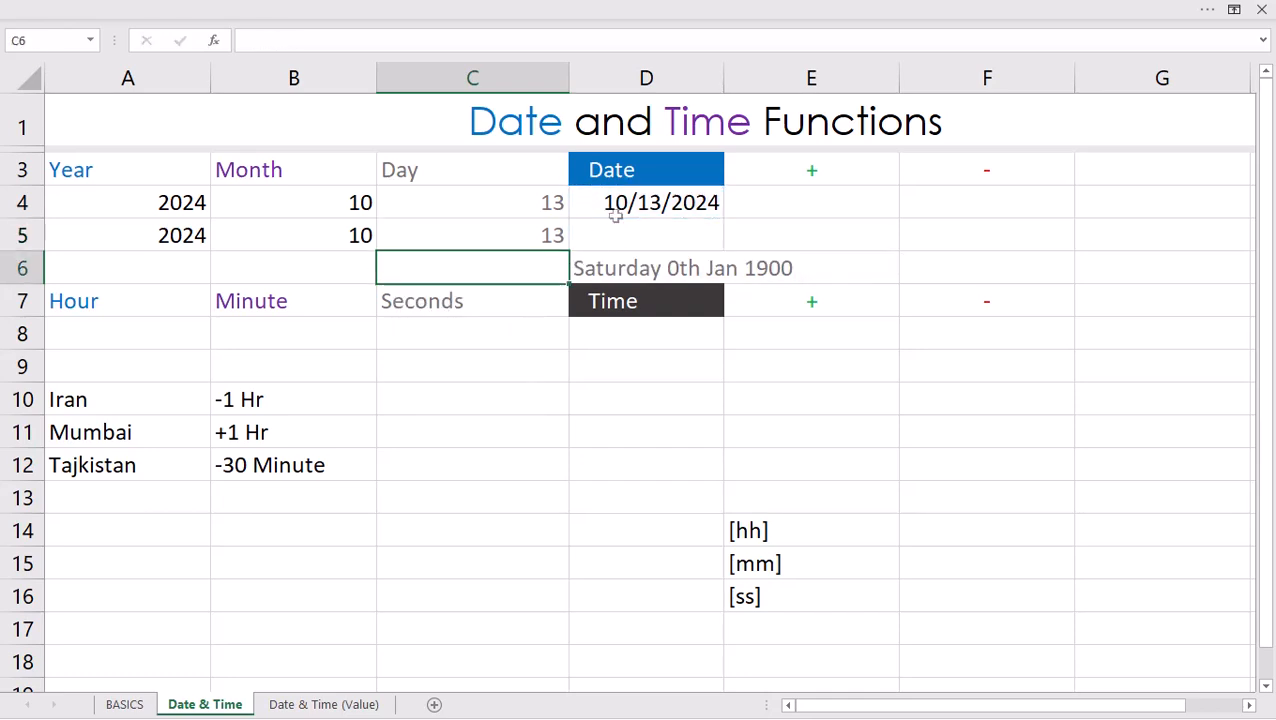
- Replace the D4 formula with =TODAY() and move the formulas from A5:C5 onto A4:C4, overwriting the typed values
{"action": "left_click", "coordinate": [634, 198]}
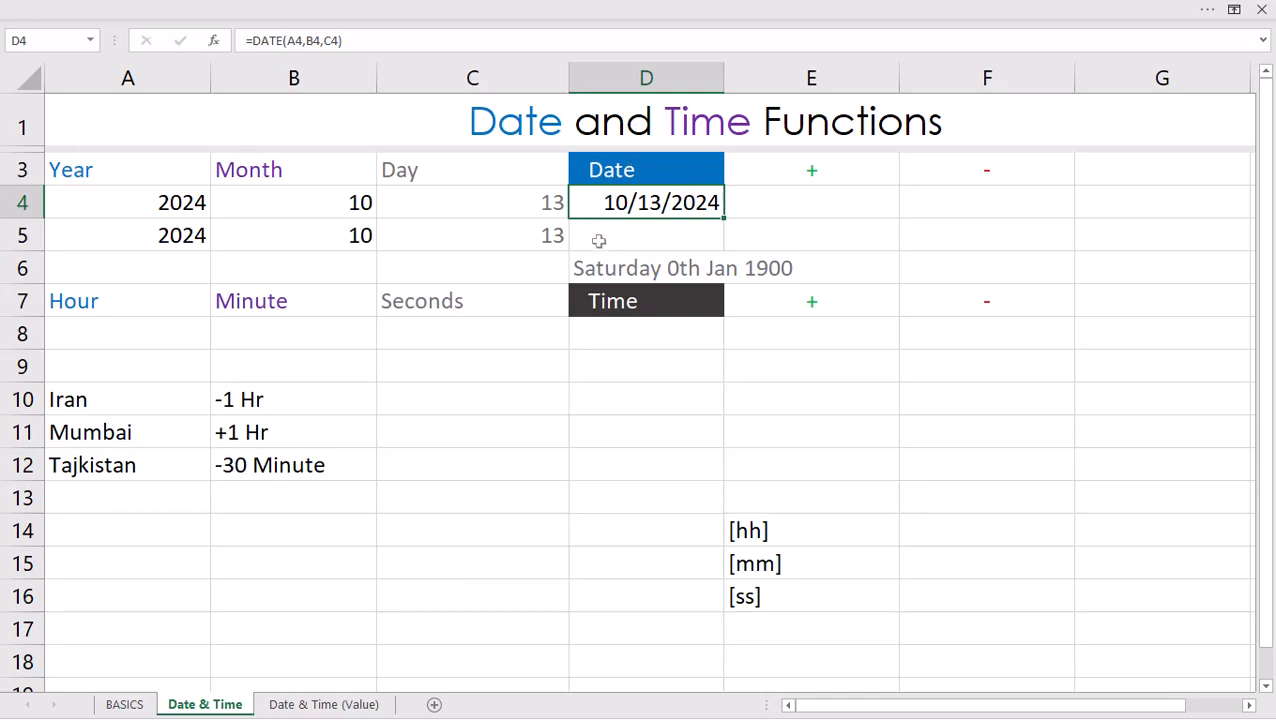
{"action": "type", "text": "=today"}
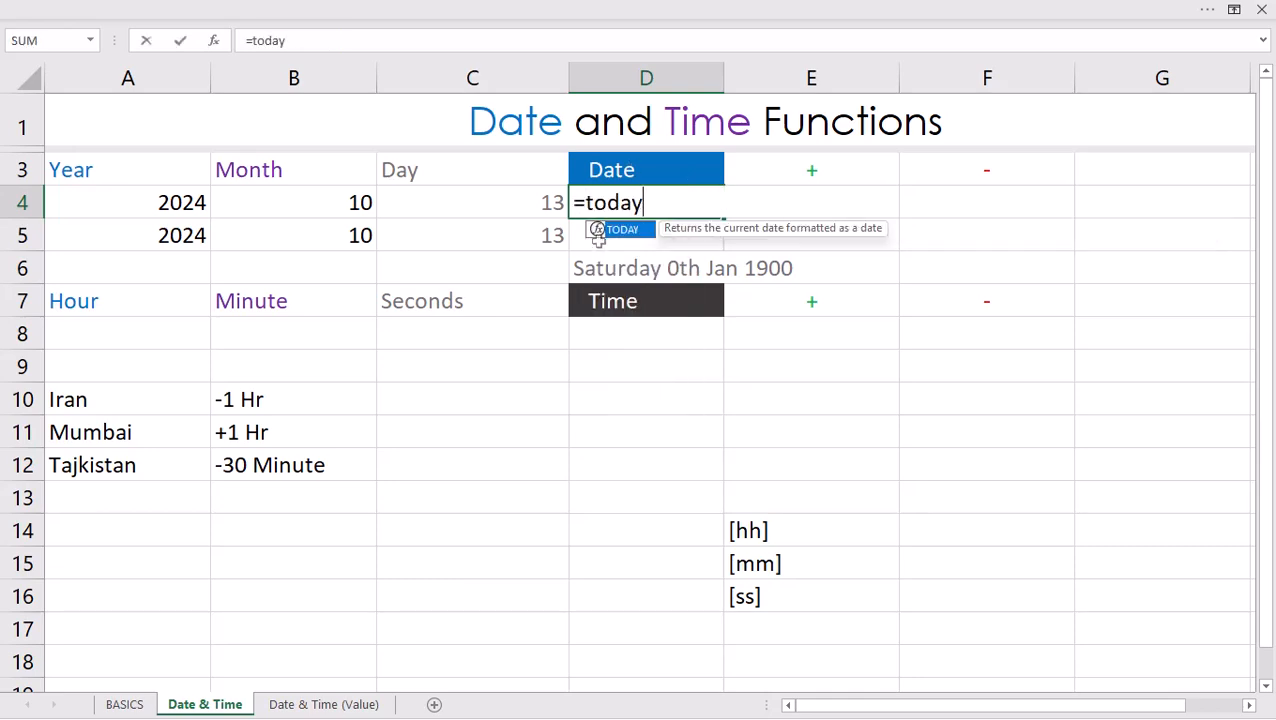
{"action": "type", "text": "()"}
{"action": "key", "text": "Return"}
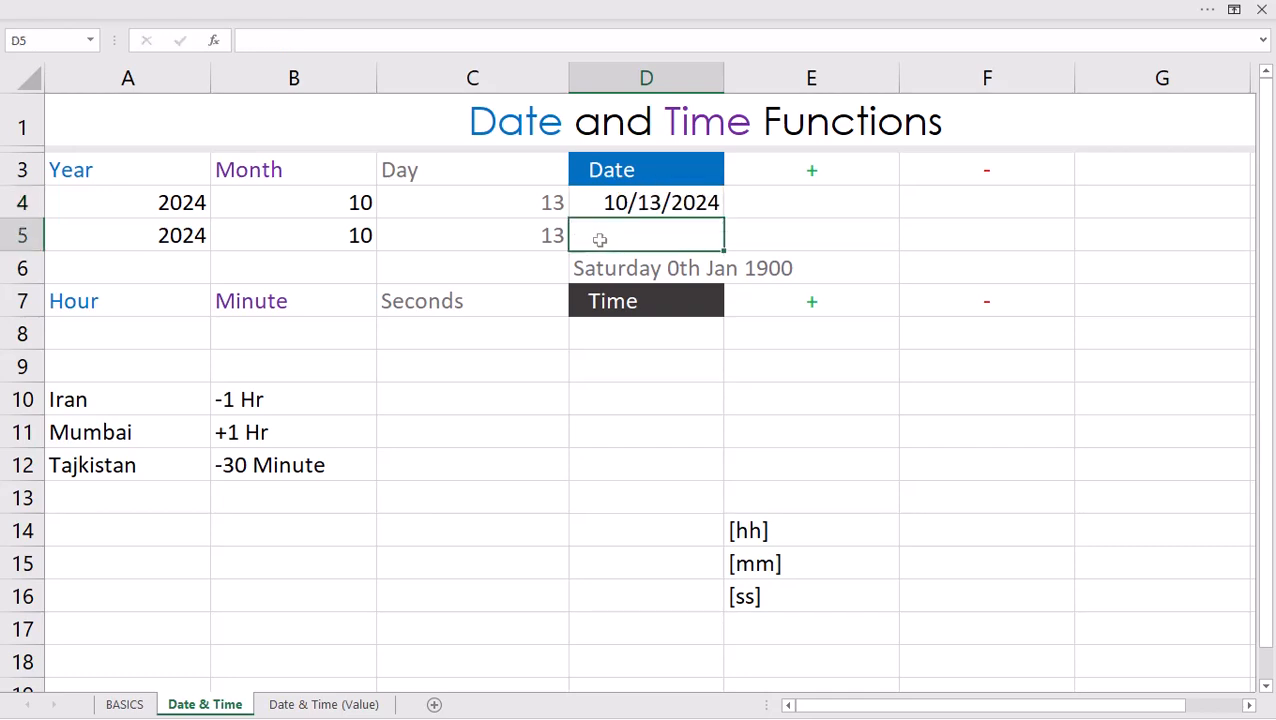
{"action": "left_click_drag", "start_coordinate": [154, 234], "coordinate": [487, 222]}
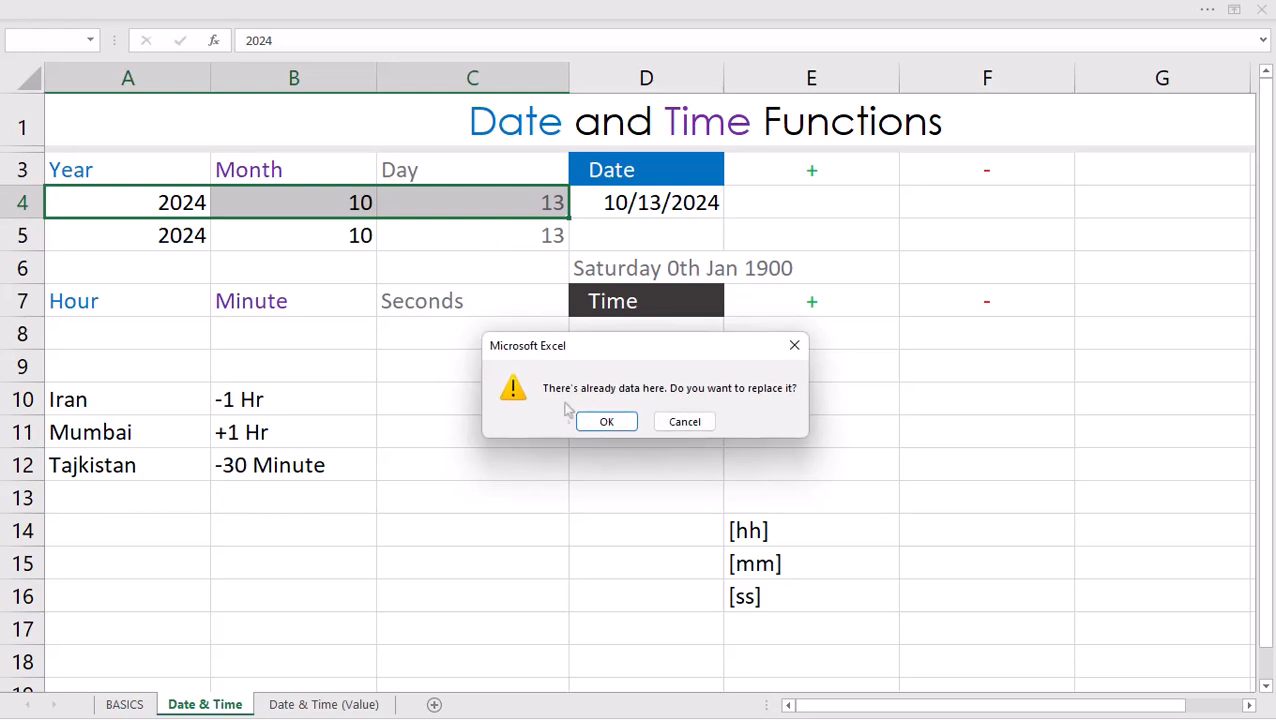
{"action": "left_click", "coordinate": [604, 419]}
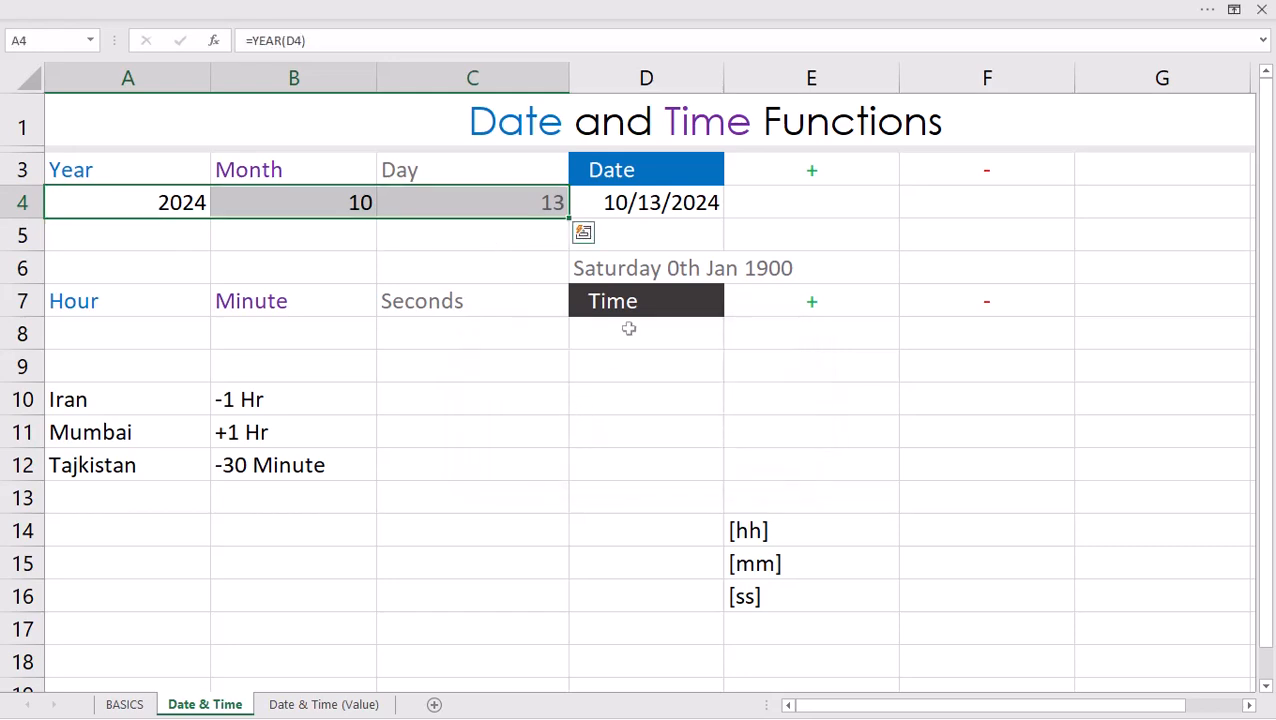
- Enter the offsets 2 years, 3 months and 12 days in A5:C5 and compare each with the value above it
{"action": "left_click", "coordinate": [162, 231]}
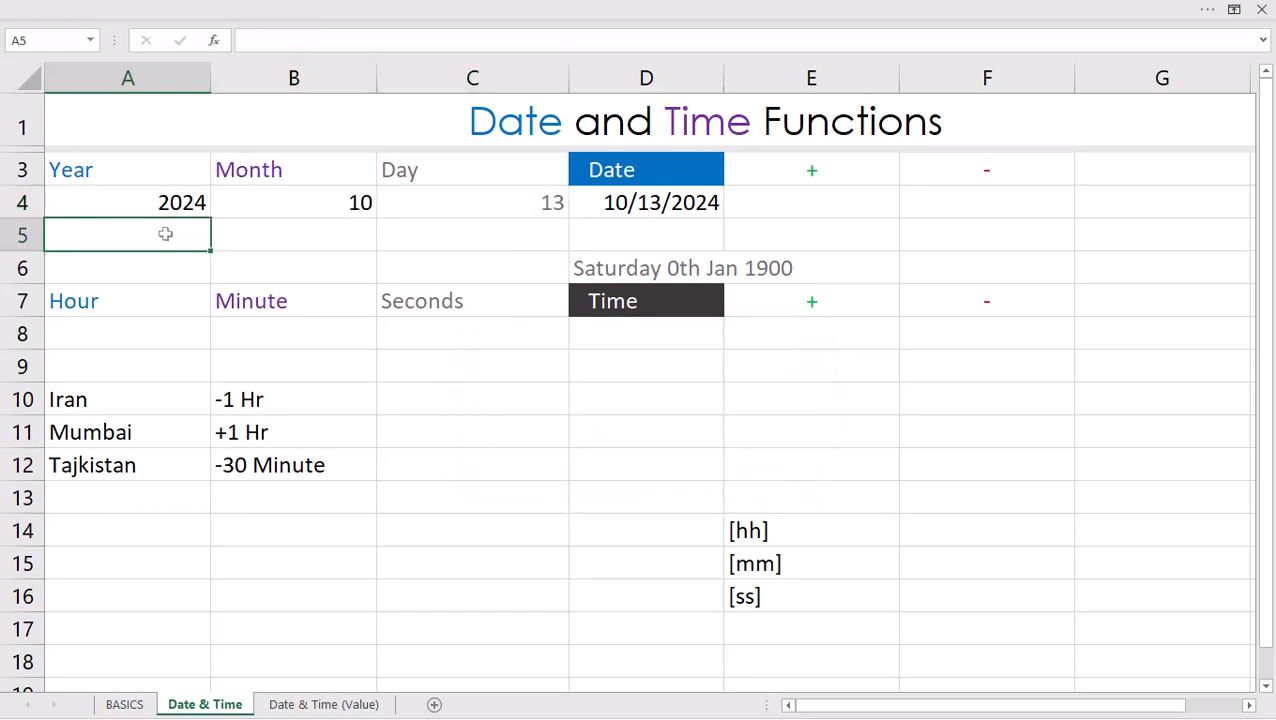
{"action": "type", "text": "2"}
{"action": "left_click", "coordinate": [285, 232]}
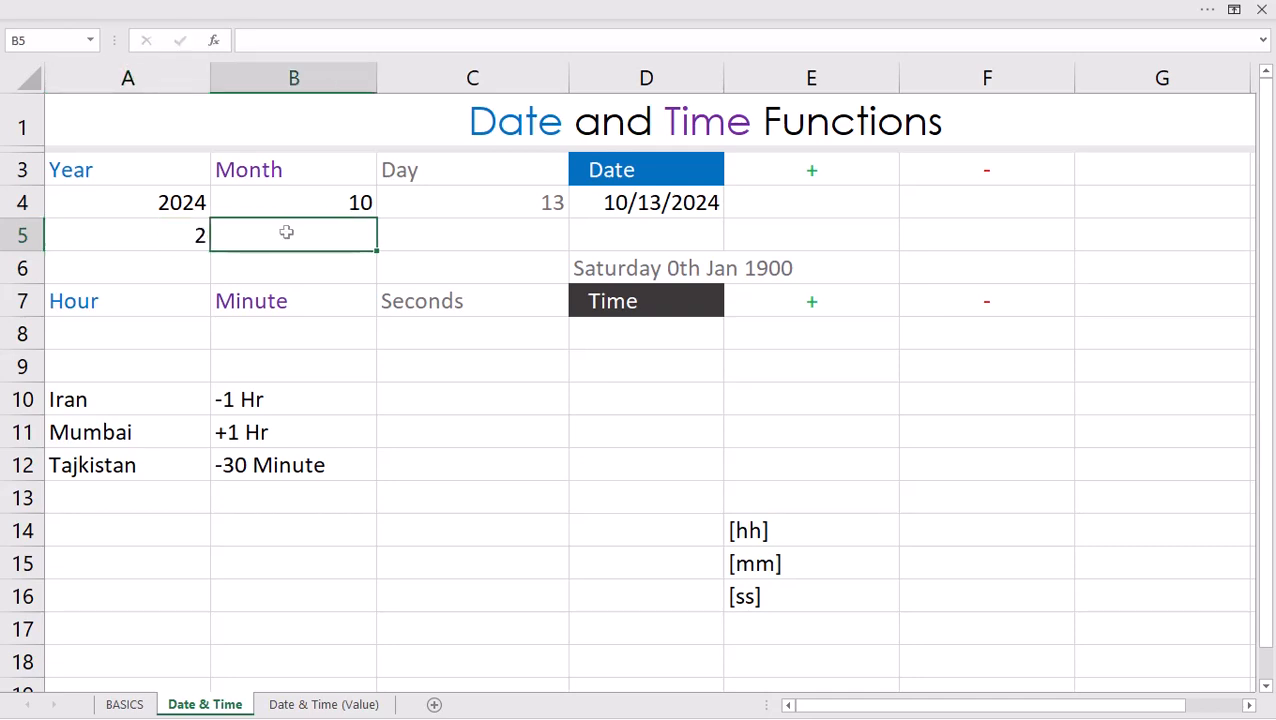
{"action": "type", "text": "3"}
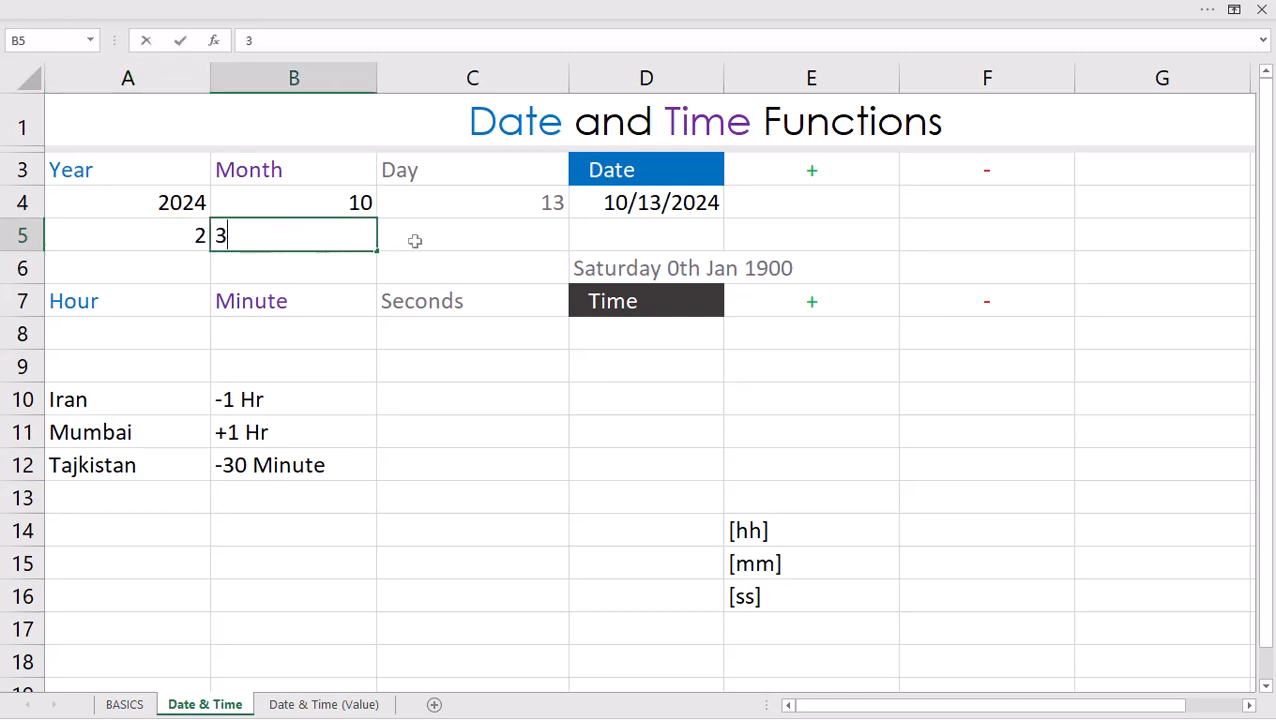
{"action": "left_click", "coordinate": [430, 237]}
{"action": "type", "text": "12"}
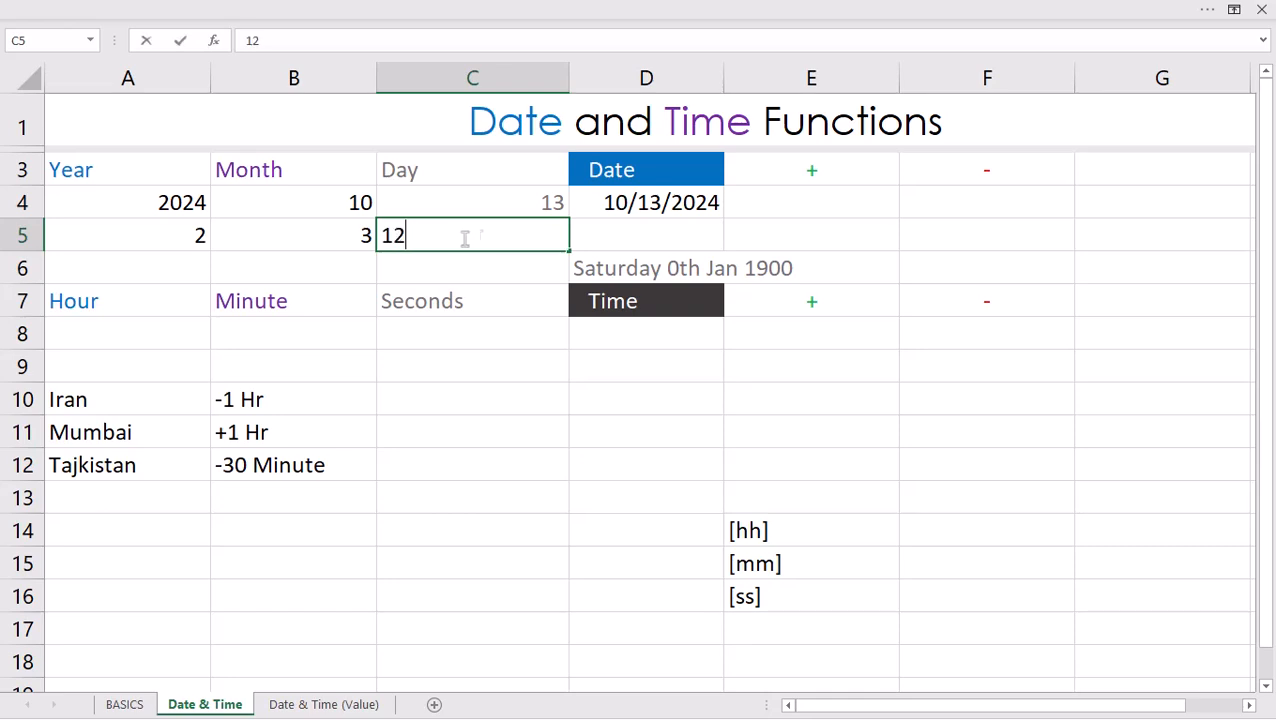
{"action": "left_click", "coordinate": [602, 235]}
{"action": "left_click_drag", "start_coordinate": [168, 240], "coordinate": [168, 209]}
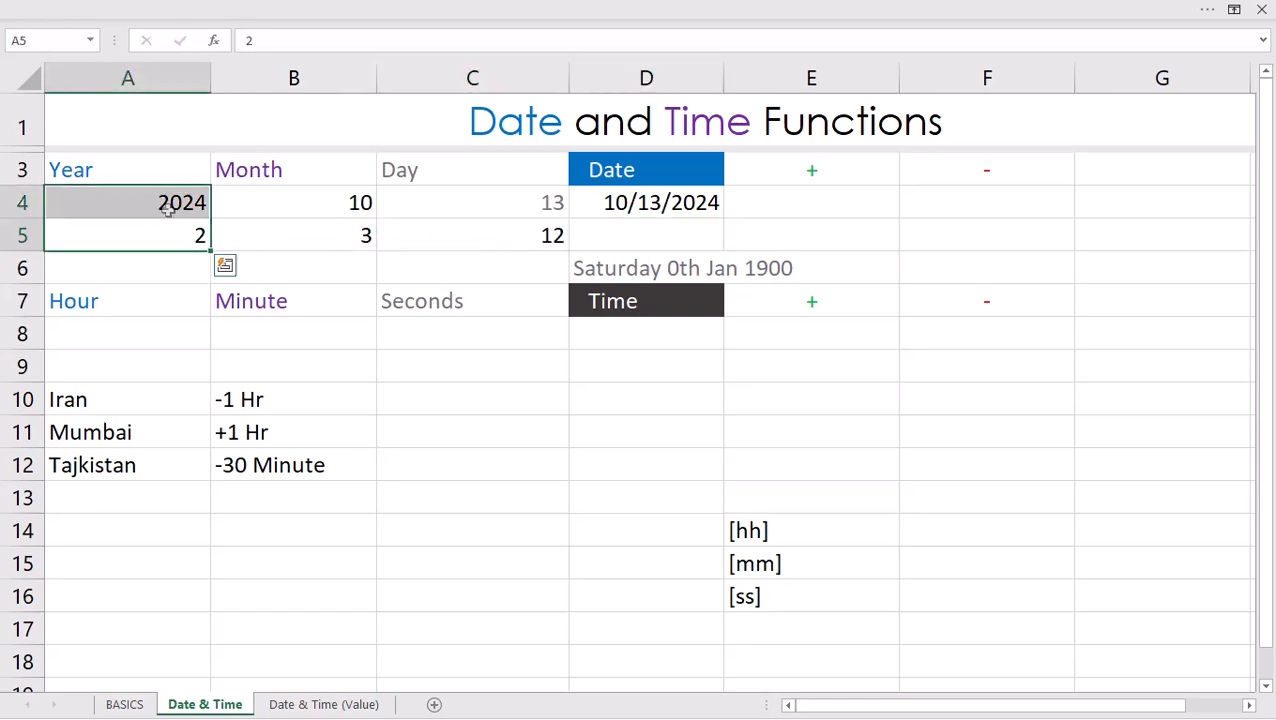
{"action": "left_click_drag", "start_coordinate": [324, 231], "coordinate": [325, 210]}
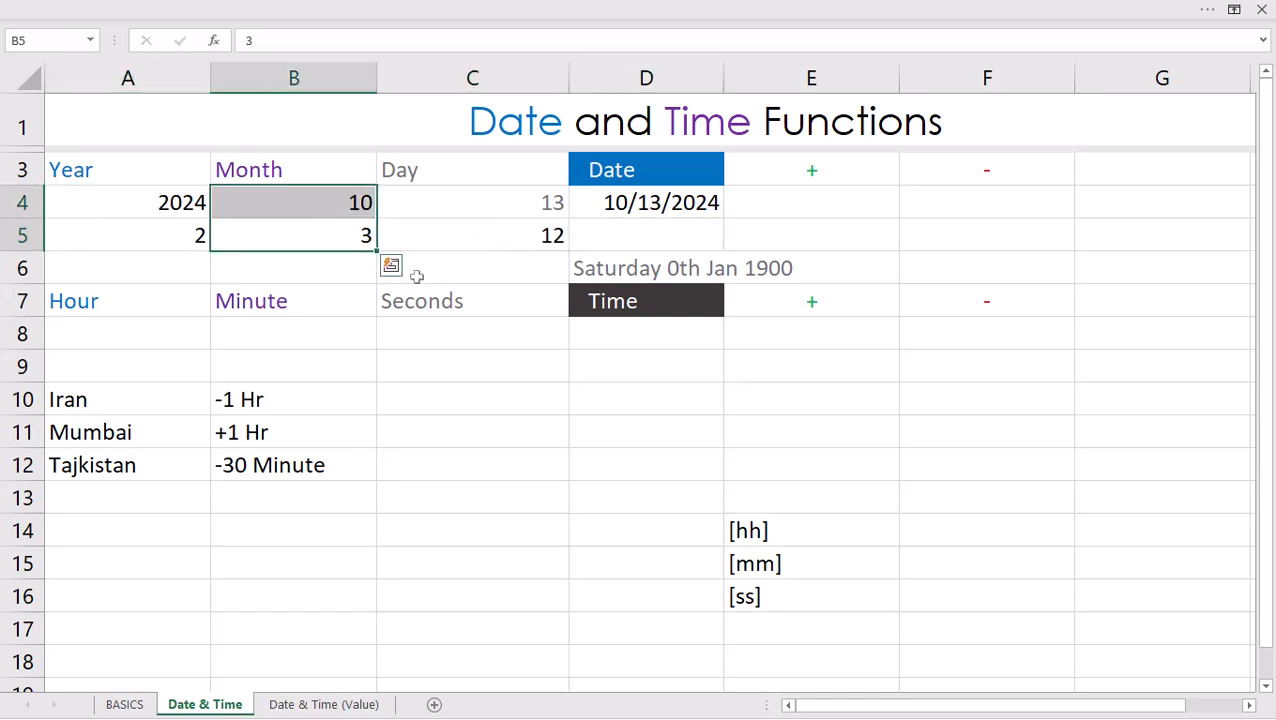
{"action": "left_click_drag", "start_coordinate": [490, 239], "coordinate": [490, 205]}
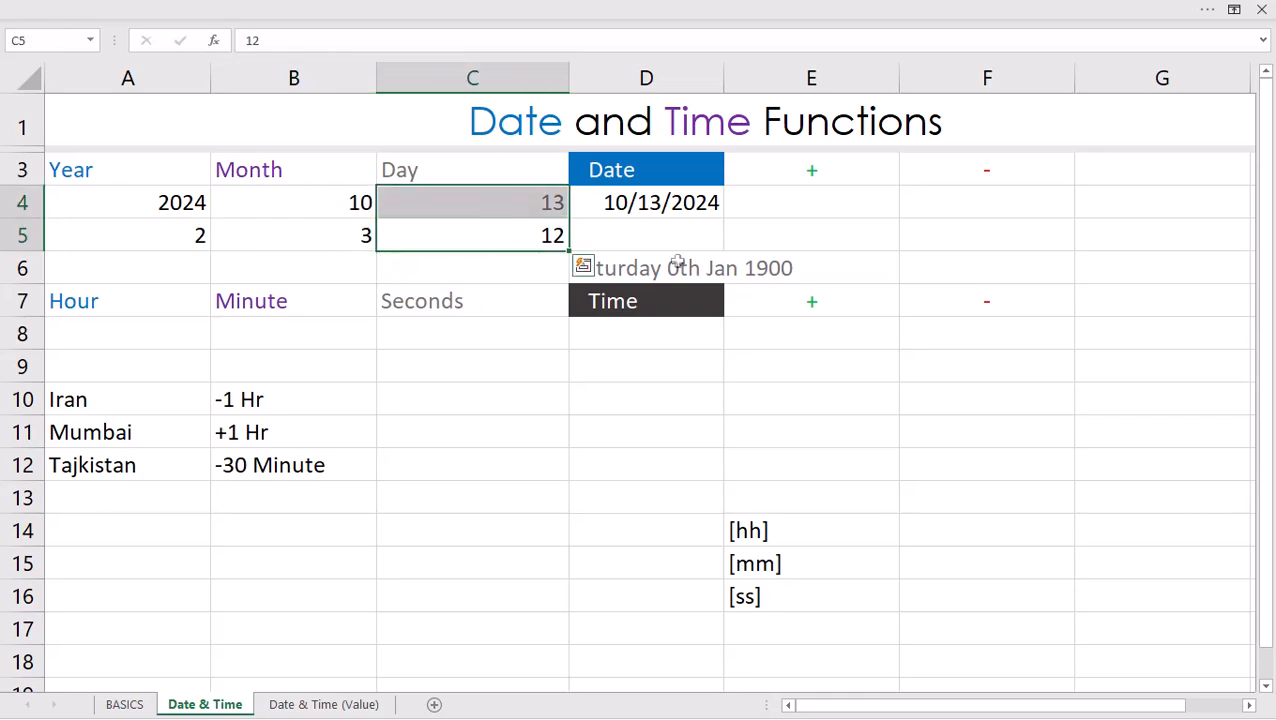
- Add the row 5 year, month and day offsets to the row 4 values in E4 with =DATE(A4+A5,B4+B5,C4+C5)
{"action": "left_click", "coordinate": [812, 205]}
{"action": "type", "text": "=datwe"}
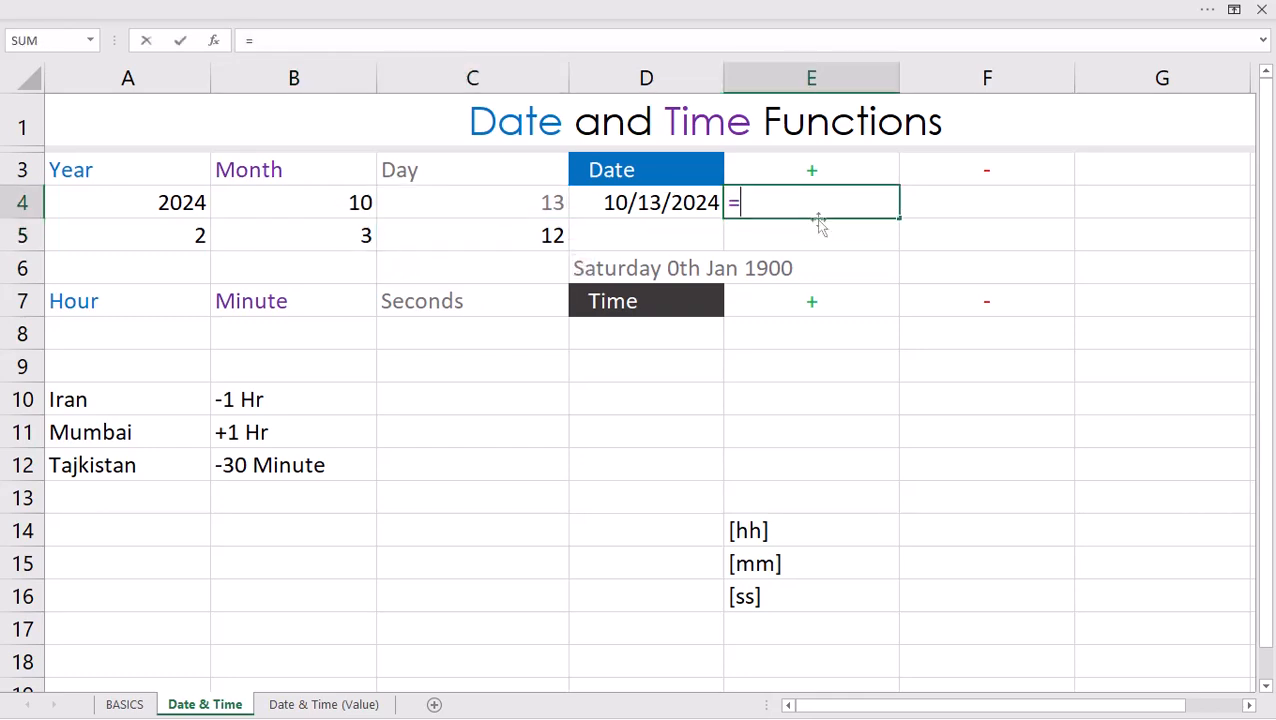
{"action": "key", "text": "BackSpace"}
{"action": "key", "text": "BackSpace"}
{"action": "type", "text": "e"}
{"action": "key", "text": "Tab"}
{"action": "left_click", "coordinate": [178, 202]}
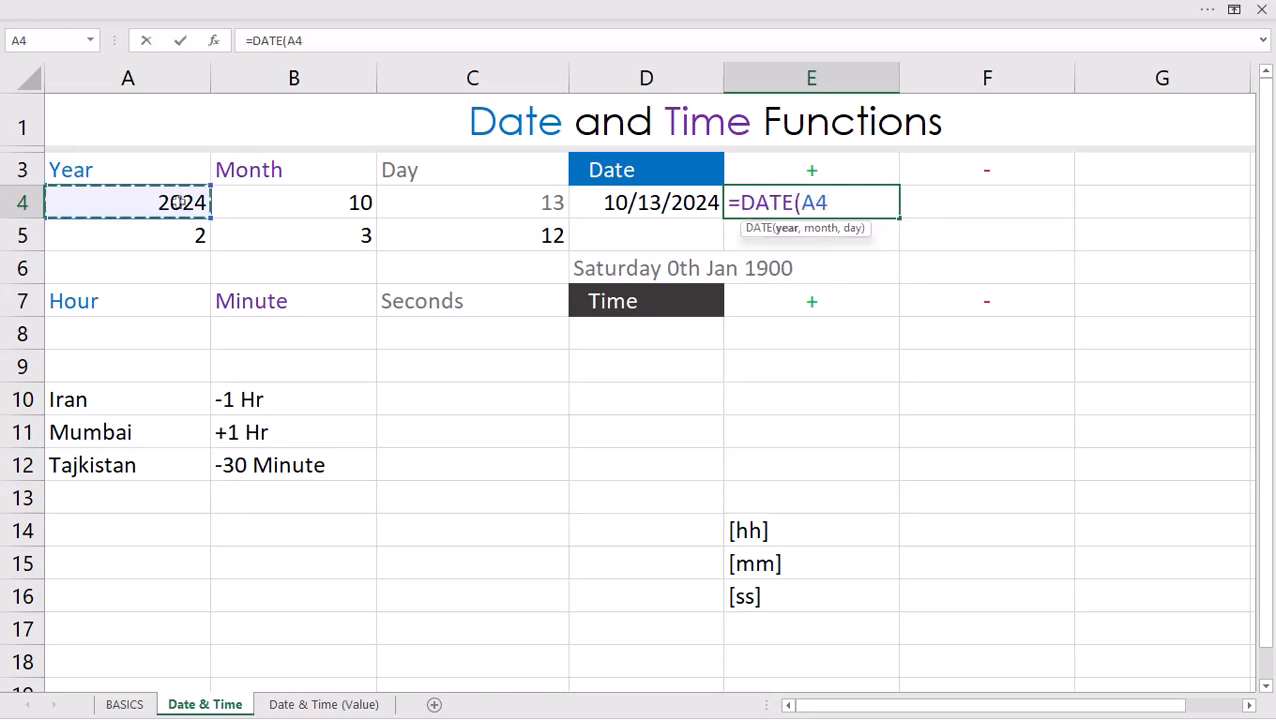
{"action": "type", "text": "+"}
{"action": "left_click", "coordinate": [134, 235]}
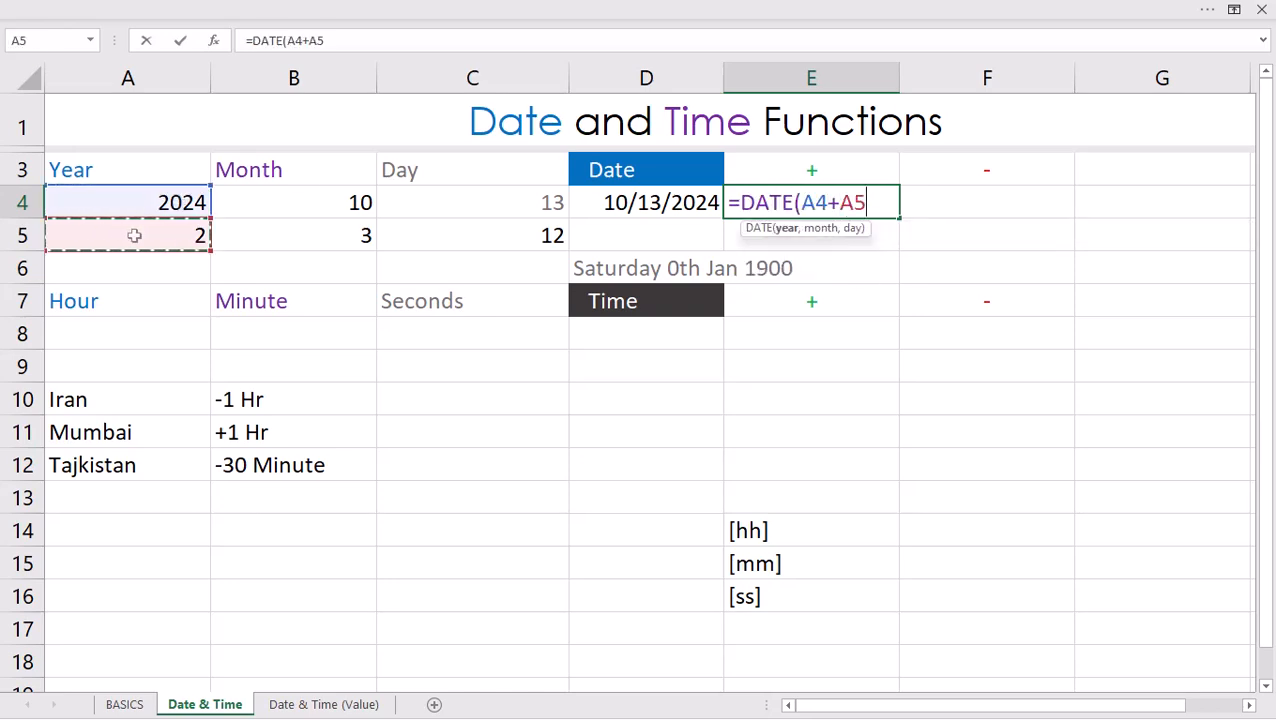
{"action": "type", "text": ","}
{"action": "left_click", "coordinate": [293, 205]}
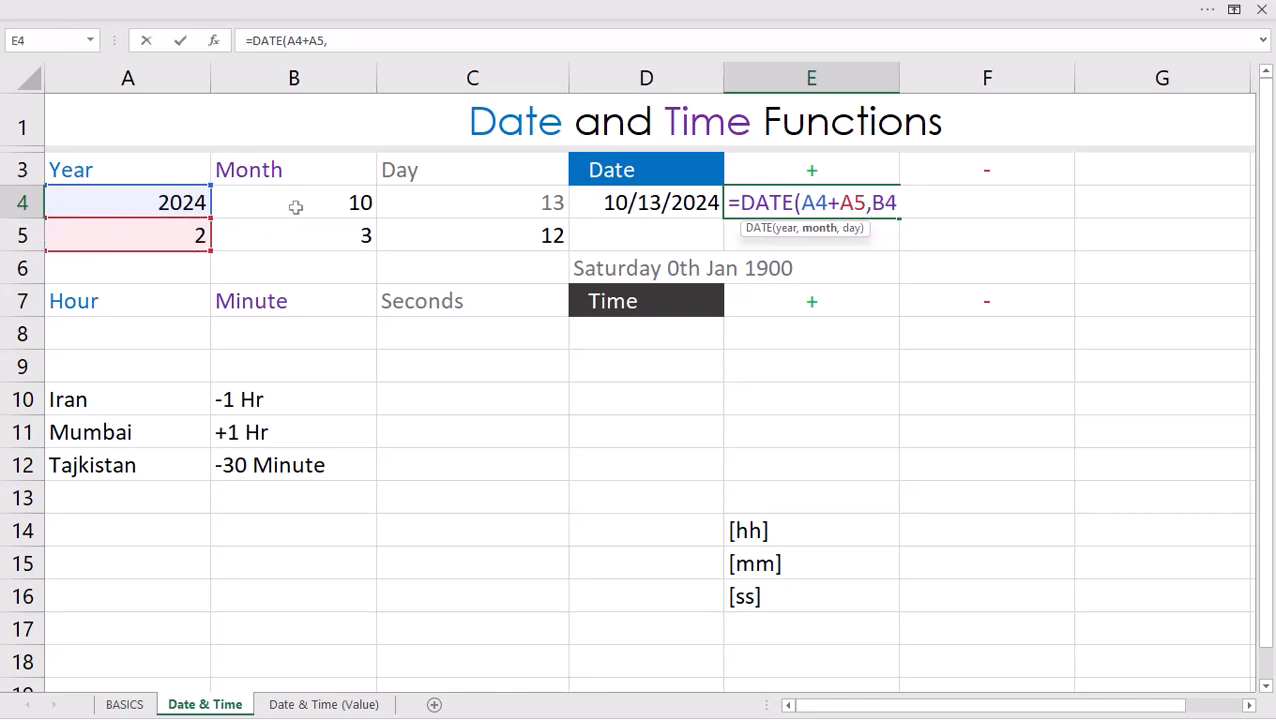
{"action": "type", "text": "+"}
{"action": "left_click", "coordinate": [297, 238]}
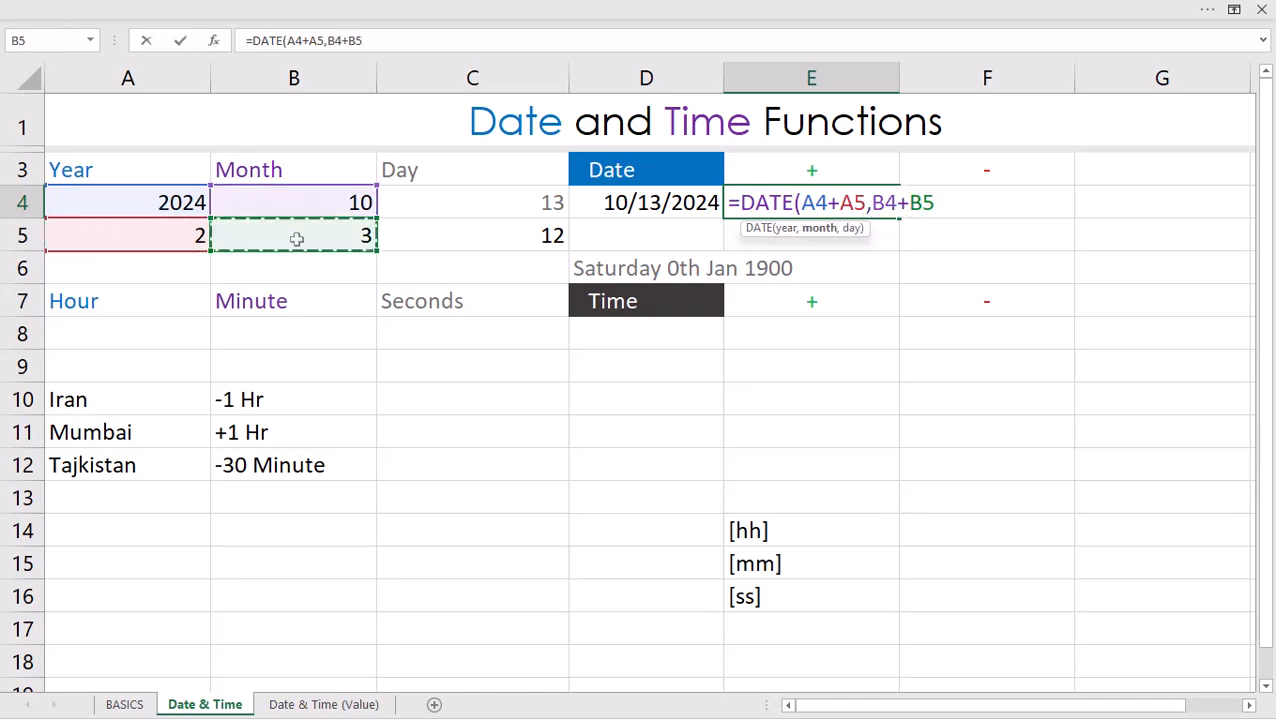
{"action": "type", "text": ","}
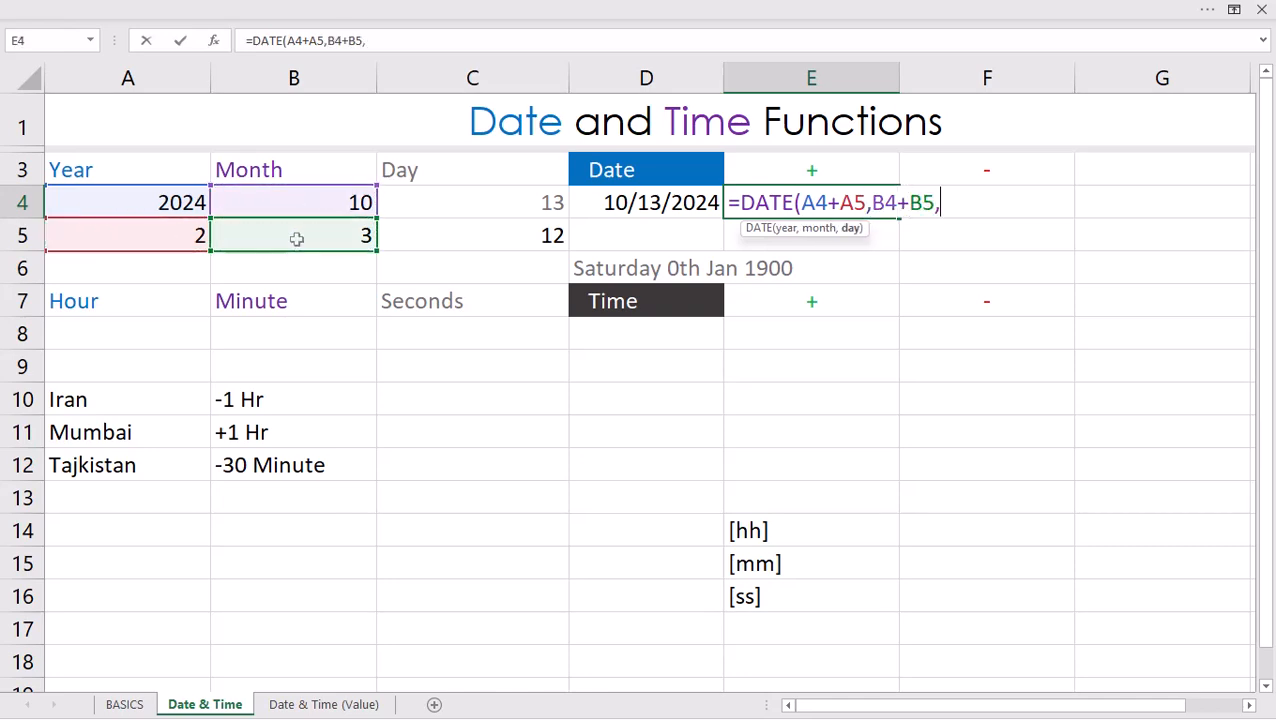
{"action": "left_click", "coordinate": [425, 203]}
{"action": "type", "text": "+"}
{"action": "left_click", "coordinate": [480, 238]}
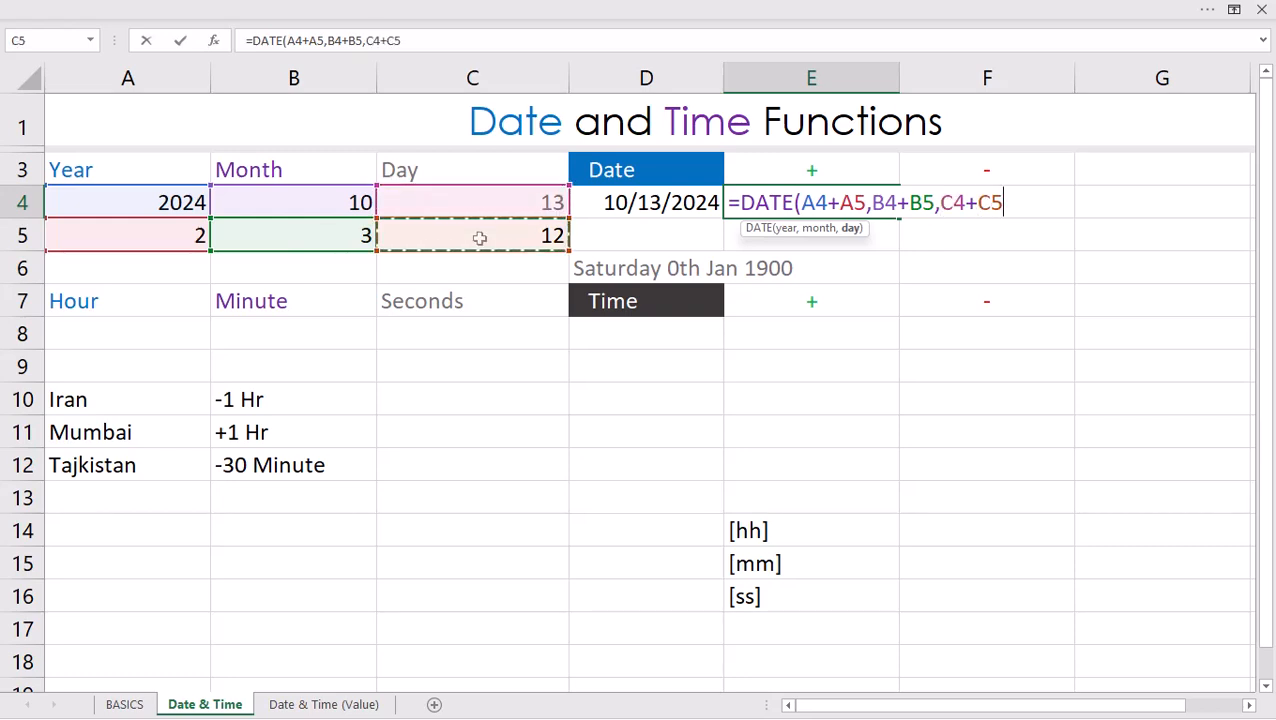
{"action": "key", "text": "Return"}
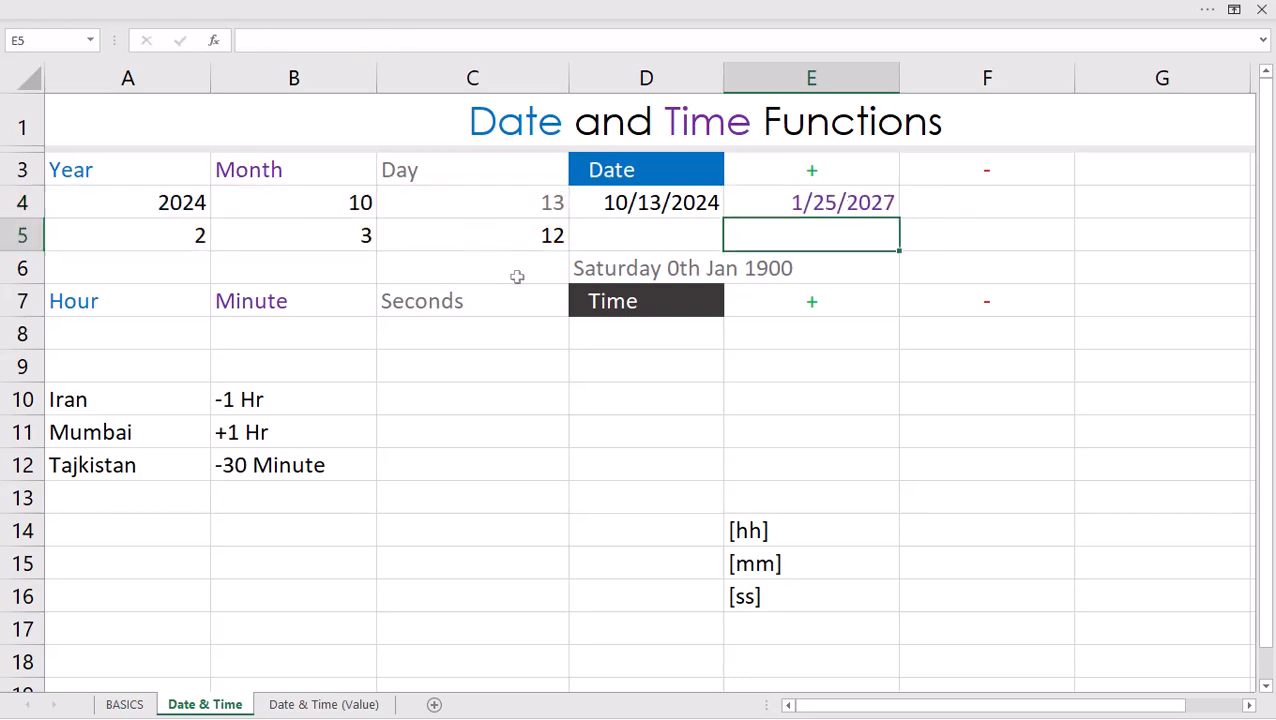
- Subtract the row 5 offsets from the row 4 date parts in F4 with =DATE(A4-A5,B4-B5,C4-C5)
{"action": "left_click", "coordinate": [940, 208]}
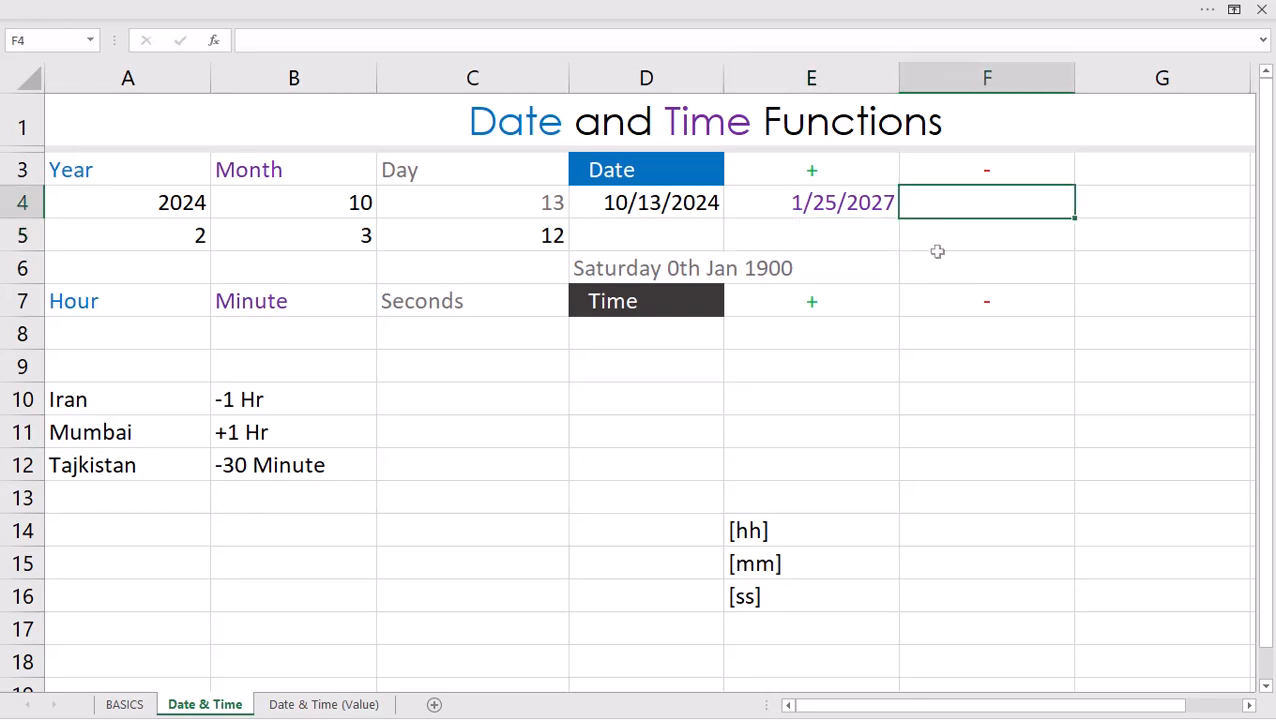
{"action": "type", "text": "=date"}
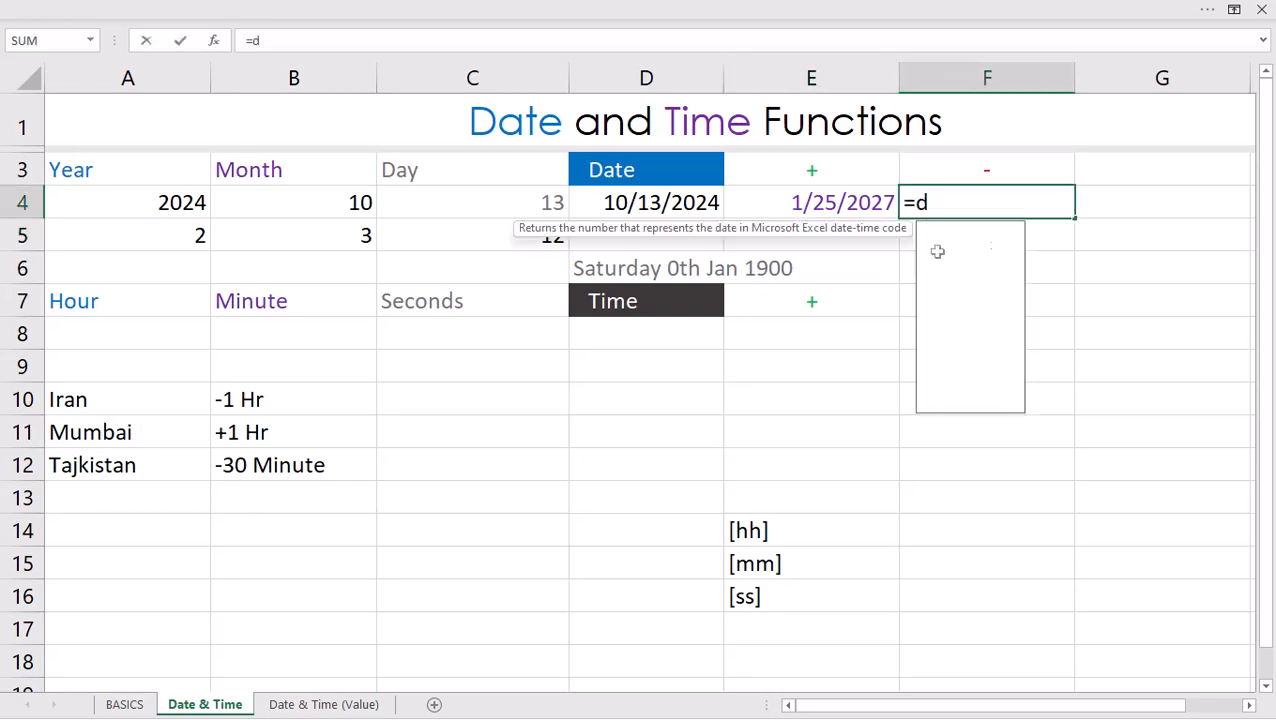
{"action": "key", "text": "Tab"}
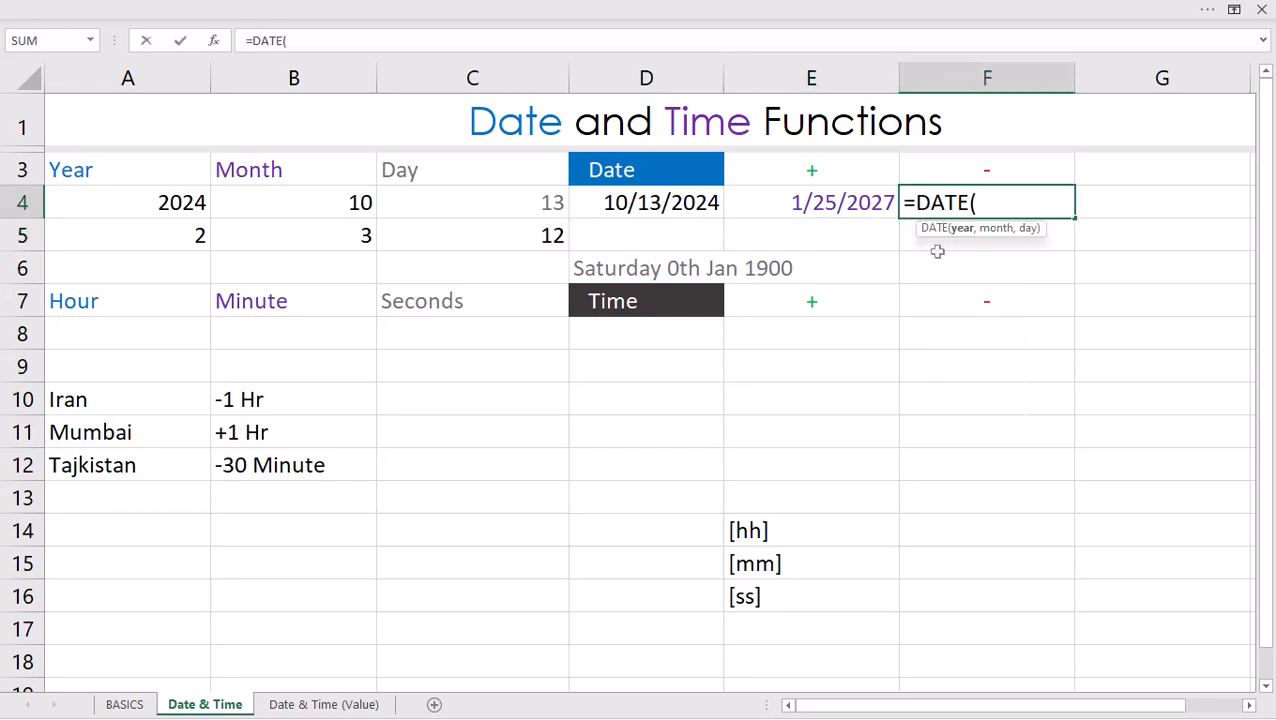
{"action": "left_click", "coordinate": [171, 202]}
{"action": "type", "text": "-"}
{"action": "left_click", "coordinate": [105, 234]}
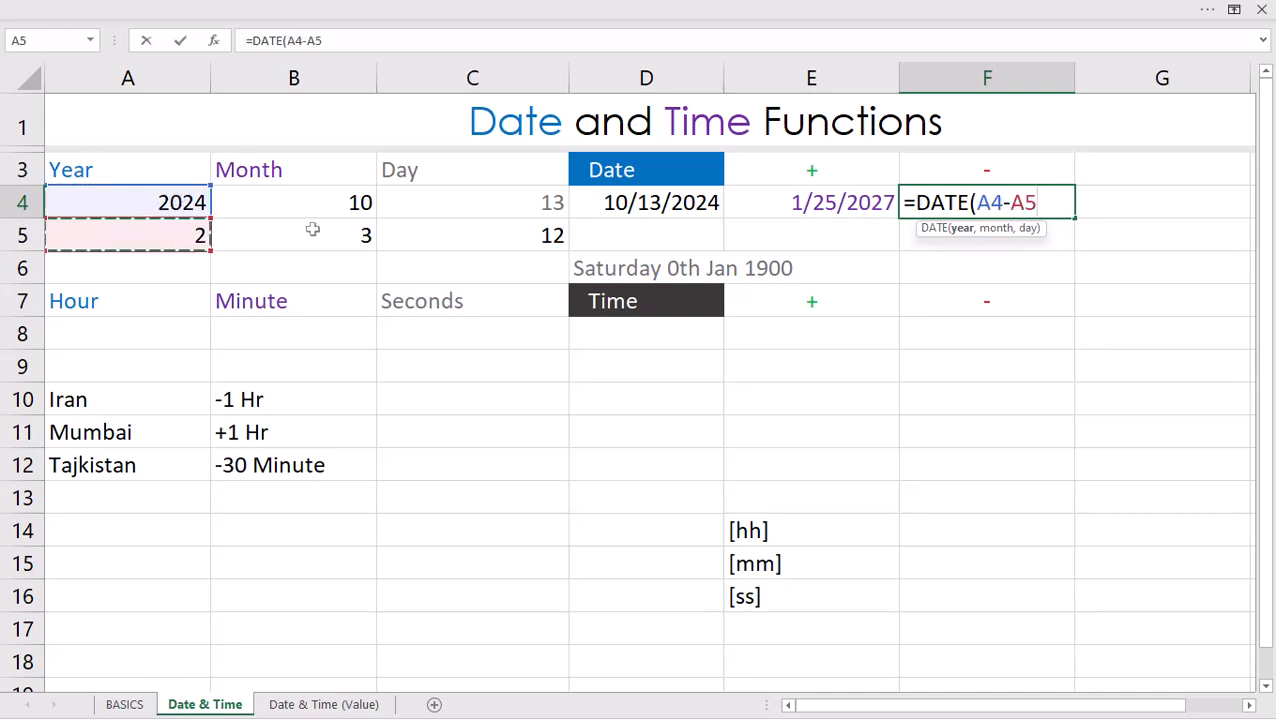
{"action": "type", "text": ","}
{"action": "left_click", "coordinate": [326, 206]}
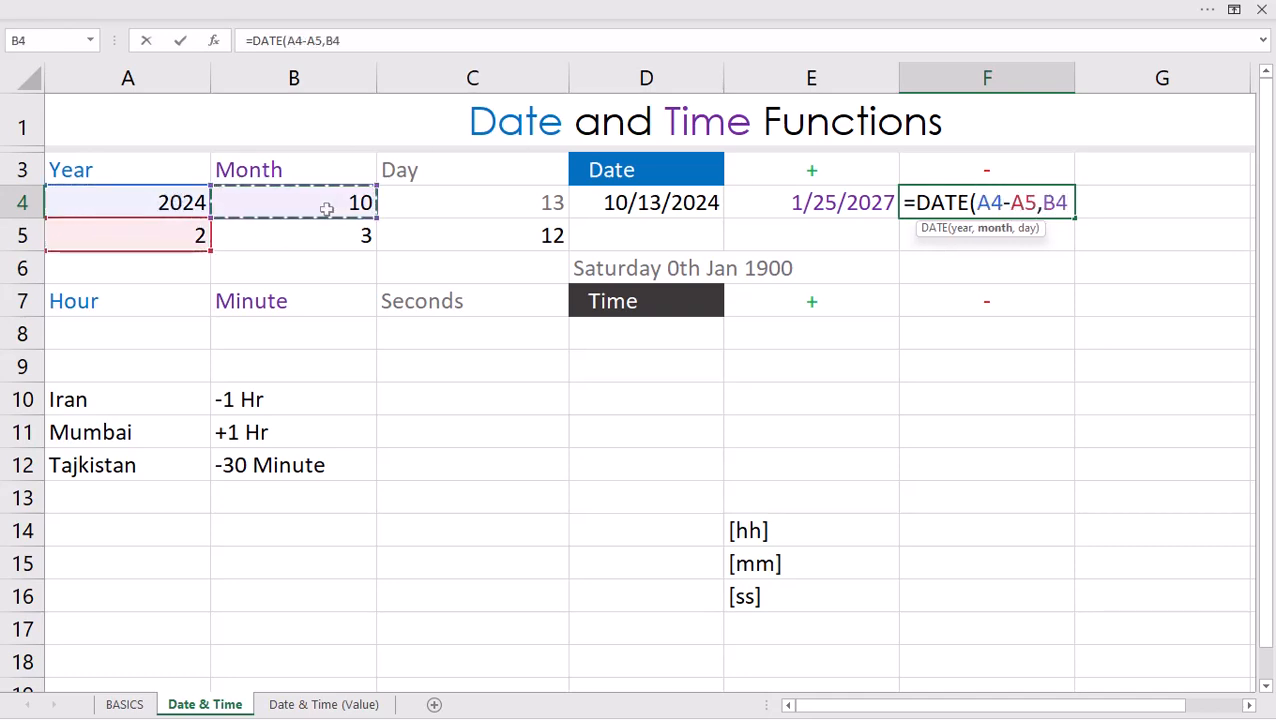
{"action": "type", "text": "-"}
{"action": "left_click", "coordinate": [300, 235]}
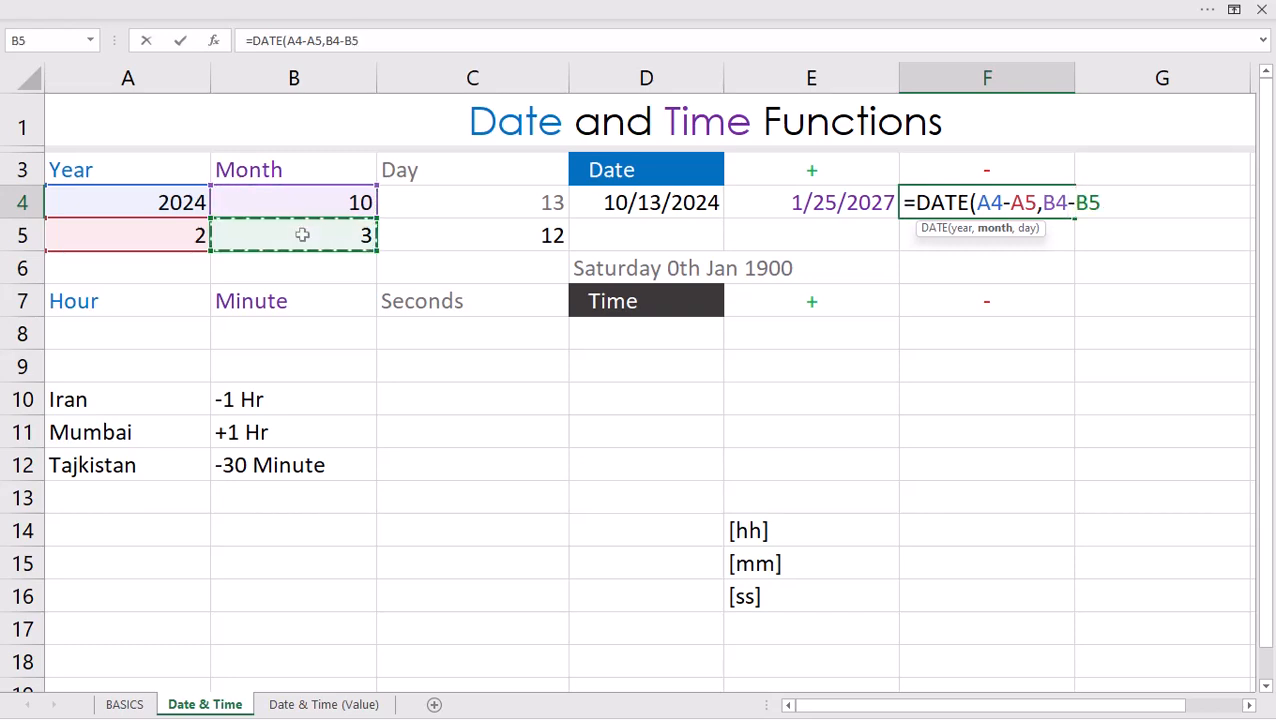
{"action": "type", "text": ","}
{"action": "left_click", "coordinate": [466, 207]}
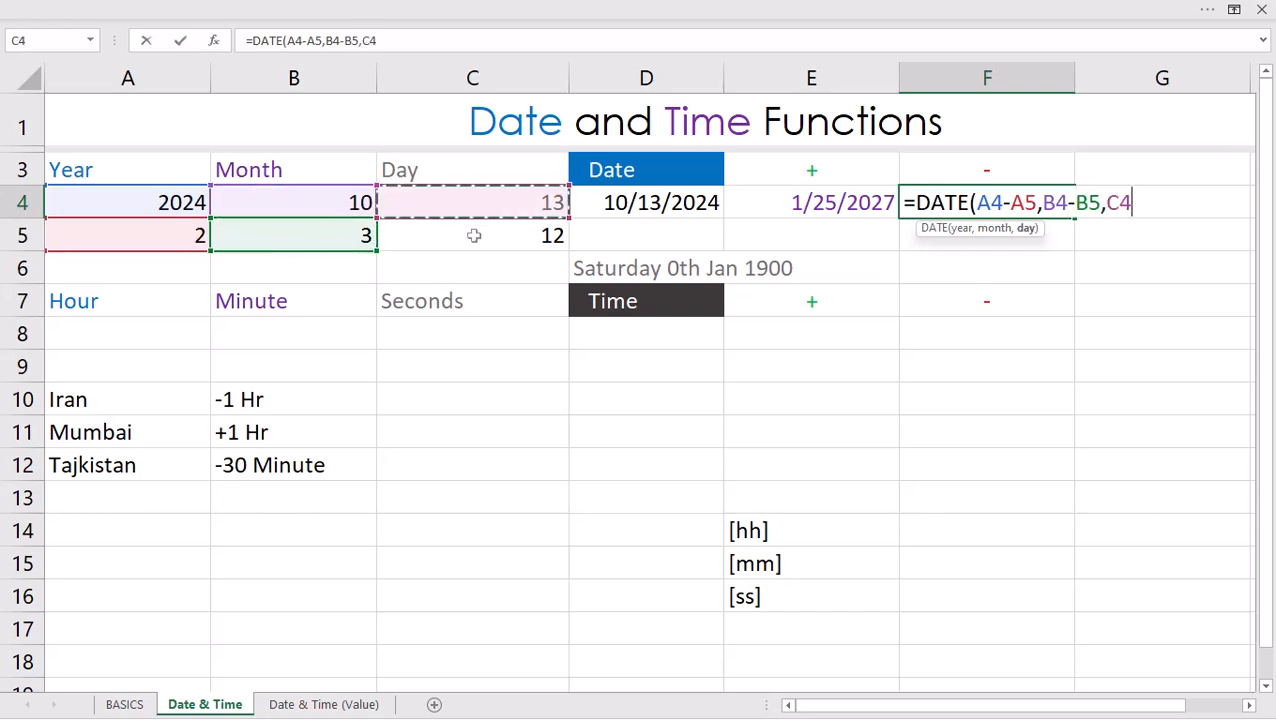
{"action": "type", "text": "-"}
{"action": "left_click", "coordinate": [452, 238]}
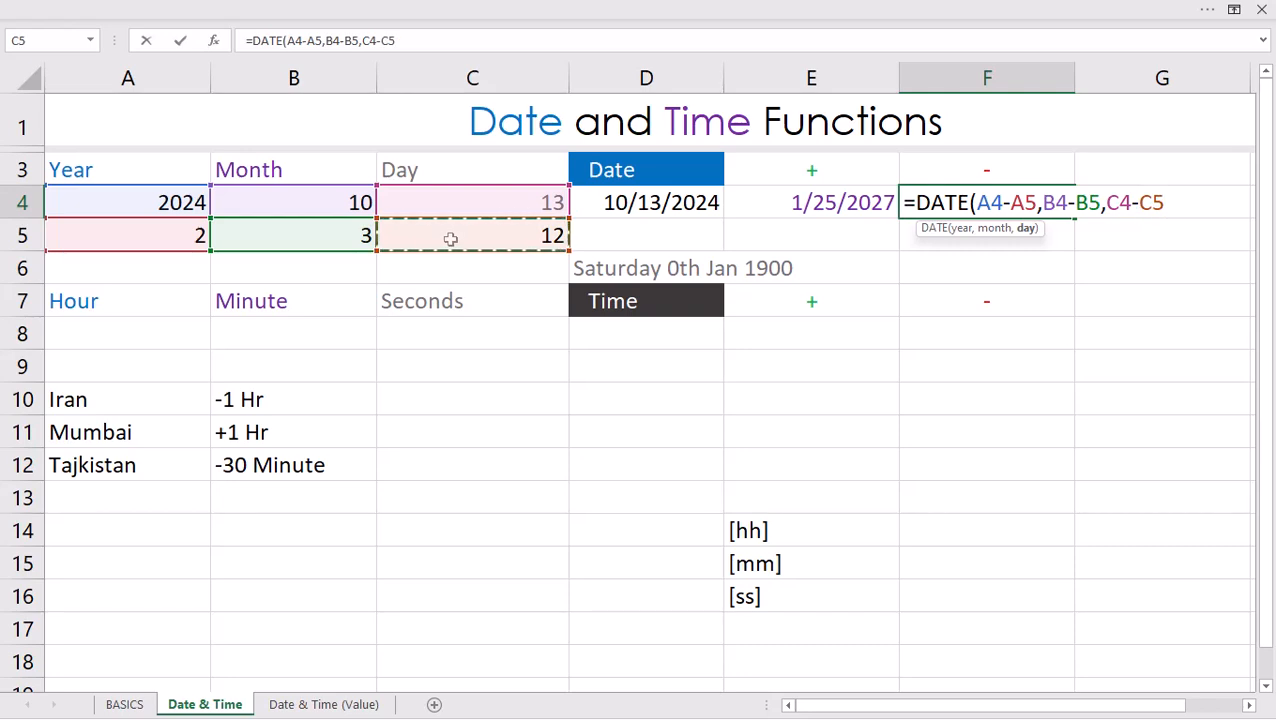
{"action": "key", "text": "Return"}
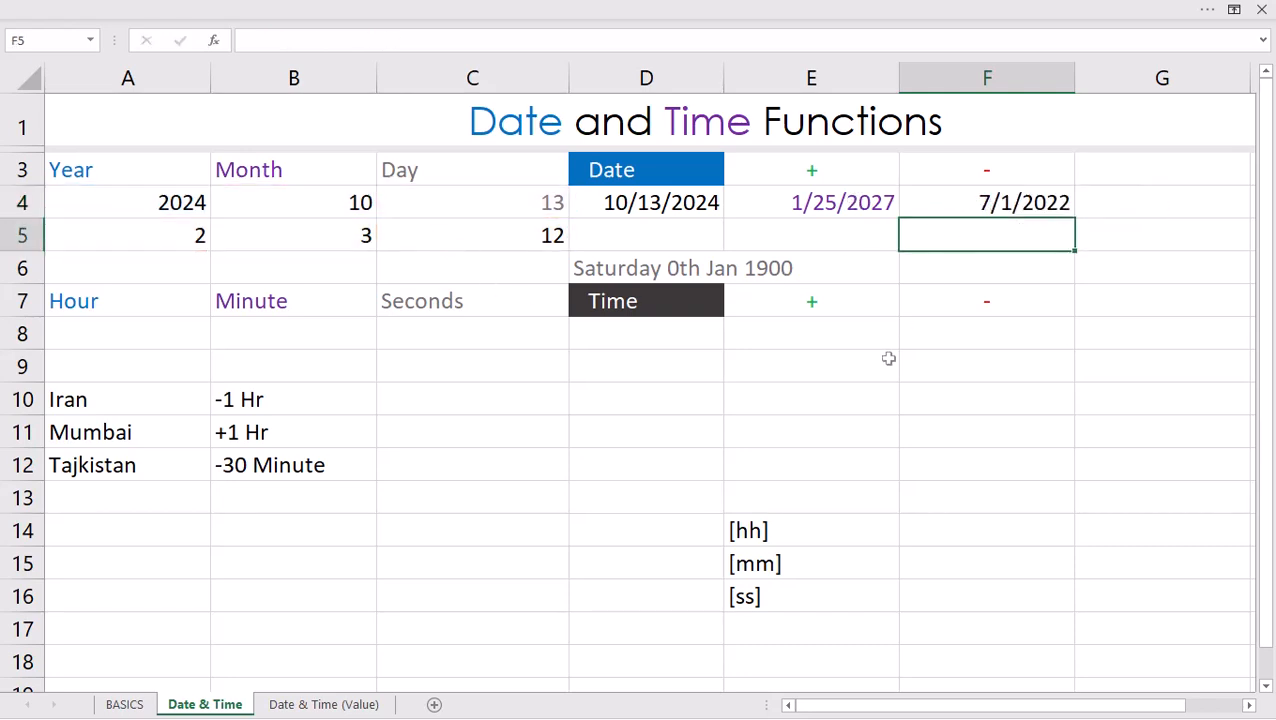
- Enter =EDATE(D4,-2) in E5 to get the date two months before the D4 date
{"action": "left_click", "coordinate": [683, 238]}
{"action": "left_click", "coordinate": [752, 232]}
{"action": "type", "text": "=ed"}
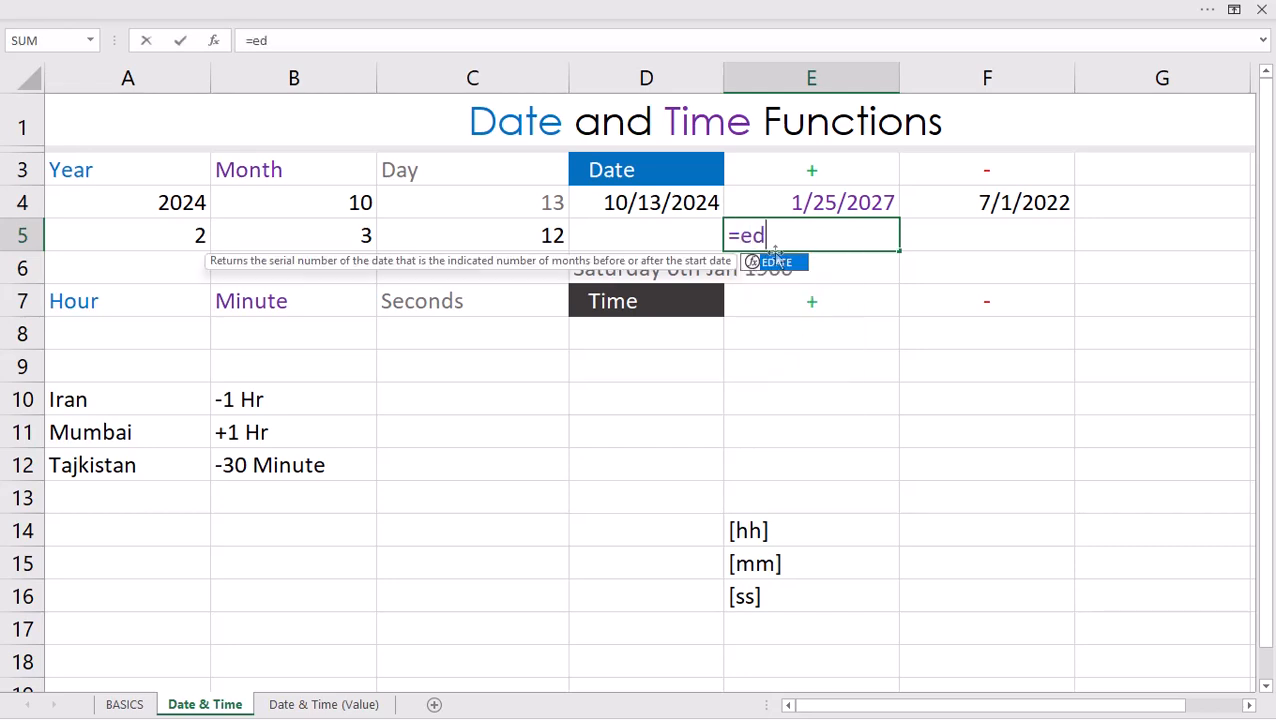
{"action": "key", "text": "Tab"}
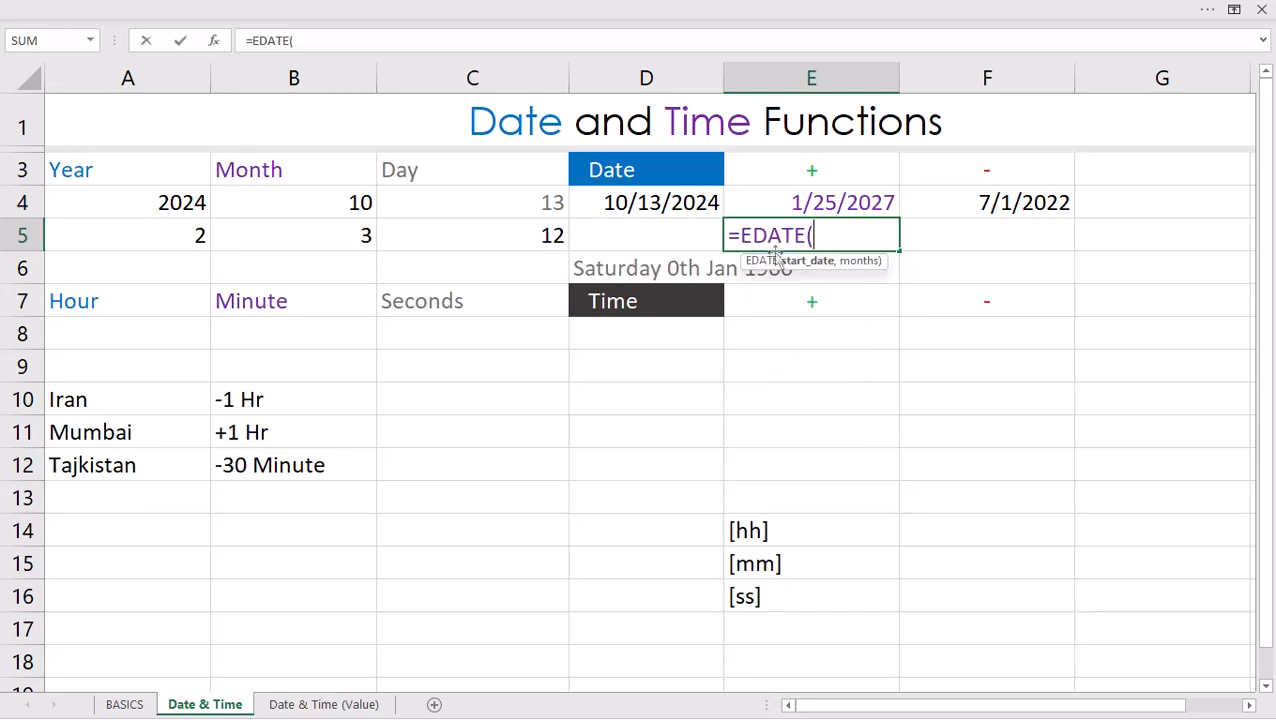
{"action": "left_click", "coordinate": [615, 203]}
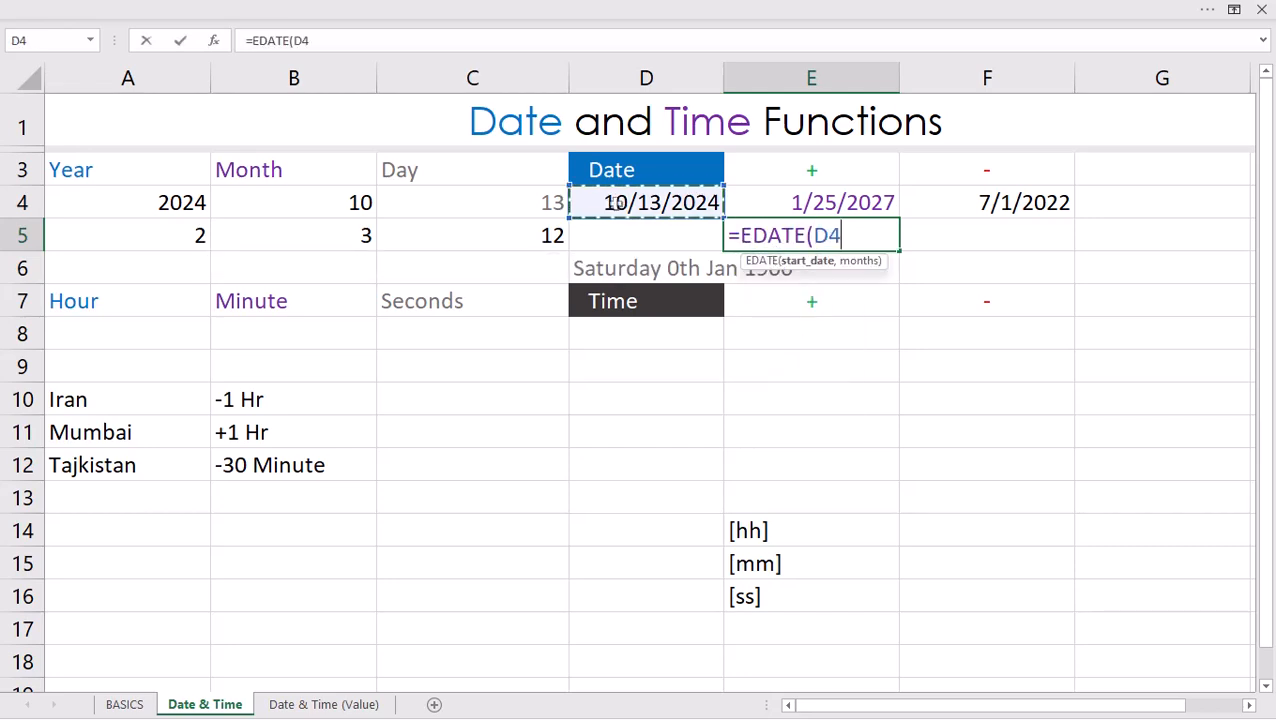
{"action": "type", "text": ",-2"}
{"action": "key", "text": "Return"}
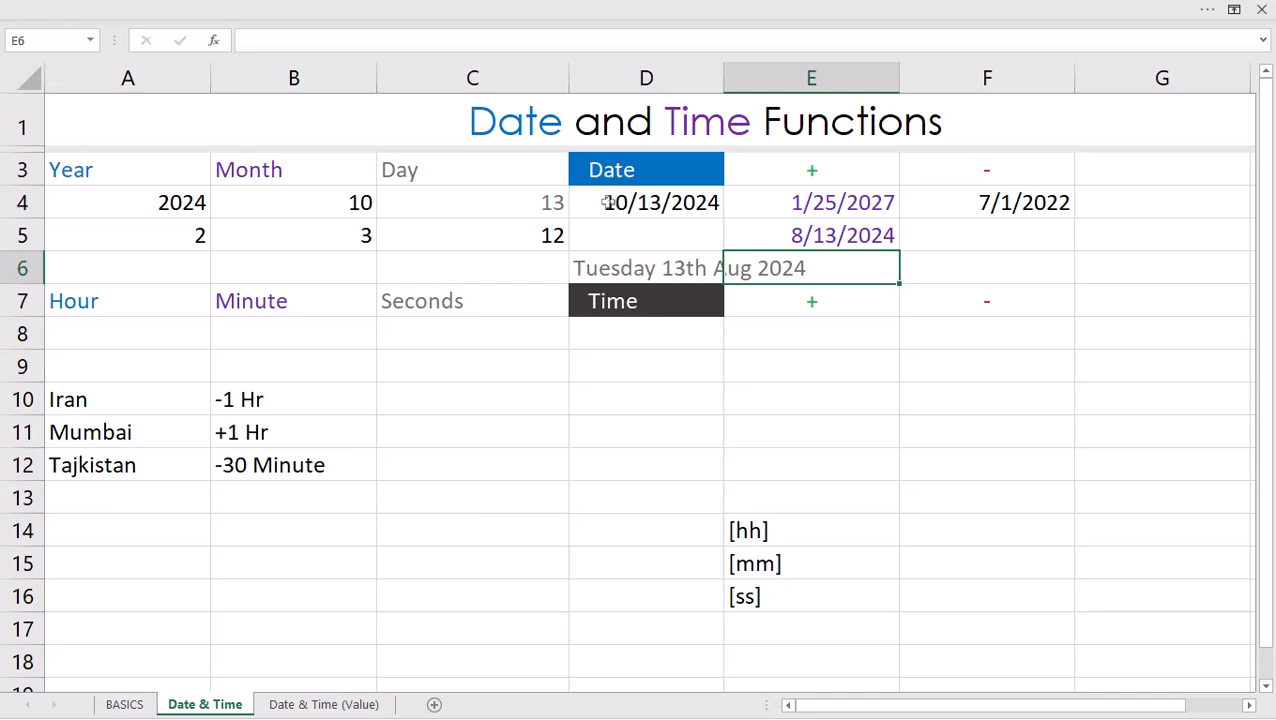
- Change the months argument of the E5 EDATE formula to 2 so it moves the D4 date forward
{"action": "left_click", "coordinate": [782, 241]}
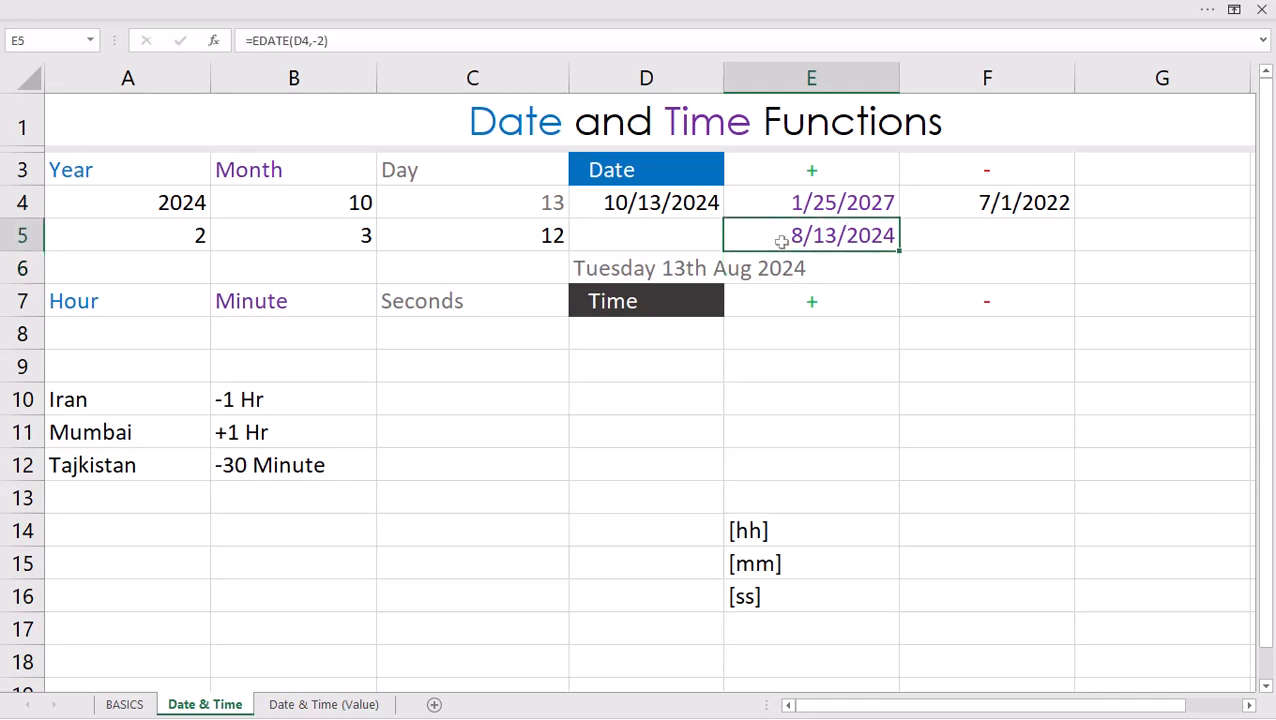
{"action": "key", "text": "F2"}
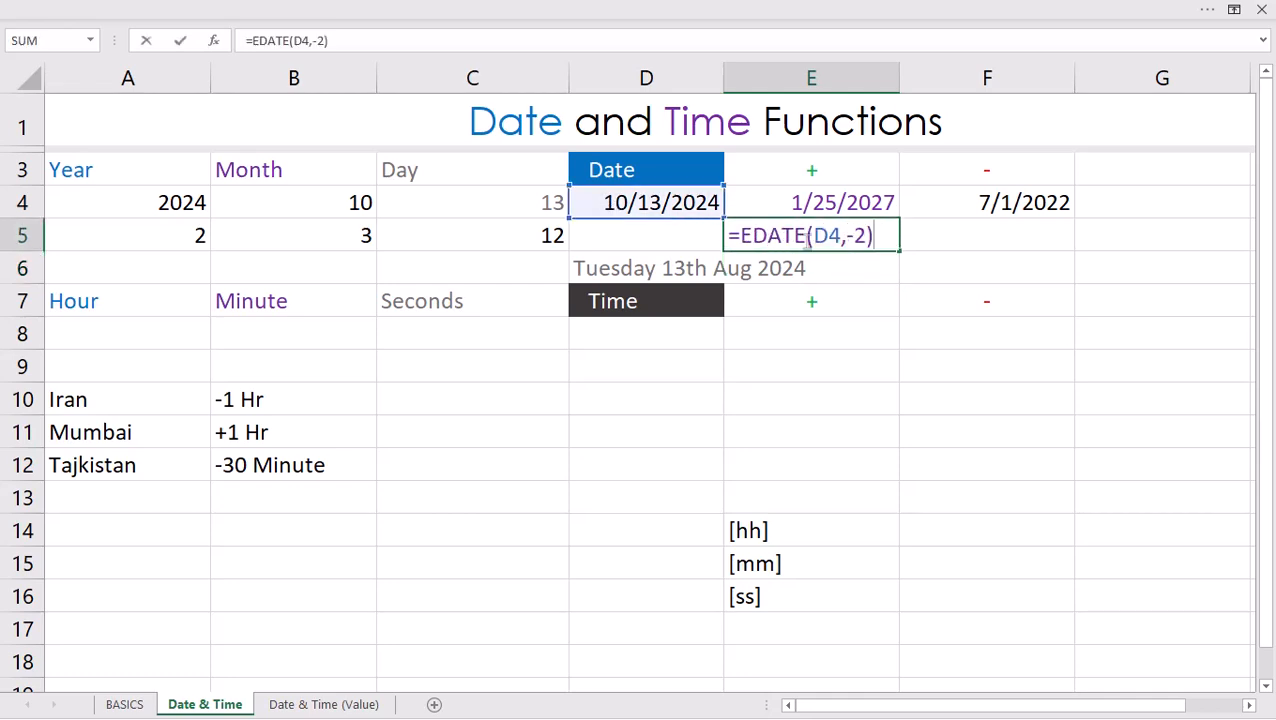
{"action": "left_click_drag", "start_coordinate": [852, 235], "coordinate": [845, 236]}
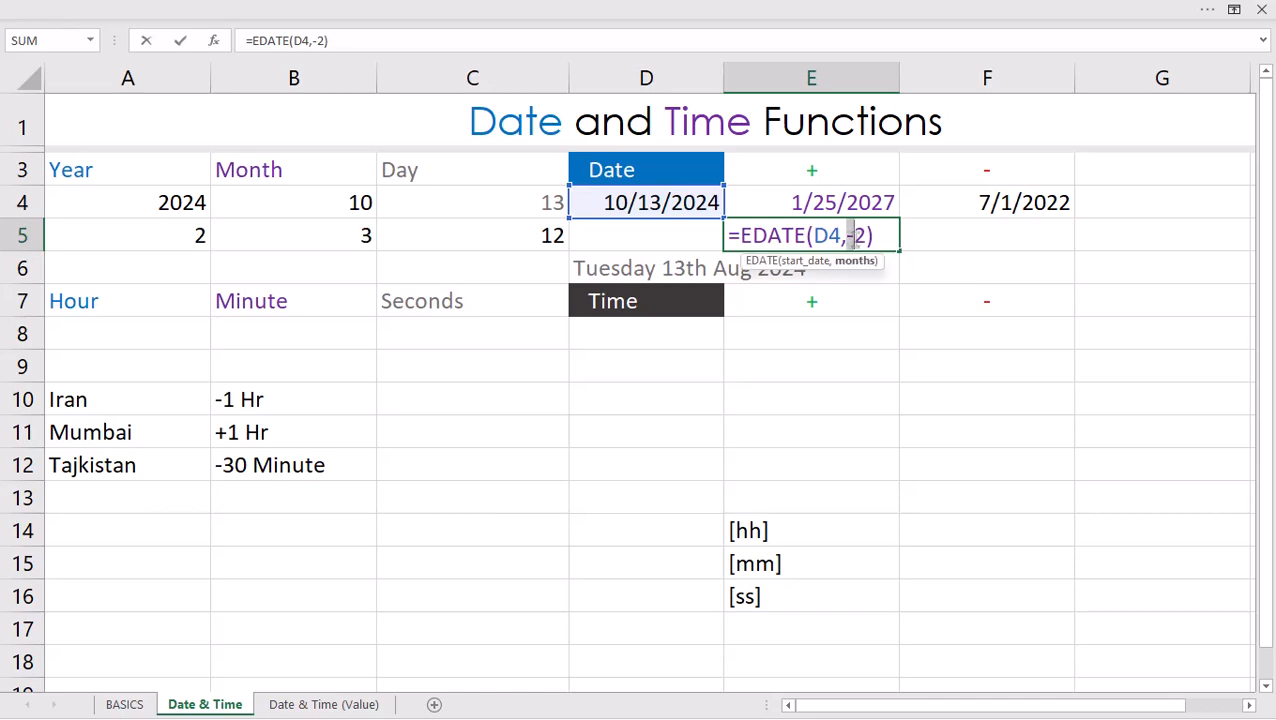
{"action": "key", "text": "Delete"}
{"action": "key", "text": "Return"}
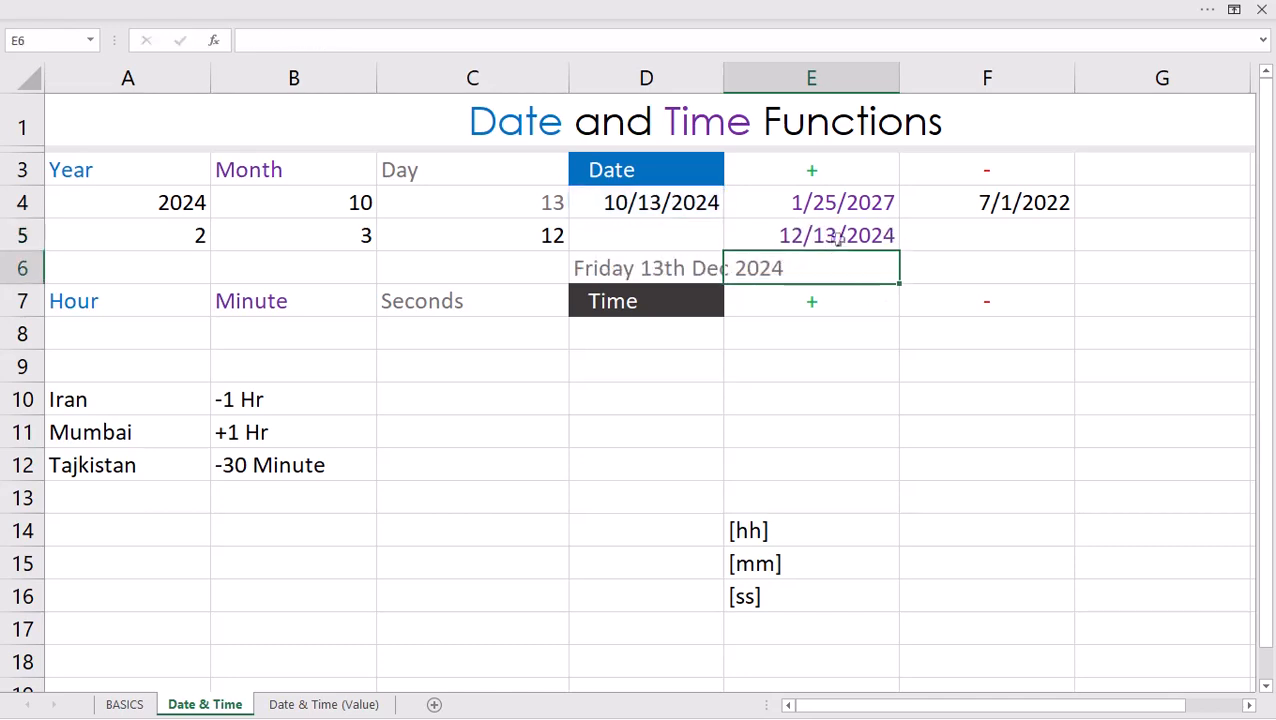
- Set the months argument of the E5 EDATE formula to 12 to add one year
{"action": "left_click", "coordinate": [838, 237]}
{"action": "double_click", "coordinate": [835, 238]}
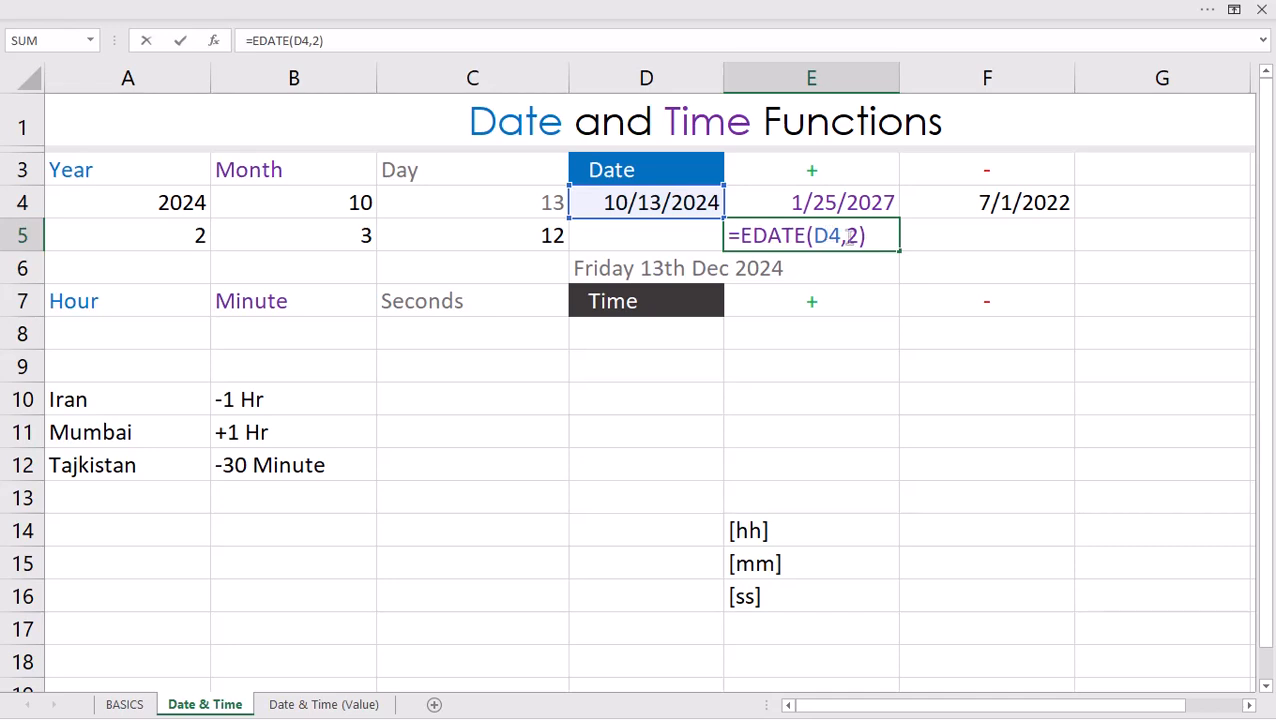
{"action": "left_click", "coordinate": [849, 236]}
{"action": "type", "text": "1"}
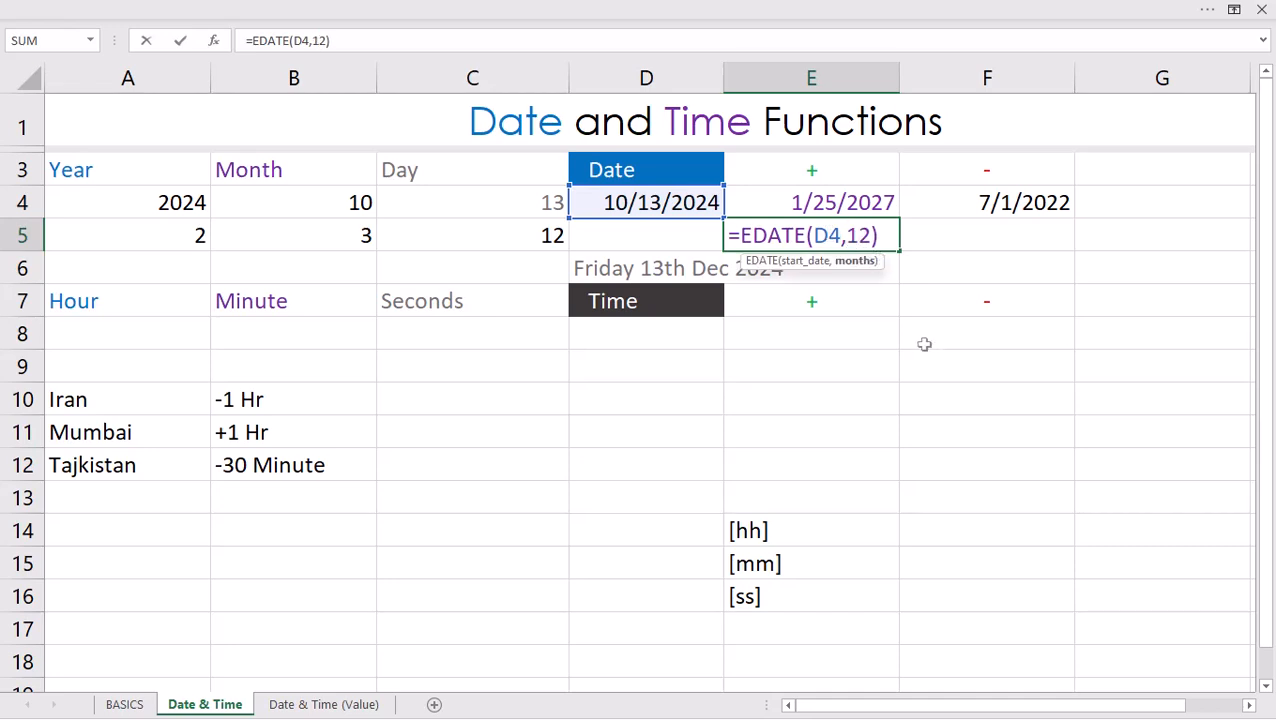
{"action": "key", "text": "Return"}
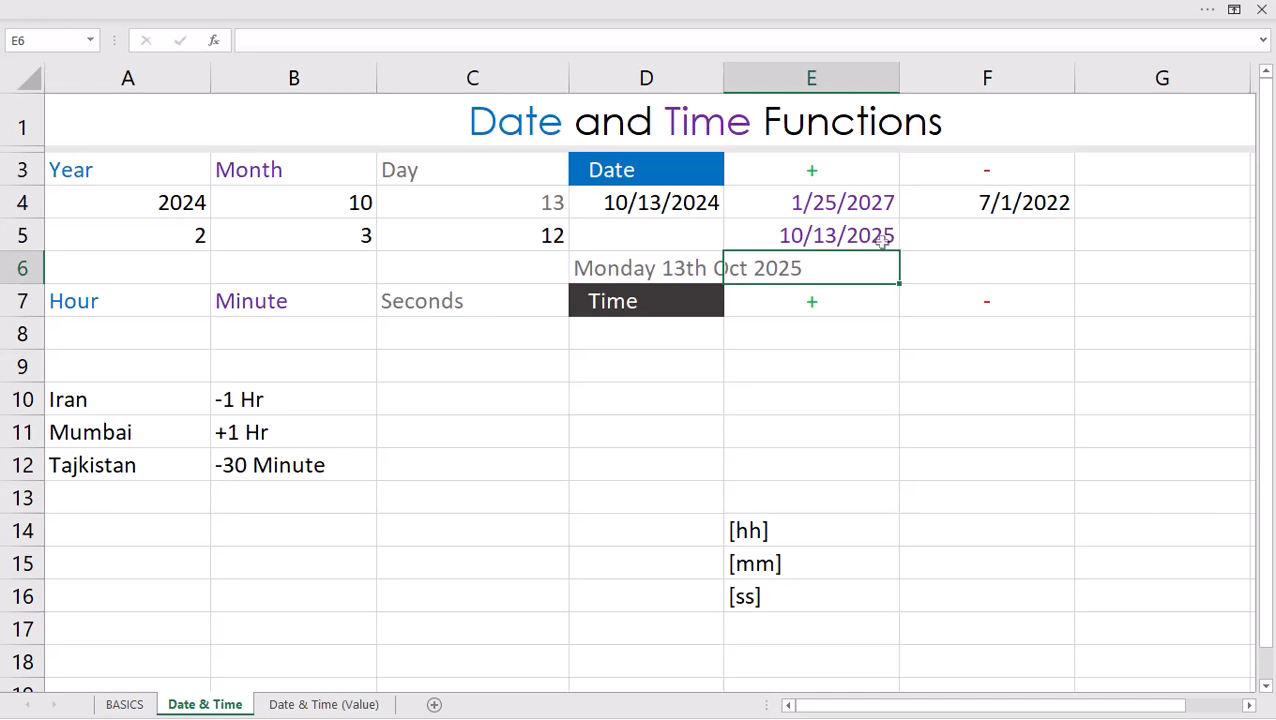
- Set the months argument of the E5 EDATE formula to 24 to add two years
{"action": "left_click", "coordinate": [876, 236]}
{"action": "double_click", "coordinate": [872, 240]}
{"action": "left_click_drag", "start_coordinate": [848, 236], "coordinate": [867, 236]}
{"action": "type", "text": "24"}
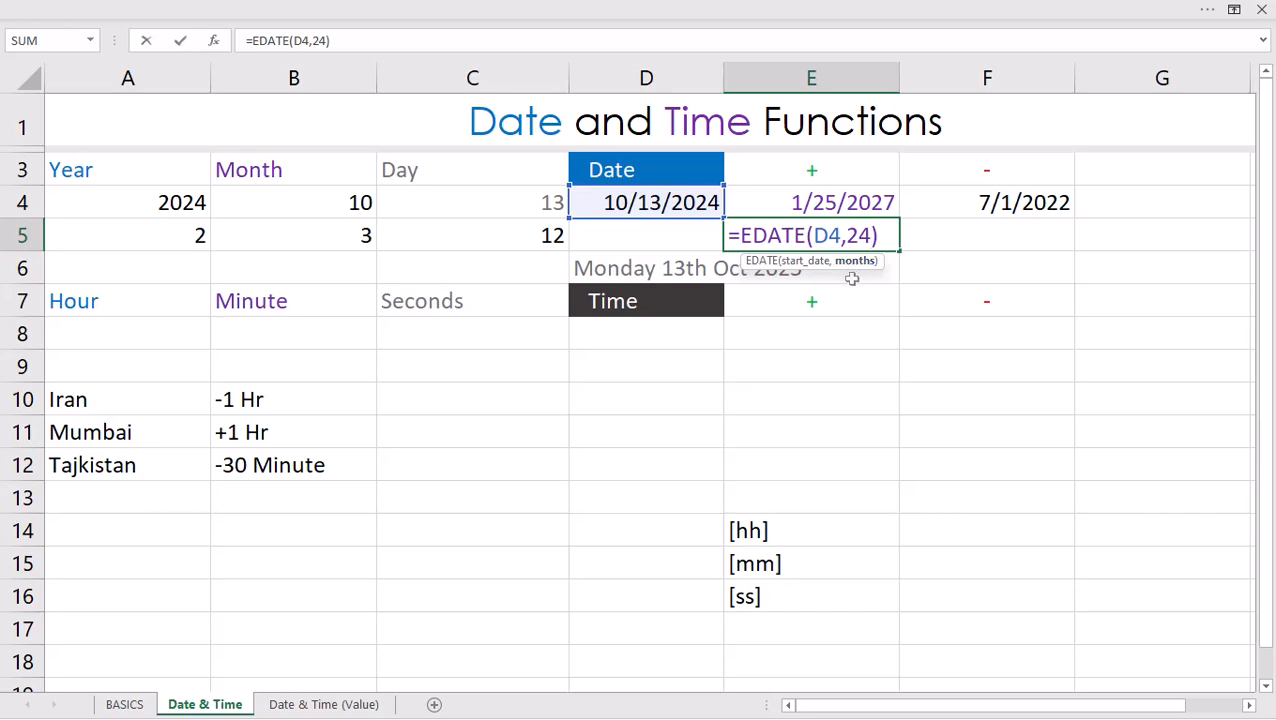
{"action": "key", "text": "Return"}
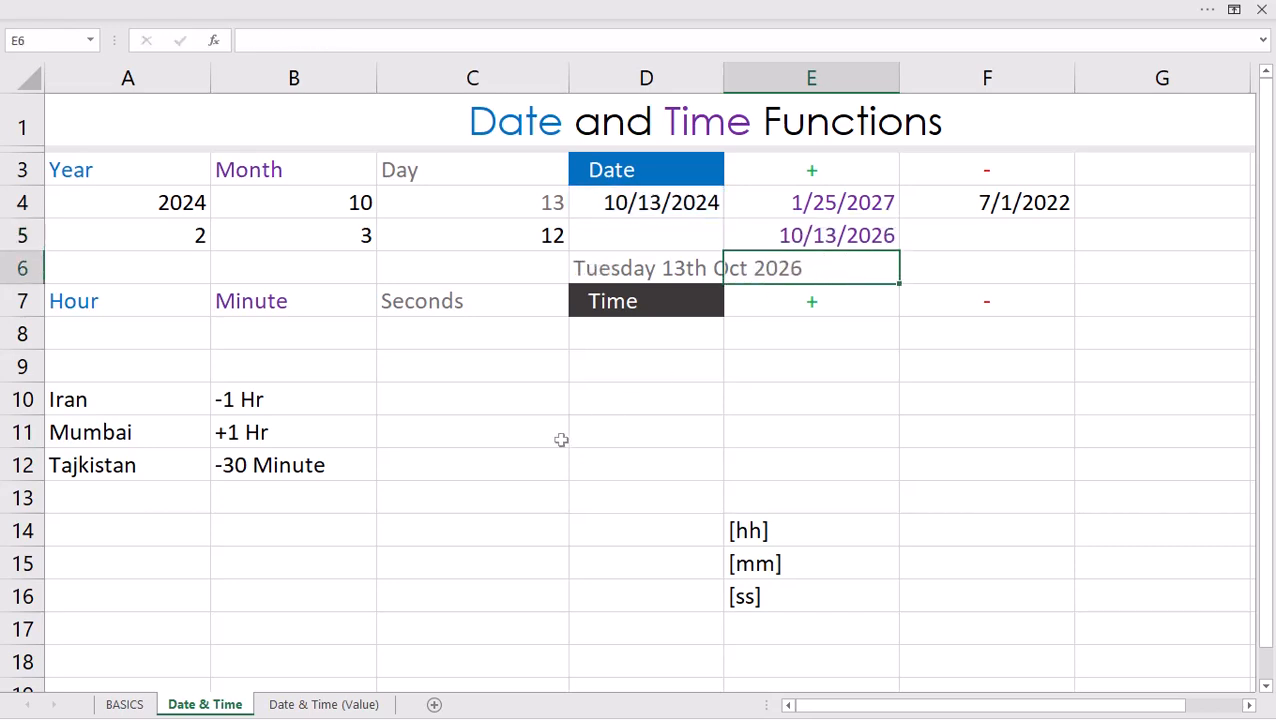
- Build a time in D8 with the TIME function using hour 7, minute 34 and second 2, and reselect the cell
{"action": "left_click", "coordinate": [642, 340]}
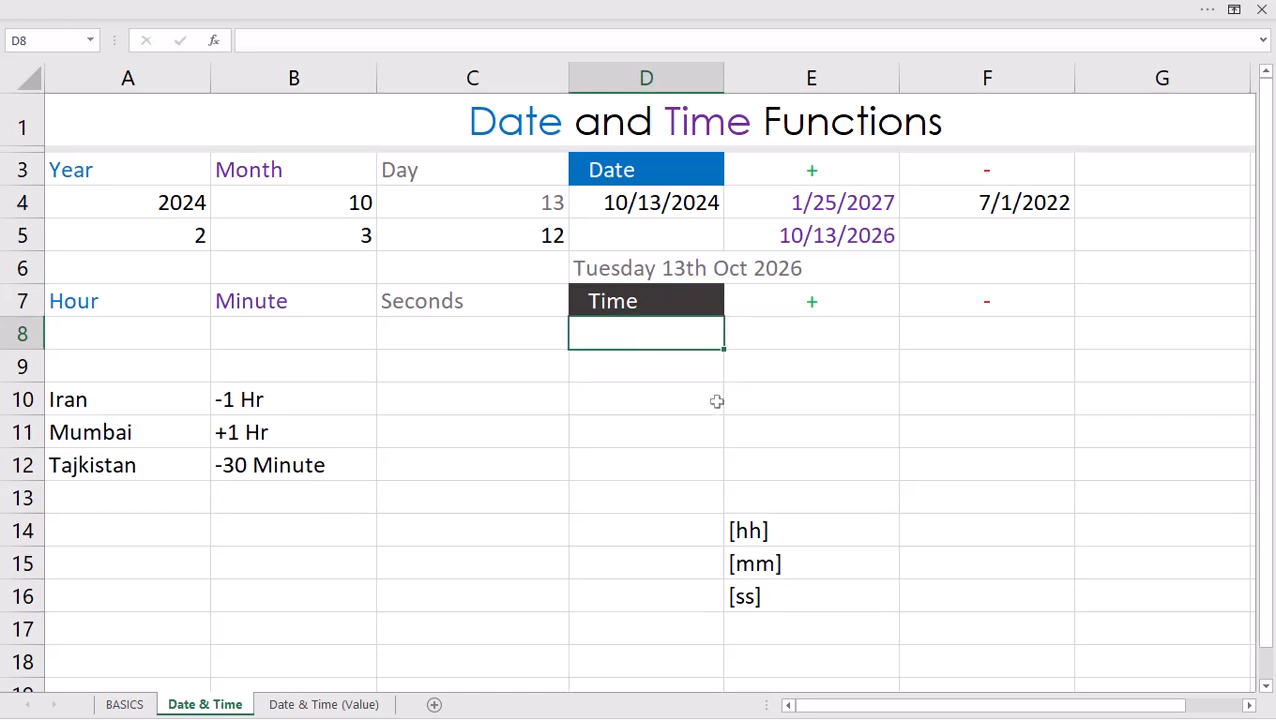
{"action": "type", "text": "=tim"}
{"action": "key", "text": "Tab"}
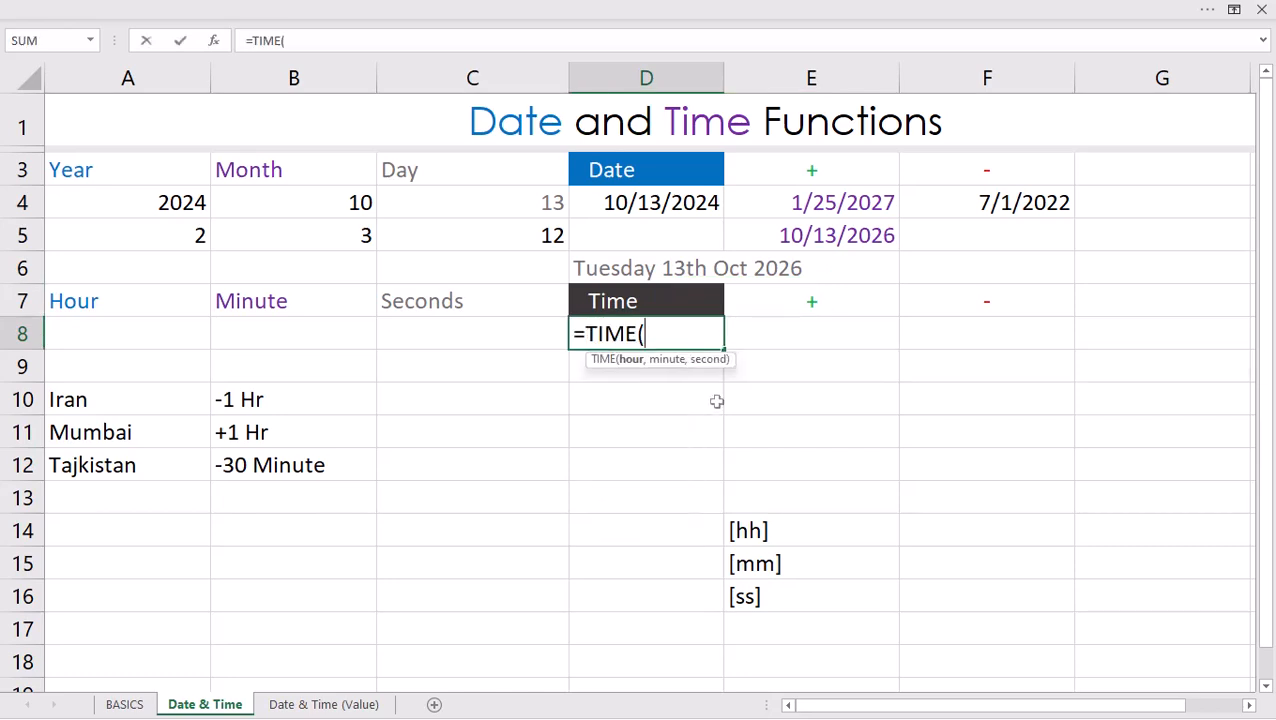
{"action": "type", "text": "7,34,"}
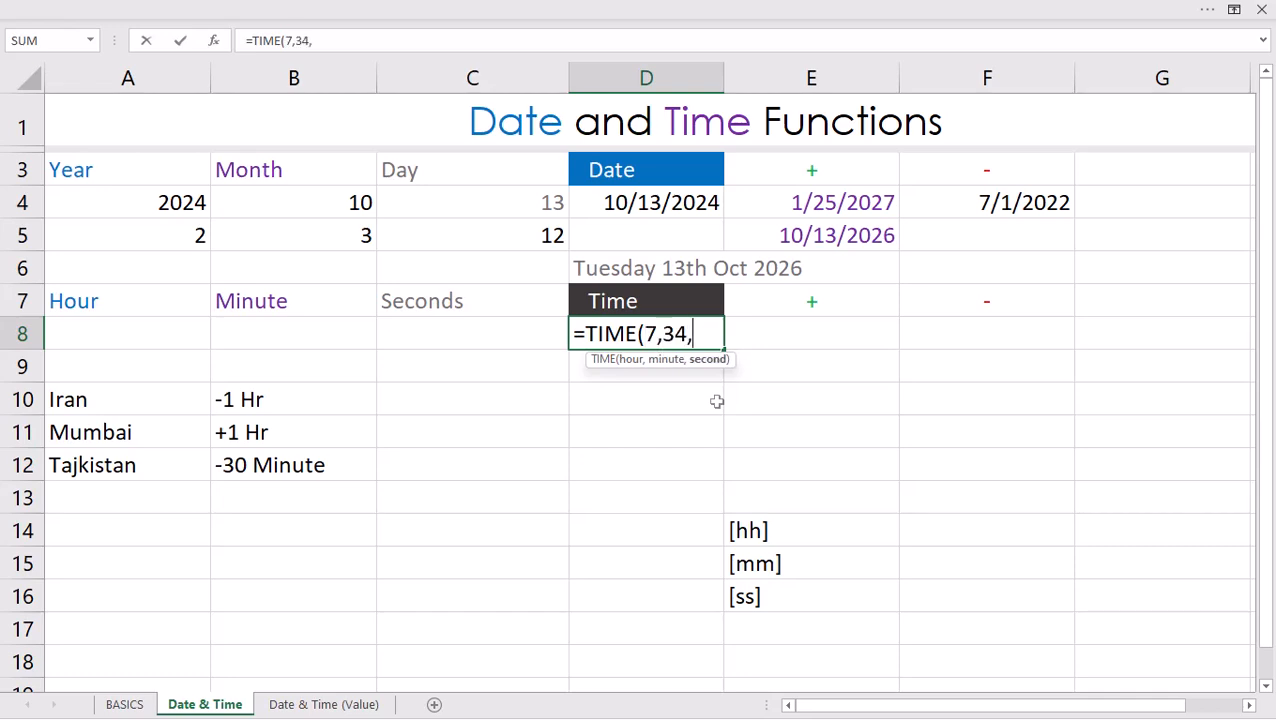
{"action": "type", "text": "2"}
{"action": "key", "text": "Return"}
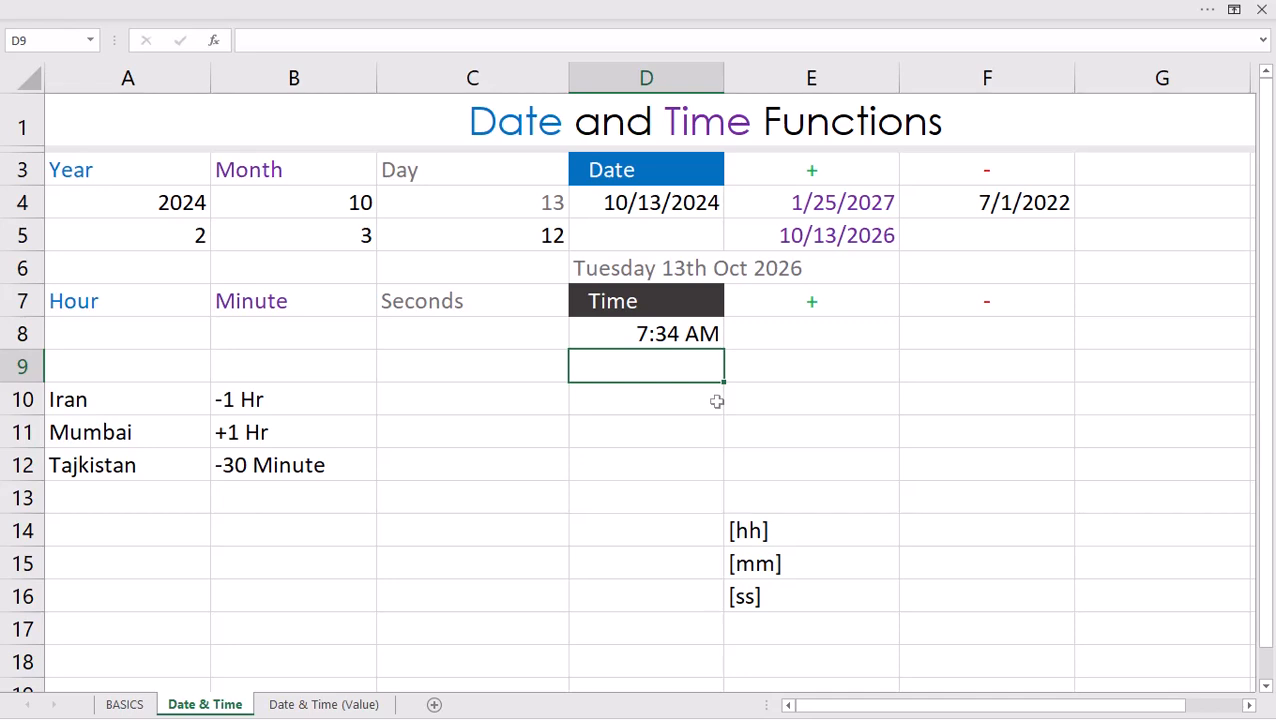
{"action": "key", "text": "Up"}
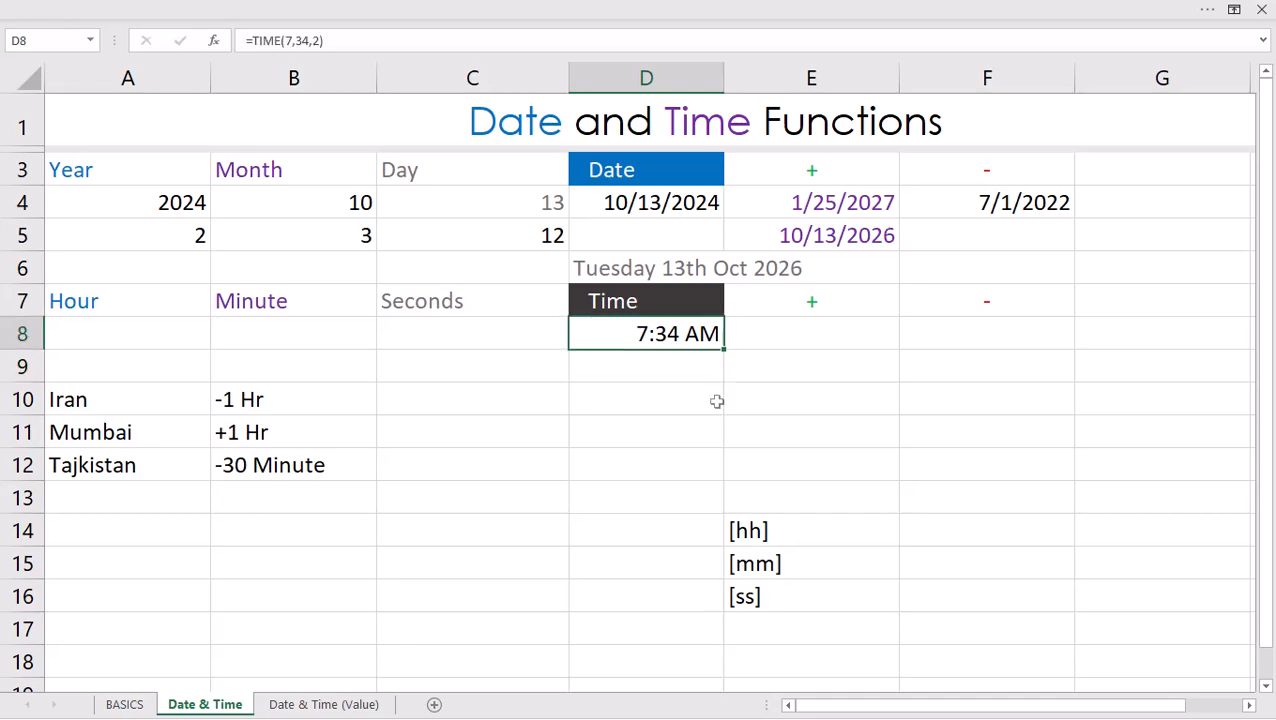
- Replace the time formula in D8 with the NOW function and reselect the cell
{"action": "key", "text": "Delete"}
{"action": "type", "text": "=now("}
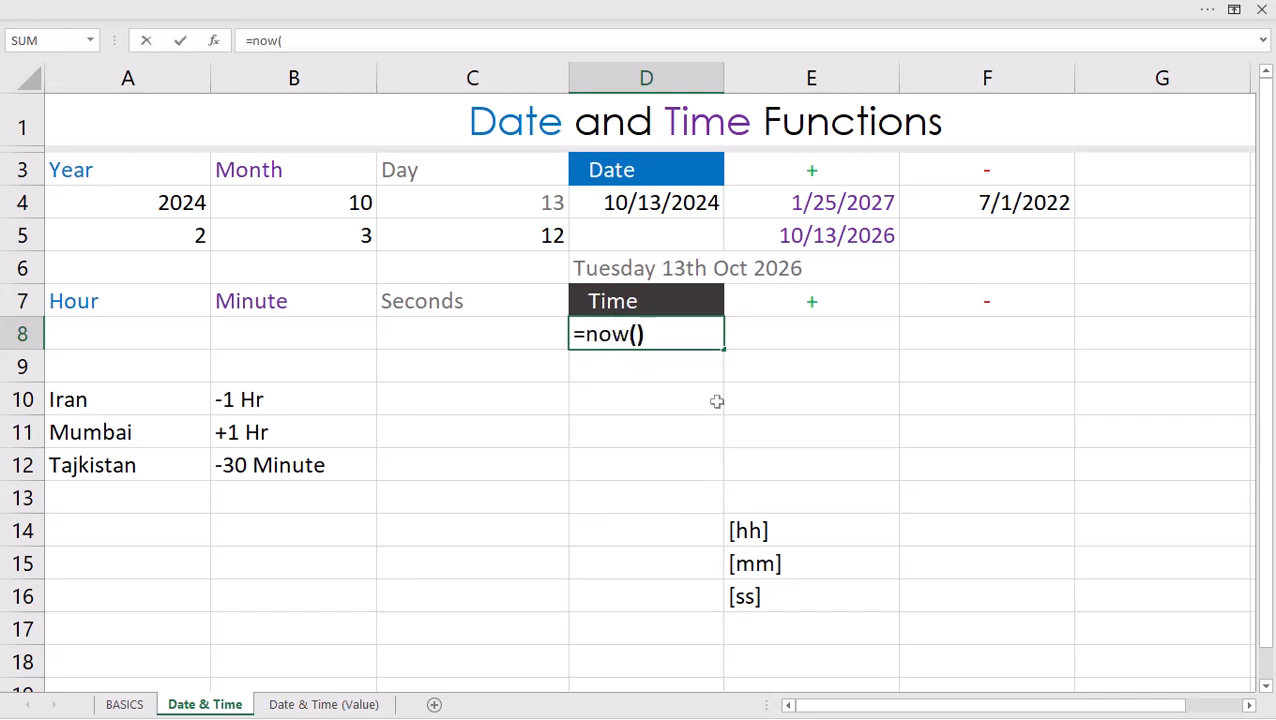
{"action": "type", "text": ")"}
{"action": "key", "text": "Return"}
{"action": "key", "text": "Up"}
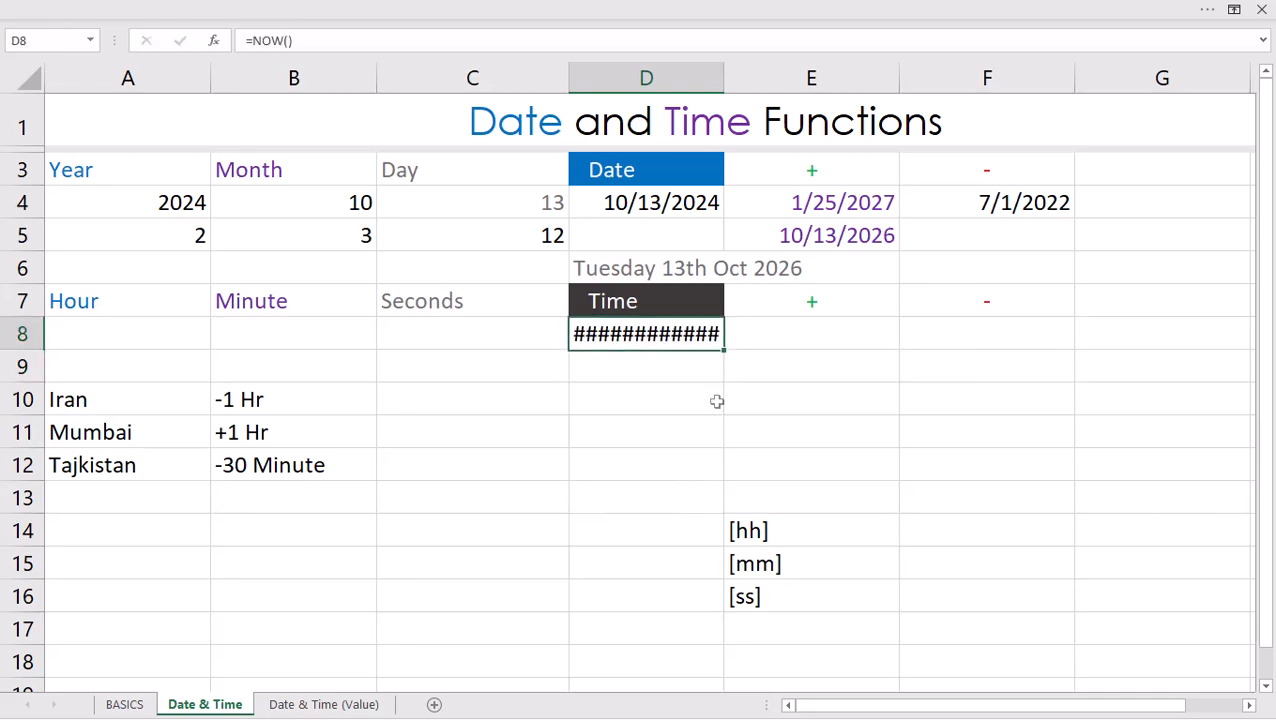
- Narrow column D slightly and apply the Time number format to D8
{"action": "mouse_move", "coordinate": [723, 78]}
{"action": "left_mouse_down"}
{"action": "mouse_move", "coordinate": [826, 82]}
{"action": "mouse_move", "coordinate": [718, 82]}
{"action": "left_mouse_up"}
{"action": "left_click", "coordinate": [355, 8]}
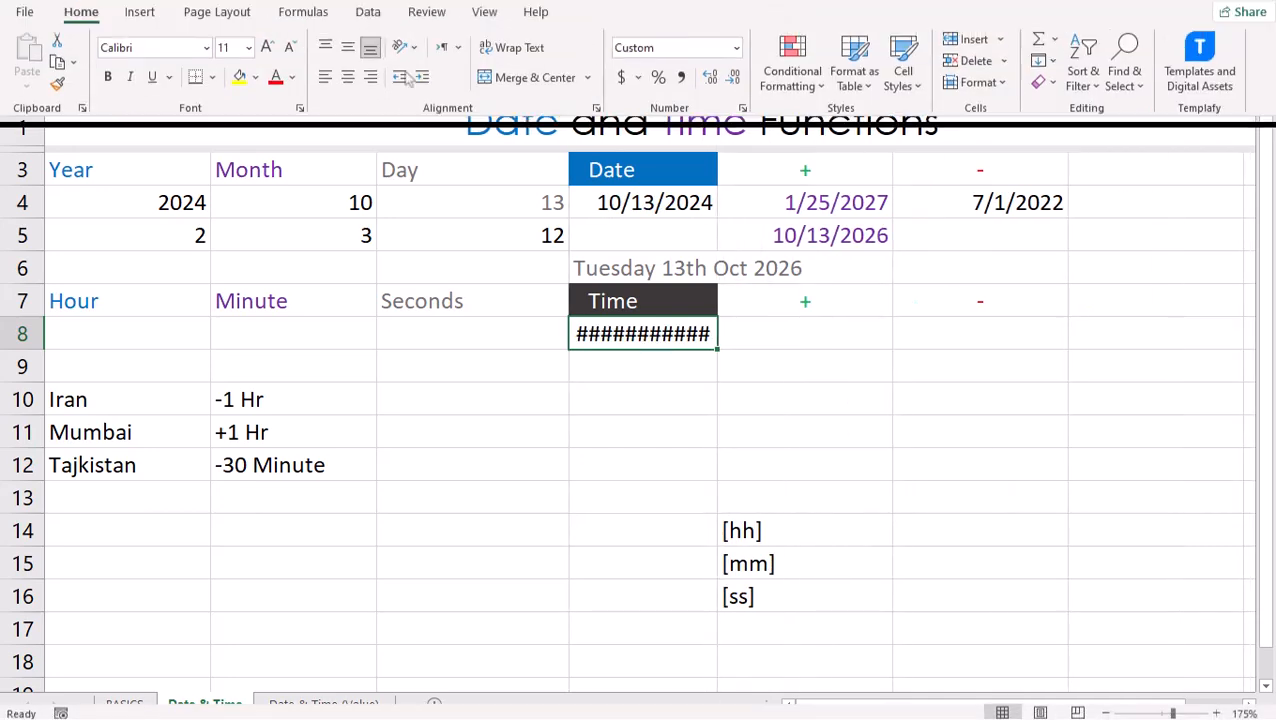
{"action": "left_click", "coordinate": [737, 84]}
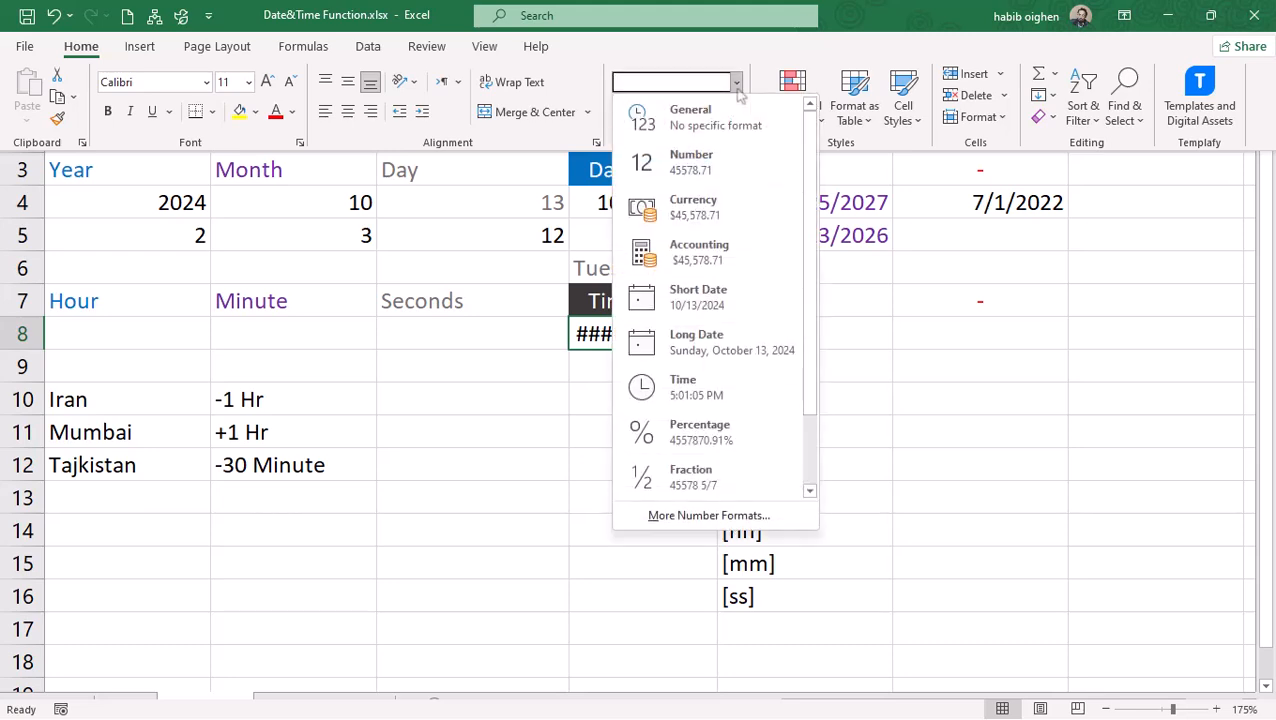
{"action": "left_click", "coordinate": [734, 389]}
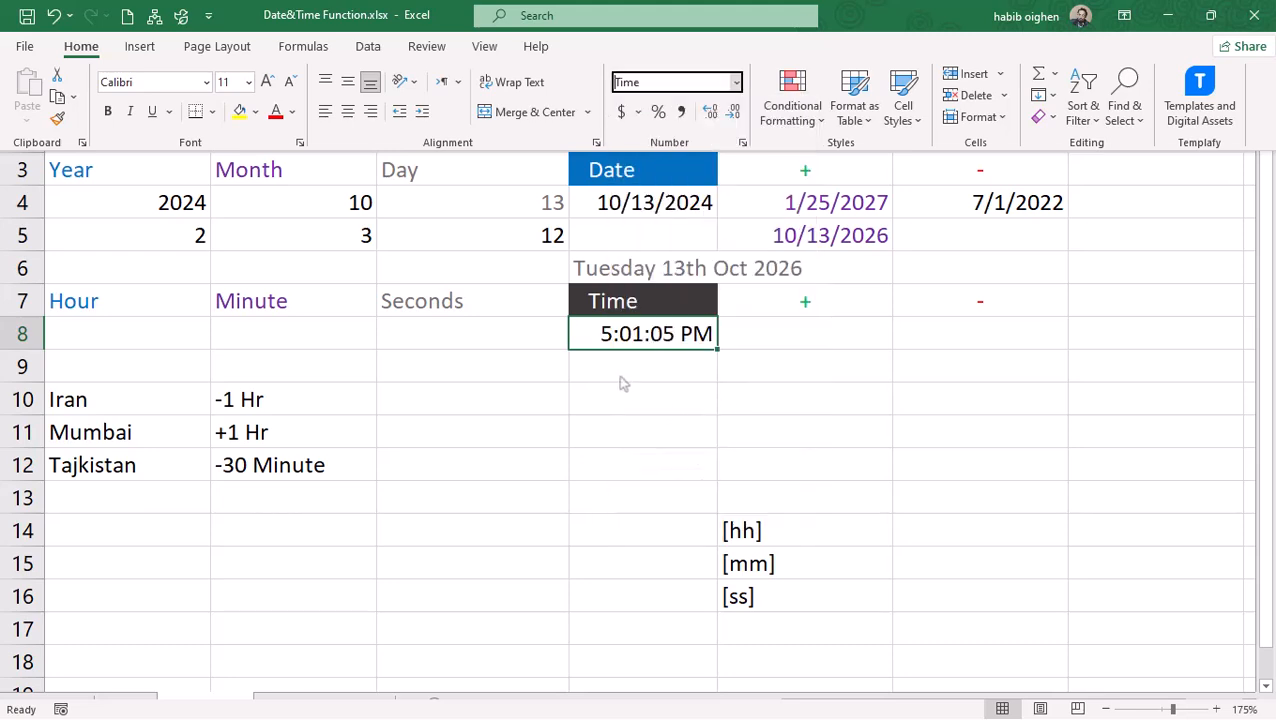
{"action": "left_click", "coordinate": [623, 369]}
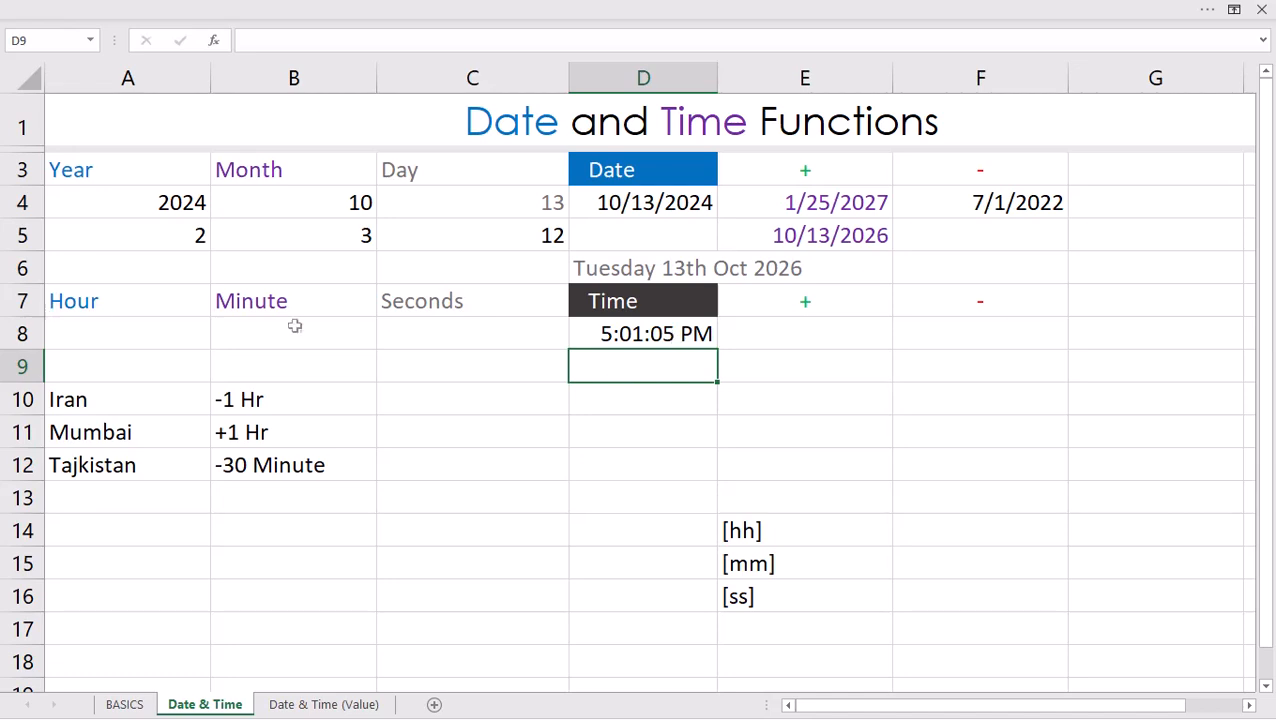
- Extract the hour of the D8 time into A8 with the HOUR function
{"action": "left_click", "coordinate": [158, 330]}
{"action": "type", "text": "=hour("}
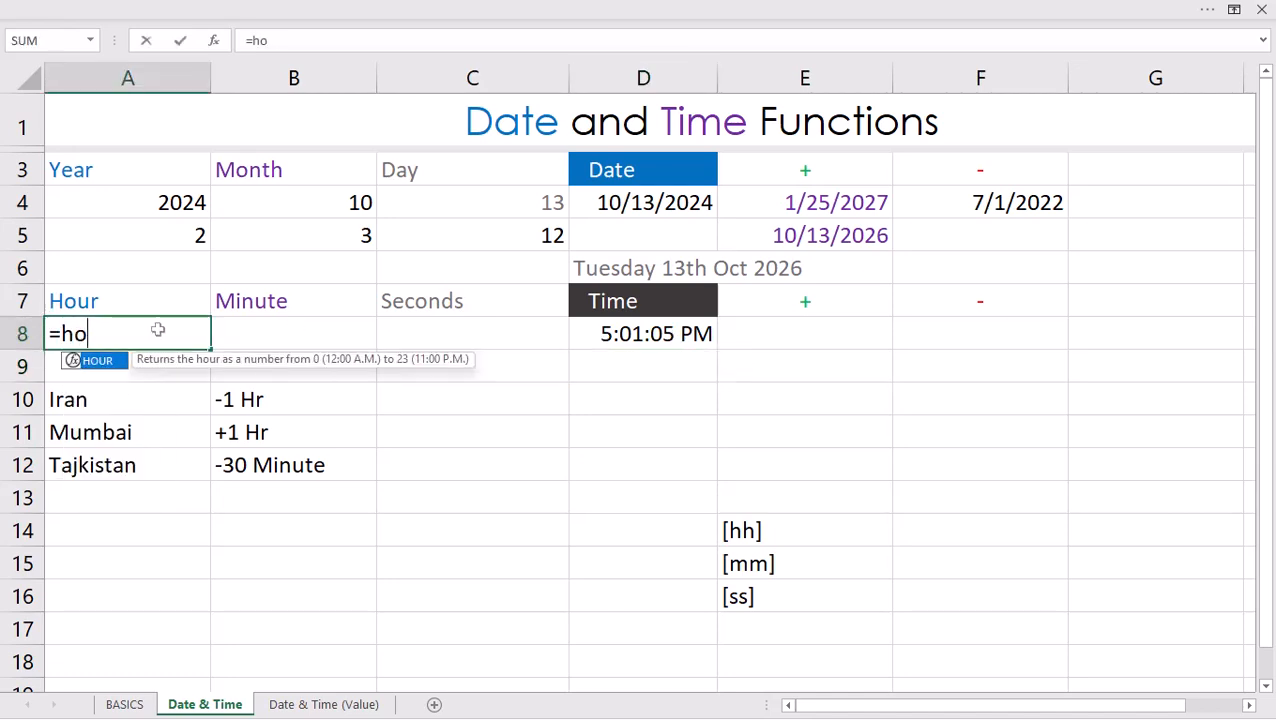
{"action": "left_click", "coordinate": [608, 340]}
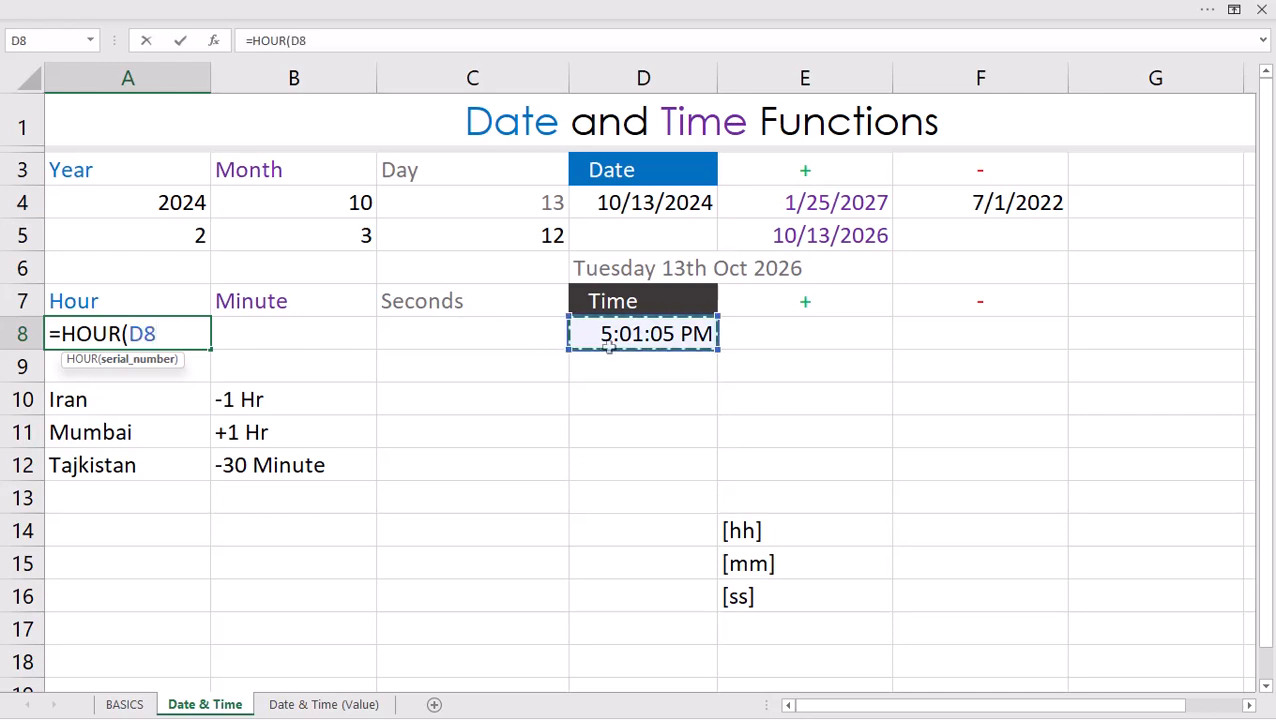
{"action": "key", "text": "Return"}
- Extract the minute of the D8 time into B8 with the MINUTE function
{"action": "left_click", "coordinate": [332, 331]}
{"action": "type", "text": "=minu"}
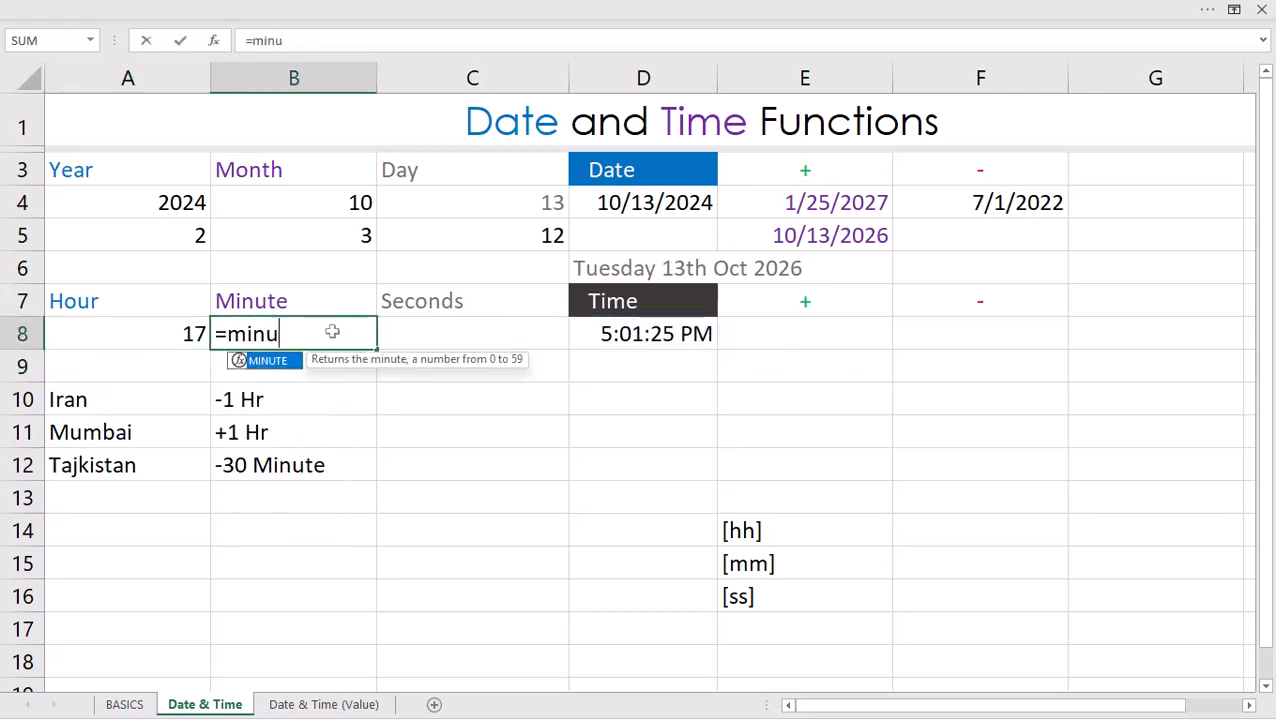
{"action": "key", "text": "Tab"}
{"action": "left_click", "coordinate": [589, 335]}
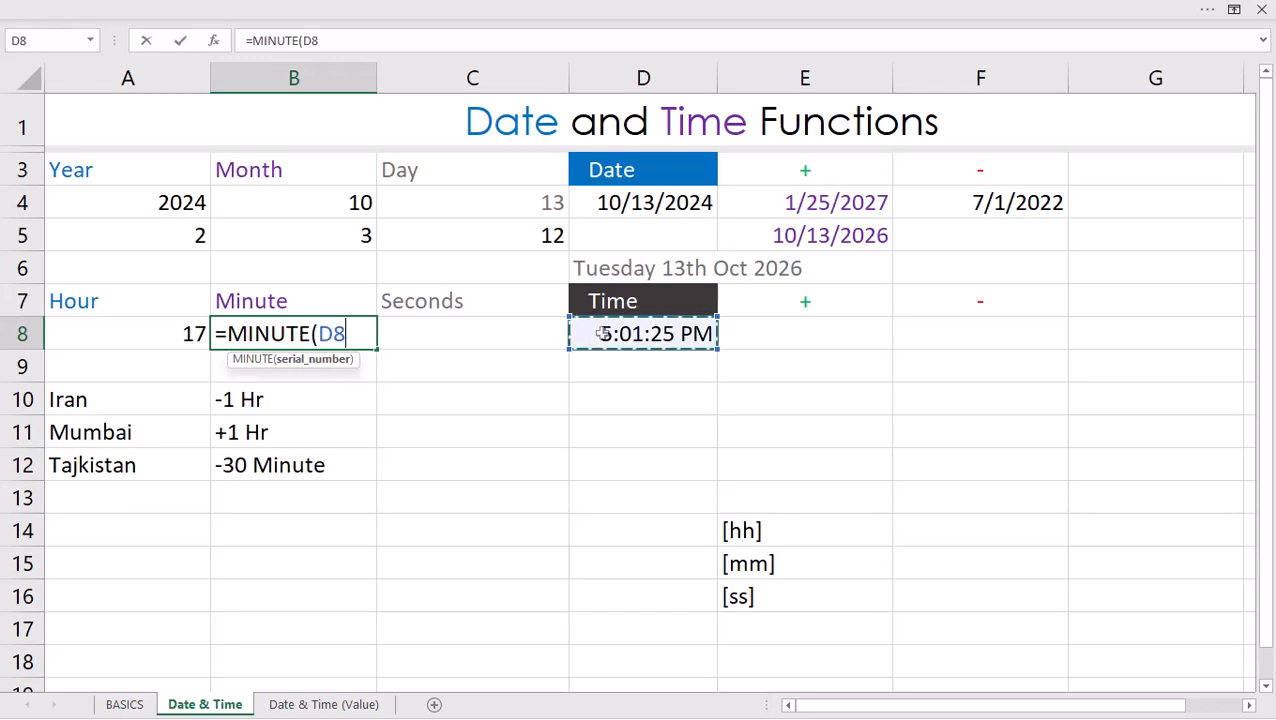
{"action": "key", "text": "Return"}
- Extract the seconds of the D8 time into C8 with the SECOND function
{"action": "left_click", "coordinate": [503, 333]}
{"action": "type", "text": "=secon"}
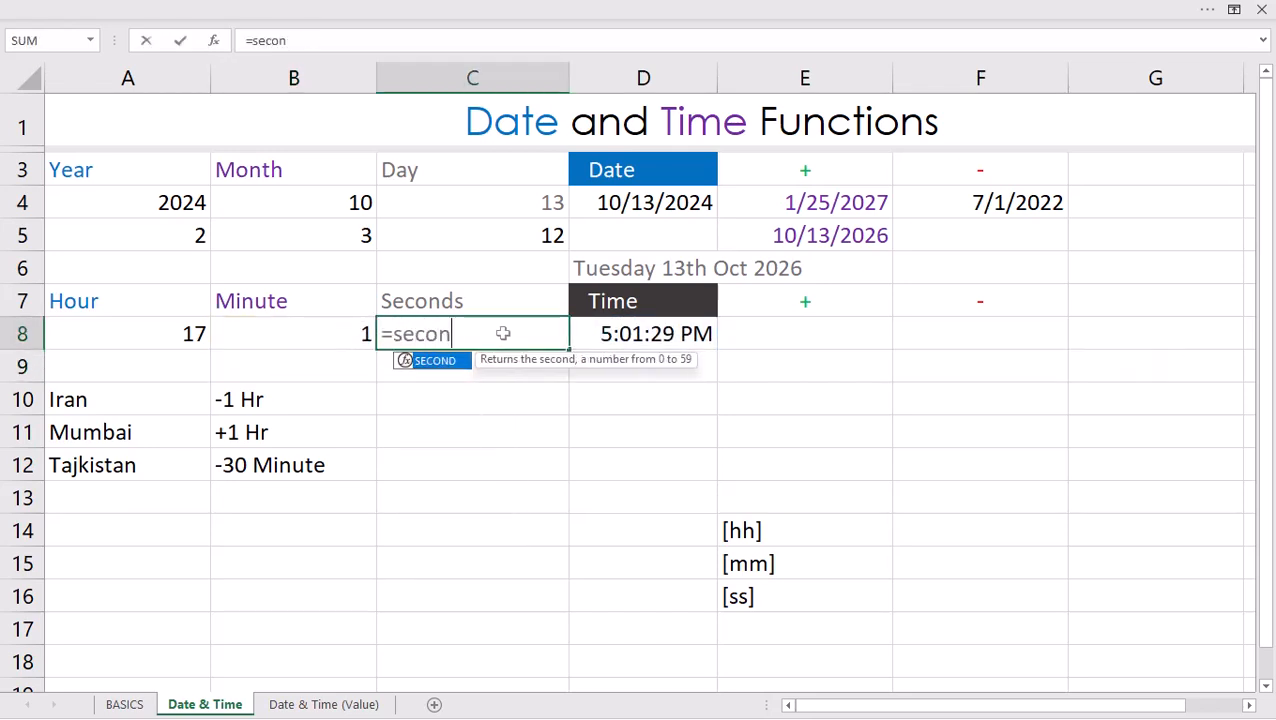
{"action": "key", "text": "Tab"}
{"action": "left_click", "coordinate": [650, 338]}
{"action": "key", "text": "Return"}
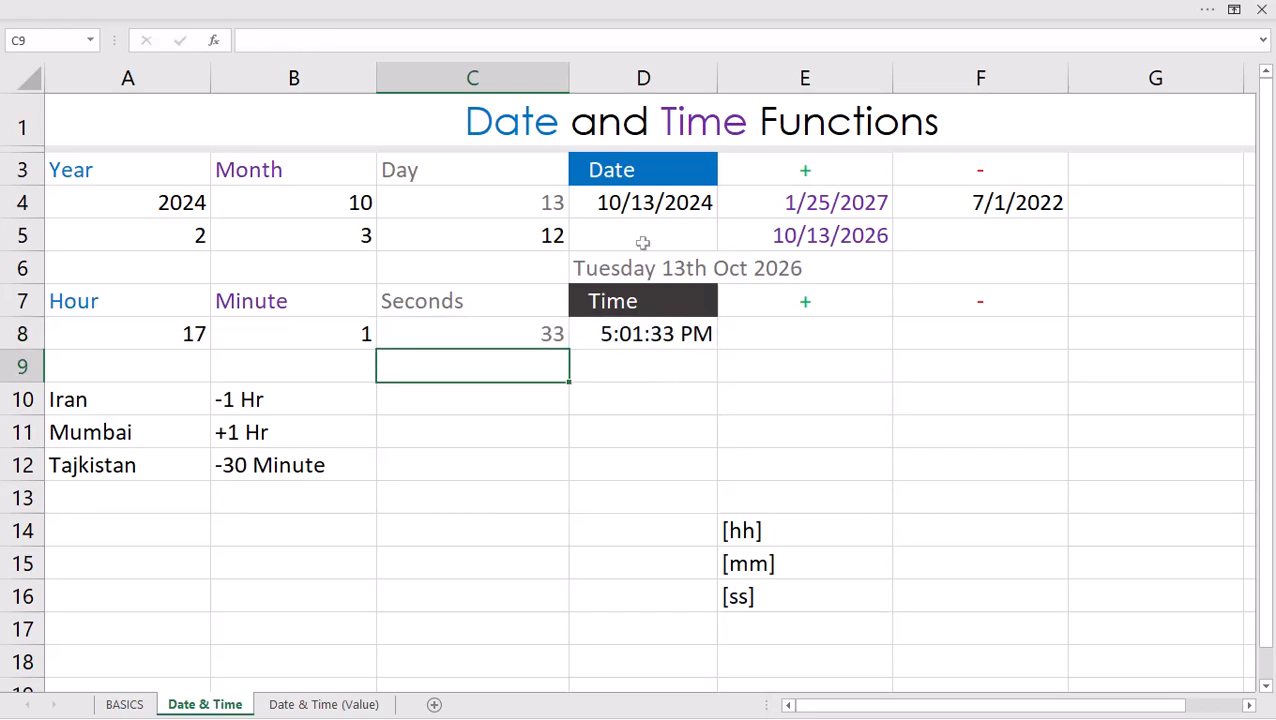
- Enter 0 in D12 and 1 in D13 to illustrate the range of time values
{"action": "left_click", "coordinate": [641, 450]}
{"action": "type", "text": "0"}
{"action": "key", "text": "Return"}
{"action": "type", "text": "1"}
{"action": "key", "text": "Return"}
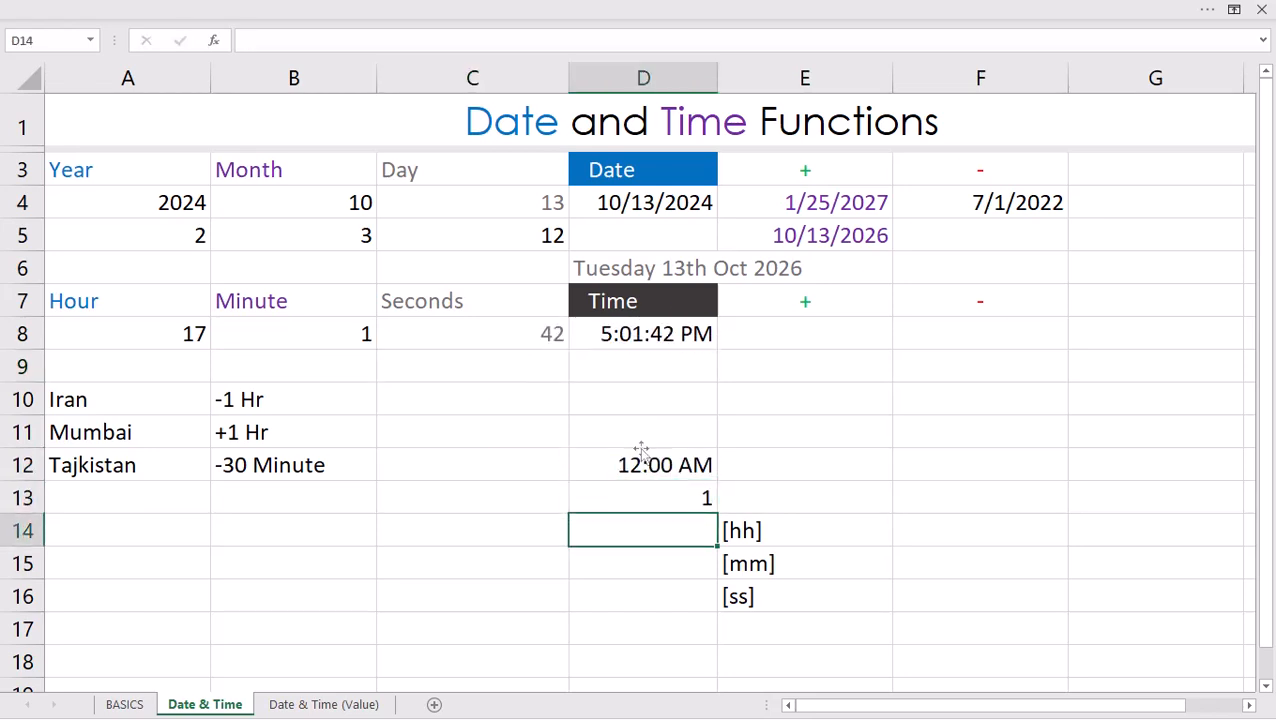
- Clear the values in D12:D13 and select the current time in D8
{"action": "key", "text": "Up"}
{"action": "key", "text": "Up"}
{"action": "key", "text": "shift+Down"}
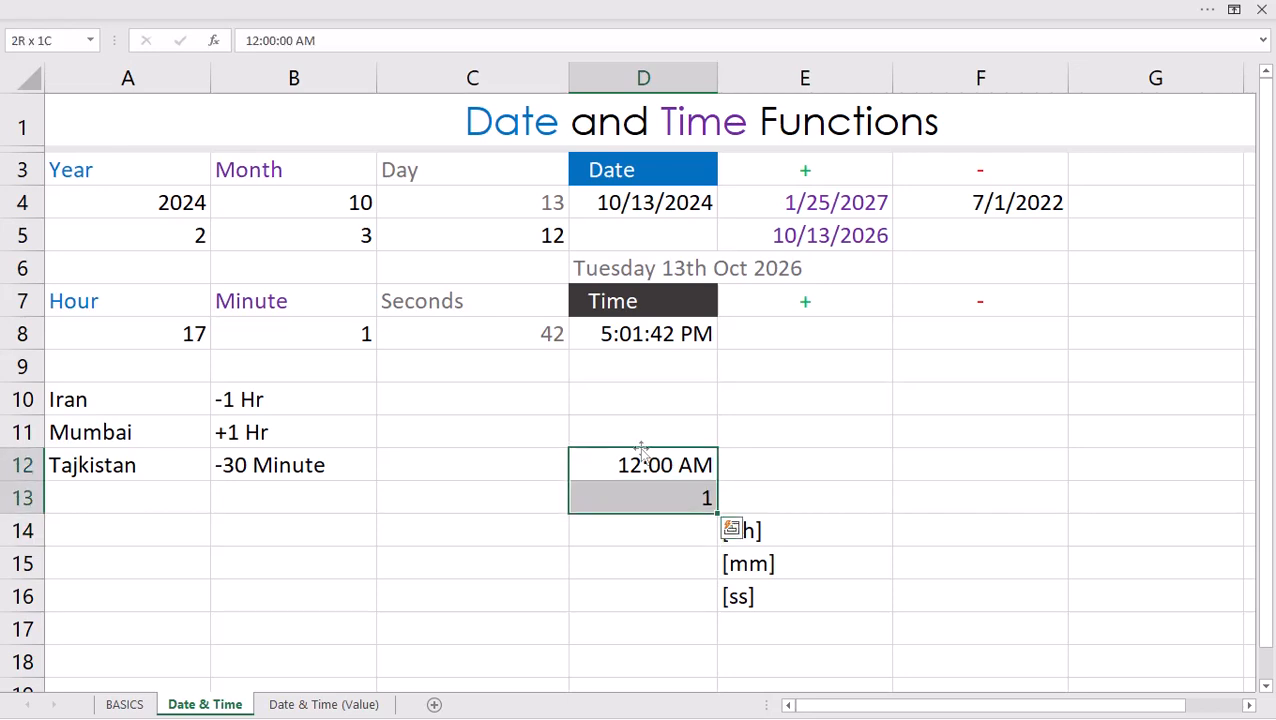
{"action": "key", "text": "Delete"}
{"action": "left_click", "coordinate": [655, 336]}
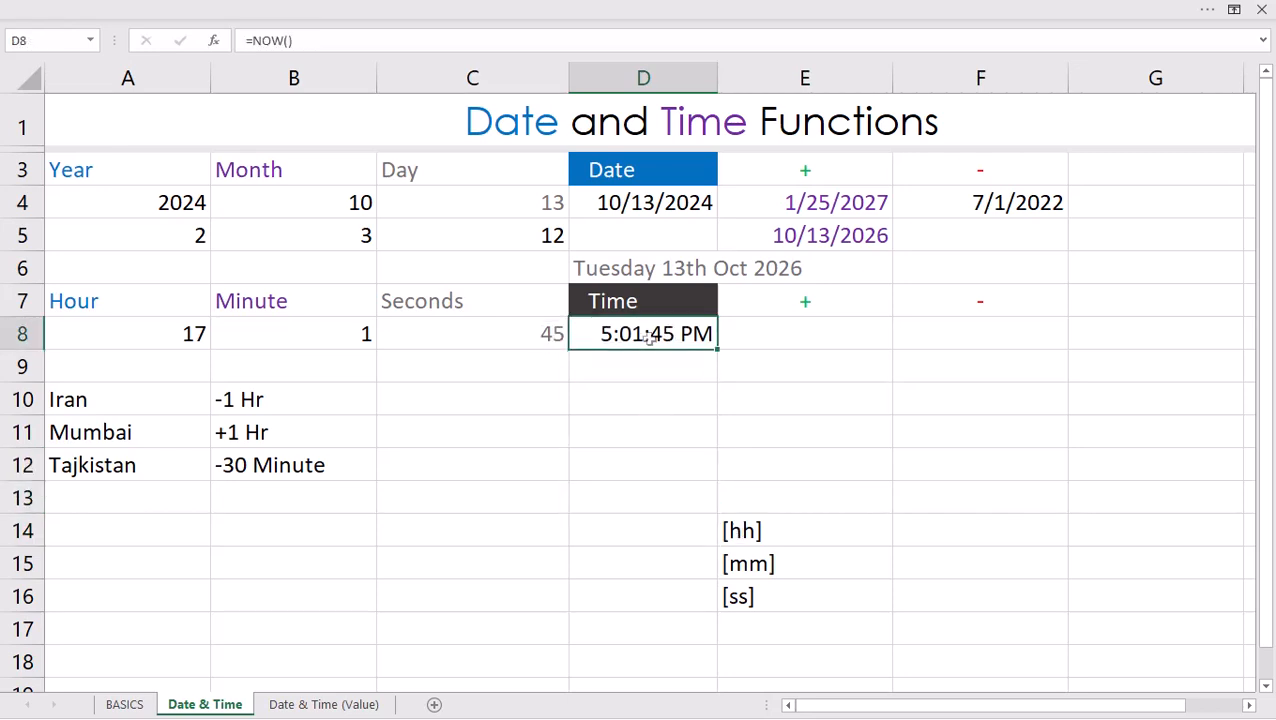
{"action": "left_click", "coordinate": [656, 466]}
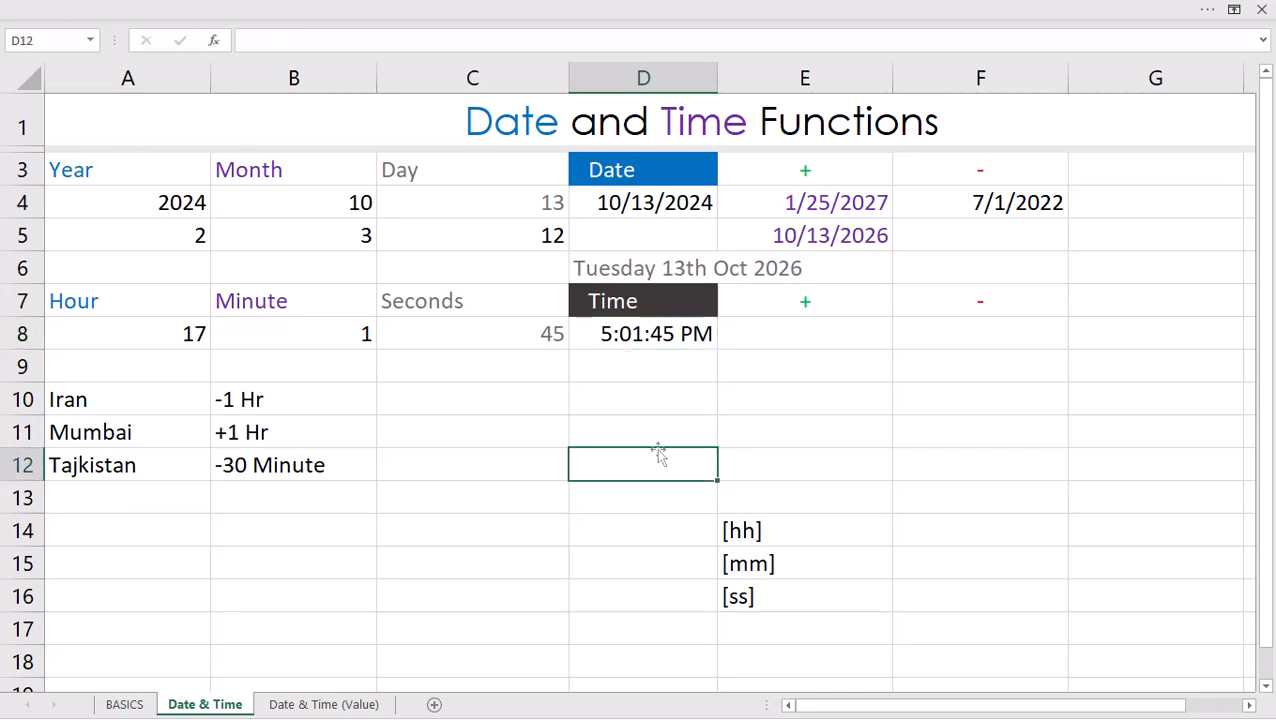
{"action": "type", "text": "="}
{"action": "key", "text": "BackSpace"}
{"action": "left_click", "coordinate": [643, 338]}
{"action": "left_click", "coordinate": [638, 400]}
{"action": "left_click", "coordinate": [625, 497]}
{"action": "right_click", "coordinate": [613, 508]}
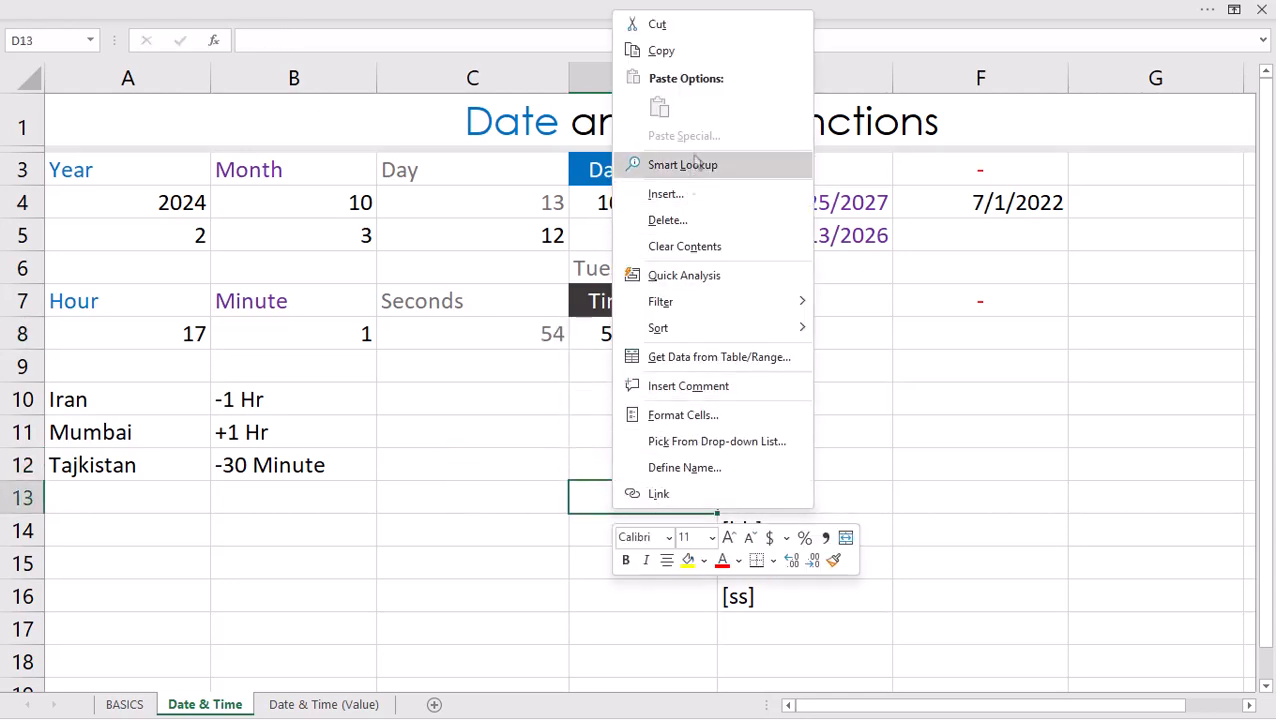
{"action": "left_click", "coordinate": [600, 488]}
{"action": "left_click", "coordinate": [620, 333]}
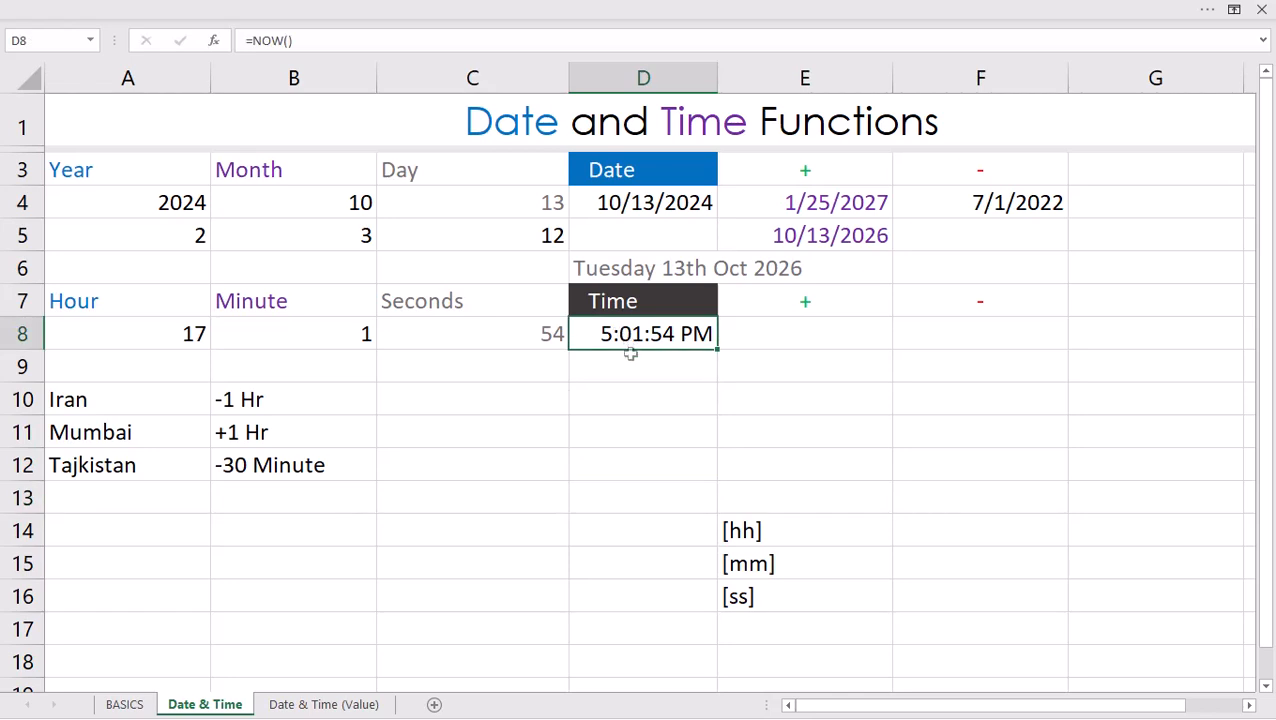
{"action": "left_click", "coordinate": [632, 432]}
{"action": "right_click", "coordinate": [628, 472]}
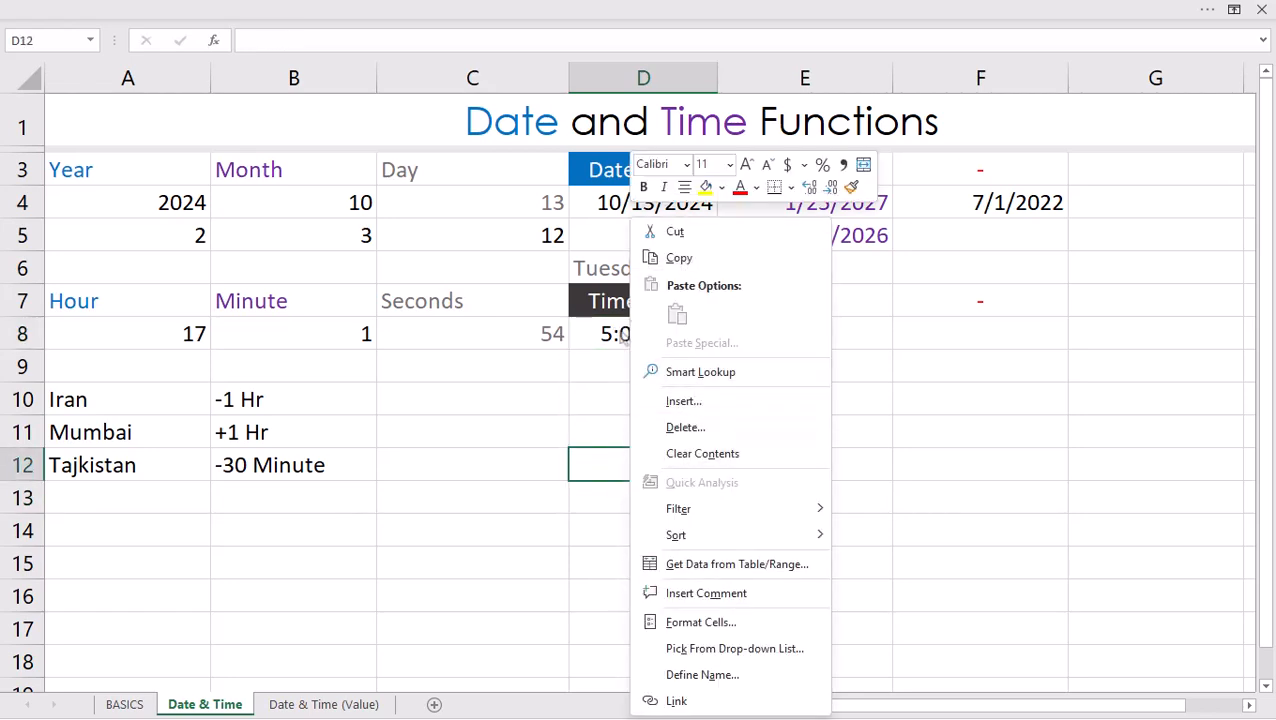
- Copy the current time in D8 and paste it into D12 as values only
{"action": "left_click", "coordinate": [616, 338]}
{"action": "right_click", "coordinate": [608, 333]}
{"action": "left_click", "coordinate": [679, 262]}
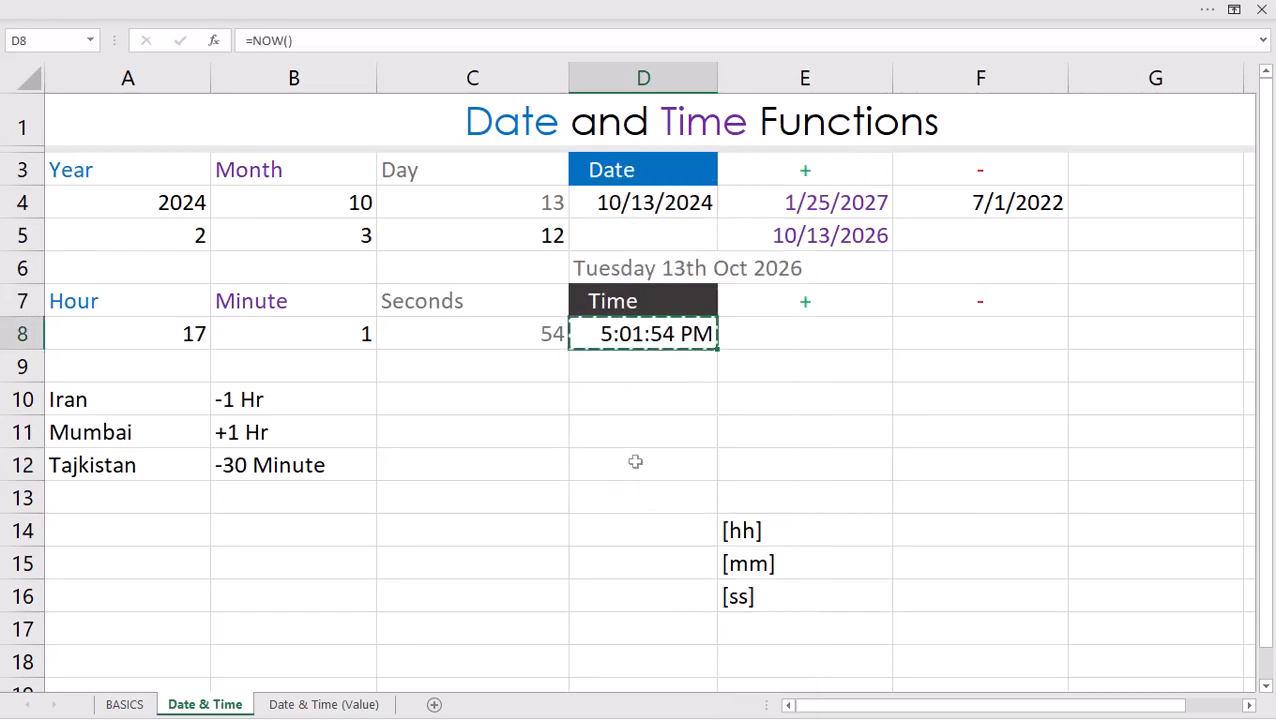
{"action": "left_click", "coordinate": [692, 464]}
{"action": "key", "text": "ctrl+alt+v"}
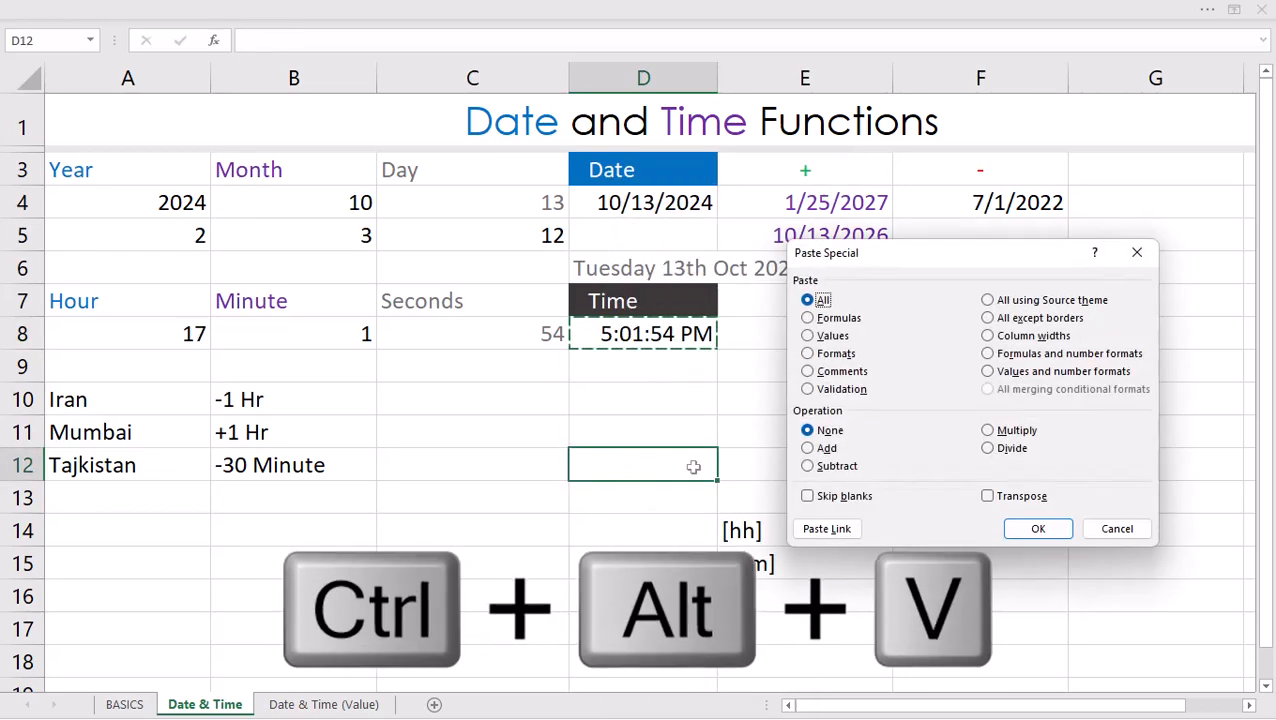
{"action": "key", "text": "v"}
{"action": "key", "text": "Return"}
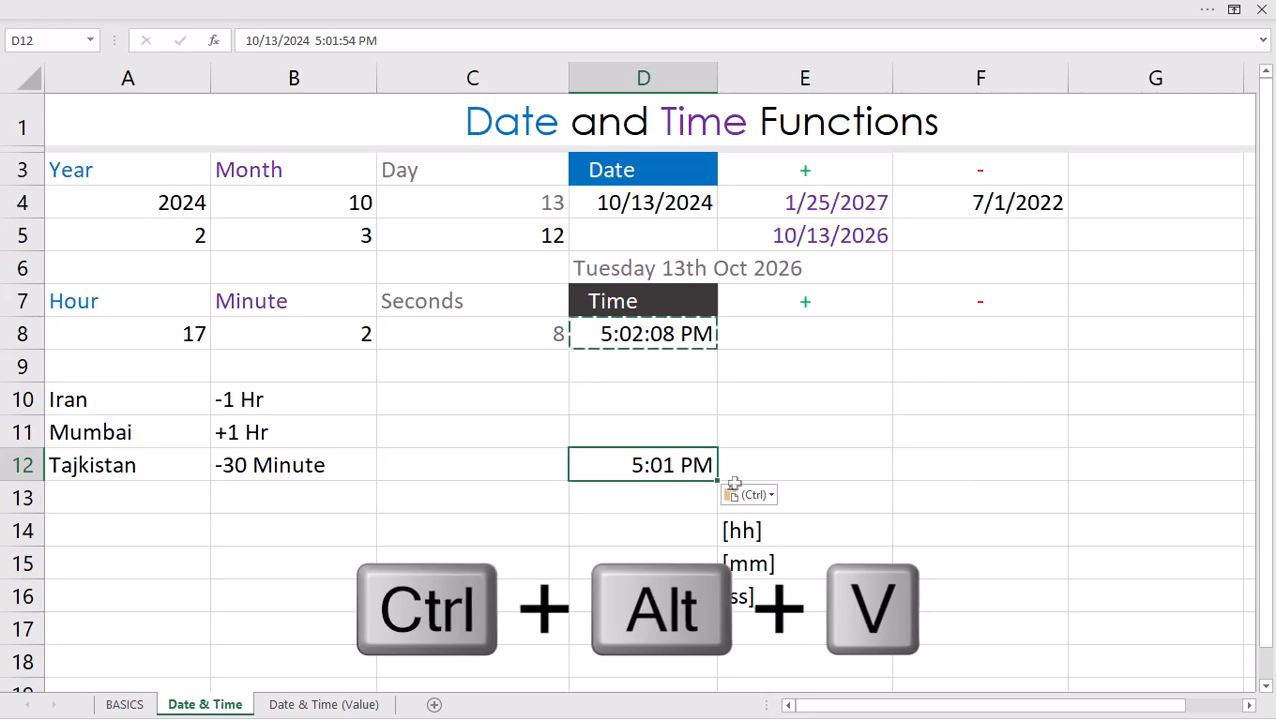
- Give D12 the General format and remove the whole-number date part 45578, keeping only the decimal .7096517361
{"action": "key", "text": "ctrl+shift+grave"}
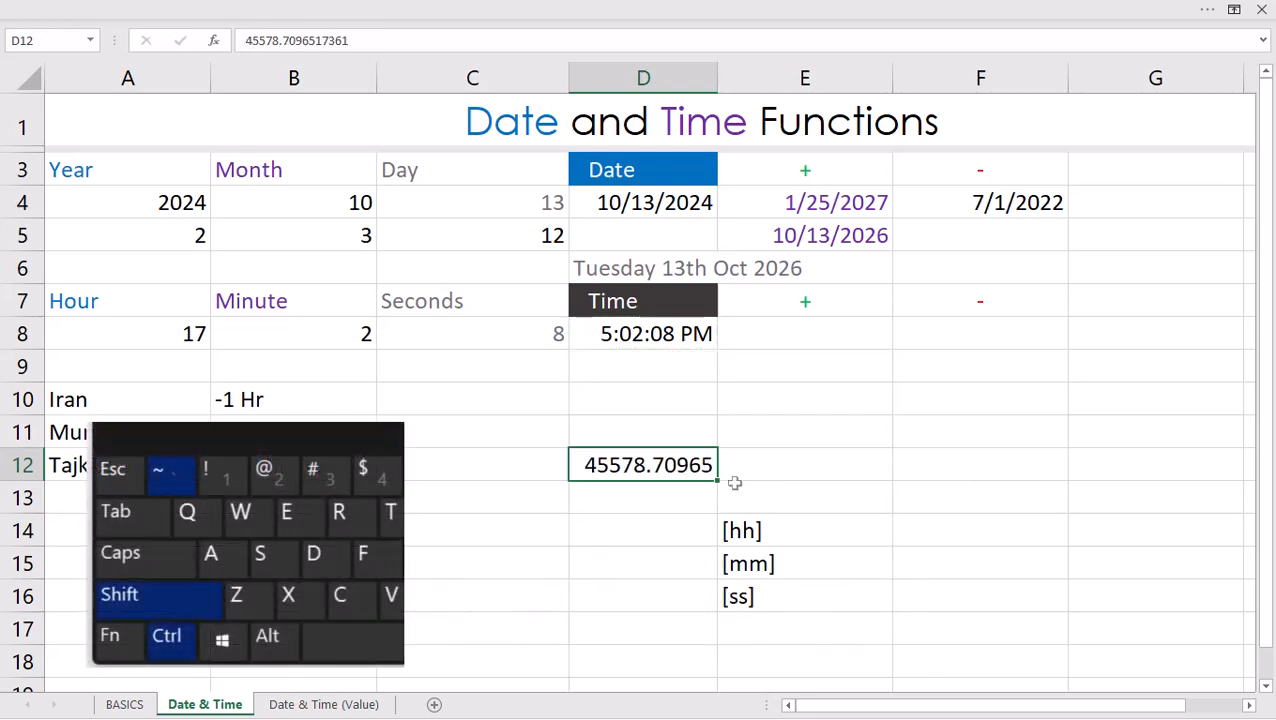
{"action": "double_click", "coordinate": [646, 464]}
{"action": "left_click_drag", "start_coordinate": [587, 465], "coordinate": [462, 464]}
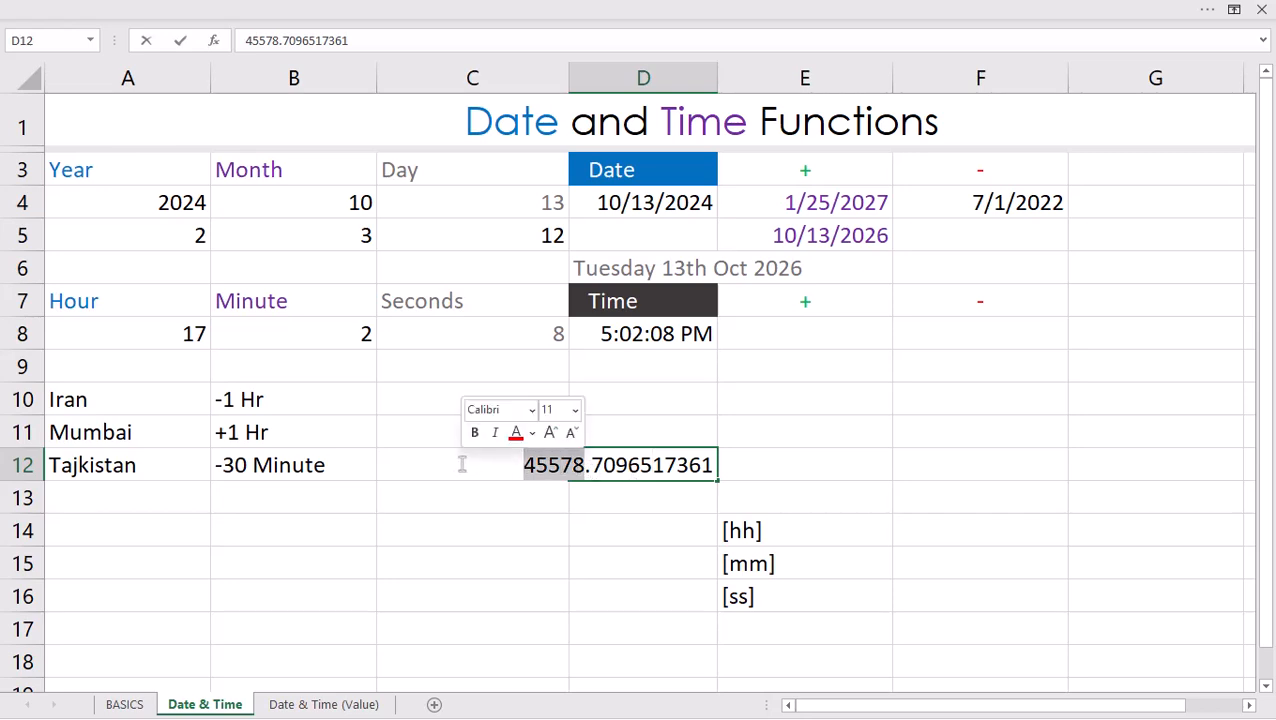
{"action": "key", "text": "BackSpace"}
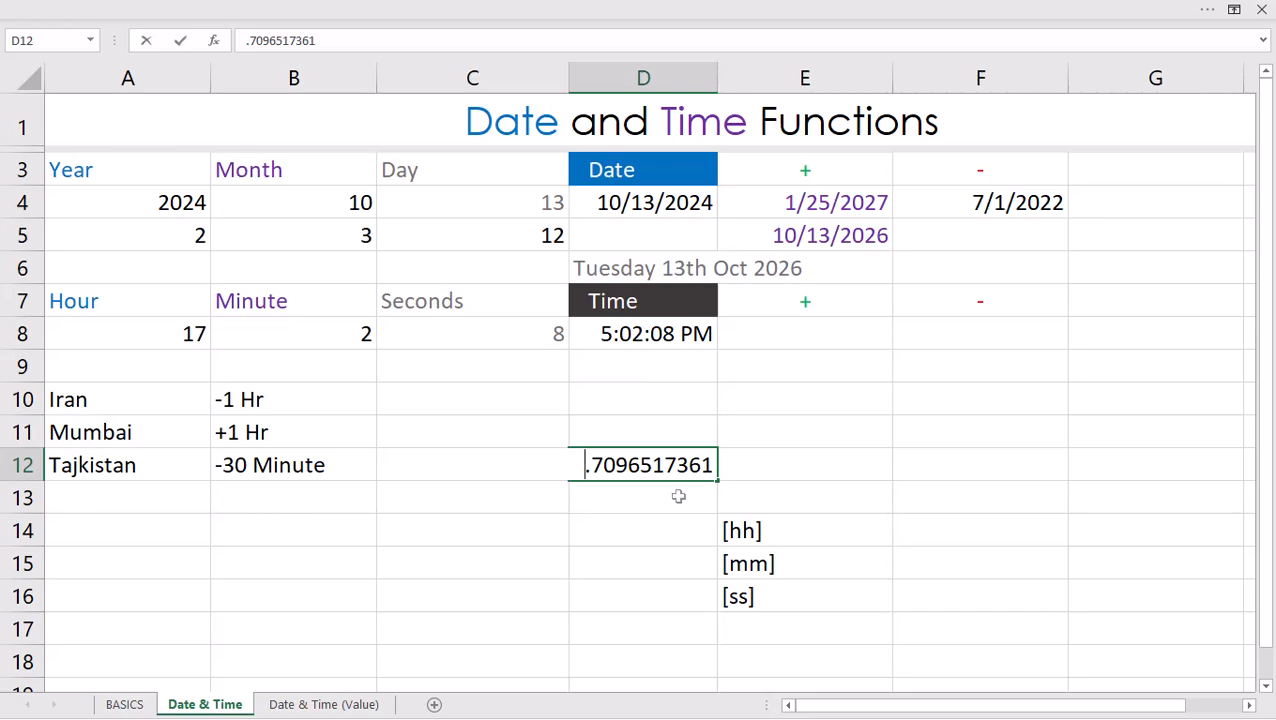
{"action": "key", "text": "Return"}
{"action": "key", "text": "Up"}
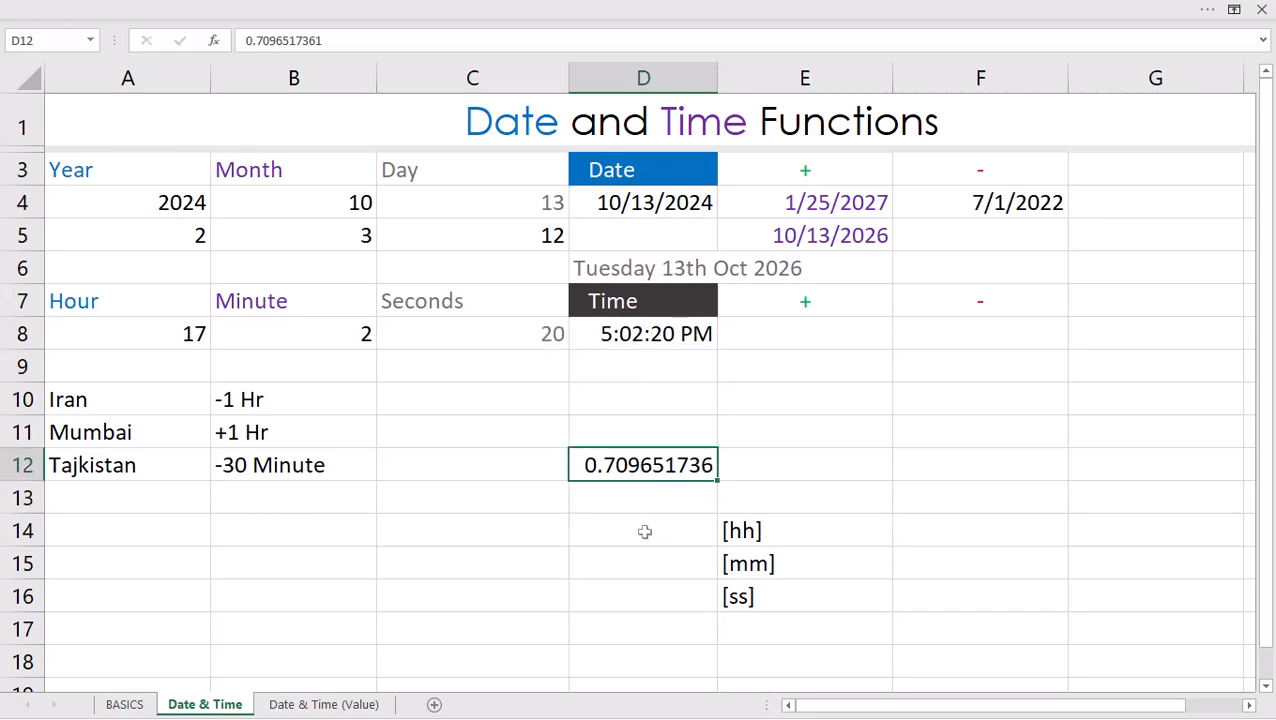
- Format the decimal in D12 as a time, then clear the cell
{"action": "key", "text": "ctrl+shift+2"}
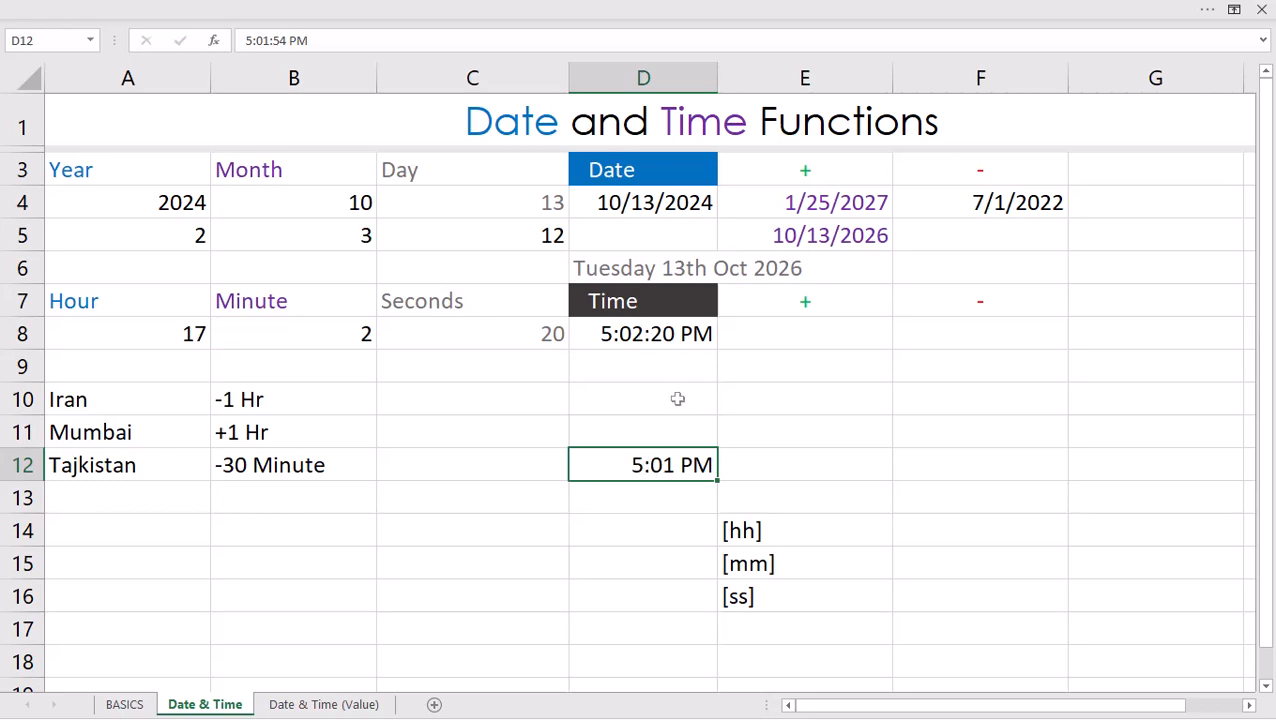
{"action": "key", "text": "Delete"}
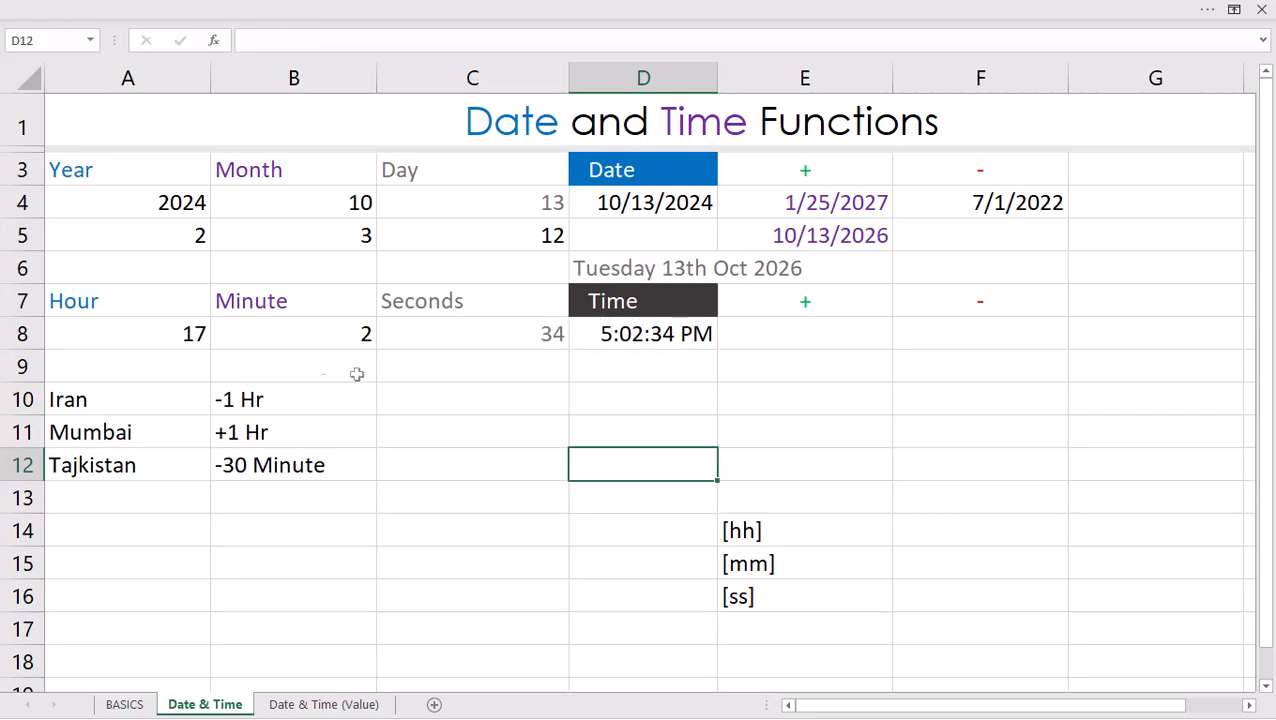
- Enter the offsets -1, +1 and -30 in C10:C12 and apply the General format to them
{"action": "left_click", "coordinate": [421, 402]}
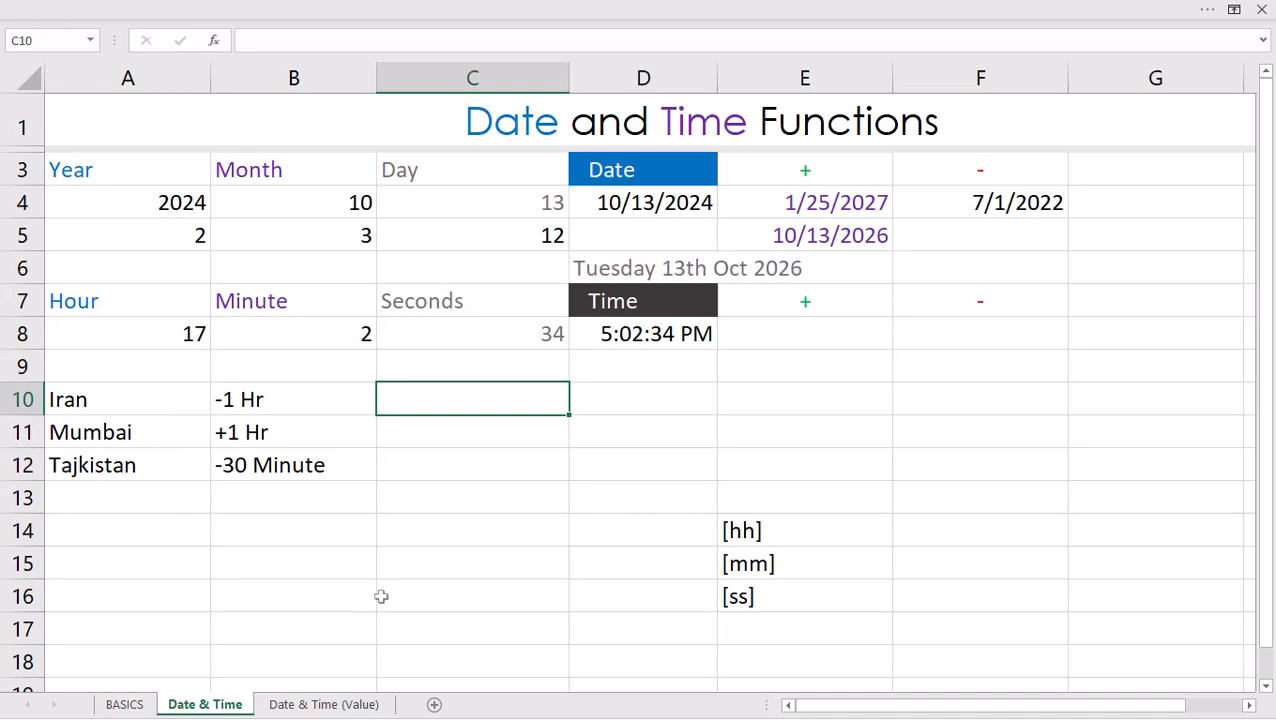
{"action": "type", "text": "-1"}
{"action": "key", "text": "Return"}
{"action": "type", "text": "+1"}
{"action": "key", "text": "Return"}
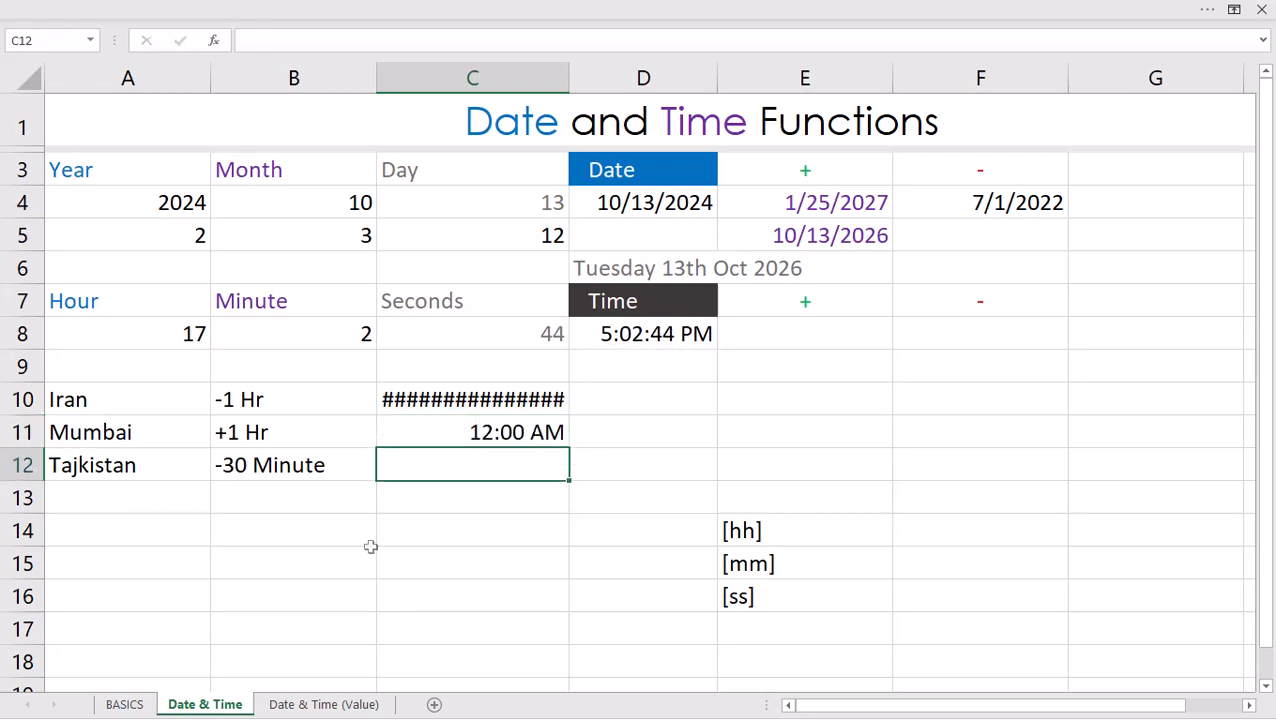
{"action": "type", "text": "-30"}
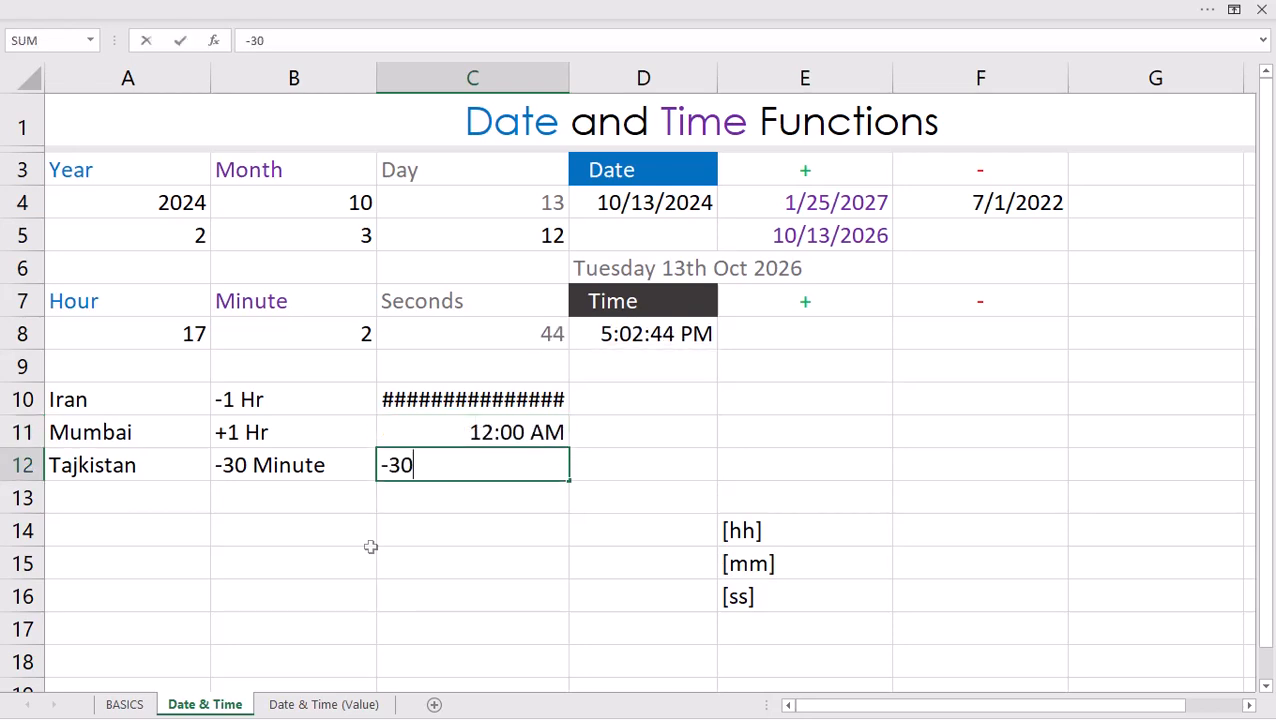
{"action": "key", "text": "Return"}
{"action": "left_click_drag", "start_coordinate": [465, 399], "coordinate": [465, 465]}
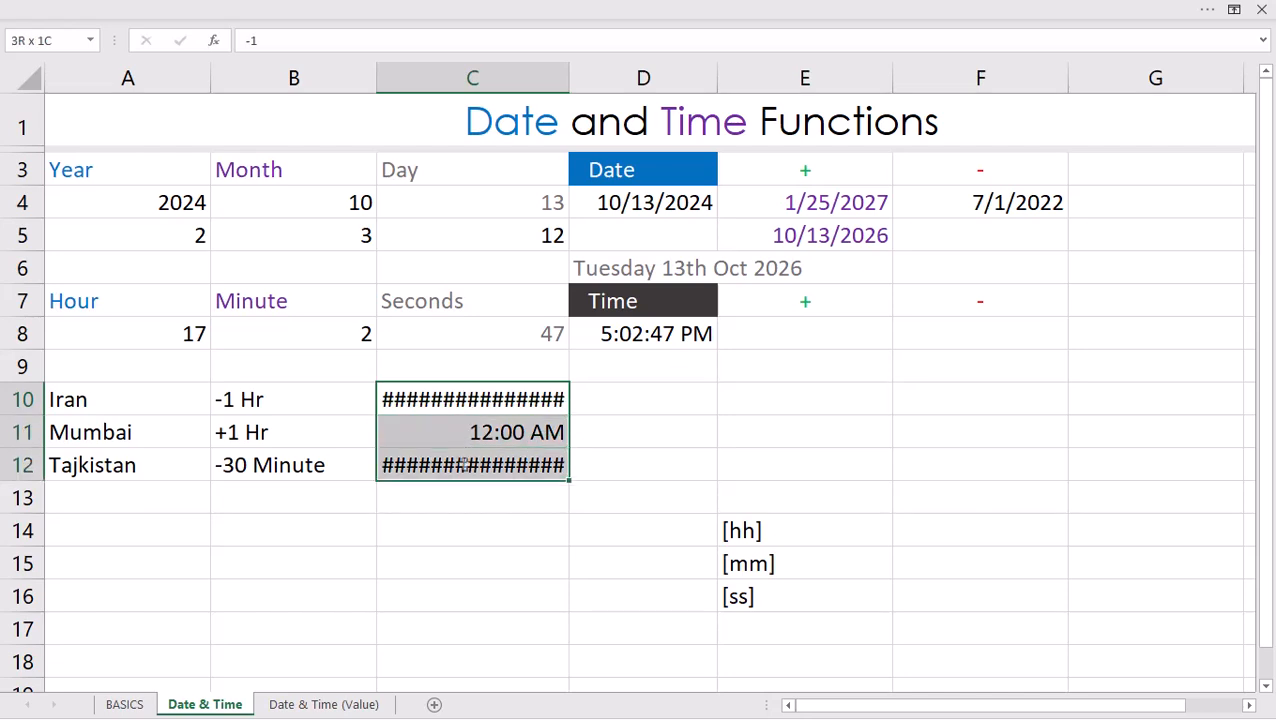
{"action": "key", "text": "ctrl+shift+grave"}
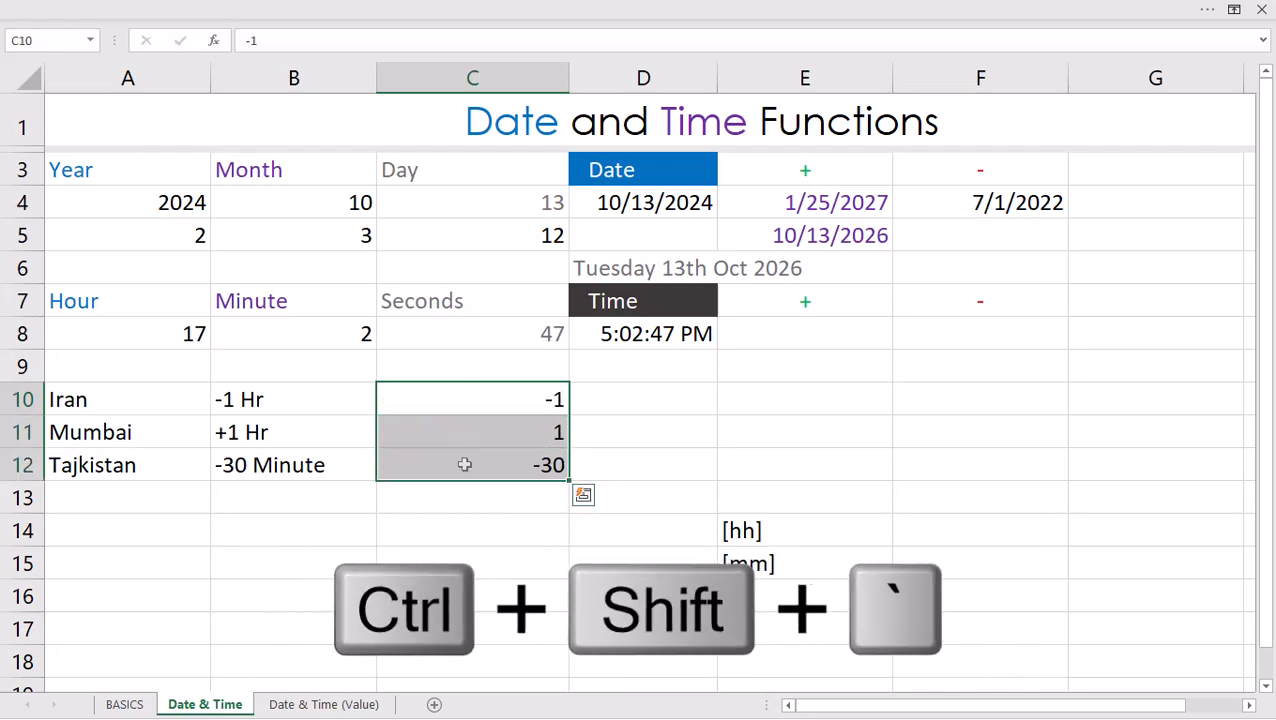
- Calculate Iran's time in D10 with the formula =TIME(A8+C10,B8,C8)
{"action": "left_click", "coordinate": [641, 400]}
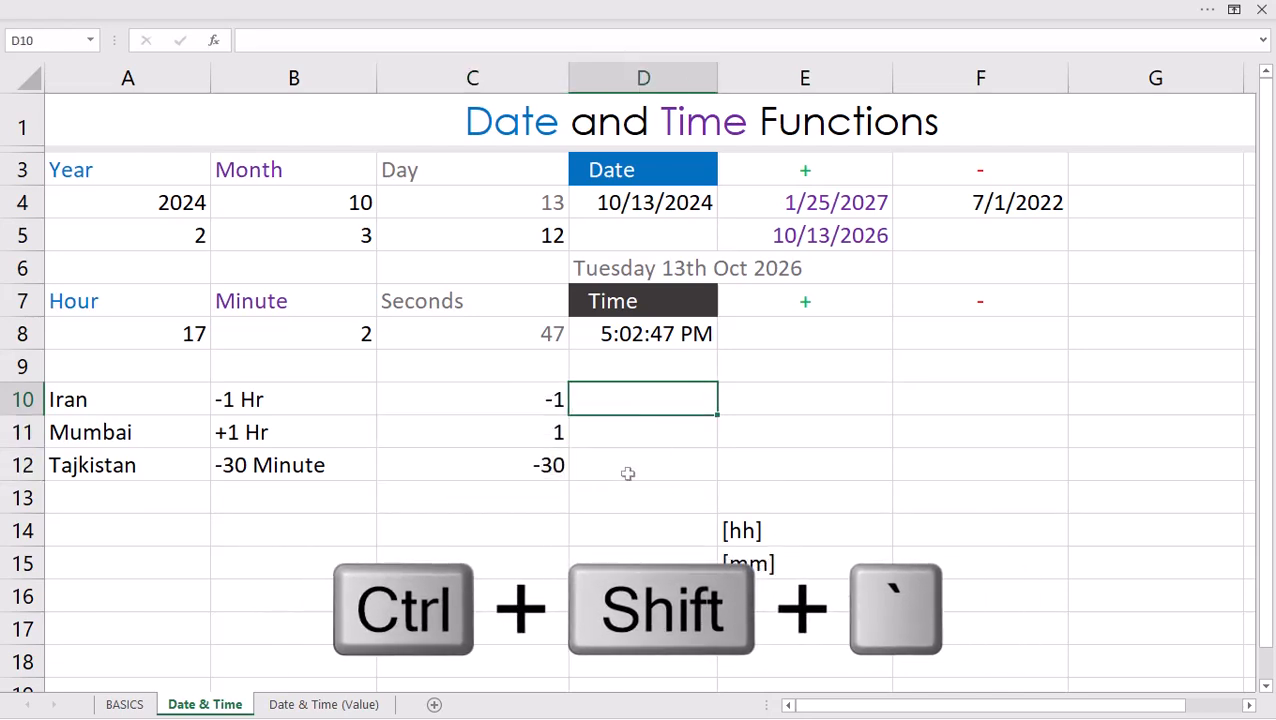
{"action": "type", "text": "=T"}
{"action": "key", "text": "BackSpace"}
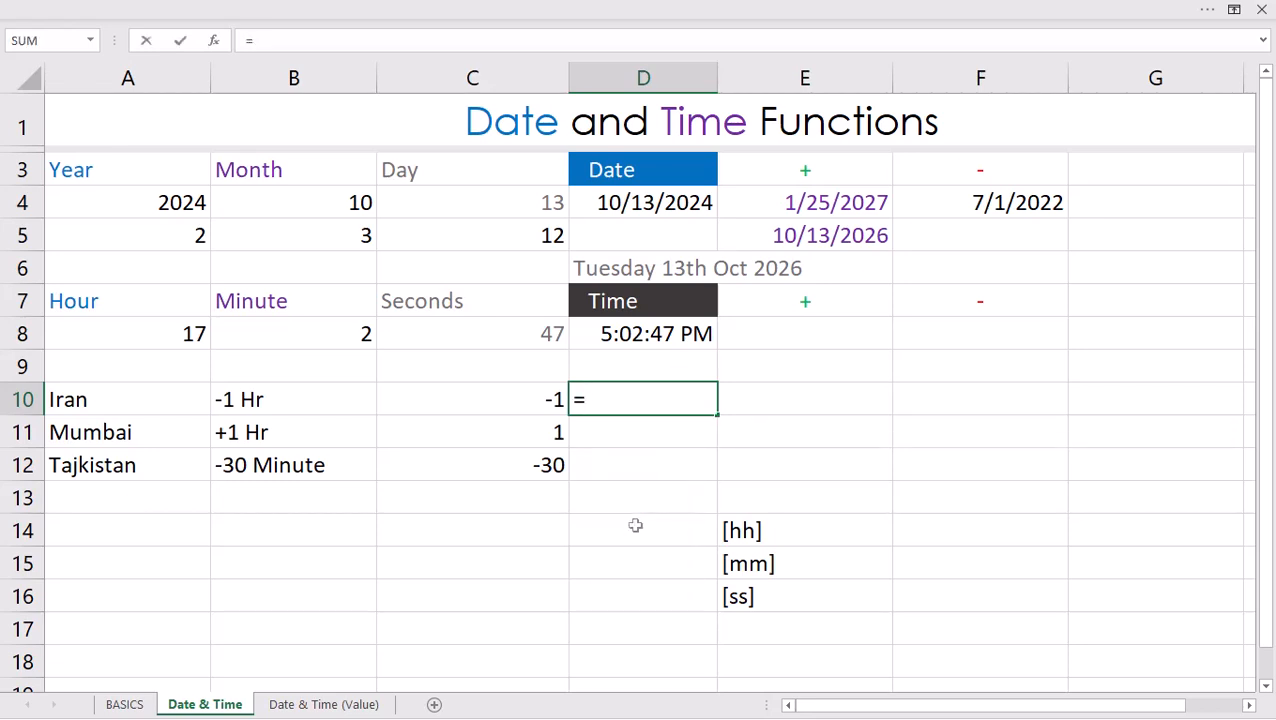
{"action": "type", "text": "time"}
{"action": "key", "text": "Tab"}
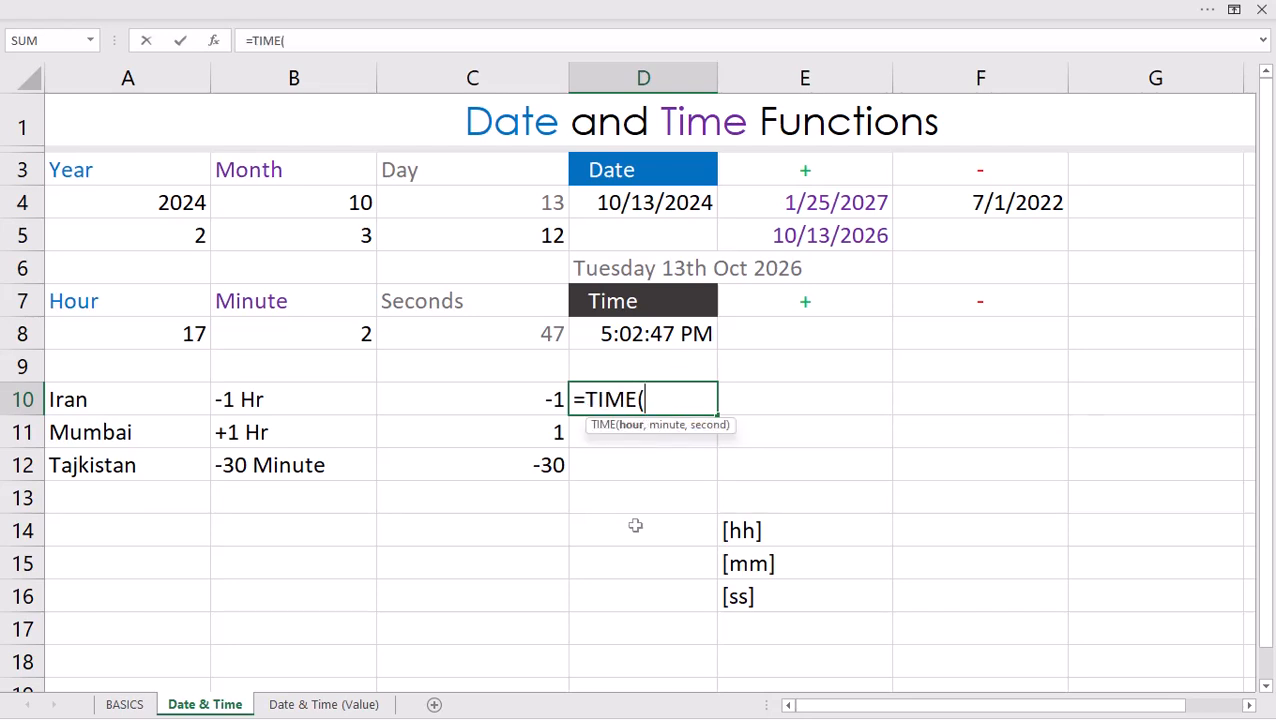
{"action": "left_click", "coordinate": [182, 337]}
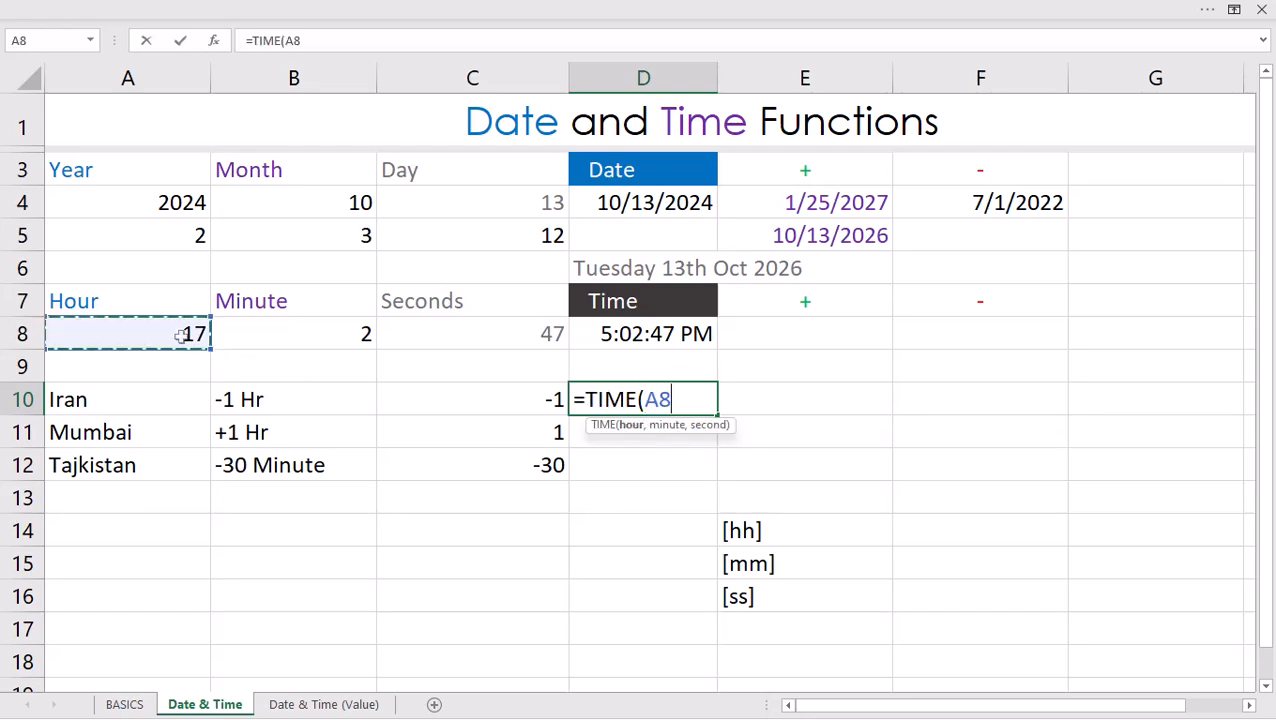
{"action": "type", "text": "+"}
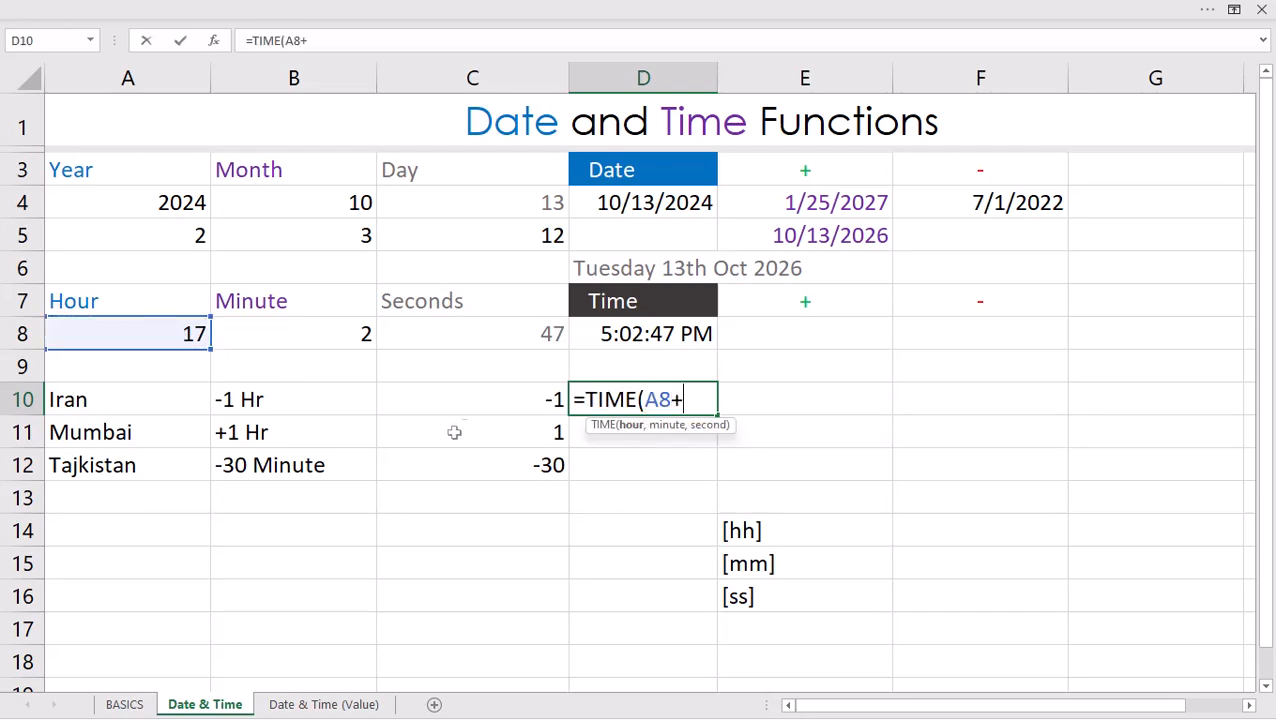
{"action": "left_click", "coordinate": [520, 400]}
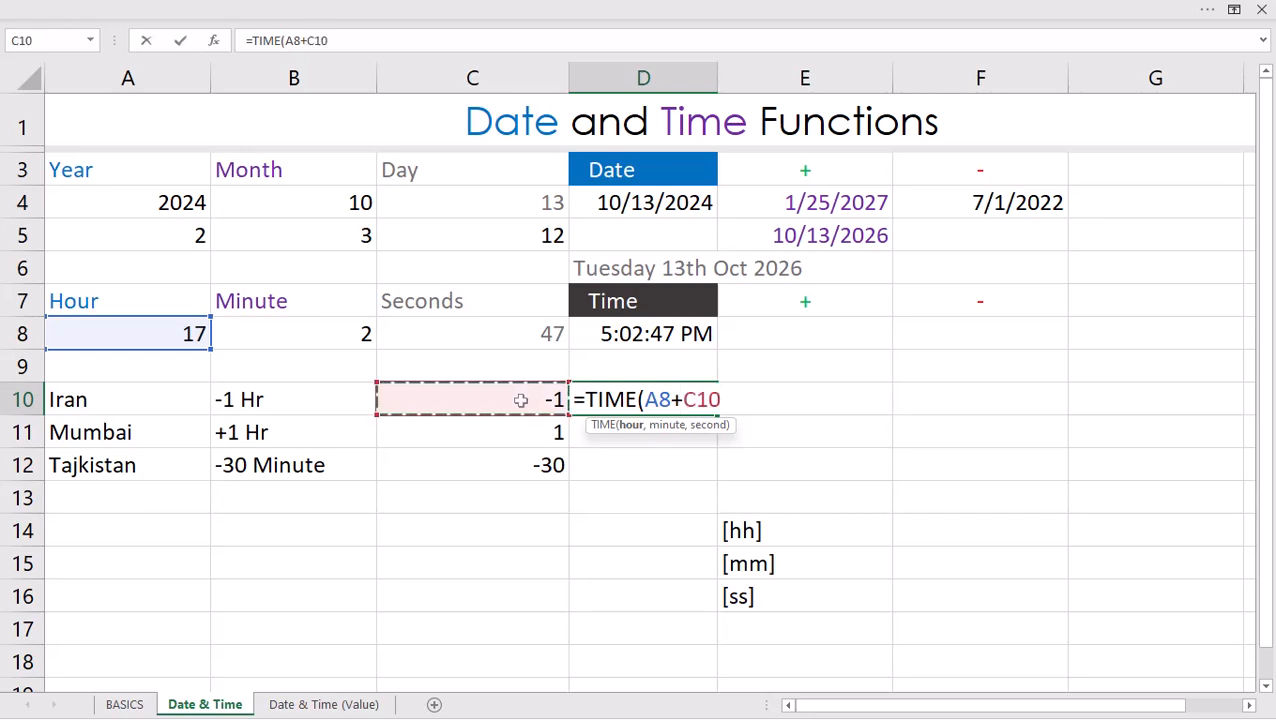
{"action": "type", "text": ","}
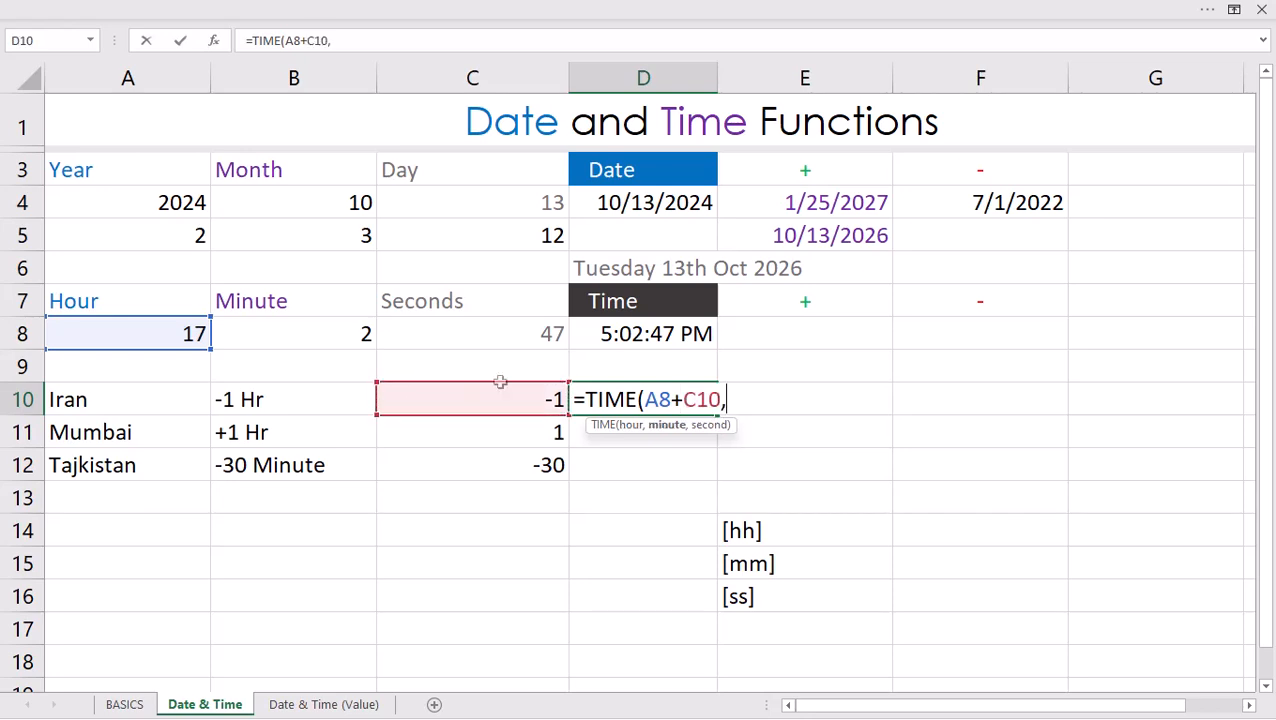
{"action": "left_click", "coordinate": [327, 336]}
{"action": "type", "text": ","}
{"action": "left_click", "coordinate": [498, 333]}
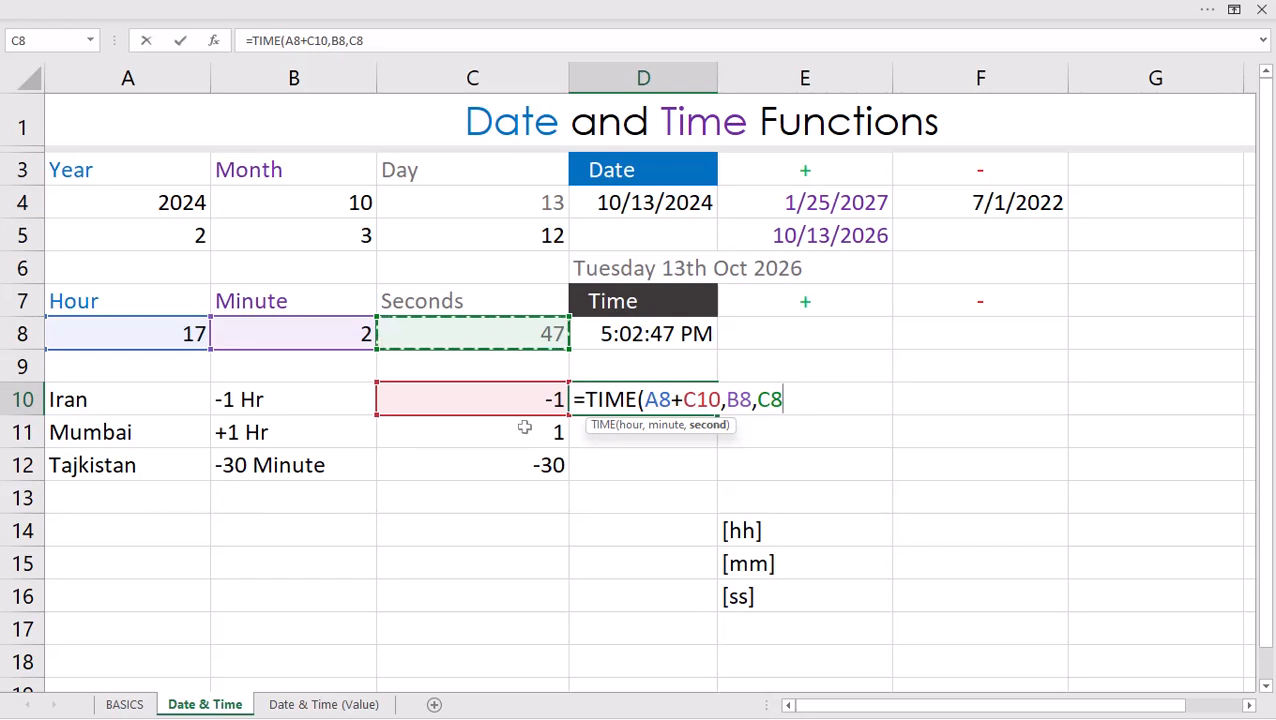
{"action": "key", "text": "Return"}
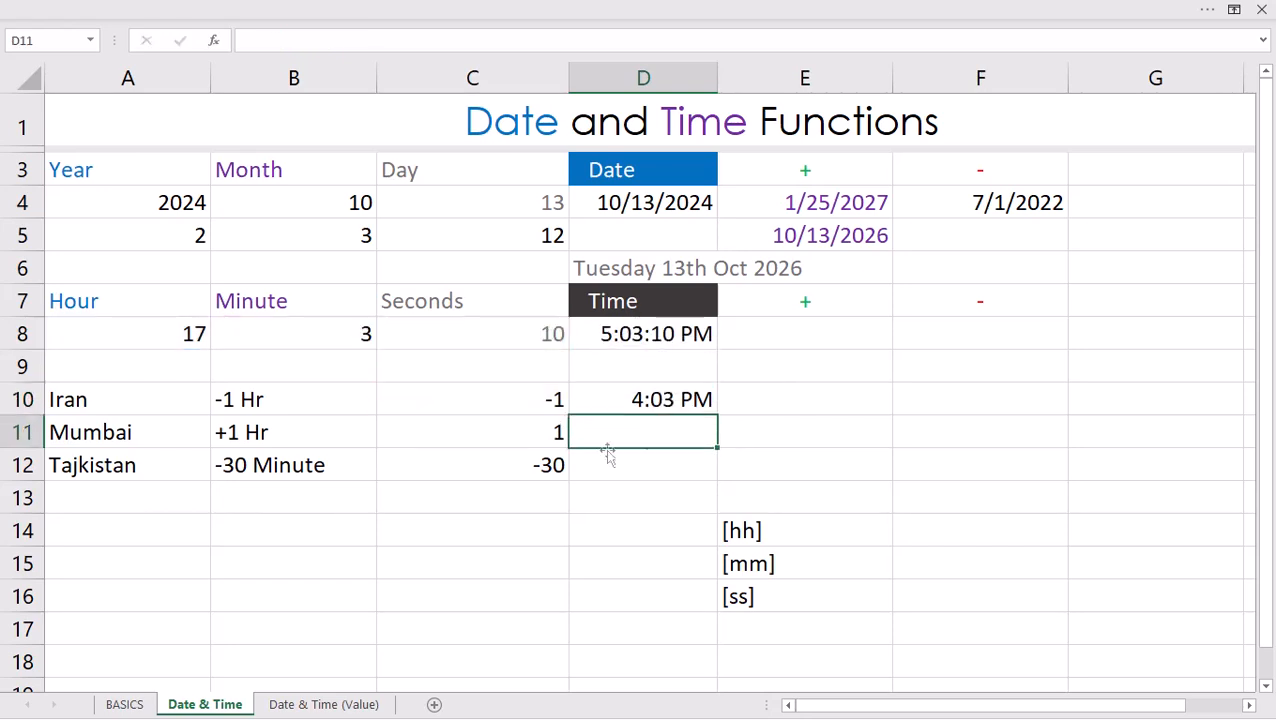
- Try copying the D10 formula down to D11 with relative references and inspect which cells it uses
{"action": "left_click", "coordinate": [678, 401]}
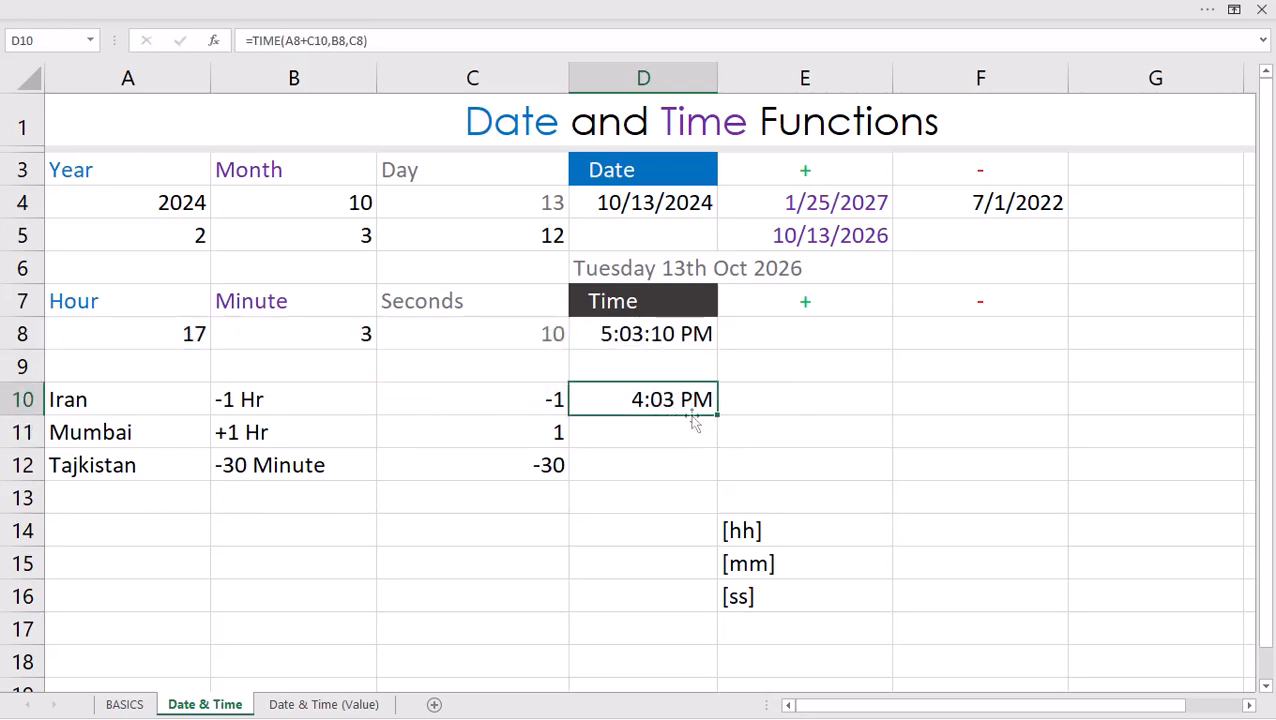
{"action": "left_click_drag", "start_coordinate": [716, 414], "coordinate": [721, 448]}
{"action": "left_click", "coordinate": [661, 434]}
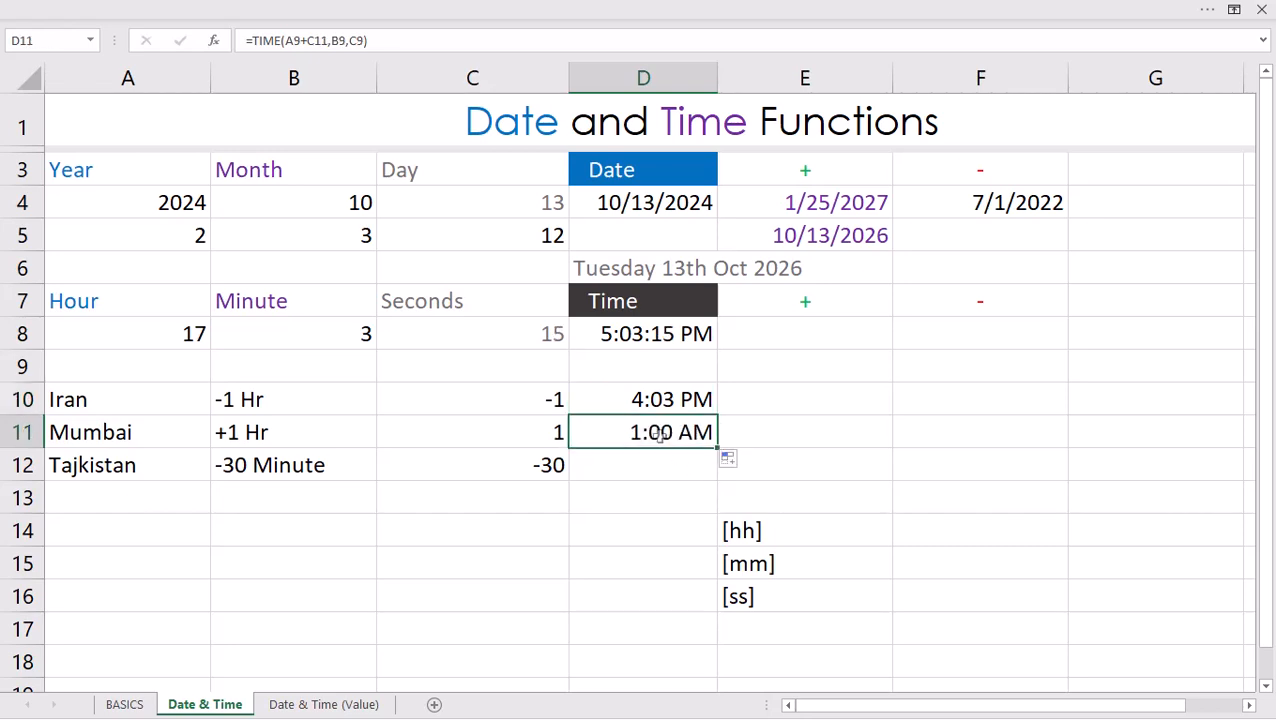
{"action": "double_click", "coordinate": [660, 435]}
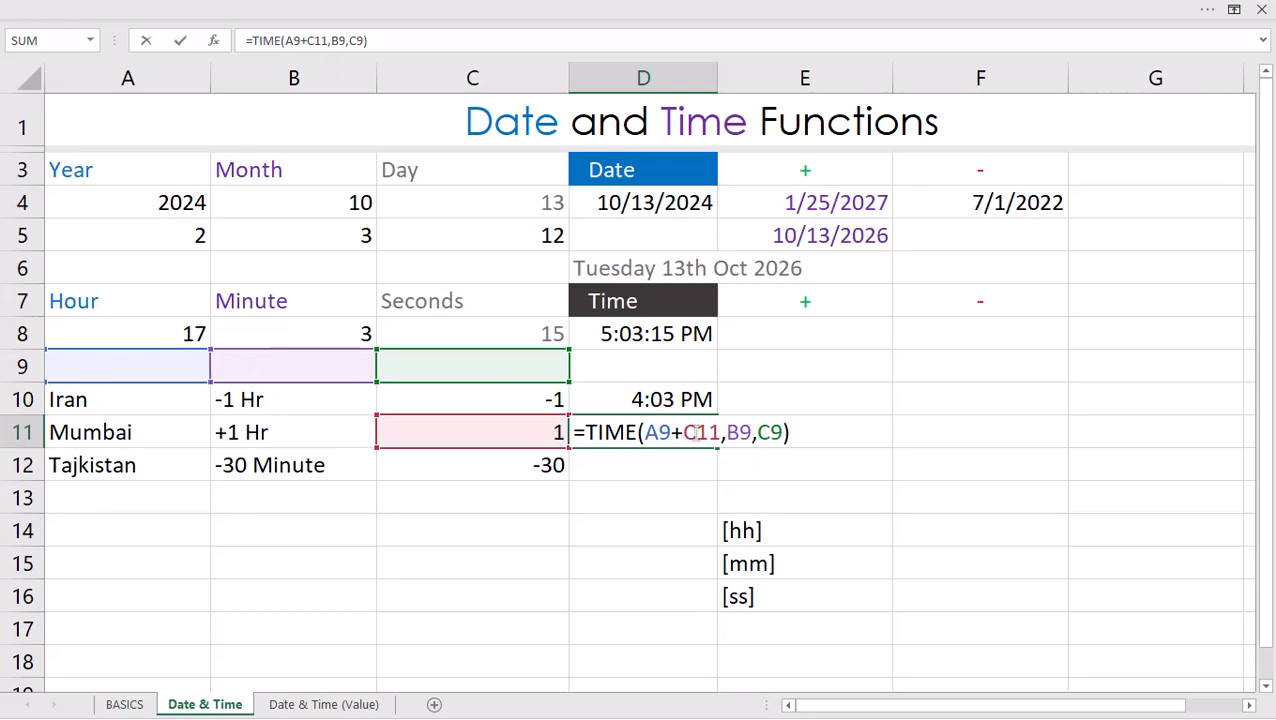
{"action": "key", "text": "ctrl+Return"}
- Make the references to A8, B8 and C8 absolute in D10, keeping C10 relative, and fill the formula down to D11
{"action": "key", "text": "Up"}
{"action": "key", "text": "F2"}
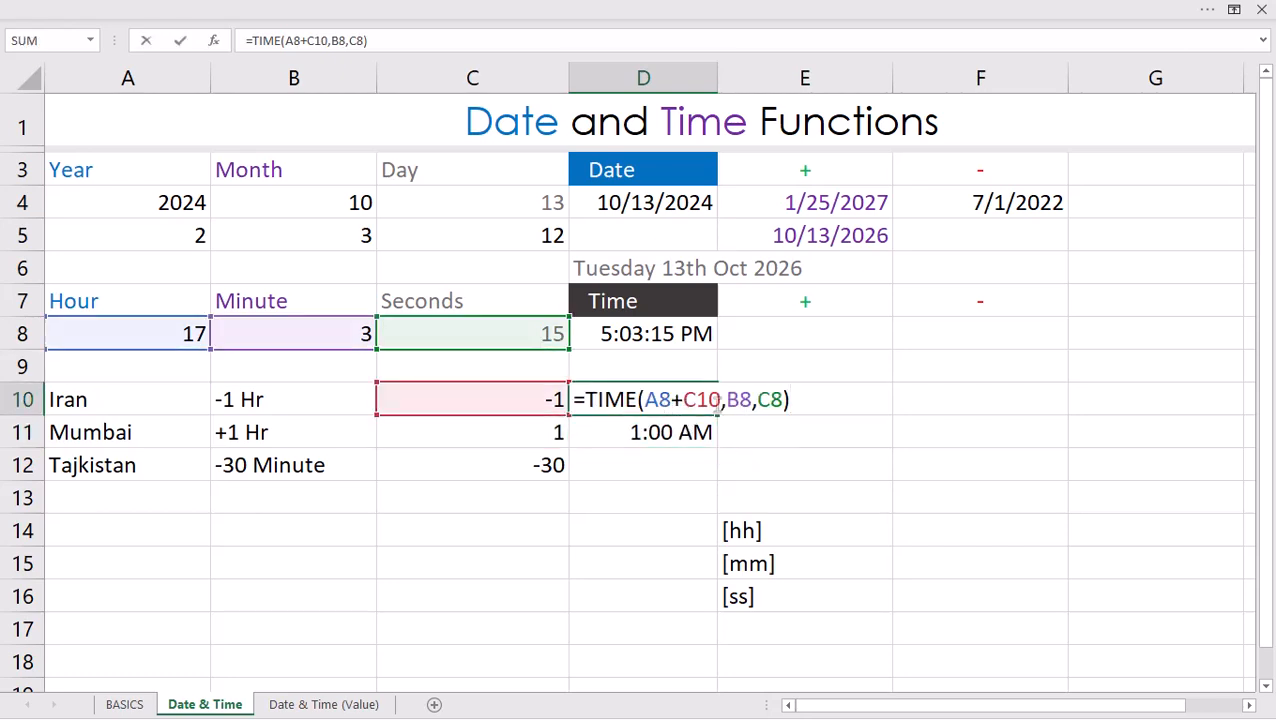
{"action": "left_click", "coordinate": [657, 400]}
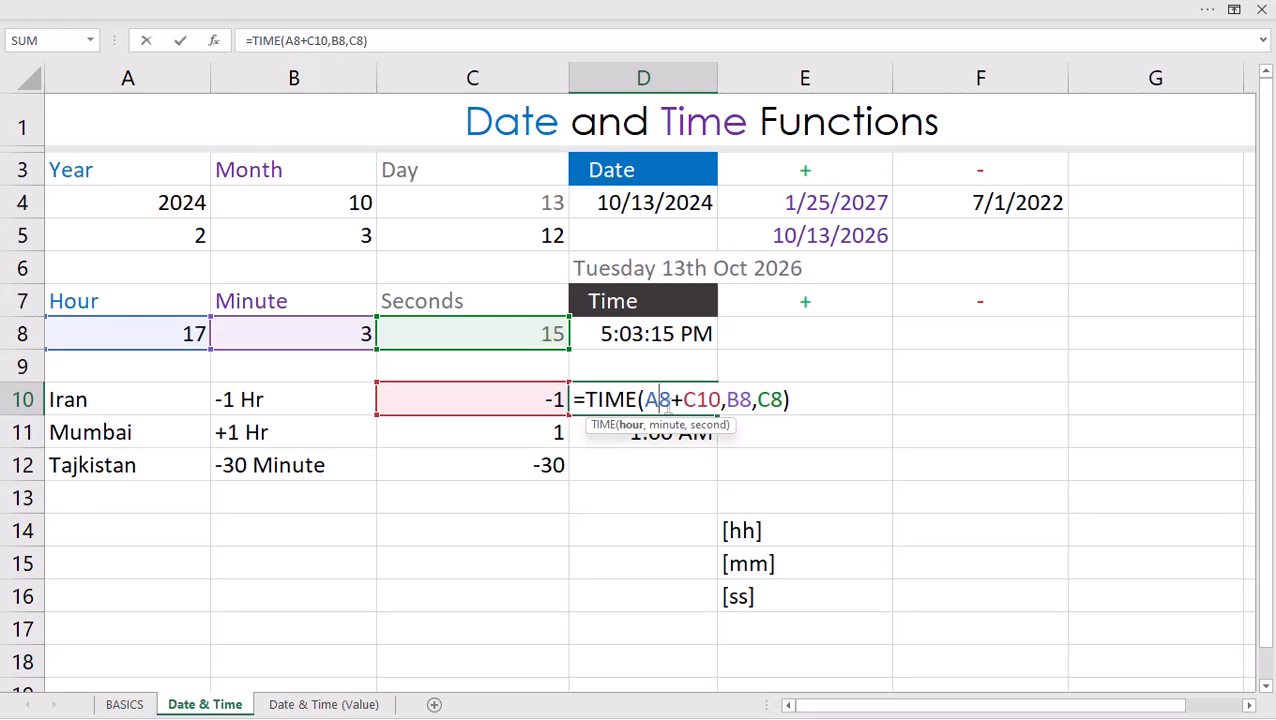
{"action": "key", "text": "F4"}
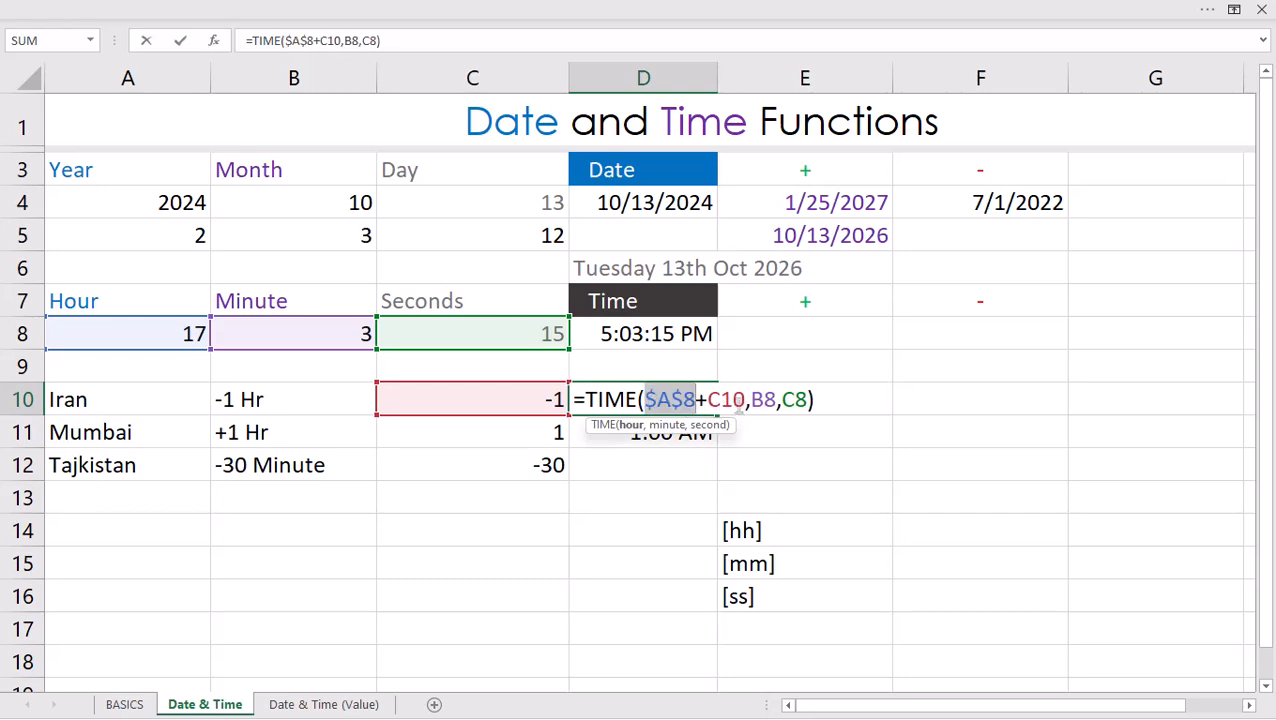
{"action": "left_click", "coordinate": [762, 401]}
{"action": "key", "text": "F4"}
{"action": "left_click", "coordinate": [818, 402]}
{"action": "key", "text": "F4"}
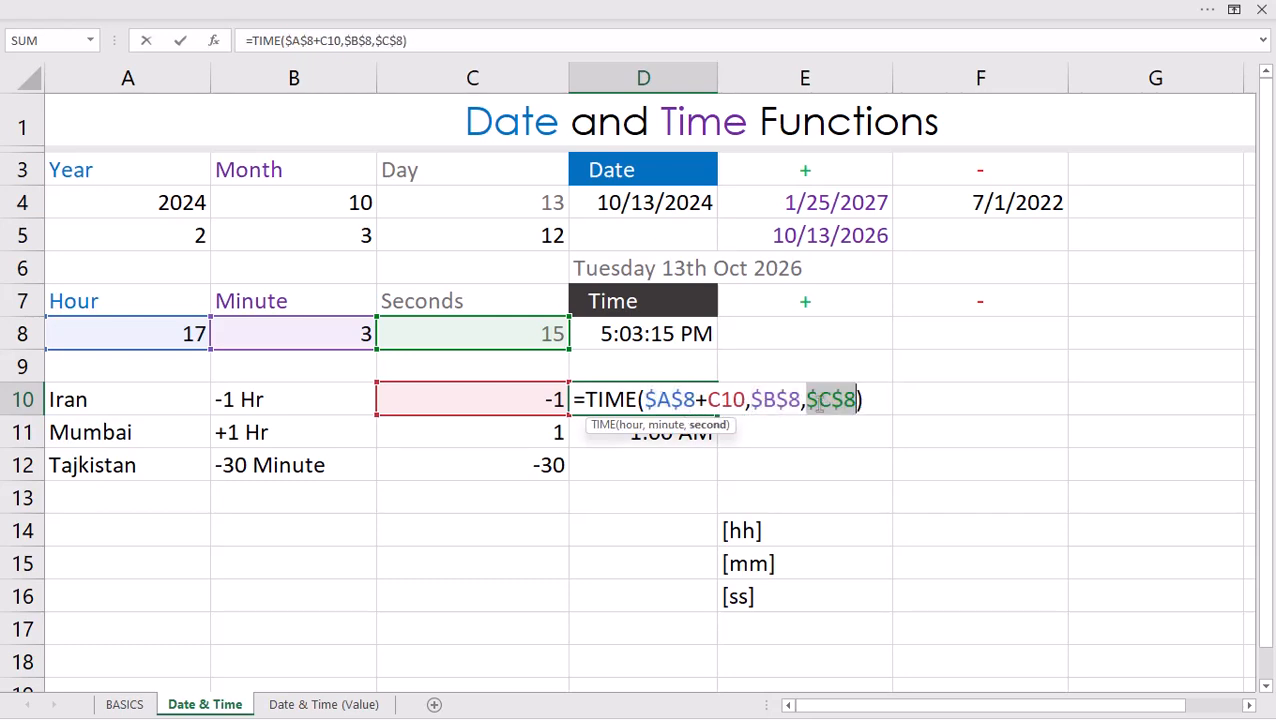
{"action": "left_click", "coordinate": [729, 399]}
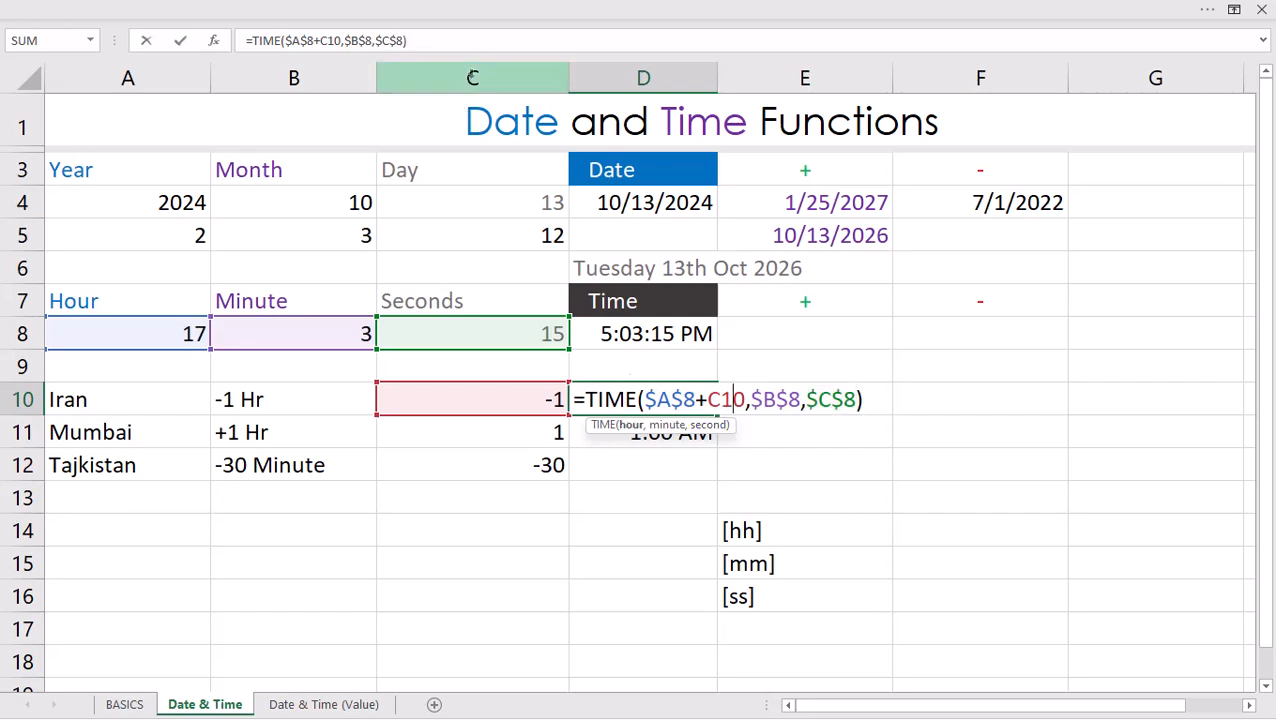
{"action": "key", "text": "Return"}
{"action": "left_click", "coordinate": [710, 408]}
{"action": "left_click_drag", "start_coordinate": [717, 436], "coordinate": [716, 440]}
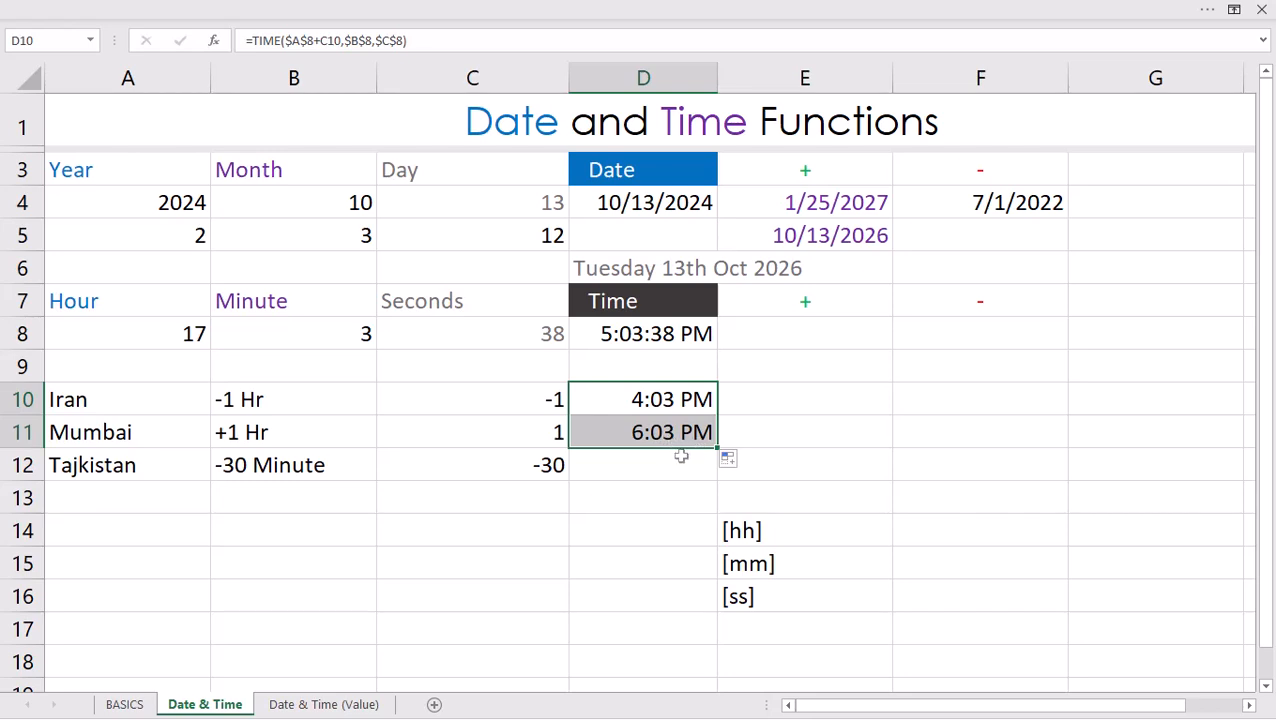
- Try to fill the Mumbai formula in D11 down to D12 for Tajkistan
{"action": "left_click", "coordinate": [640, 465]}
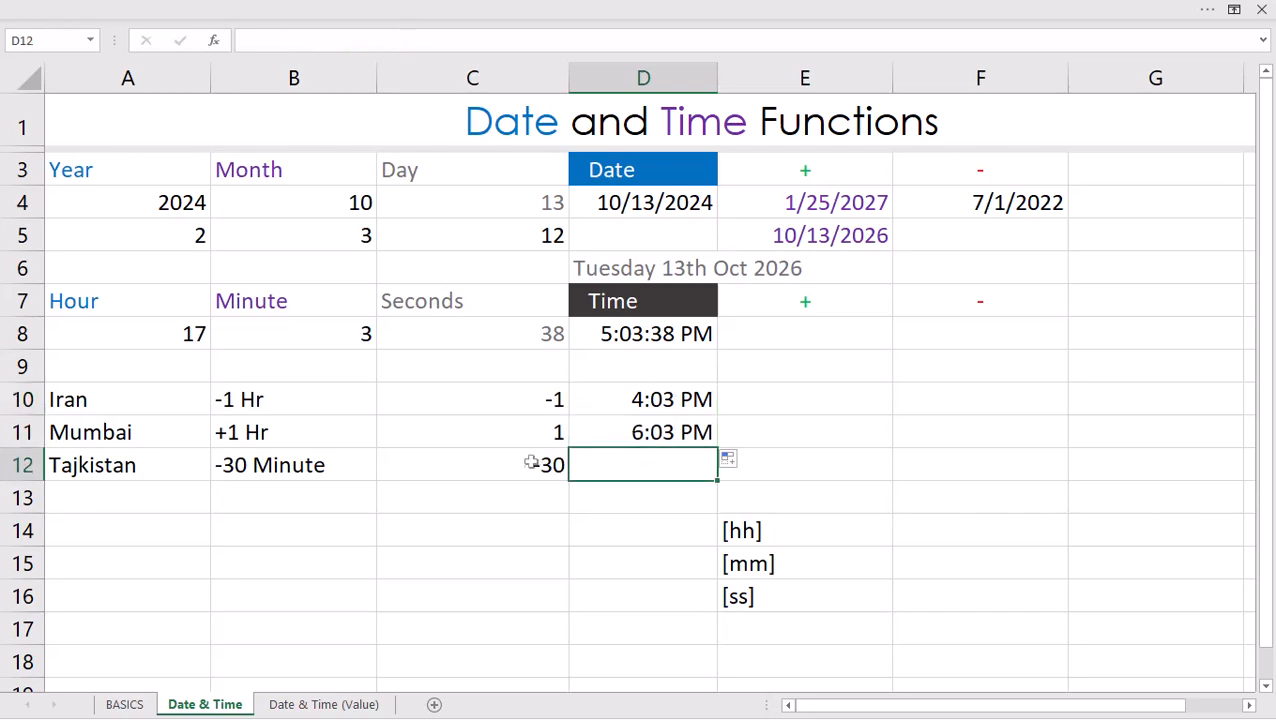
{"action": "left_click", "coordinate": [614, 434]}
{"action": "left_click_drag", "start_coordinate": [717, 449], "coordinate": [717, 472]}
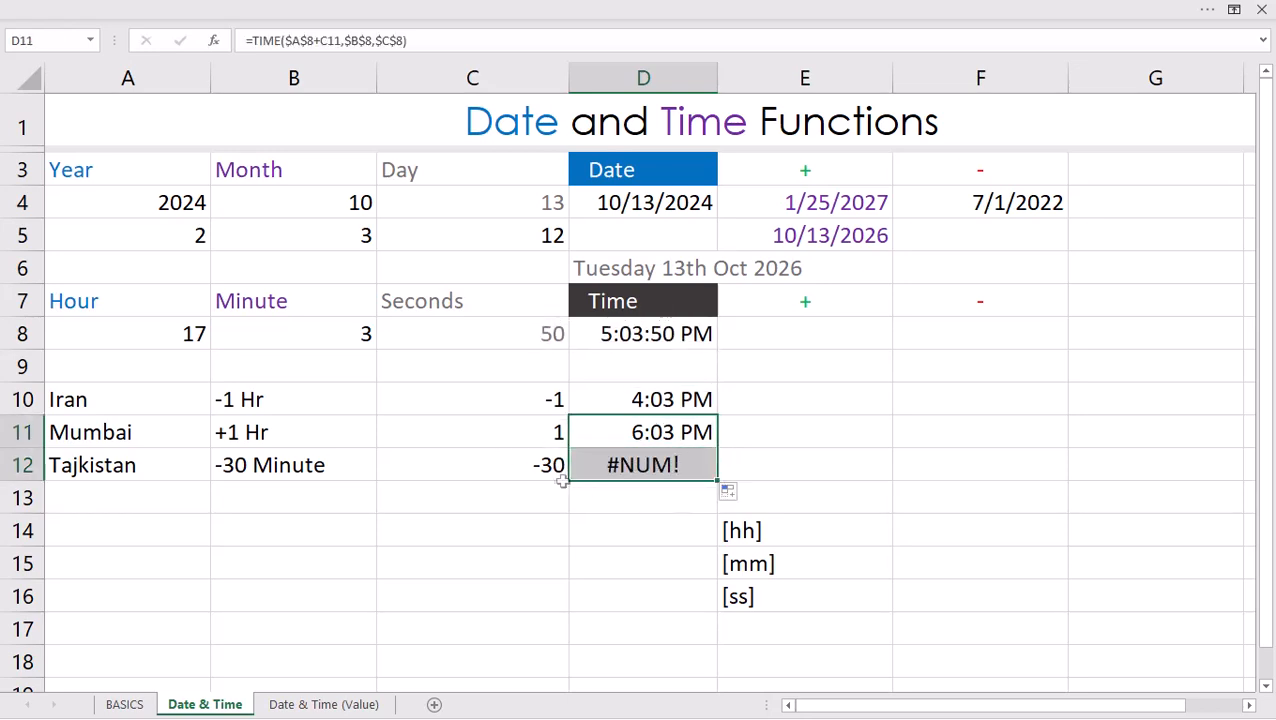
- Replace the content of D12 with the formula =TIME(A8+C12,B8,C8) for Tajkistan
{"action": "left_click", "coordinate": [603, 467]}
{"action": "type", "text": "="}
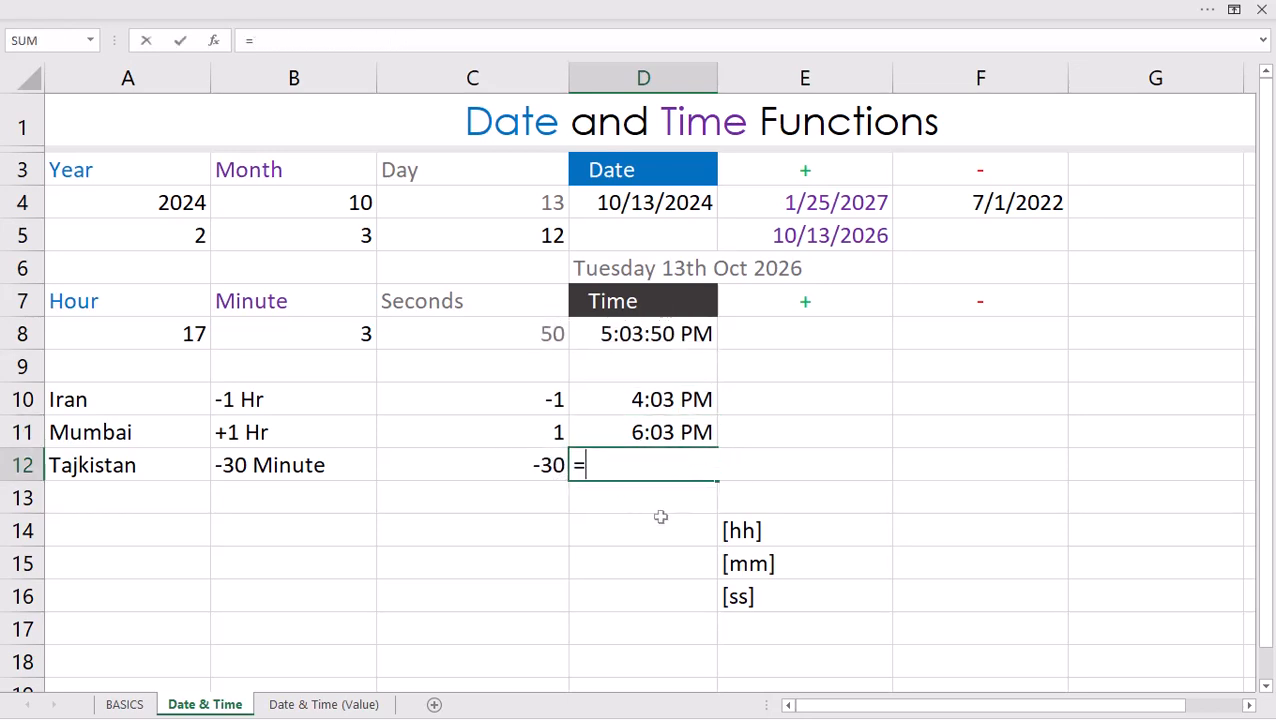
{"action": "type", "text": "hour"}
{"action": "key", "text": "Tab"}
{"action": "key", "text": "BackSpace"}
{"action": "key", "text": "BackSpace"}
{"action": "key", "text": "BackSpace"}
{"action": "key", "text": "BackSpace"}
{"action": "key", "text": "BackSpace"}
{"action": "type", "text": "time"}
{"action": "key", "text": "Tab"}
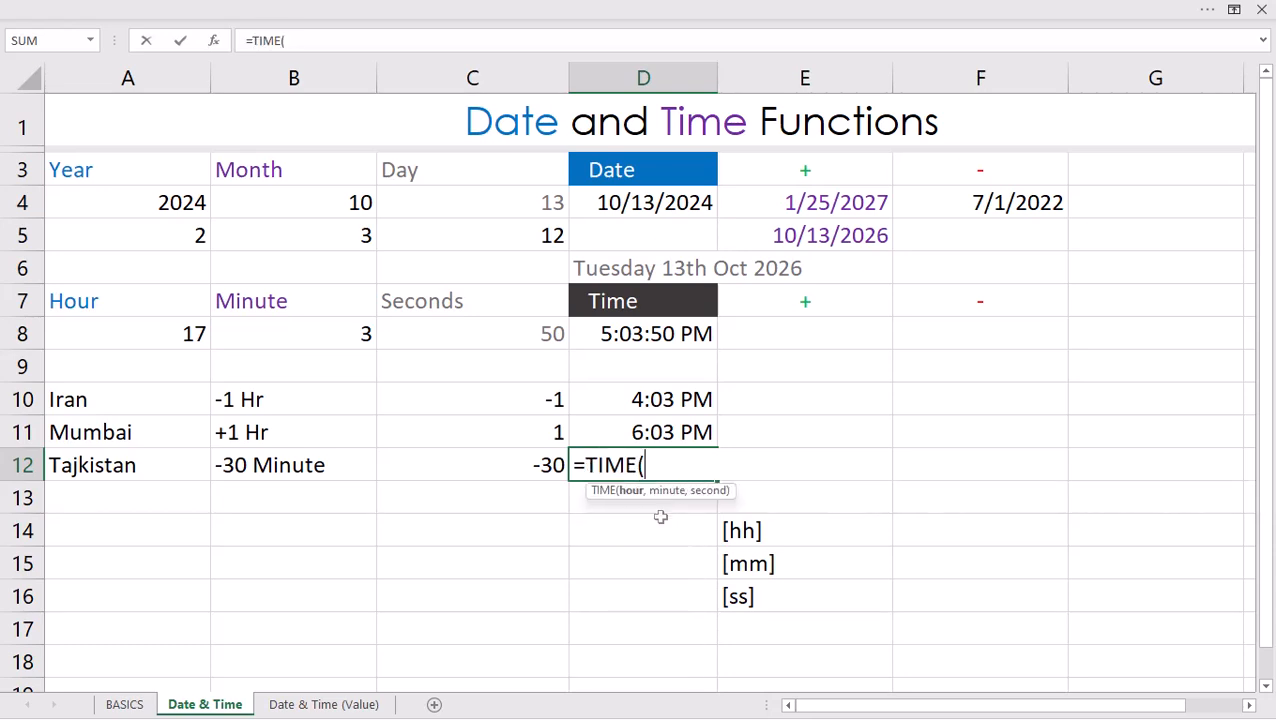
{"action": "left_click", "coordinate": [168, 334]}
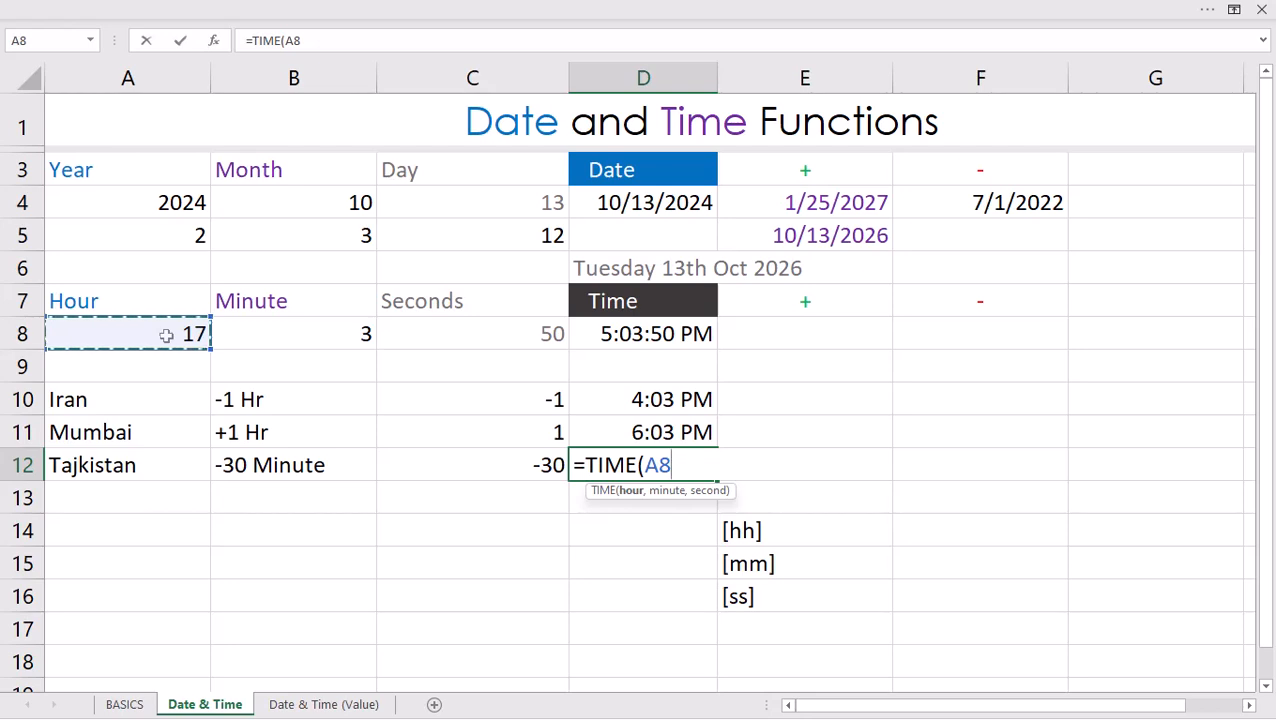
{"action": "type", "text": "+"}
{"action": "left_click", "coordinate": [521, 466]}
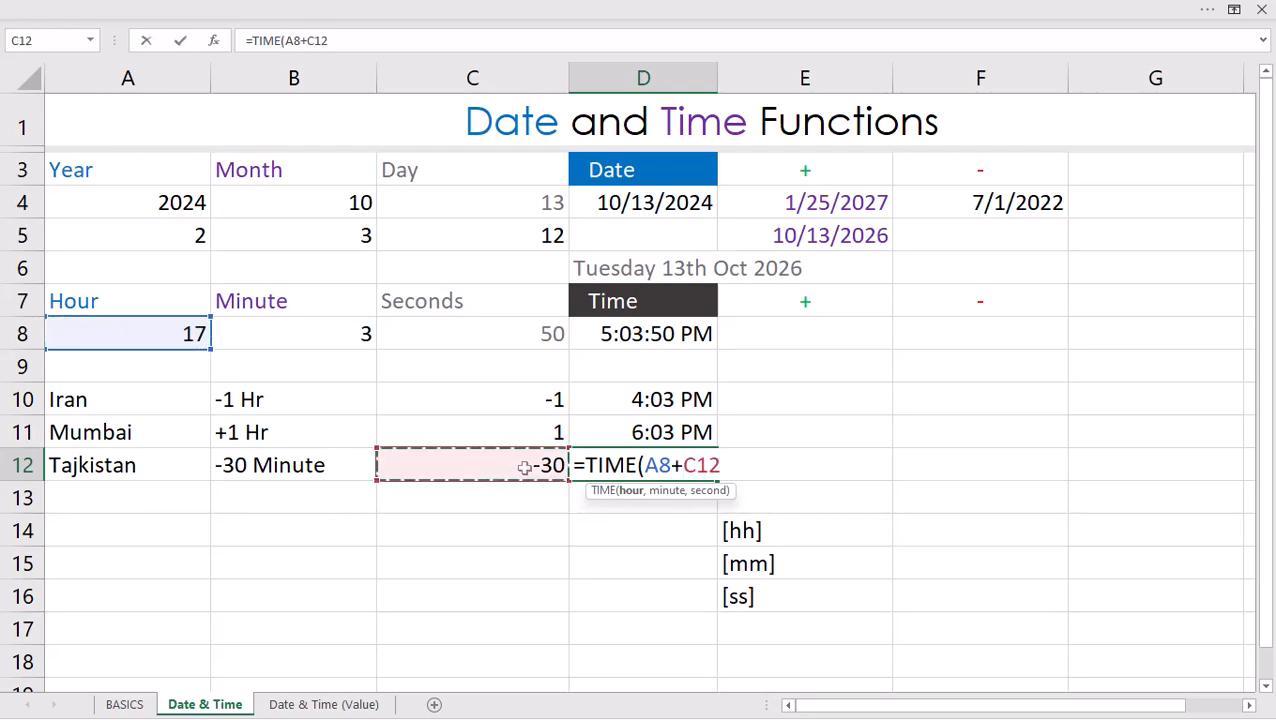
{"action": "type", "text": ","}
{"action": "left_click", "coordinate": [330, 333]}
{"action": "type", "text": ","}
{"action": "left_click", "coordinate": [485, 348]}
{"action": "key", "text": "Return"}
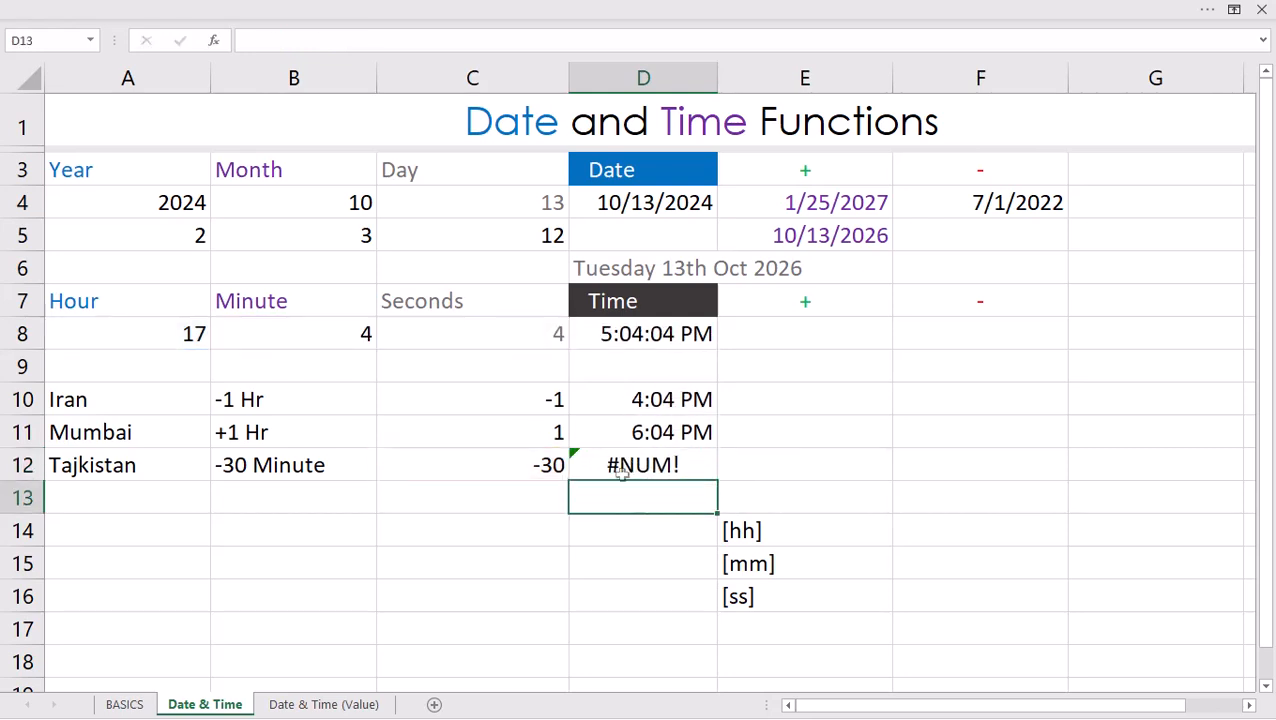
- Move the C12 offset from the hour to the minute argument in D12, making the formula =TIME(A8,B8+C12,C8)
{"action": "left_click", "coordinate": [633, 468]}
{"action": "double_click", "coordinate": [633, 468]}
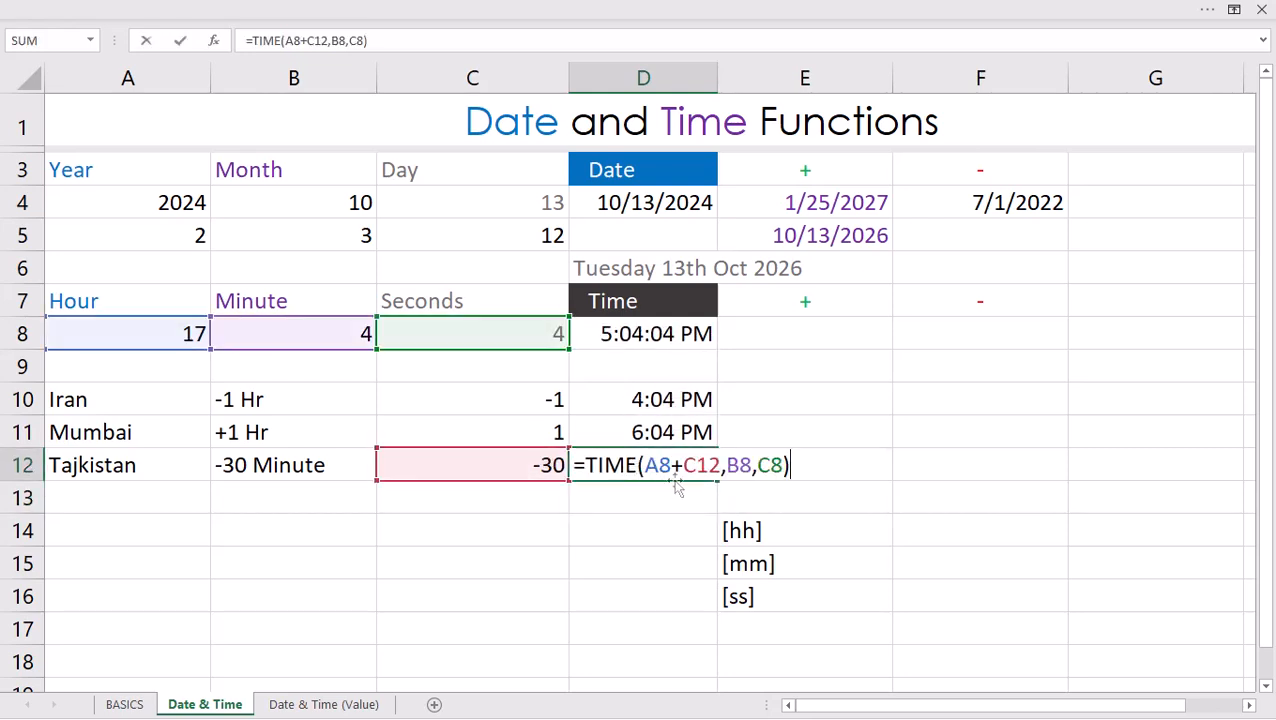
{"action": "left_click", "coordinate": [670, 465]}
{"action": "left_click_drag", "start_coordinate": [671, 465], "coordinate": [720, 466]}
{"action": "key", "text": "BackSpace"}
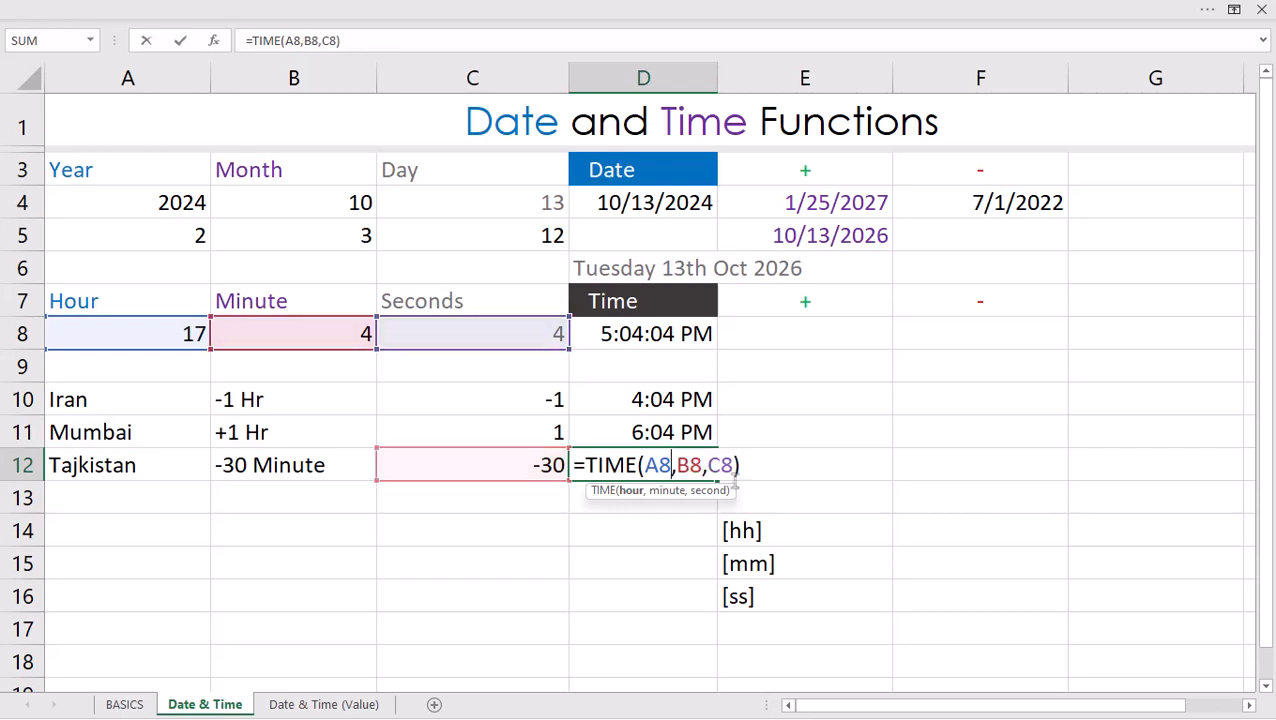
{"action": "left_click", "coordinate": [704, 465]}
{"action": "type", "text": "+"}
{"action": "left_click", "coordinate": [507, 463]}
{"action": "key", "text": "Return"}
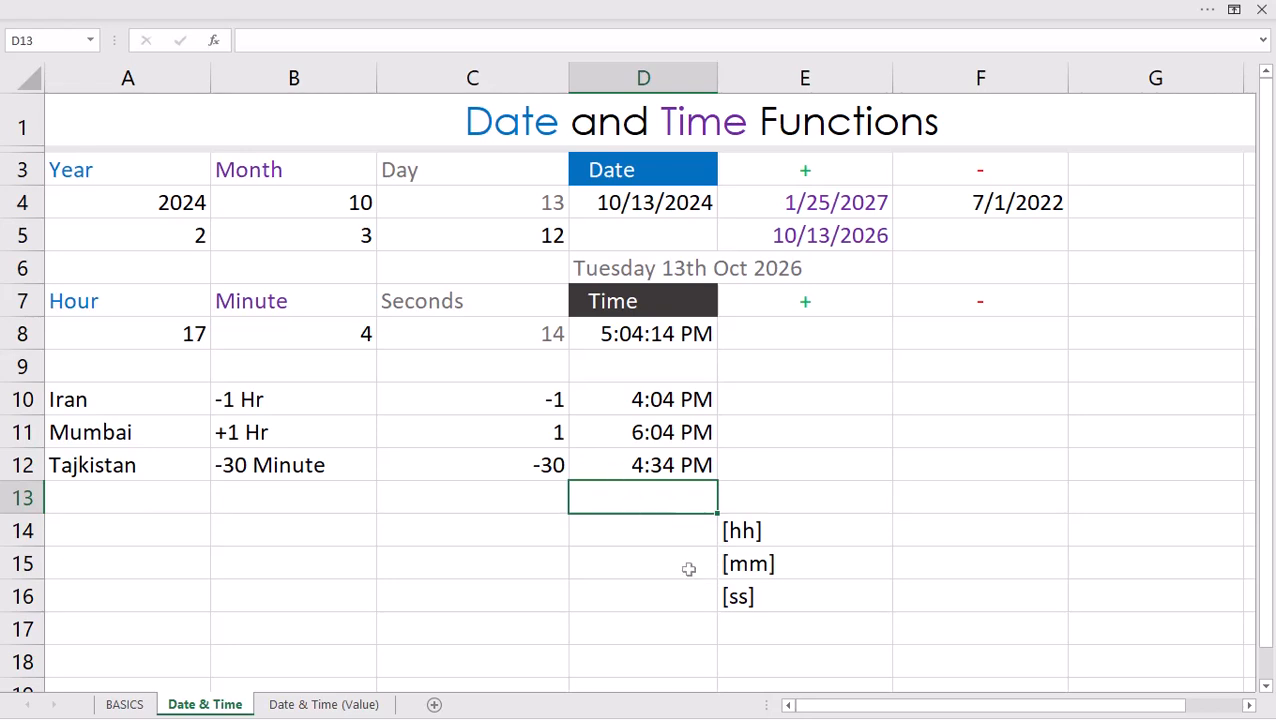
- Enter the duration 44:34 in F14, beside the [hh] format code
{"action": "left_click", "coordinate": [761, 535]}
{"action": "left_click", "coordinate": [763, 563]}
{"action": "left_click", "coordinate": [763, 596]}
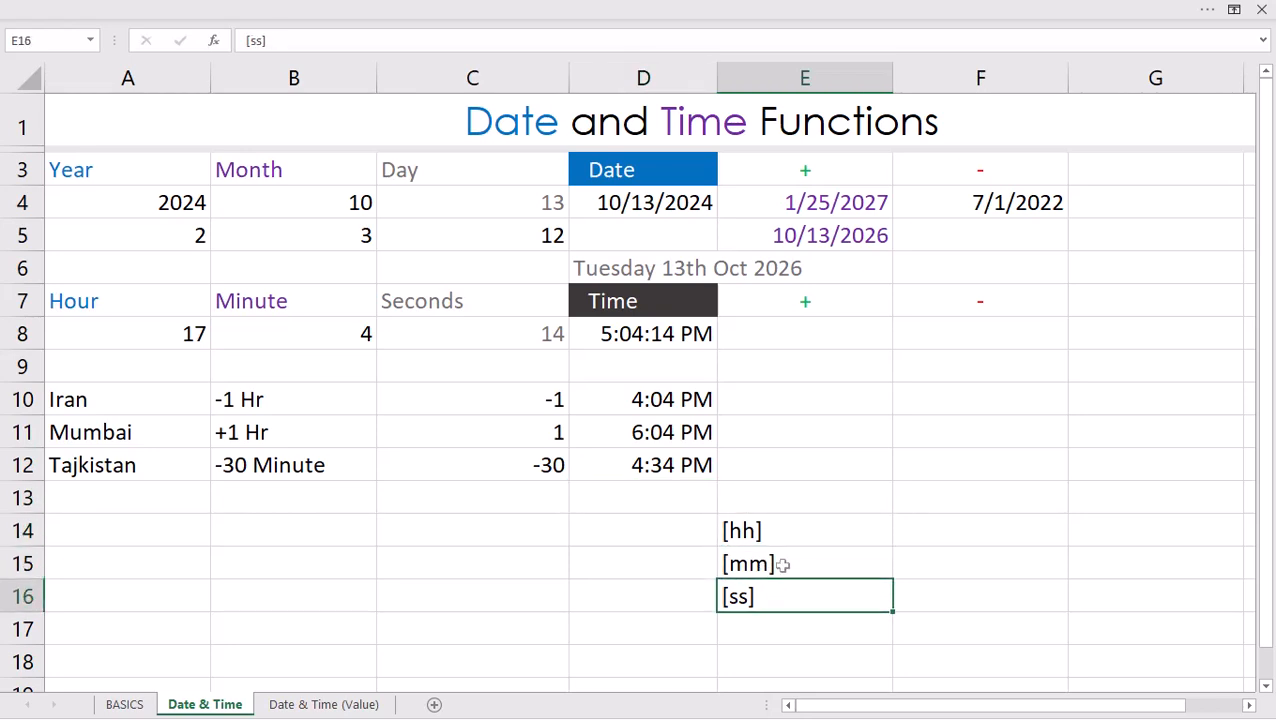
{"action": "left_click", "coordinate": [934, 534]}
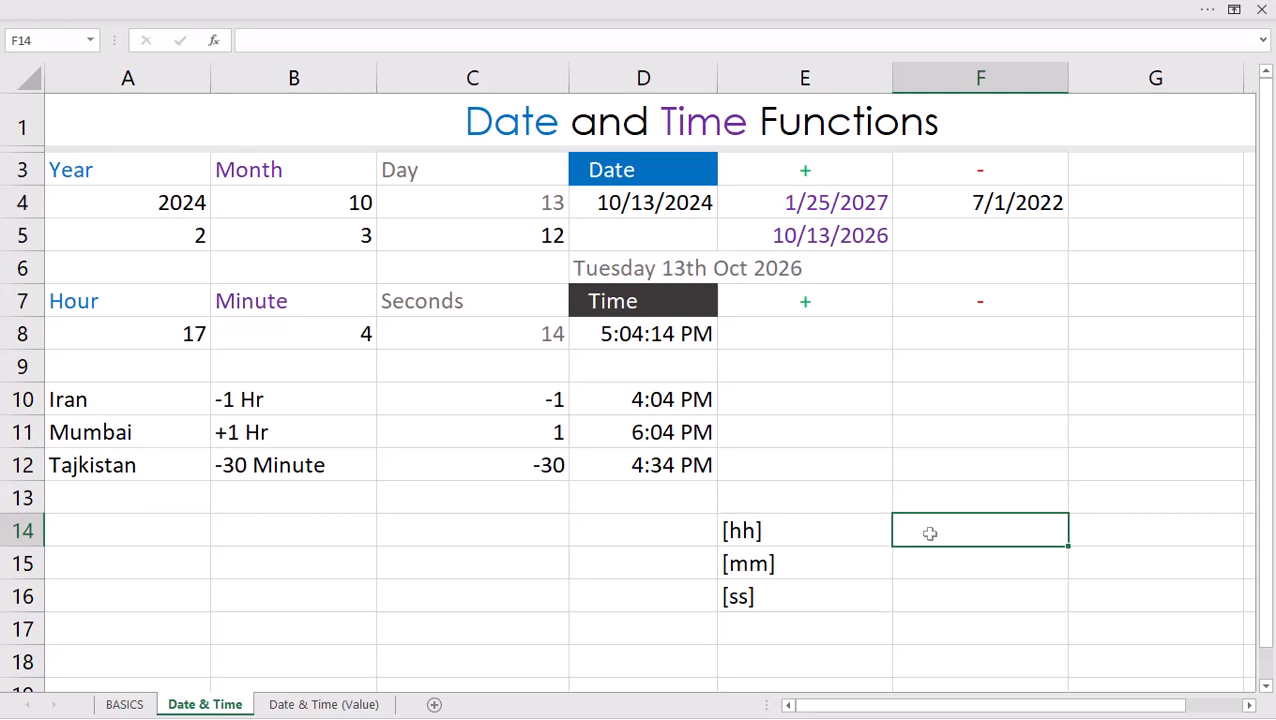
{"action": "type", "text": "44:34"}
{"action": "key", "text": "Return"}
- Apply the standard time format to F14 and re-enter its existing value
{"action": "left_click", "coordinate": [930, 533]}
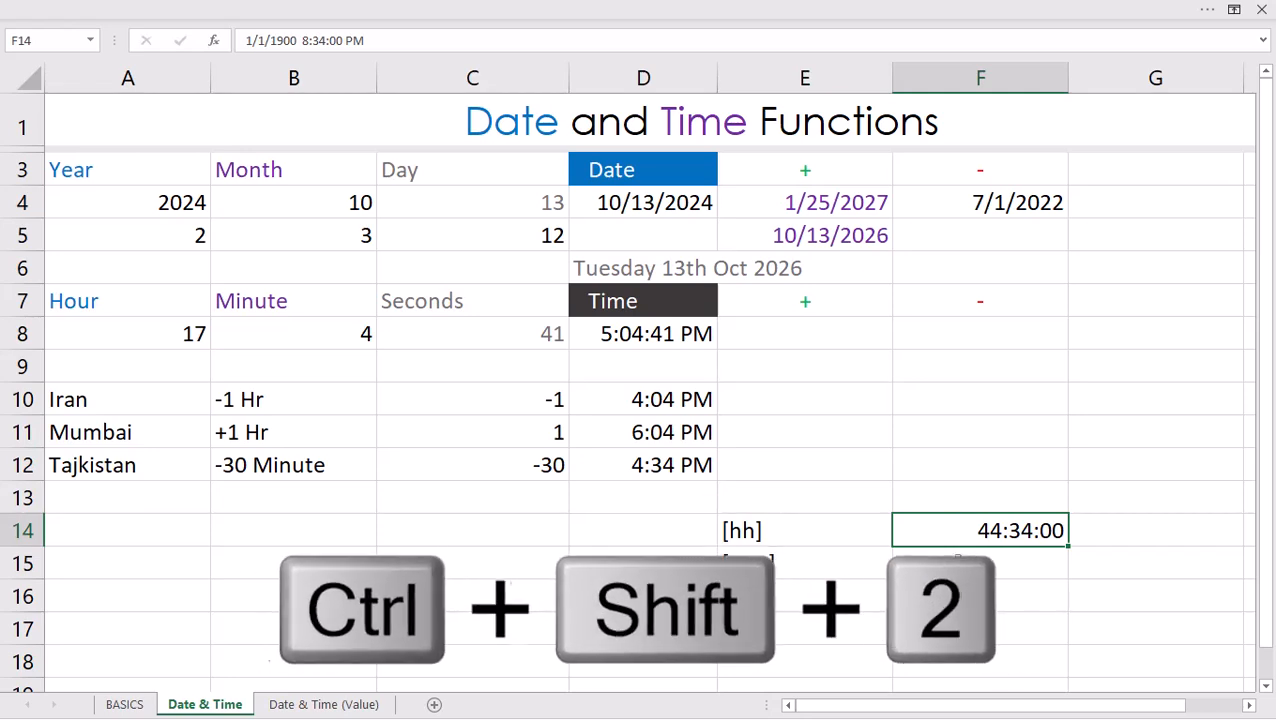
{"action": "key", "text": "ctrl+shift+2"}
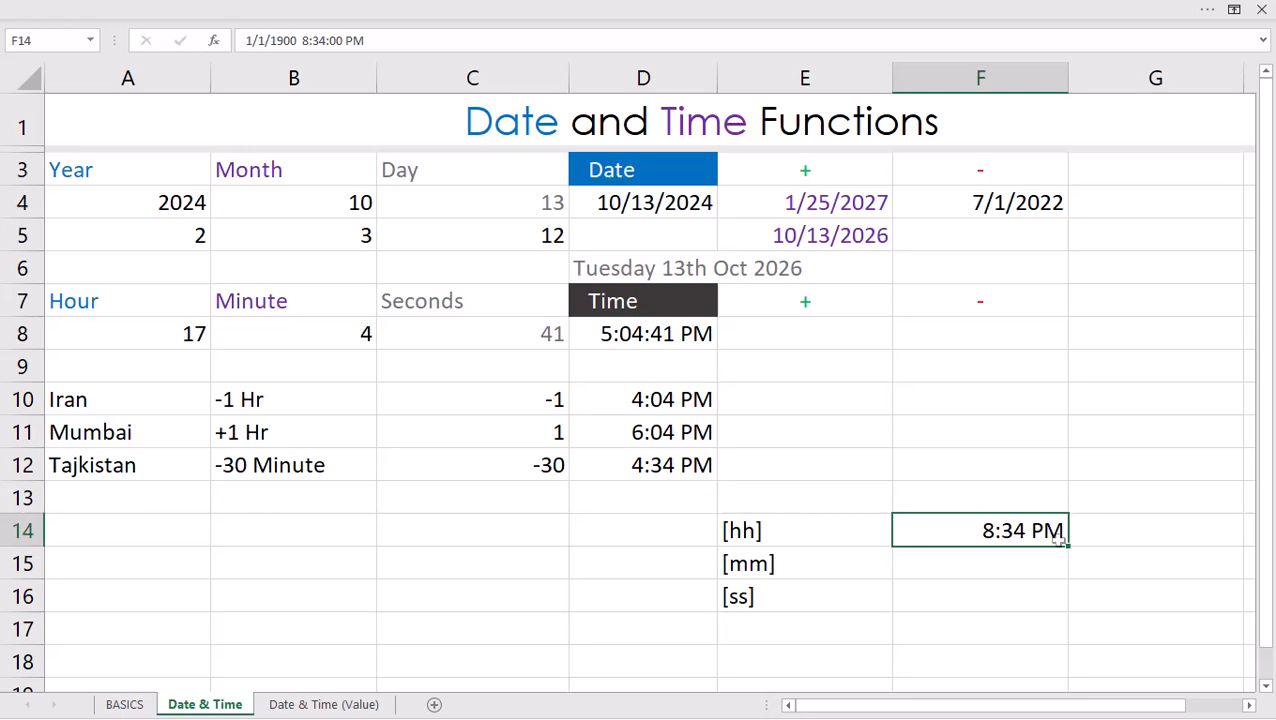
{"action": "key", "text": "F2"}
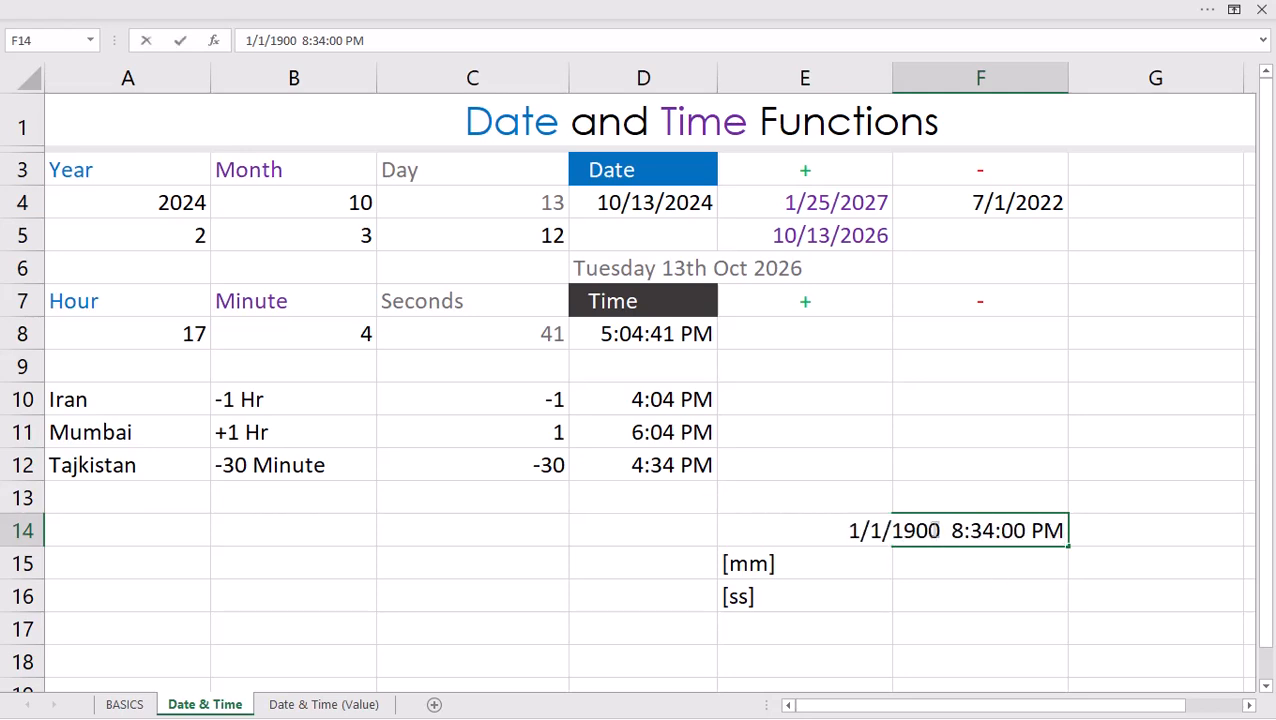
{"action": "key", "text": "Return"}
- Enter =TEXT(F14,"[hh]") in G14 to convert the F14 duration to total hours
{"action": "left_click", "coordinate": [1092, 535]}
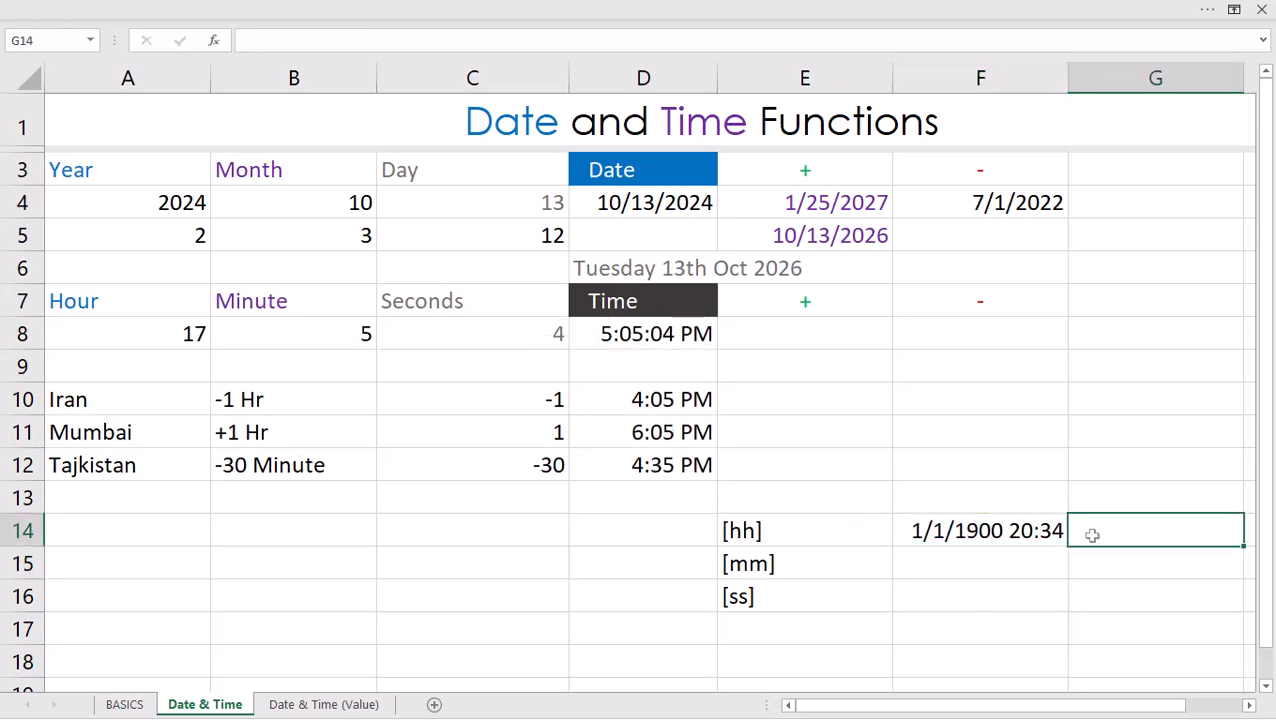
{"action": "type", "text": "=tex"}
{"action": "key", "text": "Tab"}
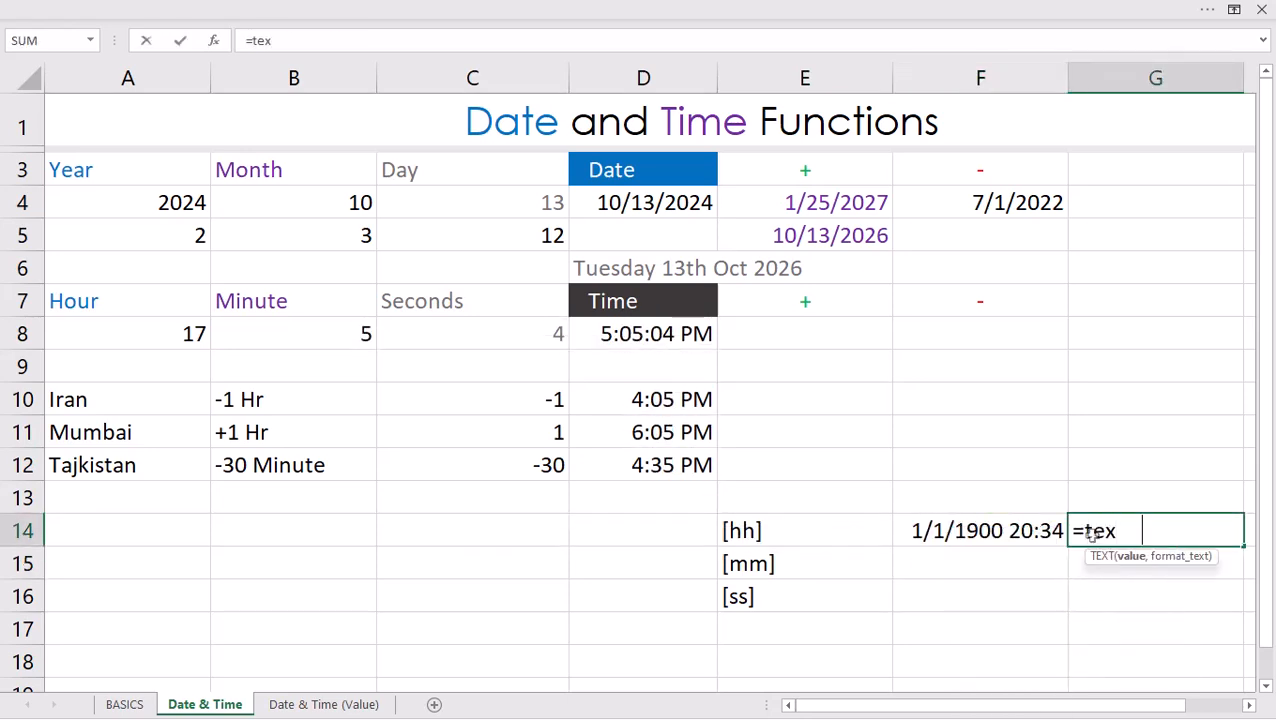
{"action": "left_click", "coordinate": [1024, 530]}
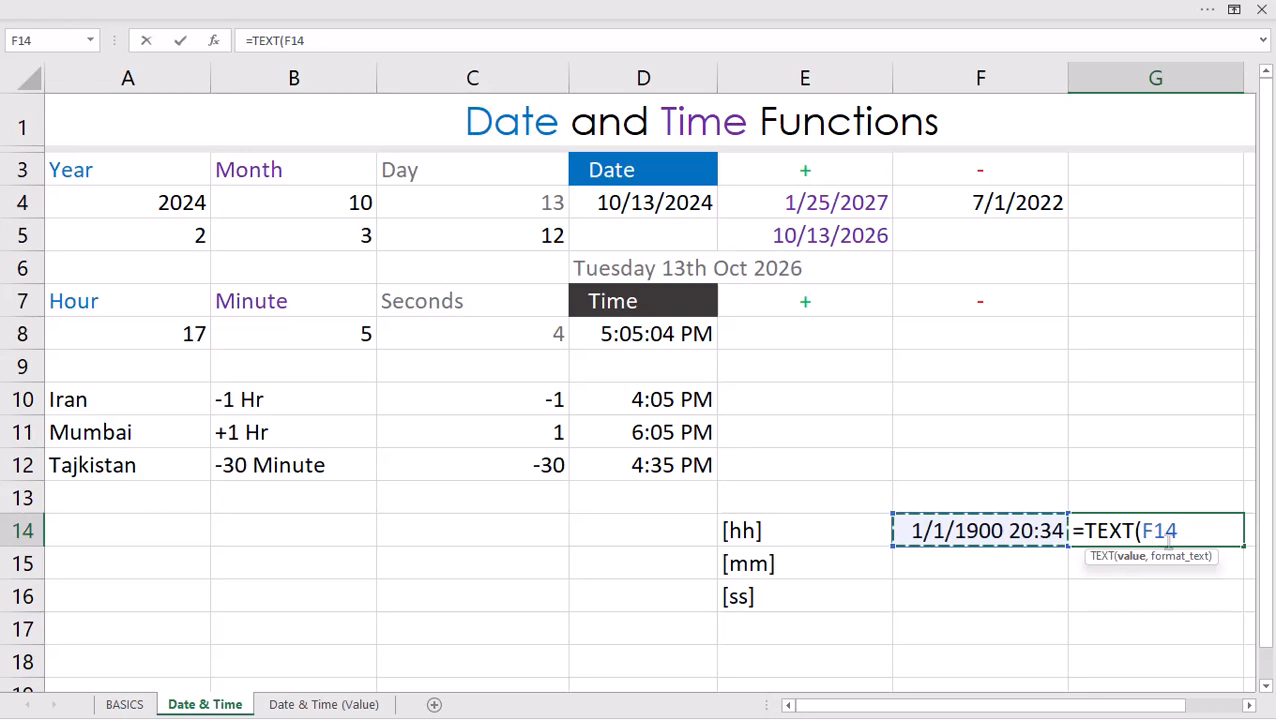
{"action": "type", "text": ","}
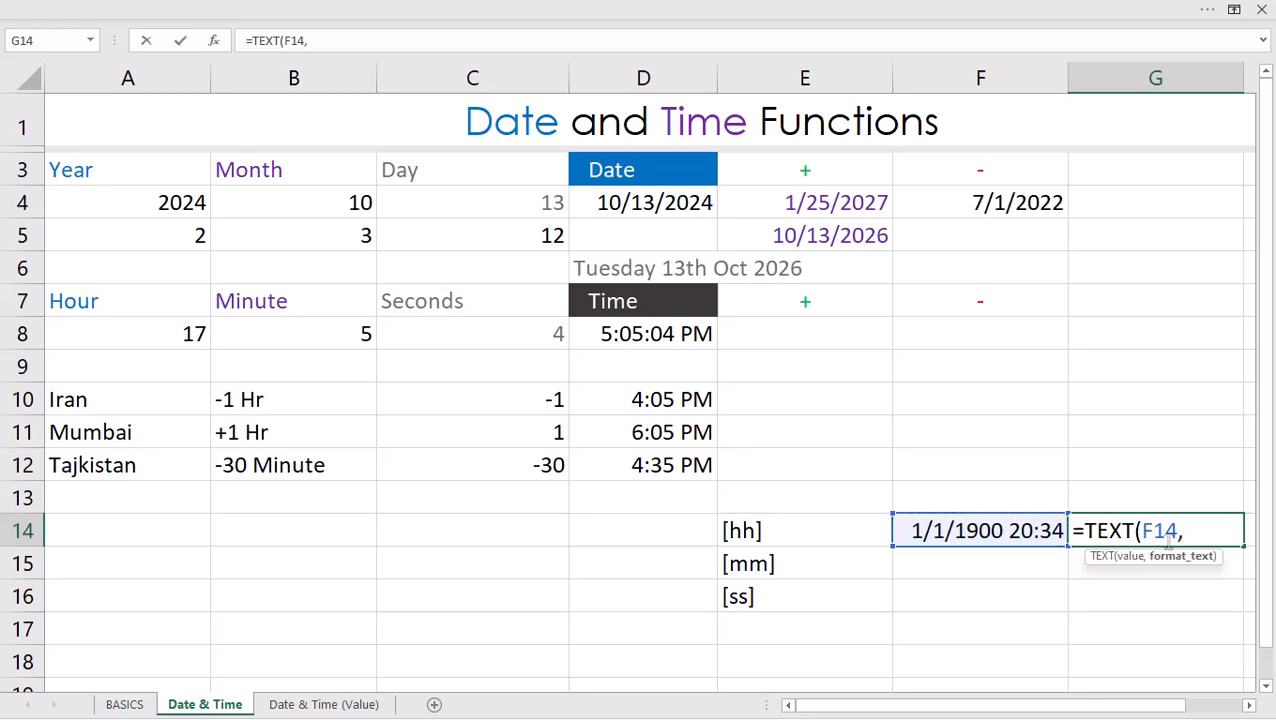
{"action": "type", "text": "\"[hh]\""}
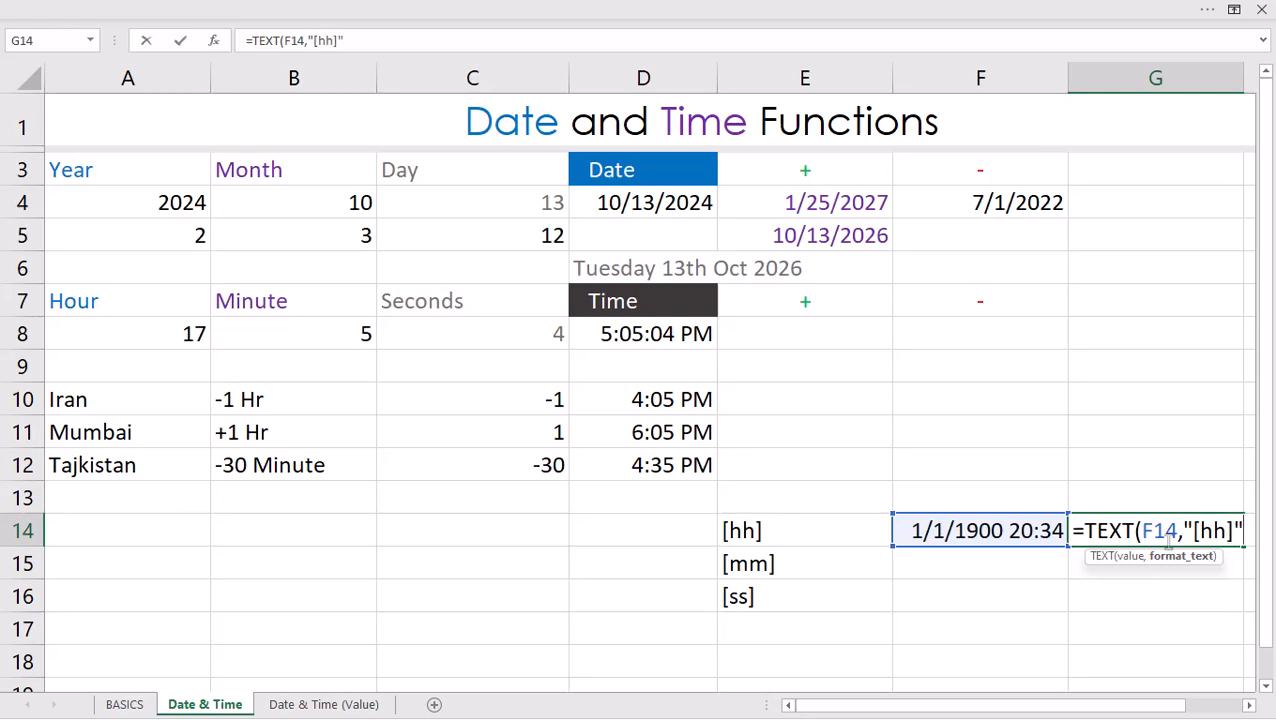
{"action": "key", "text": "Return"}
{"action": "left_click", "coordinate": [1168, 541]}
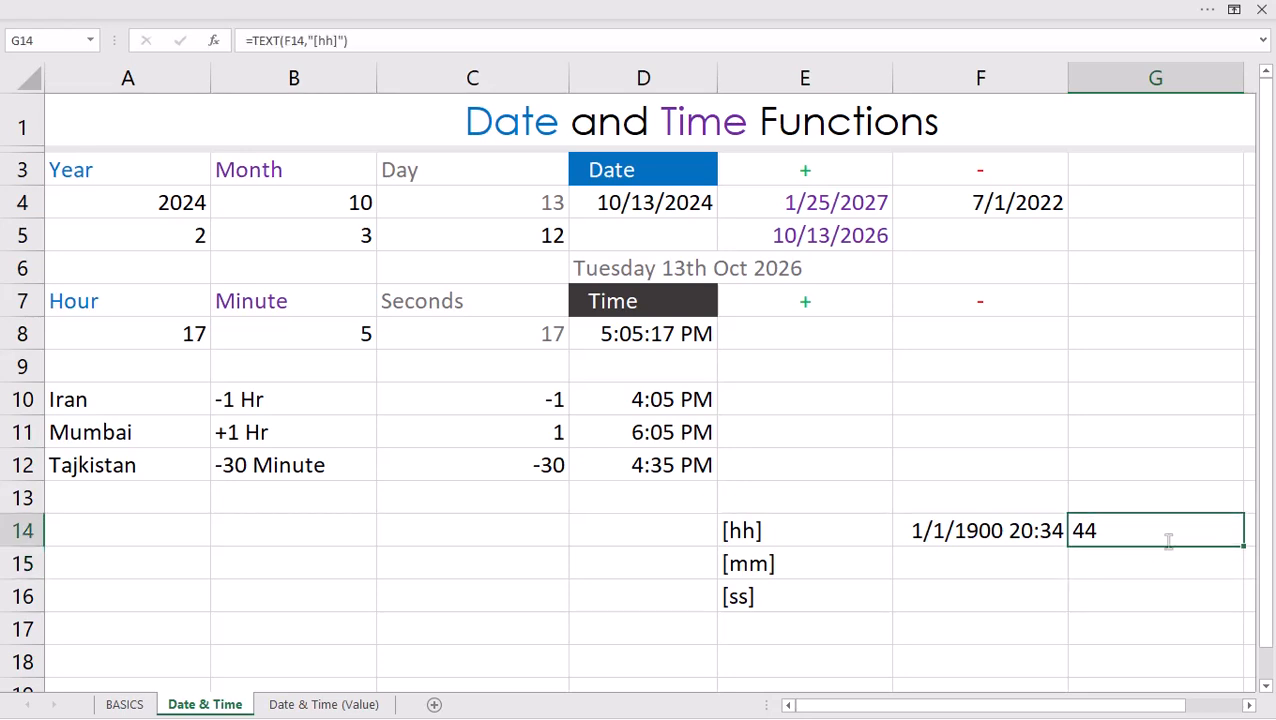
{"action": "key", "text": "Down"}
{"action": "key", "text": "Left"}
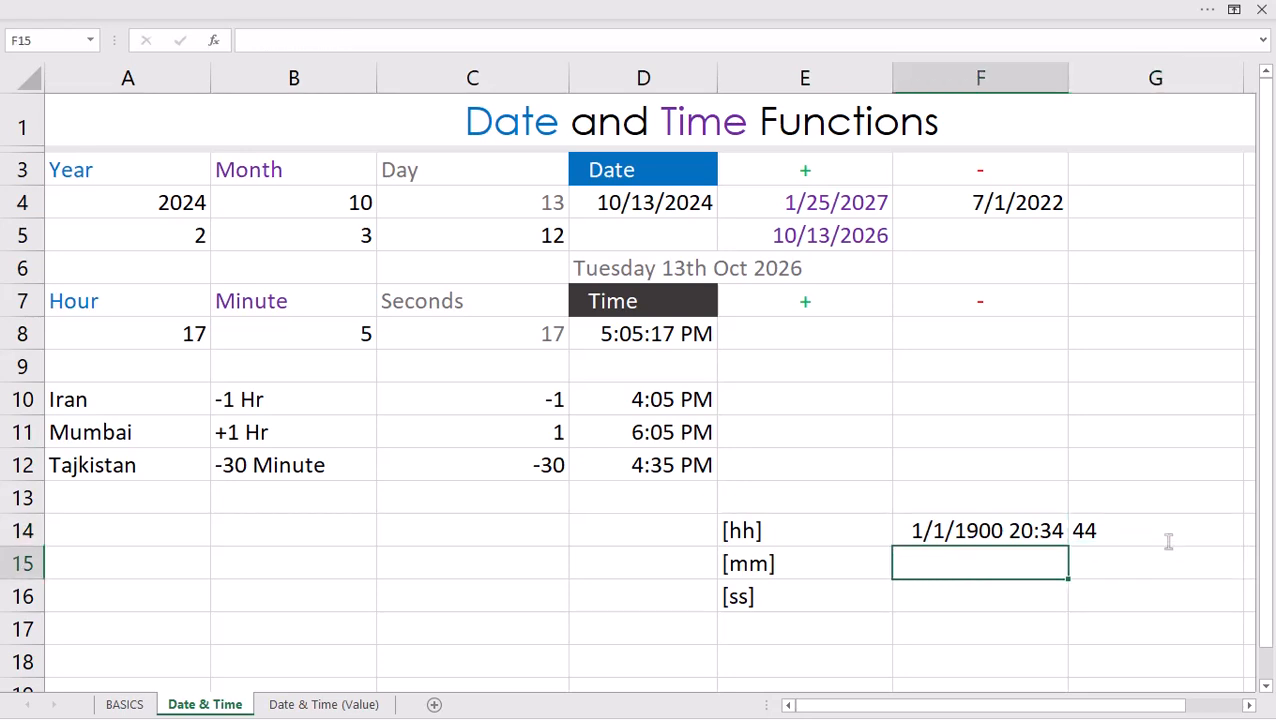
{"action": "type", "text": "780"}
{"action": "key", "text": "Return"}
{"action": "key", "text": "Up"}
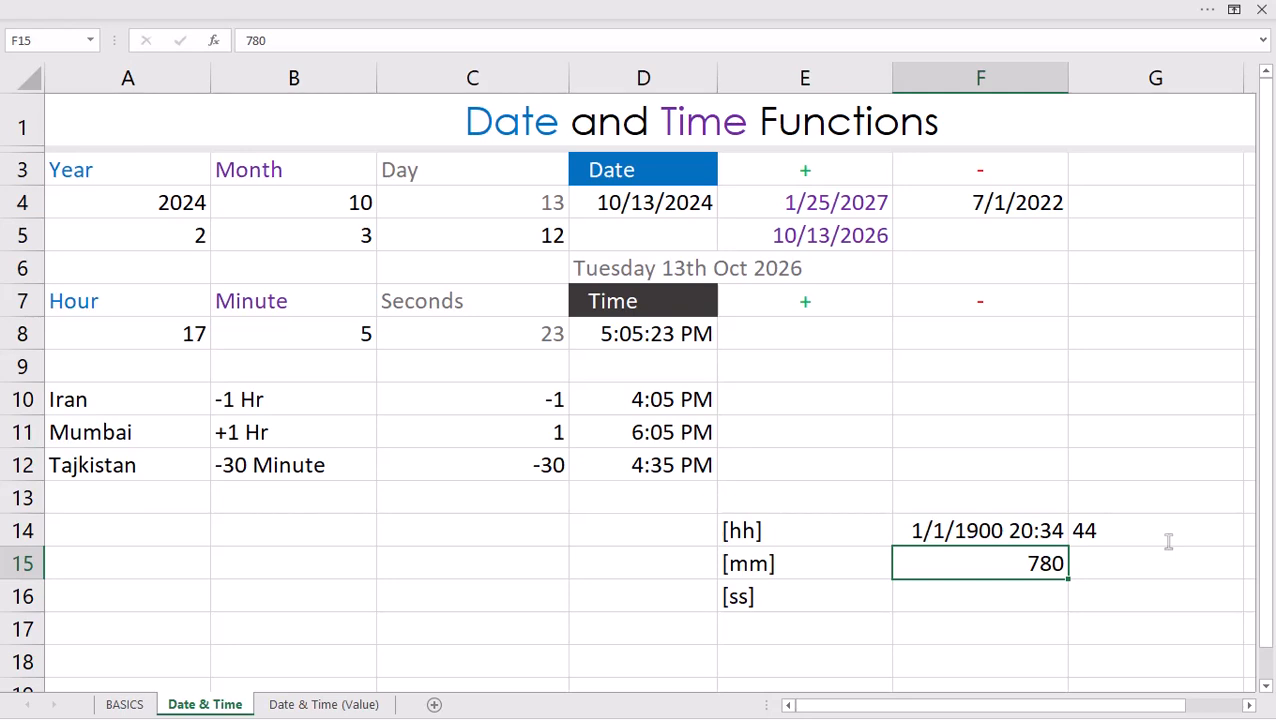
{"action": "key", "text": "Delete"}
- Enter the duration 2:30 in F15, beside the [mm] format code
{"action": "type", "text": "2:30"}
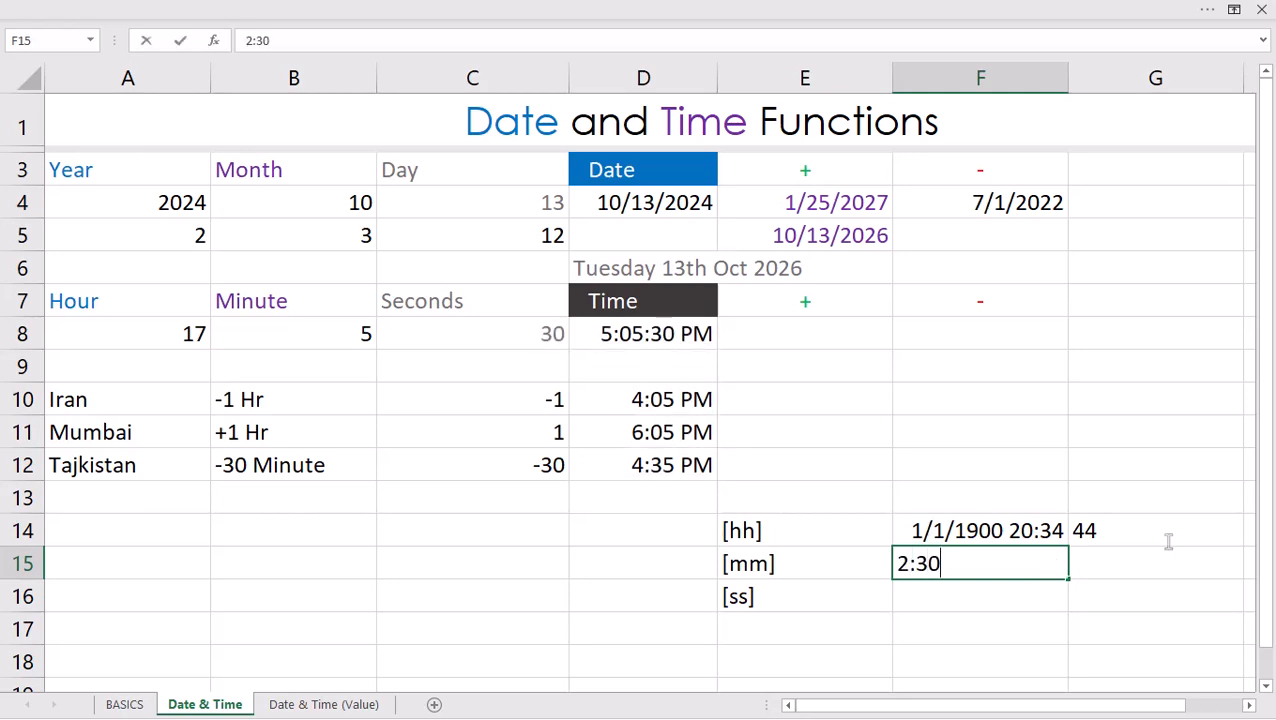
{"action": "key", "text": "Return"}
{"action": "key", "text": "Up"}
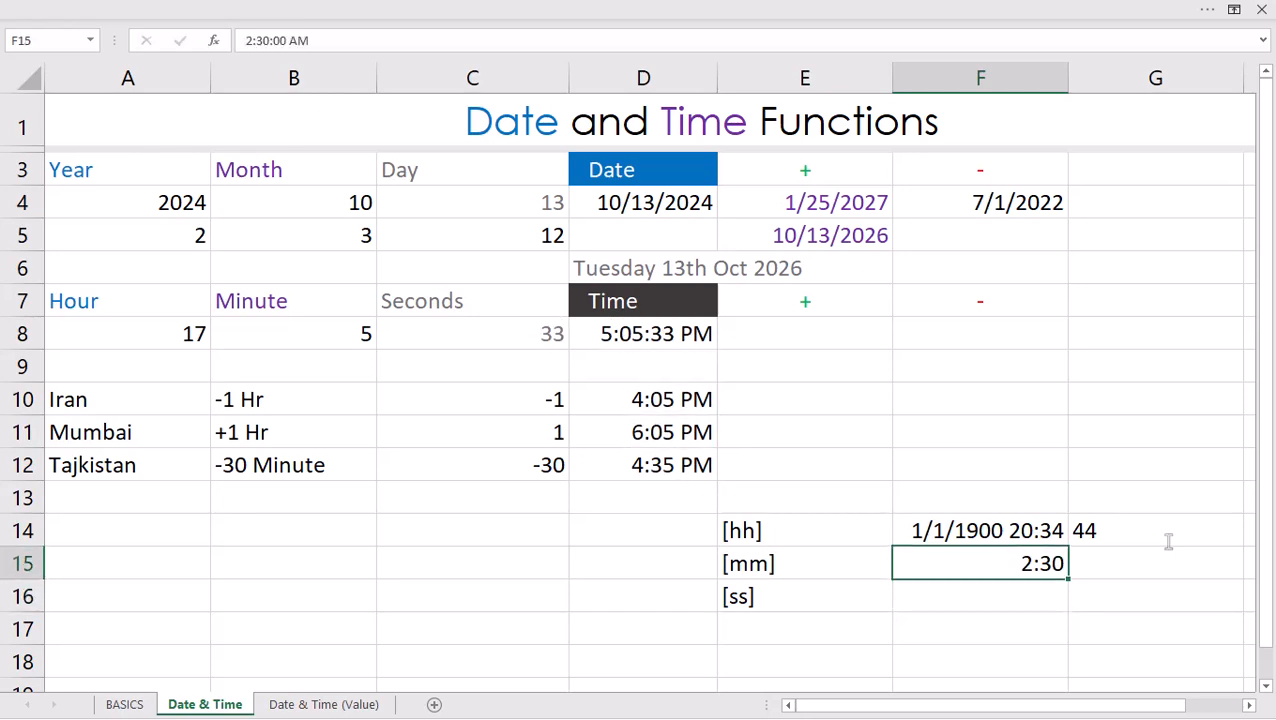
- Enter =TEXT(F15,"[mm]") in G15 to convert the F15 duration to total minutes
{"action": "key", "text": "Right"}
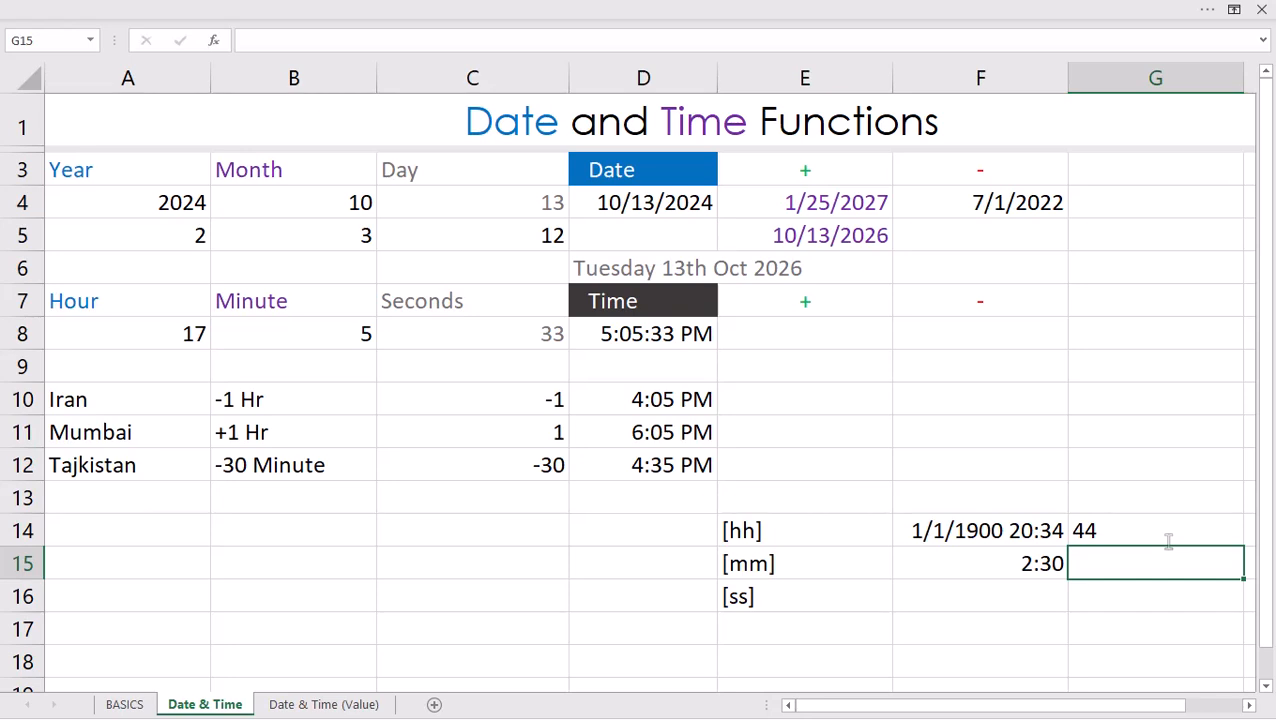
{"action": "type", "text": "=text"}
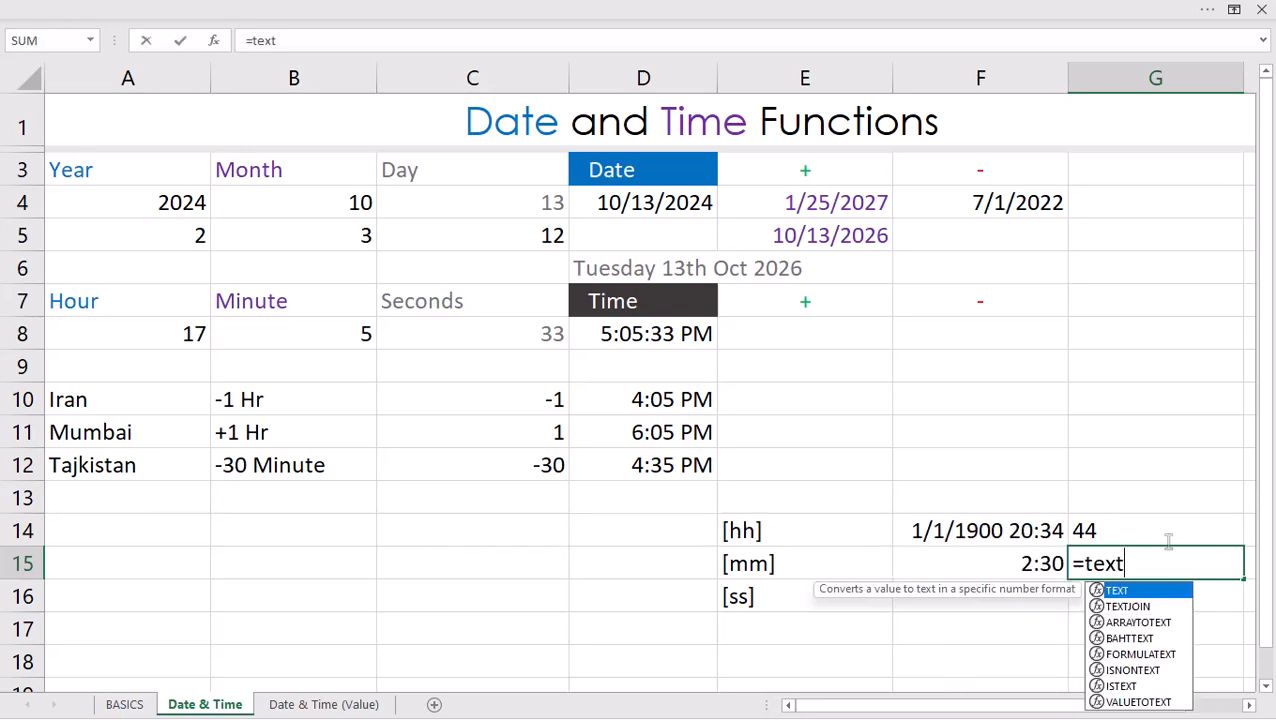
{"action": "key", "text": "Tab"}
{"action": "key", "text": "Left"}
{"action": "type", "text": ","}
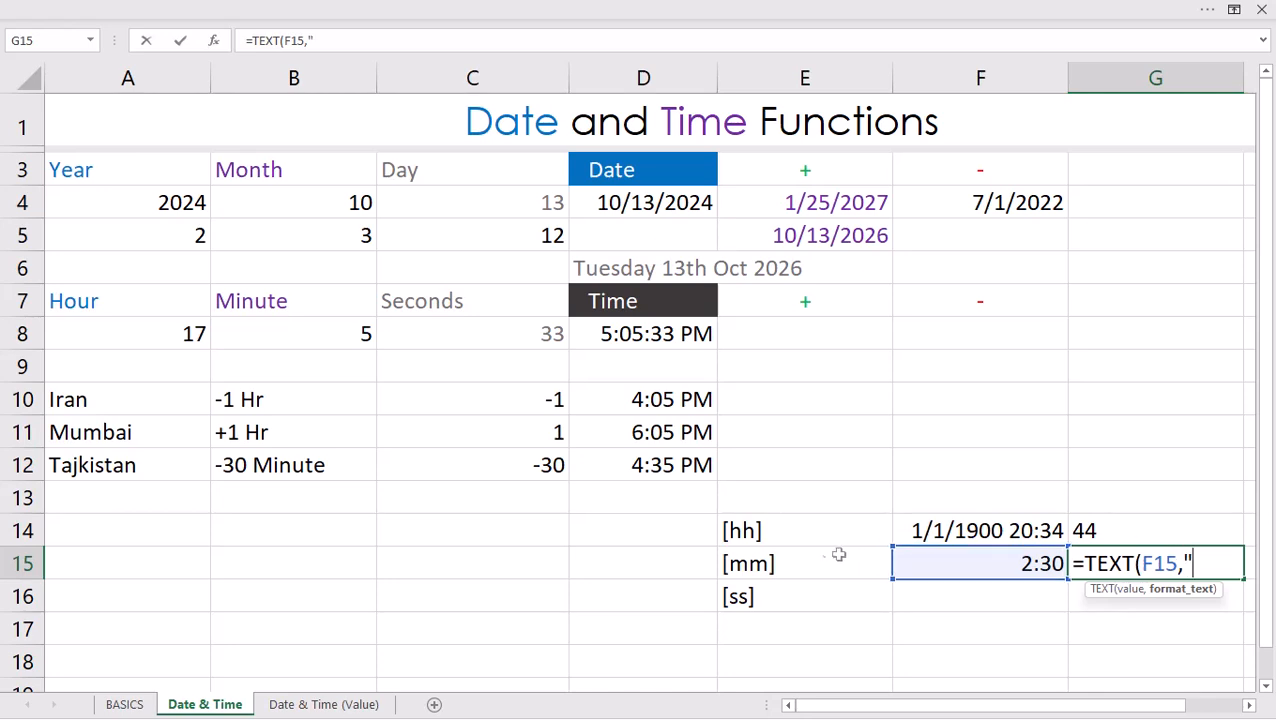
{"action": "type", "text": "\"["}
{"action": "type", "text": "mm]"}
{"action": "key", "text": "BackSpace"}
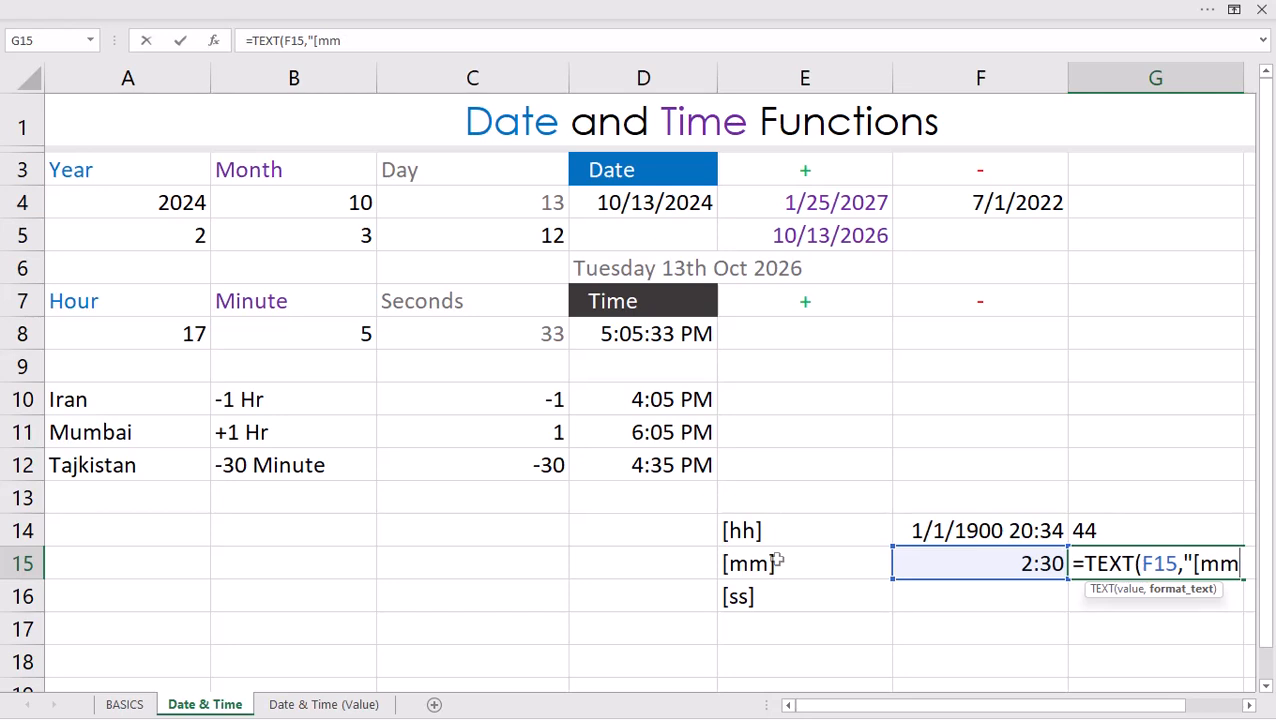
{"action": "type", "text": "]\""}
{"action": "key", "text": "Return"}
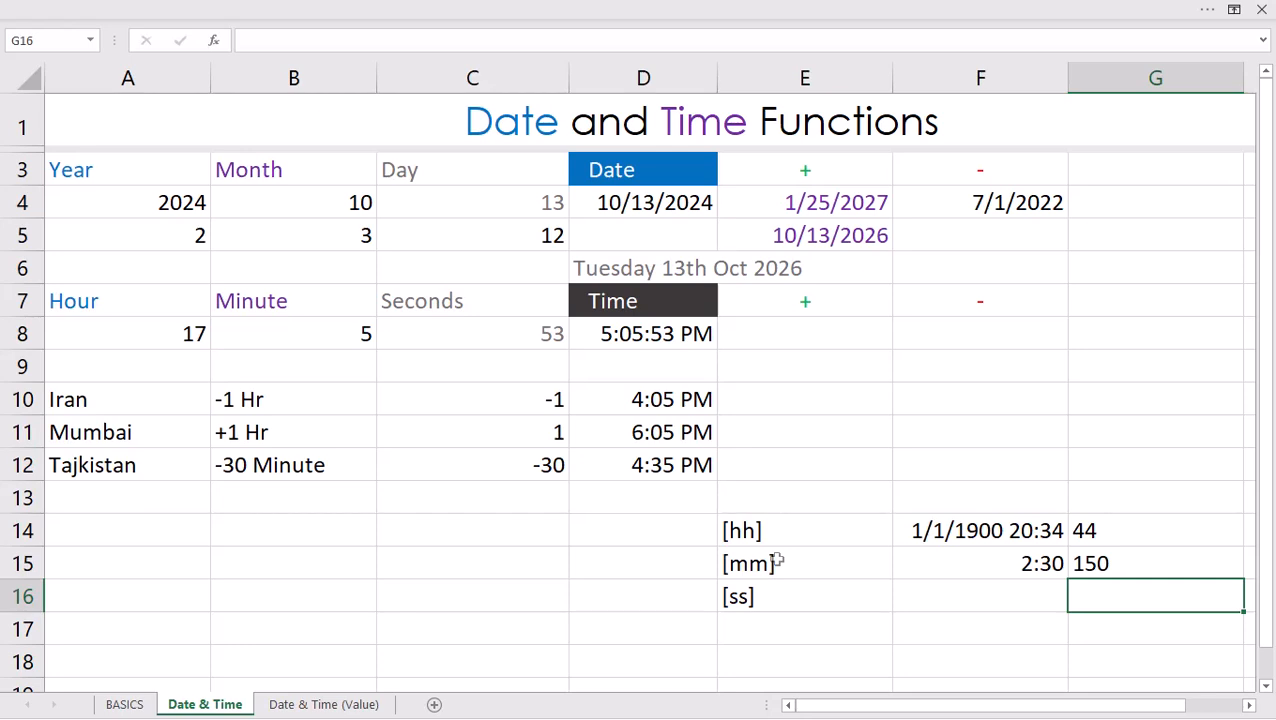
- Enter =TEXT(F15,"[ss]") in G16 to convert the F15 duration to total seconds
{"action": "type", "text": "=text"}
{"action": "key", "text": "Tab"}
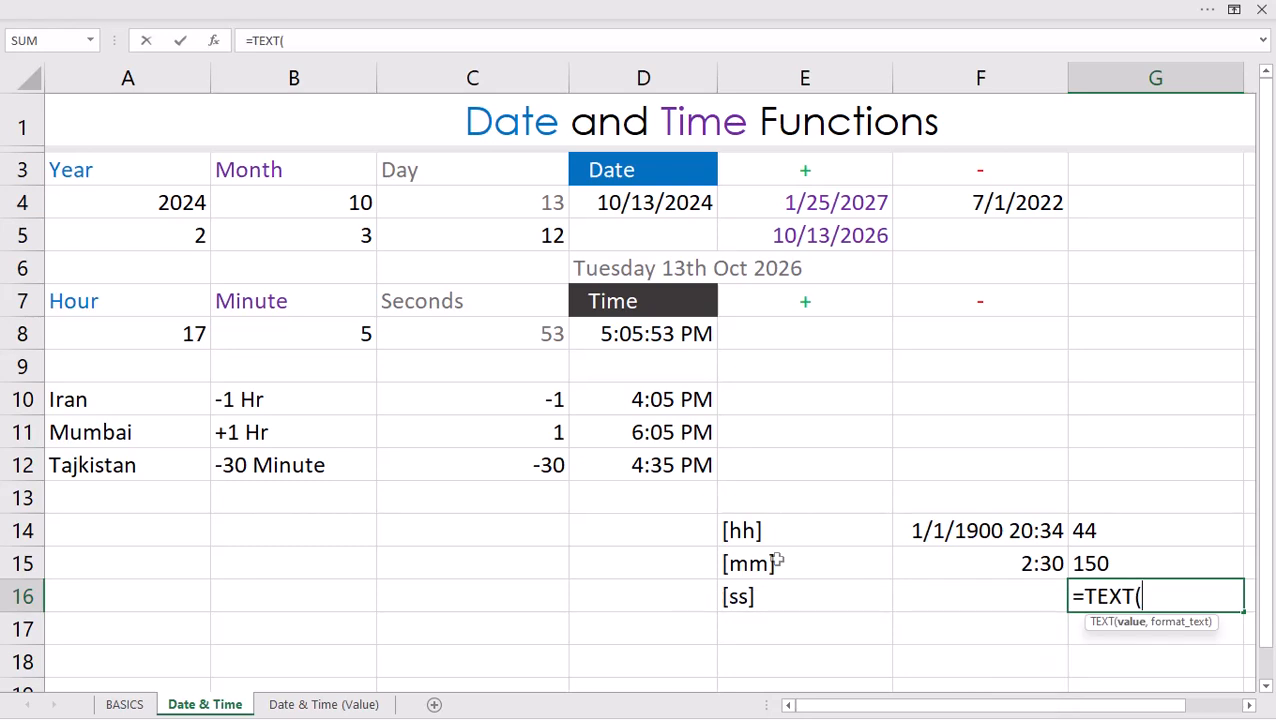
{"action": "left_click", "coordinate": [1006, 565]}
{"action": "type", "text": ",\"["}
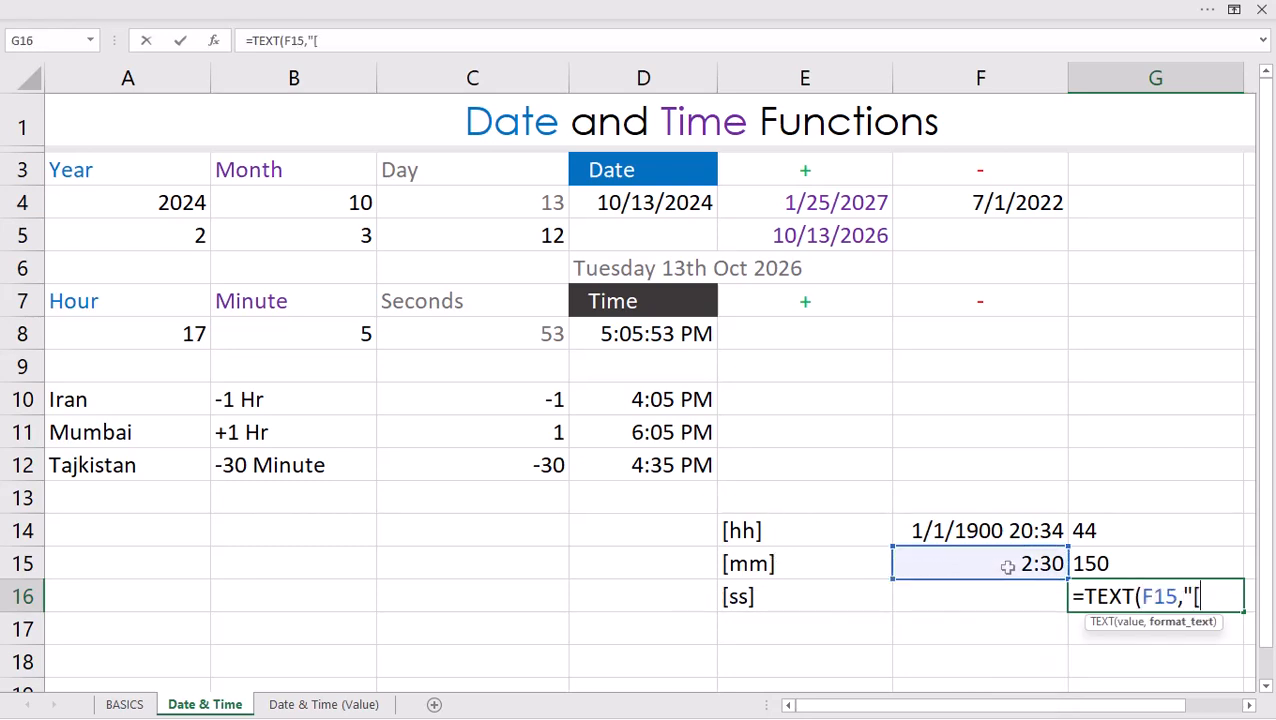
{"action": "type", "text": "ss]\")"}
{"action": "key", "text": "Return"}
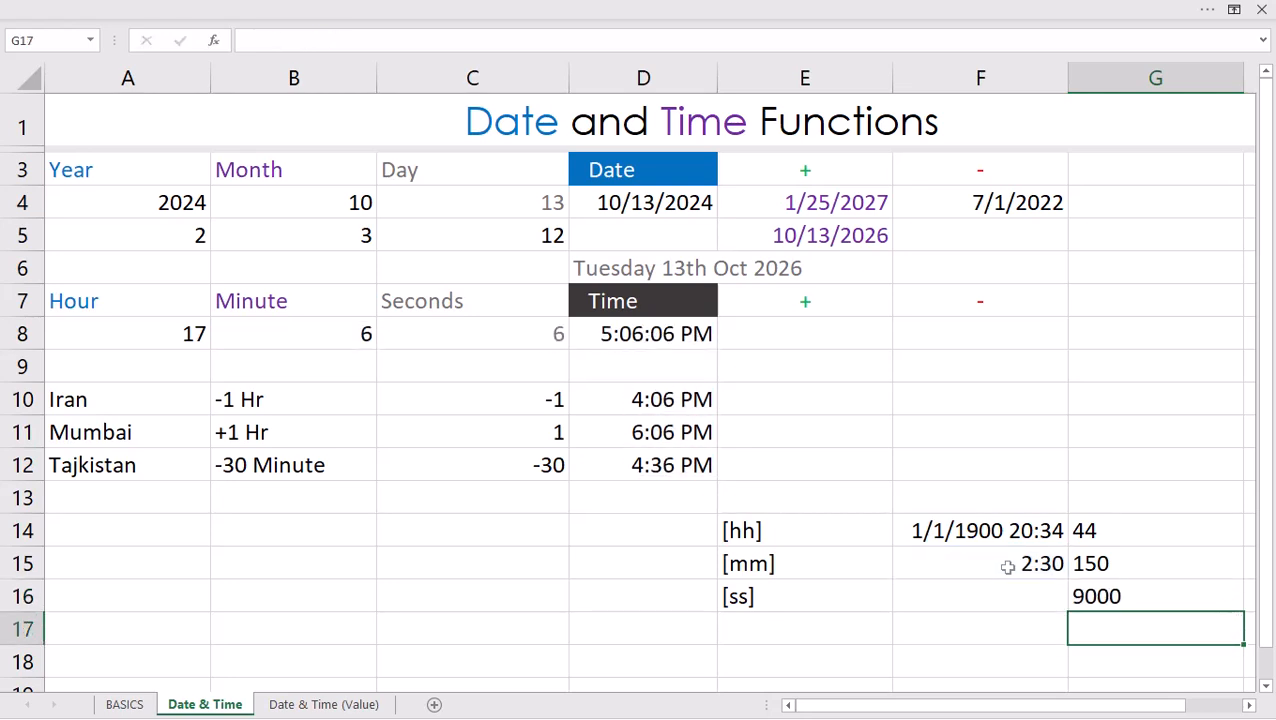
- Apply the custom number format [ss] to the duration in F15
{"action": "key", "text": "Left"}
{"action": "key", "text": "Up"}
{"action": "key", "text": "Up"}
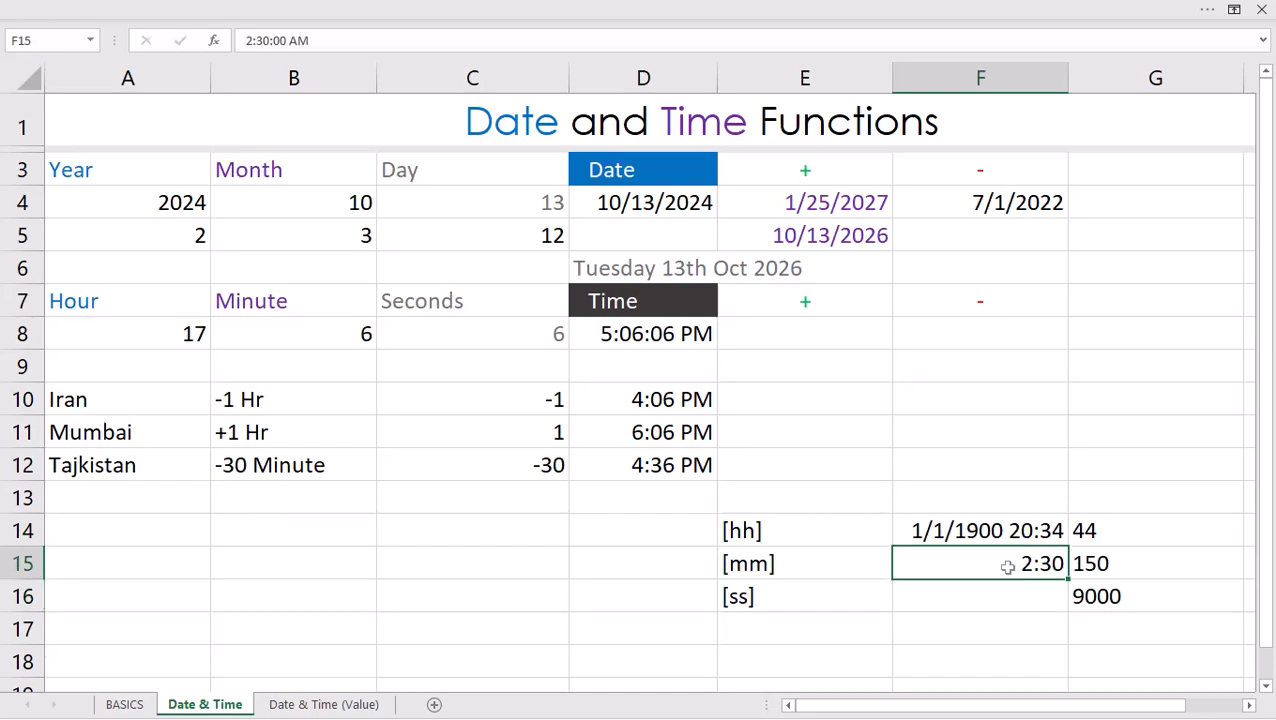
{"action": "key", "text": "ctrl+1"}
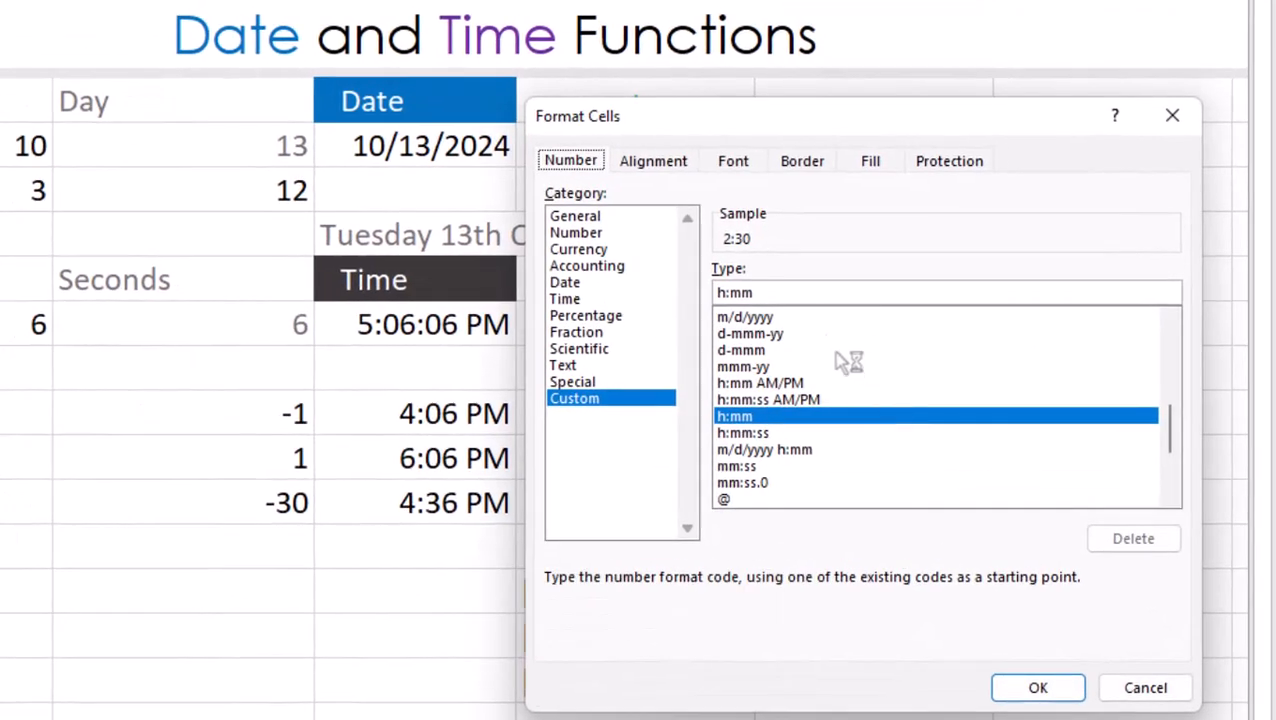
{"action": "left_click_drag", "start_coordinate": [775, 293], "coordinate": [692, 295]}
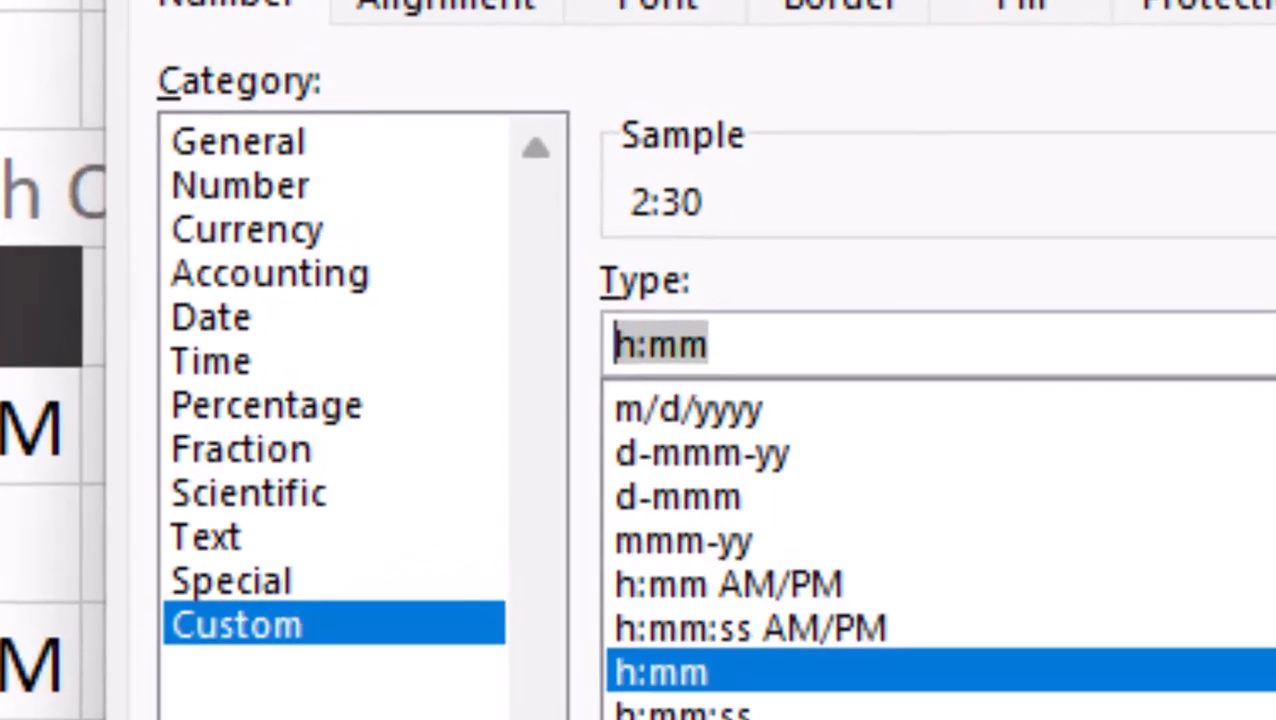
{"action": "type", "text": "[ss"}
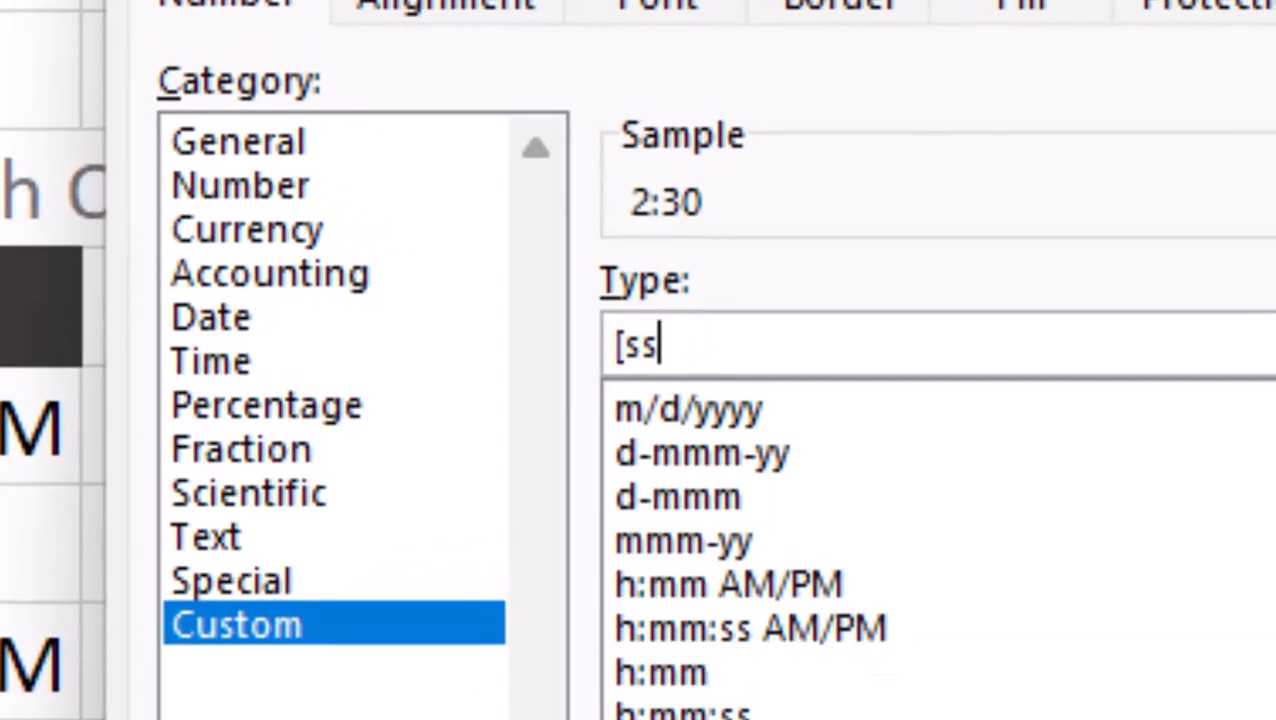
{"action": "type", "text": "]"}
{"action": "key", "text": "Return"}
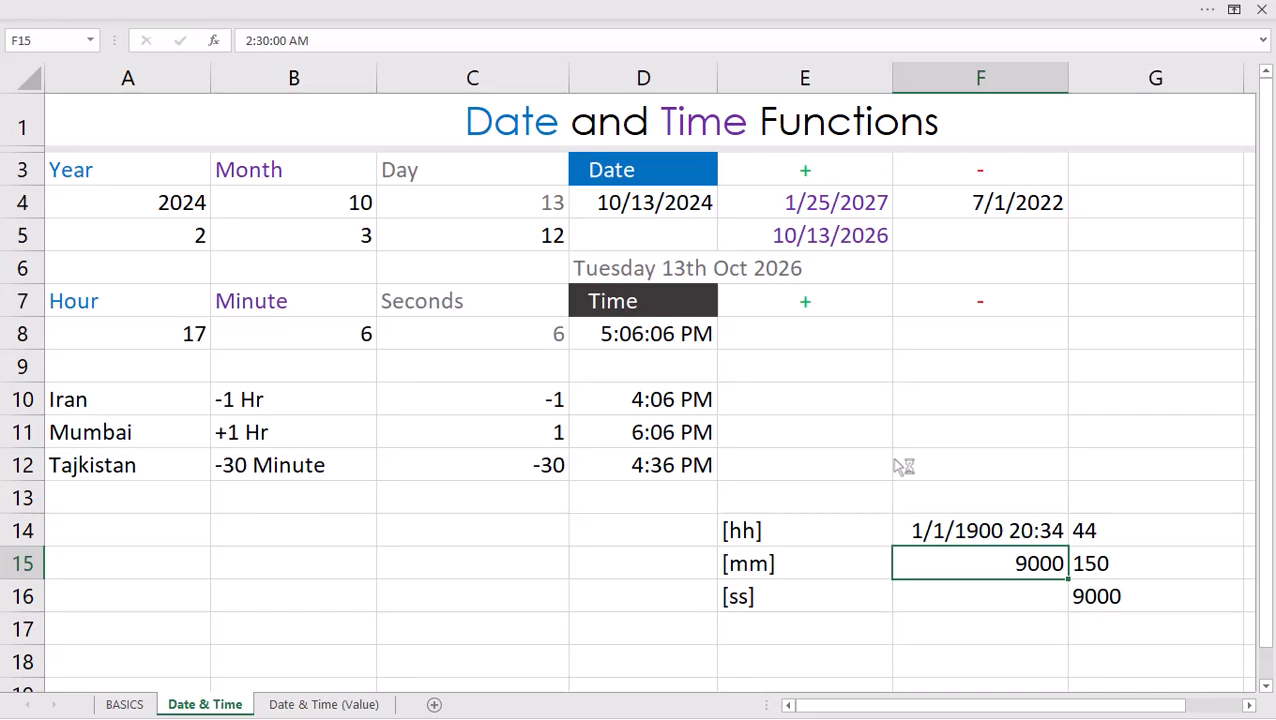
- Change the custom number format of F15 to mm:ss
{"action": "key", "text": "ctrl+1"}
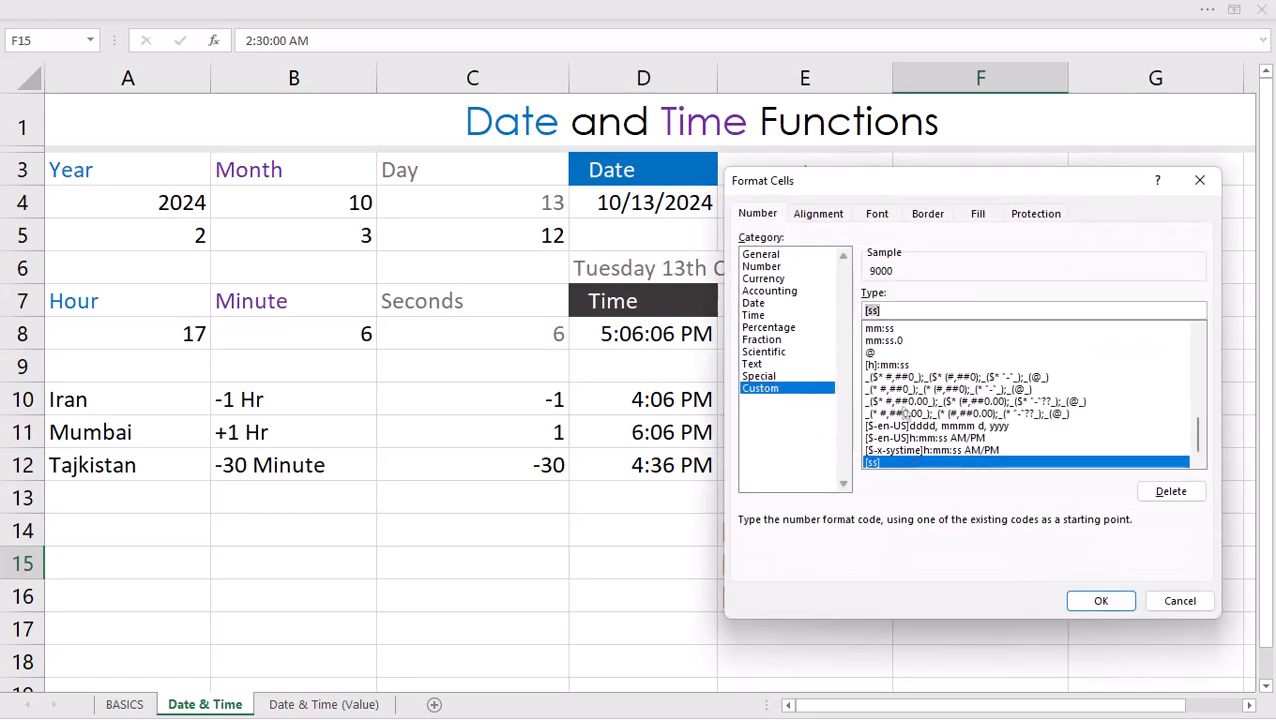
{"action": "left_click", "coordinate": [890, 329]}
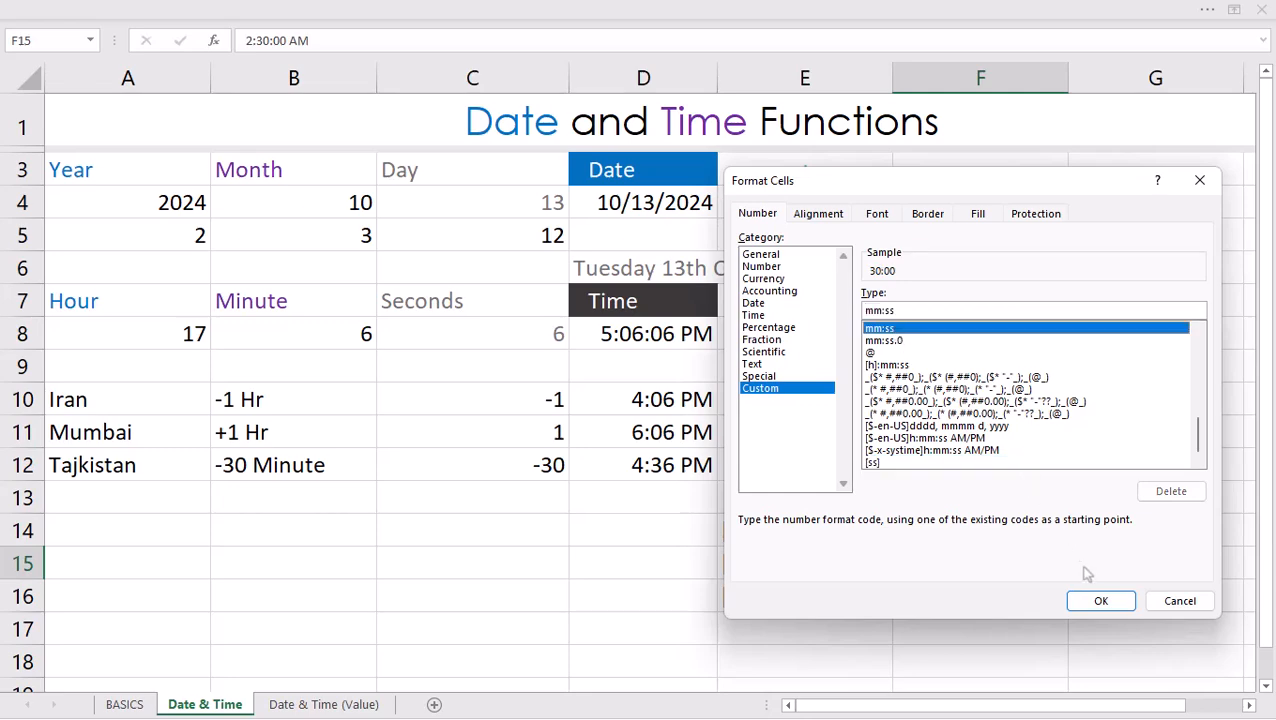
{"action": "left_click", "coordinate": [1100, 601]}
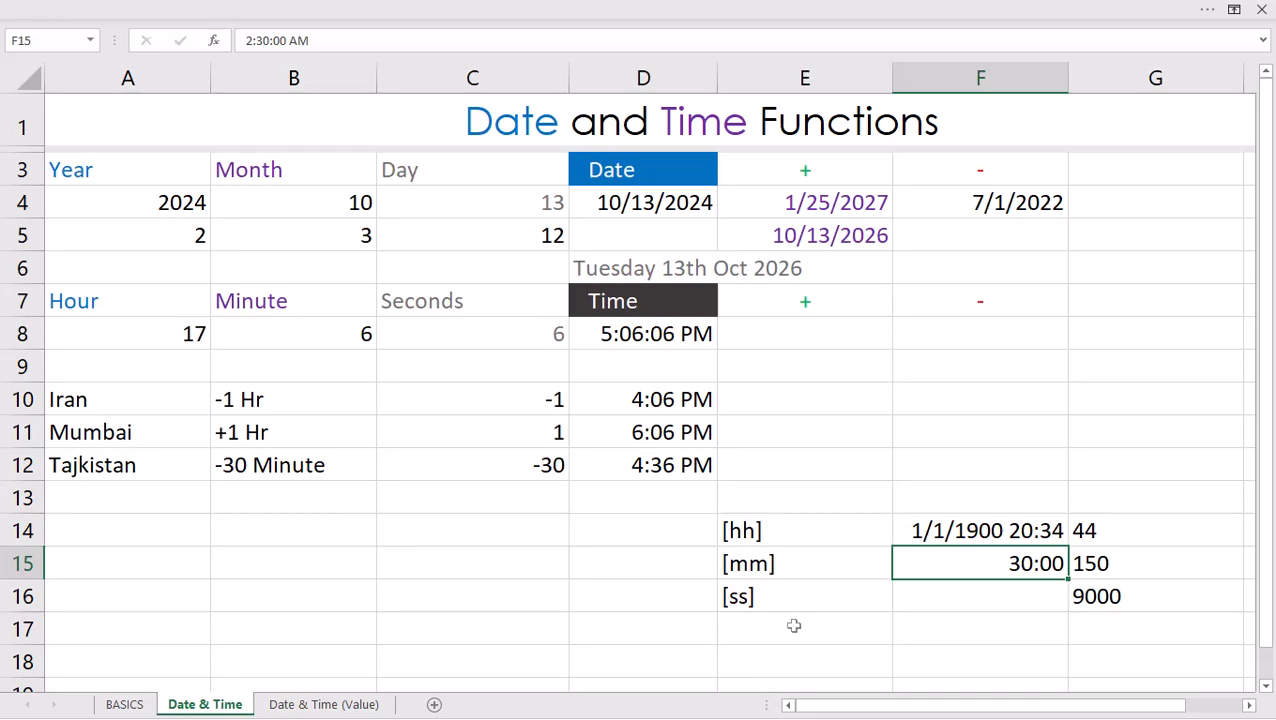
- On the Date & Time (Value) sheet, enter =TIMEVALUE(A5) in B5 and fill the formula down through B14
{"action": "left_click", "coordinate": [330, 705]}
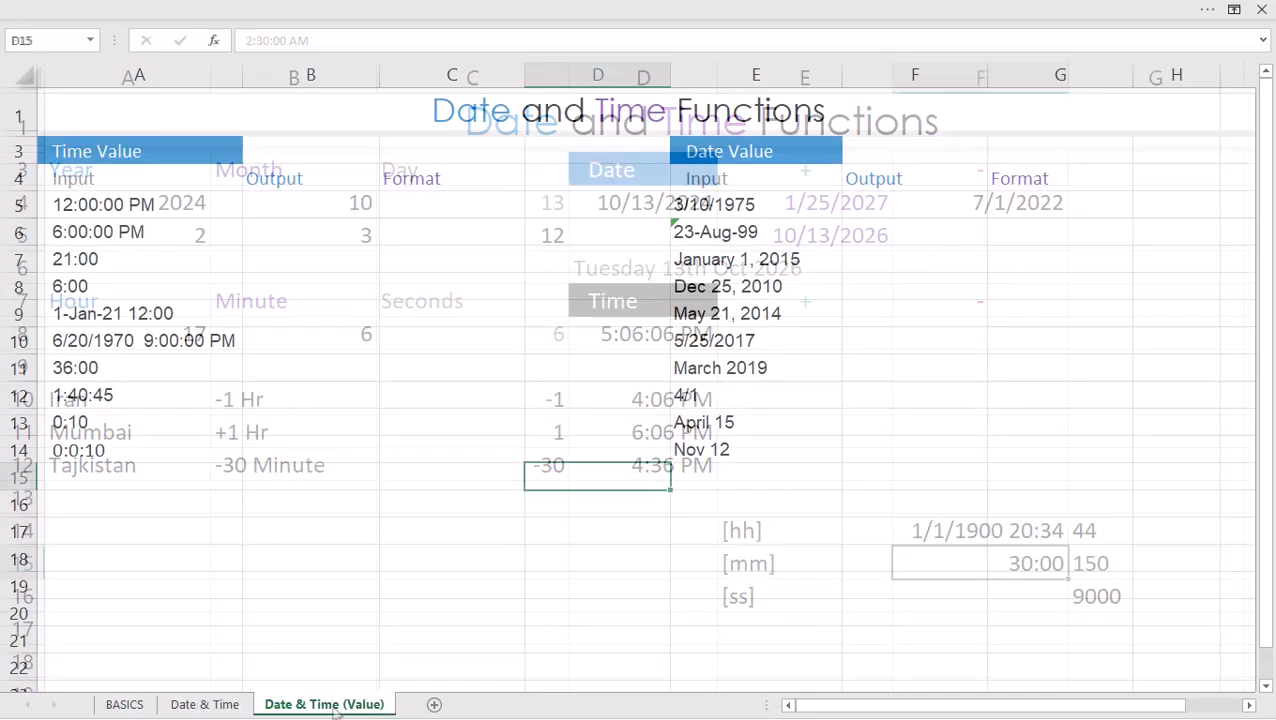
{"action": "left_click_drag", "start_coordinate": [137, 205], "coordinate": [157, 447]}
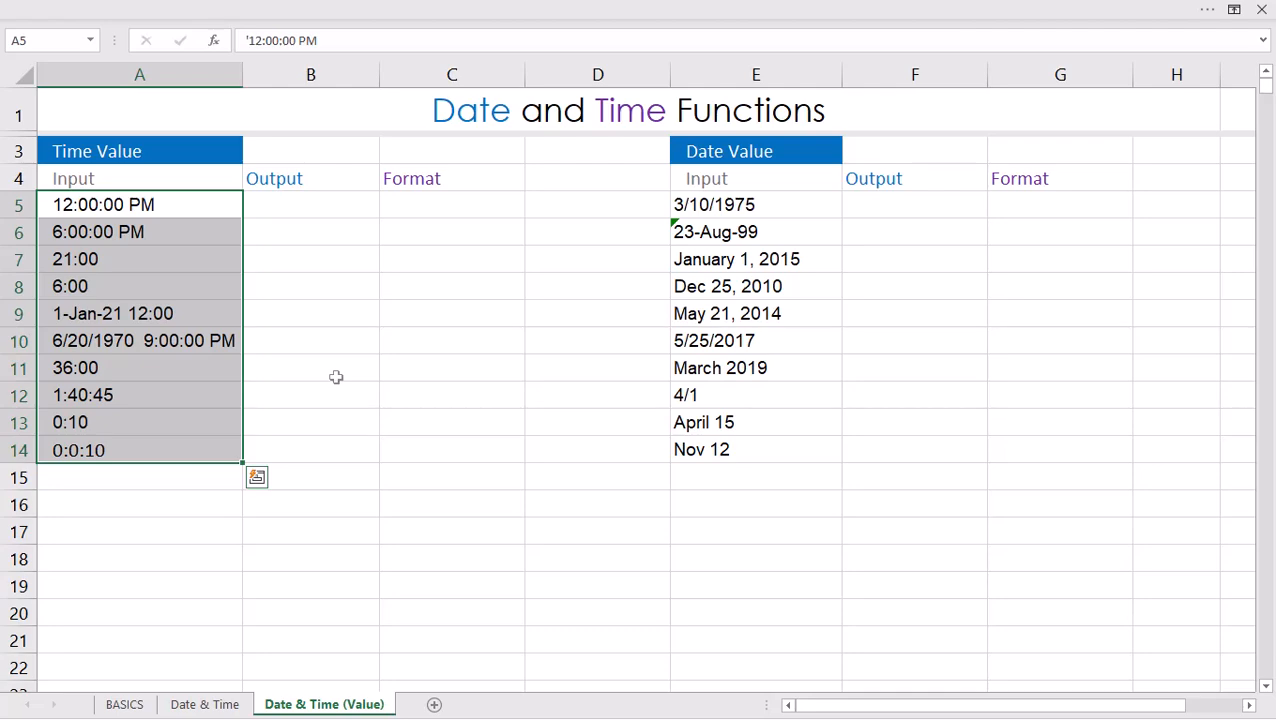
{"action": "left_click", "coordinate": [310, 203]}
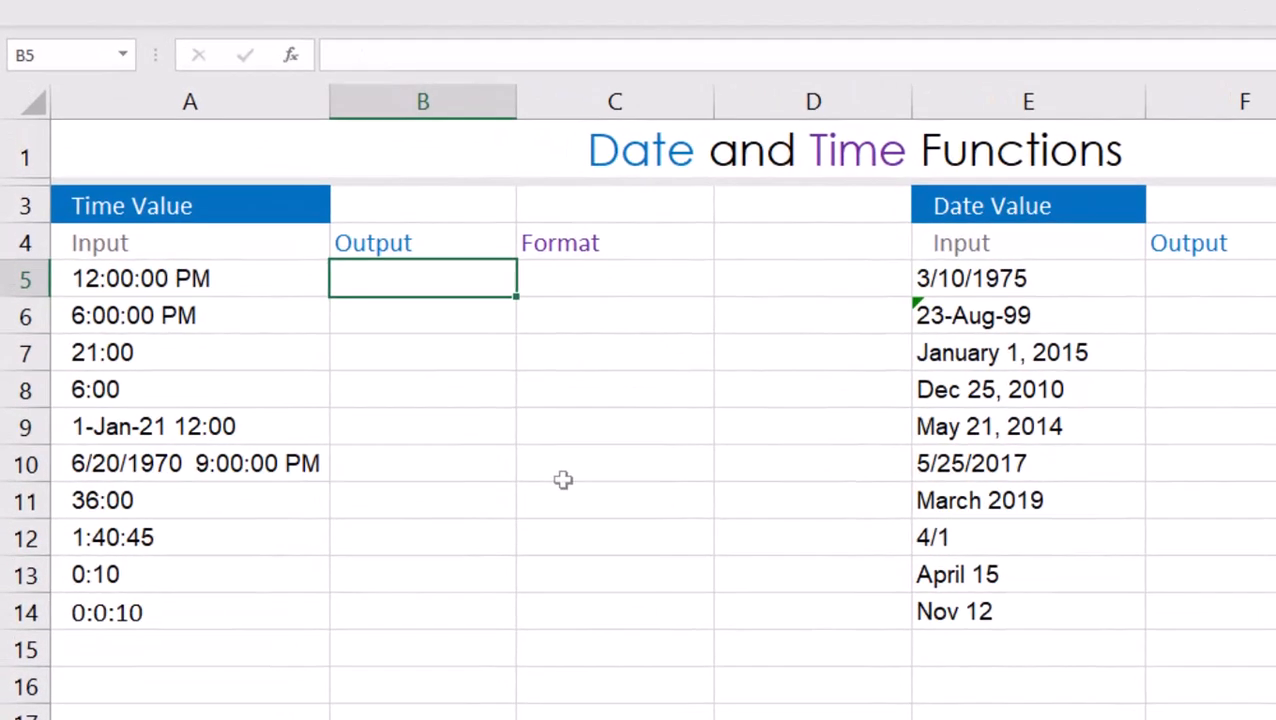
{"action": "type", "text": "=ti"}
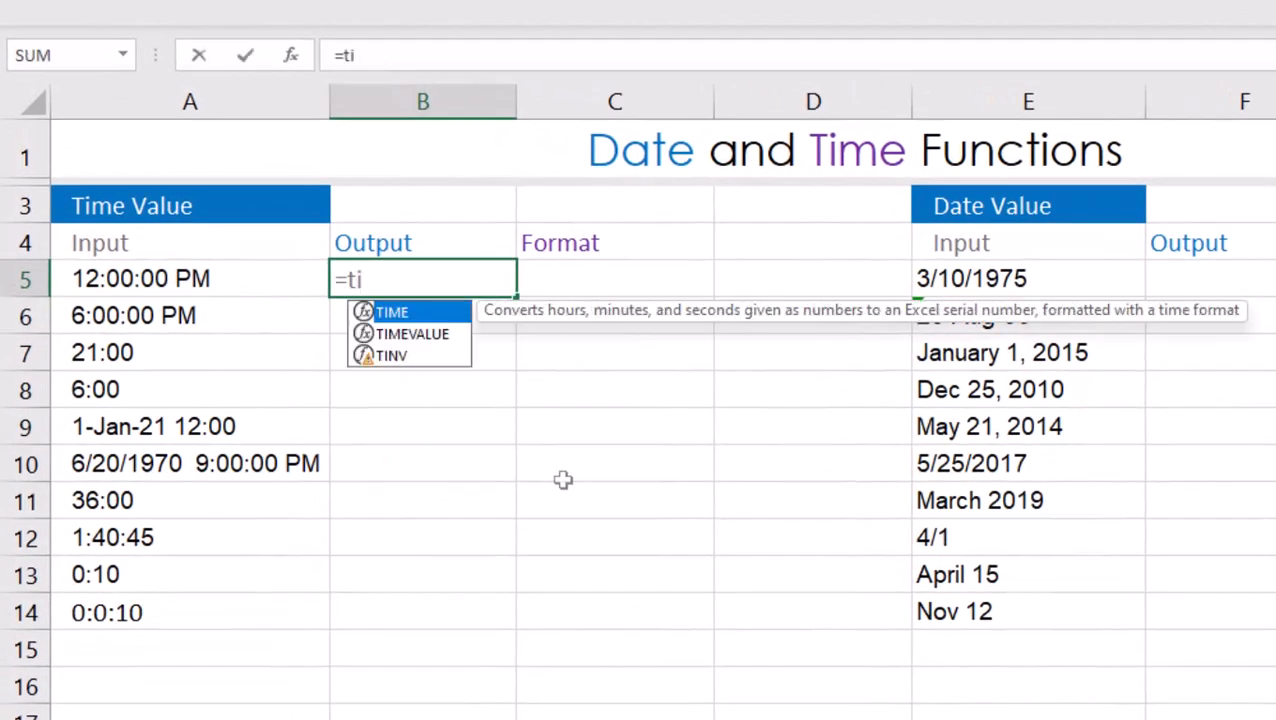
{"action": "key", "text": "Down"}
{"action": "key", "text": "Tab"}
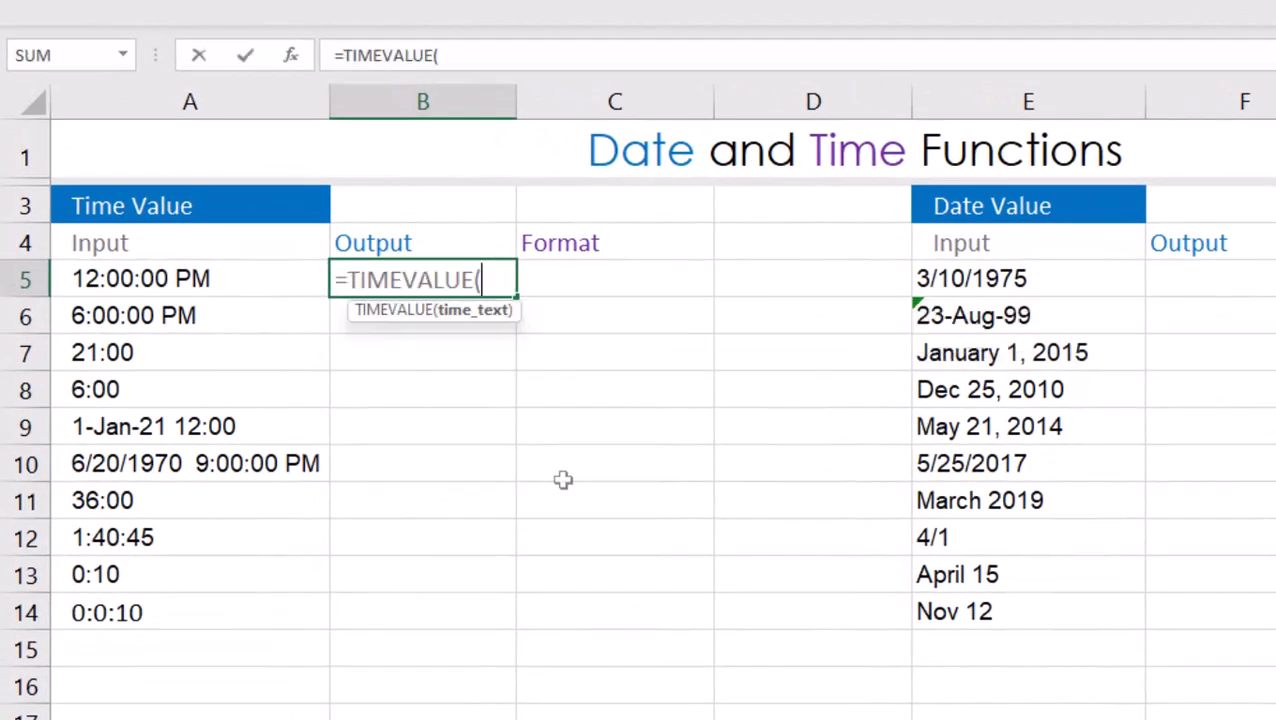
{"action": "left_click", "coordinate": [234, 281]}
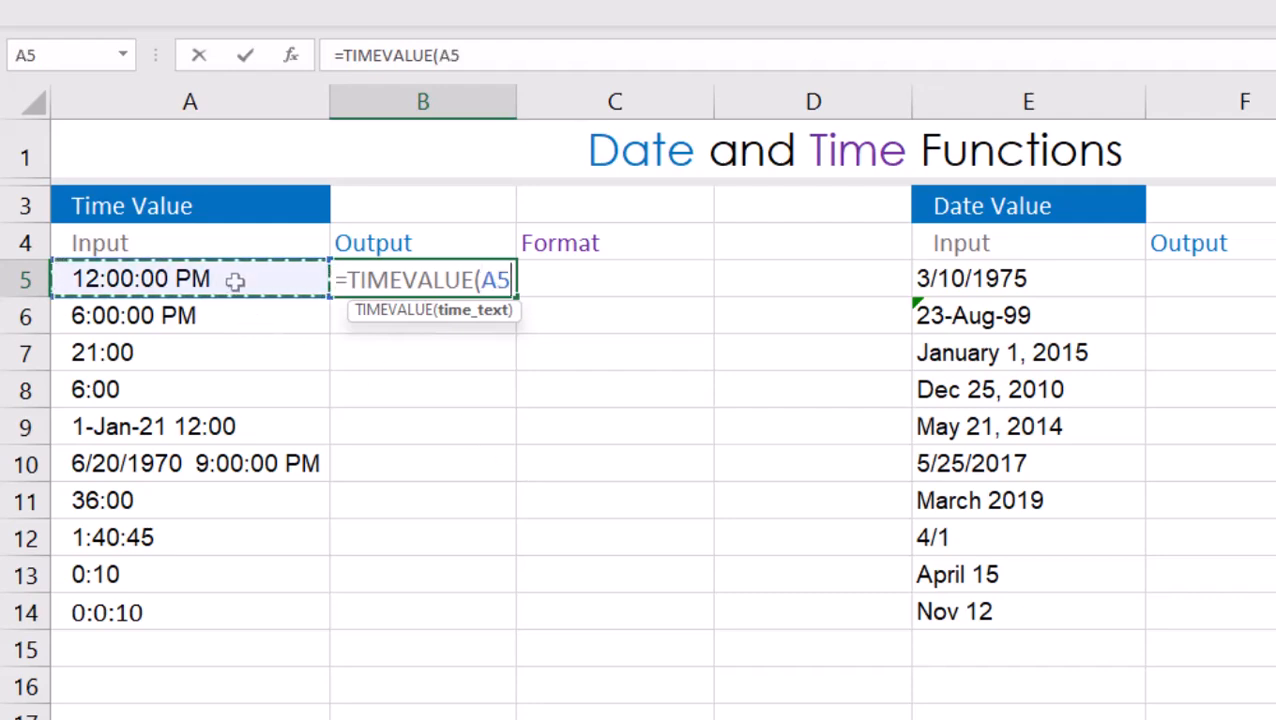
{"action": "key", "text": "Return"}
{"action": "left_click", "coordinate": [458, 280]}
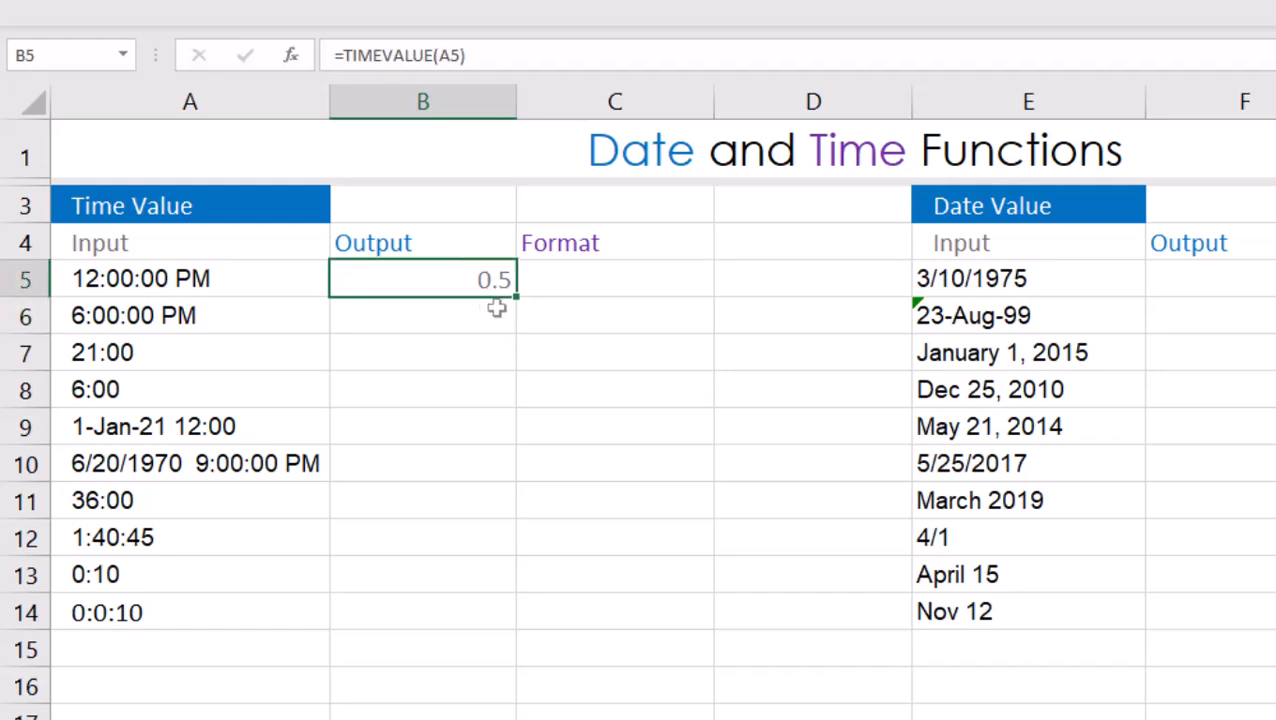
{"action": "left_click_drag", "start_coordinate": [520, 343], "coordinate": [514, 614]}
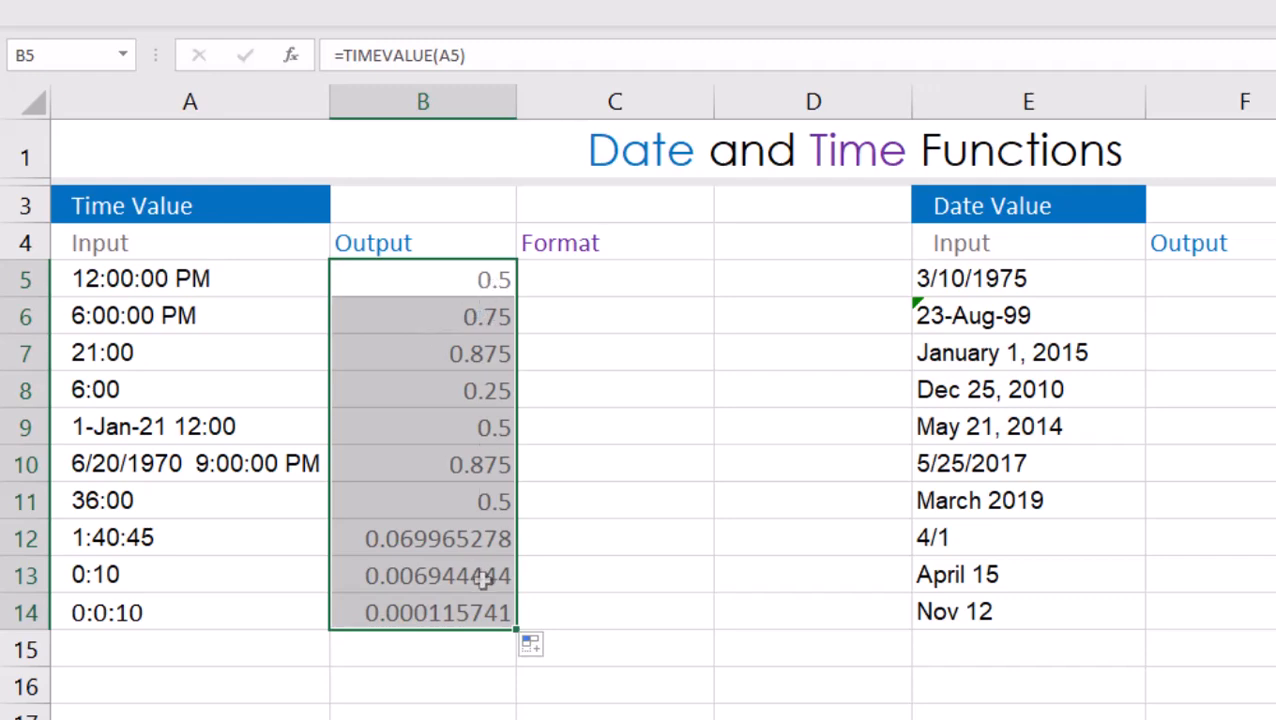
- Enter =TEXT(B5,"HH:MM:SS AM/PM") in C5 and fill the formula down through C14
{"action": "left_click", "coordinate": [629, 283]}
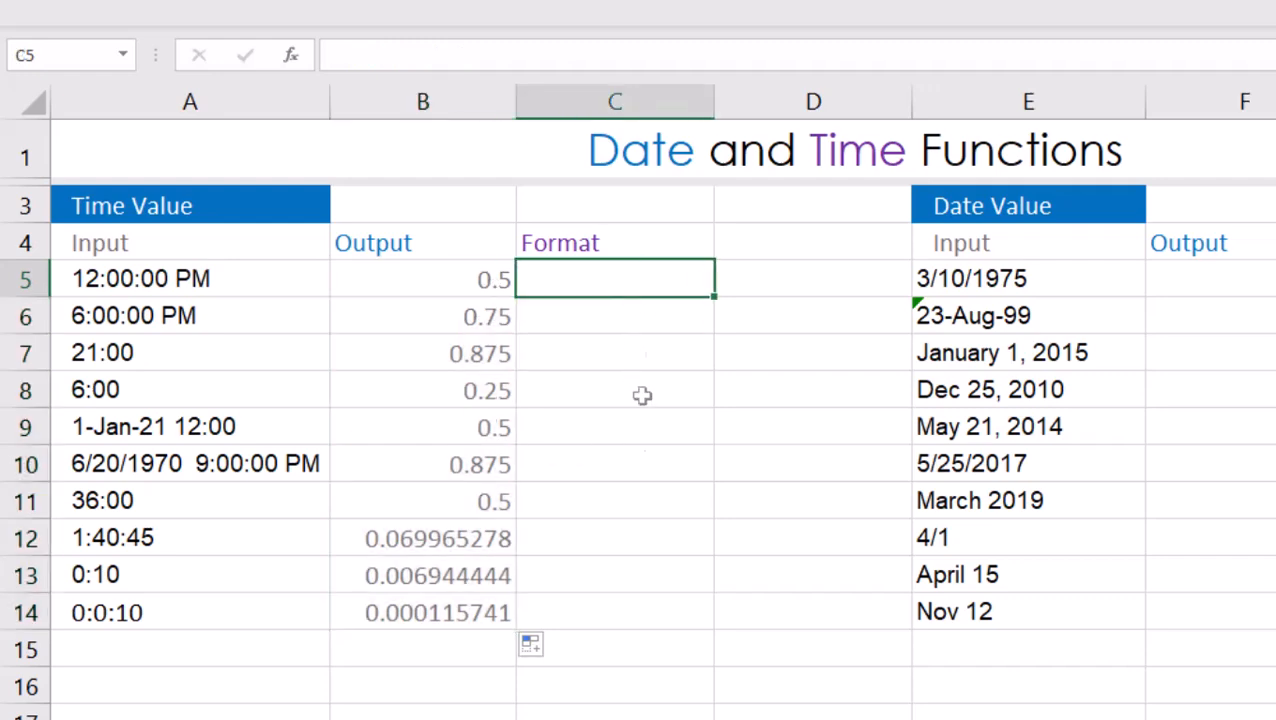
{"action": "type", "text": "="}
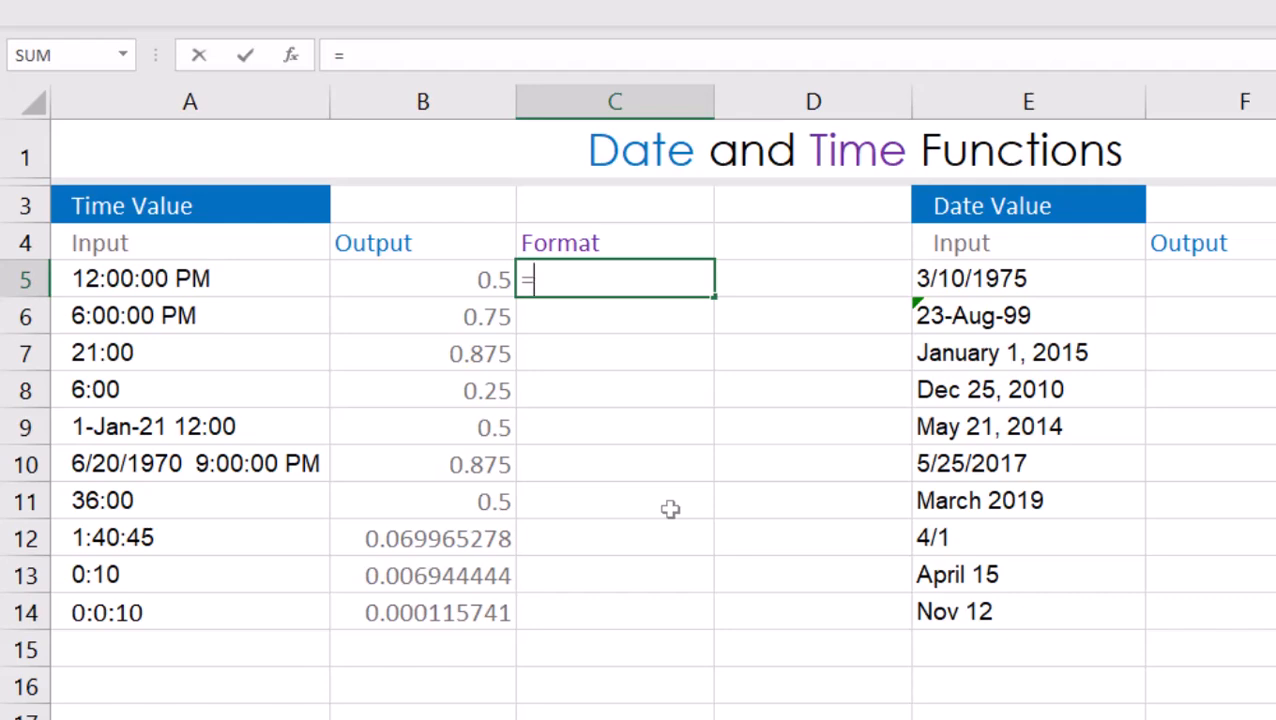
{"action": "type", "text": "text"}
{"action": "key", "text": "Tab"}
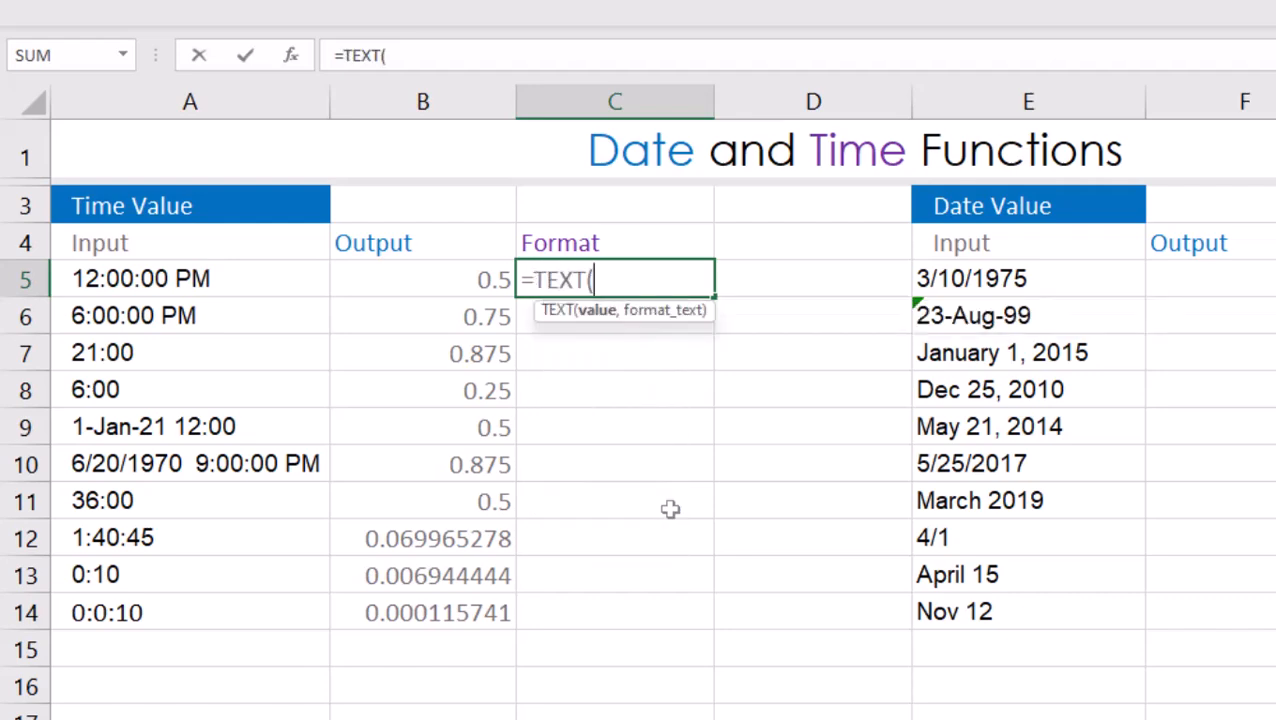
{"action": "left_click", "coordinate": [464, 270]}
{"action": "type", "text": ","}
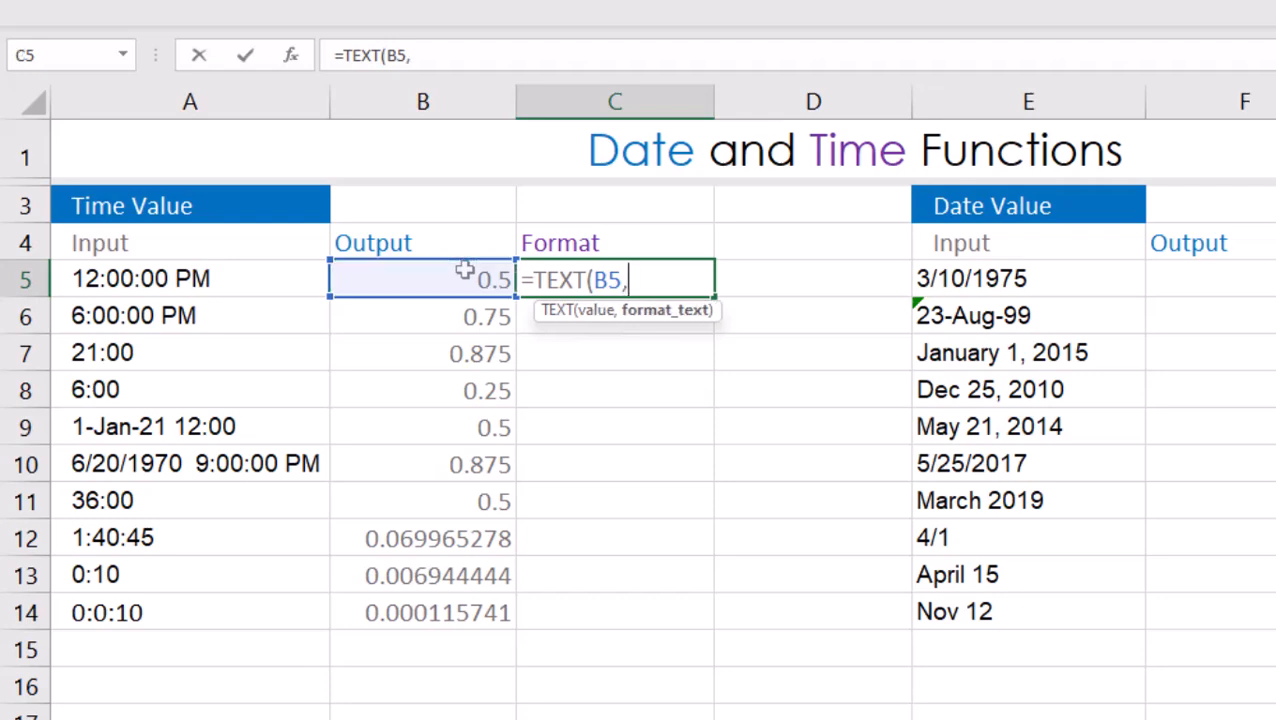
{"action": "type", "text": "\"HH"}
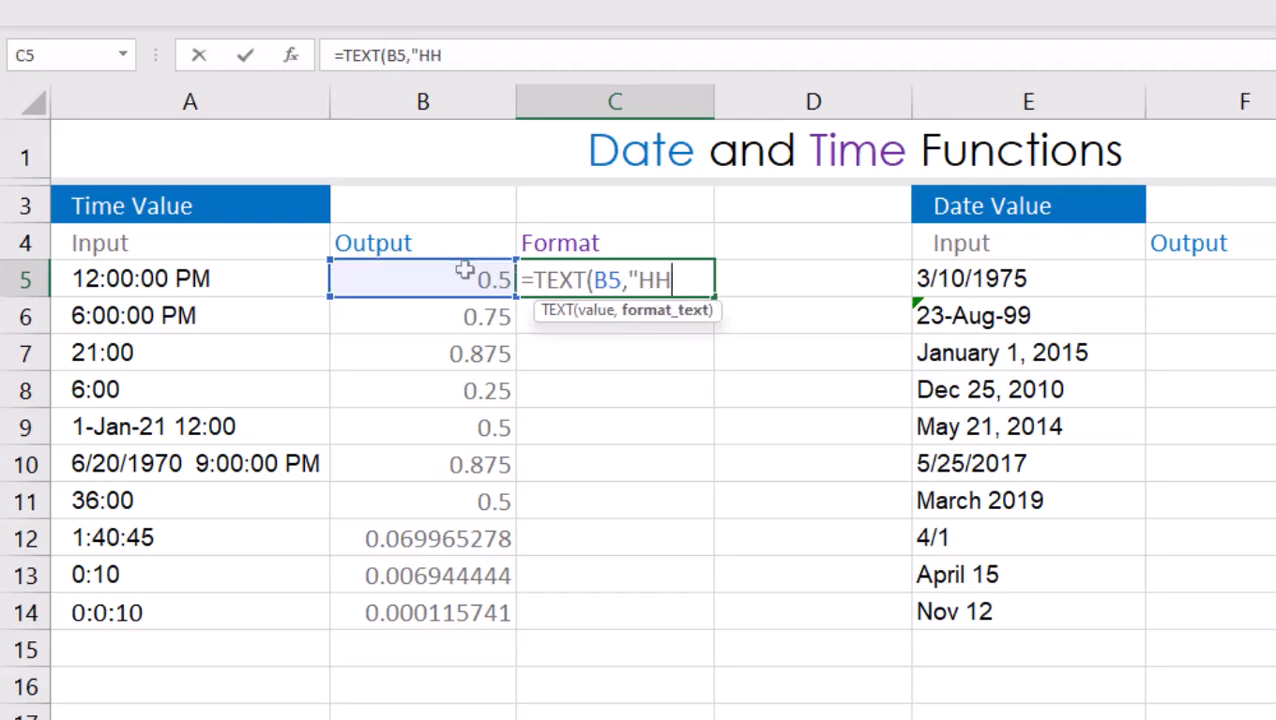
{"action": "type", "text": ":MM:"}
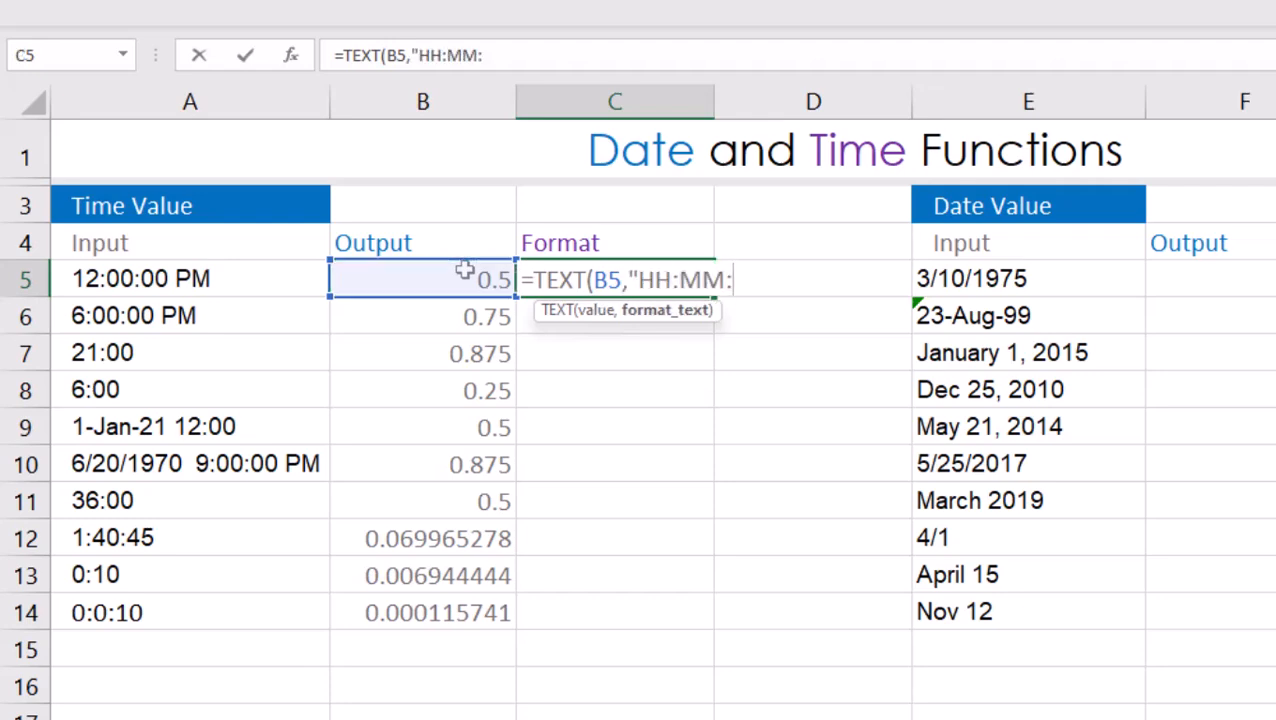
{"action": "type", "text": "SS AM"}
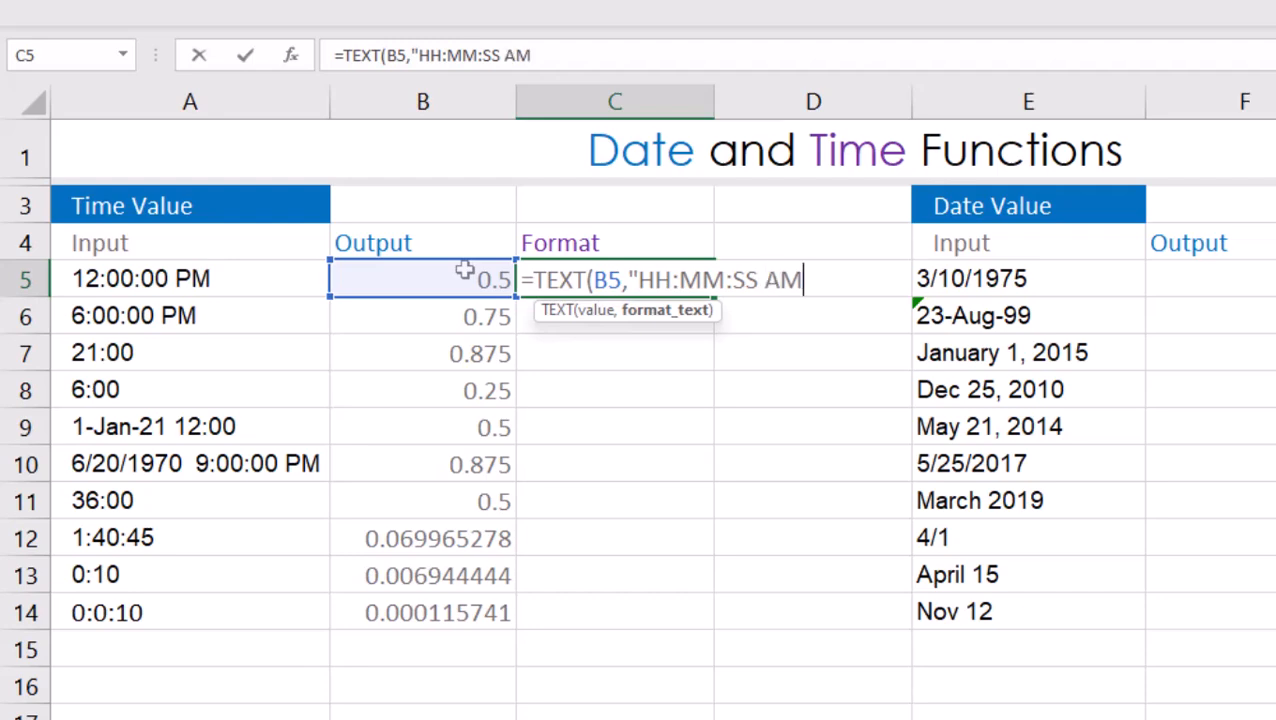
{"action": "type", "text": "/PM\""}
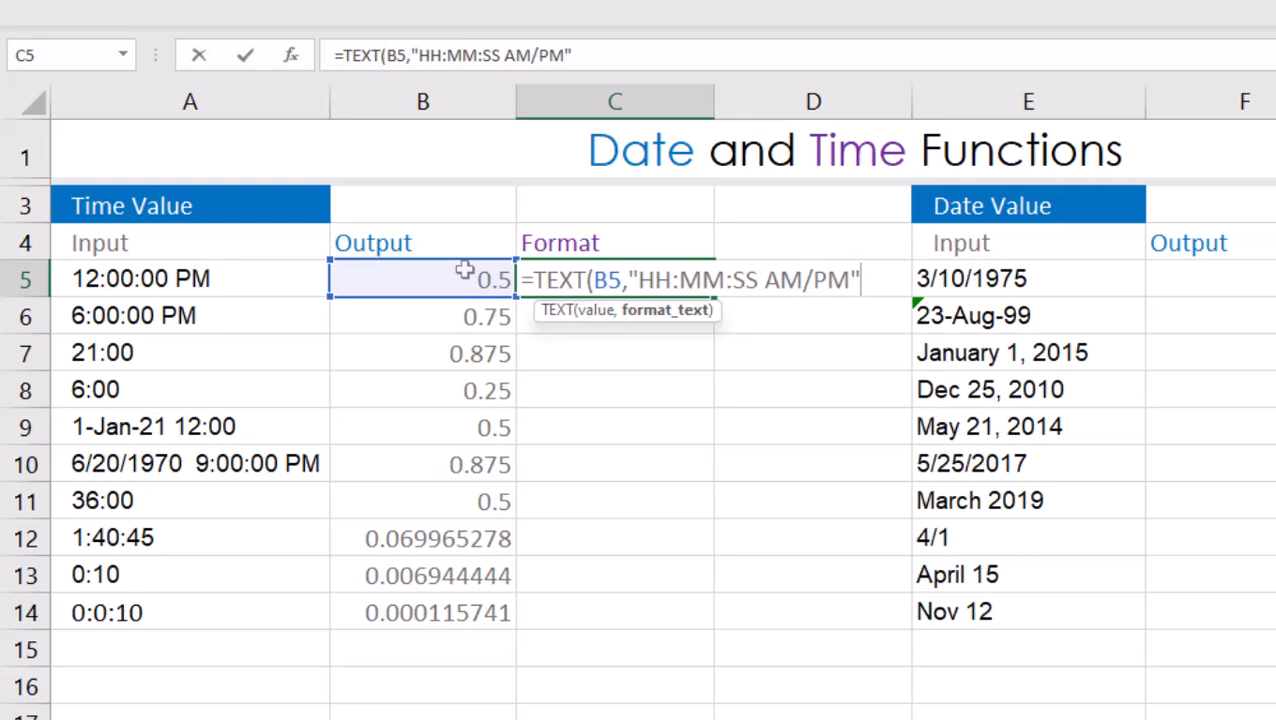
{"action": "key", "text": "Return"}
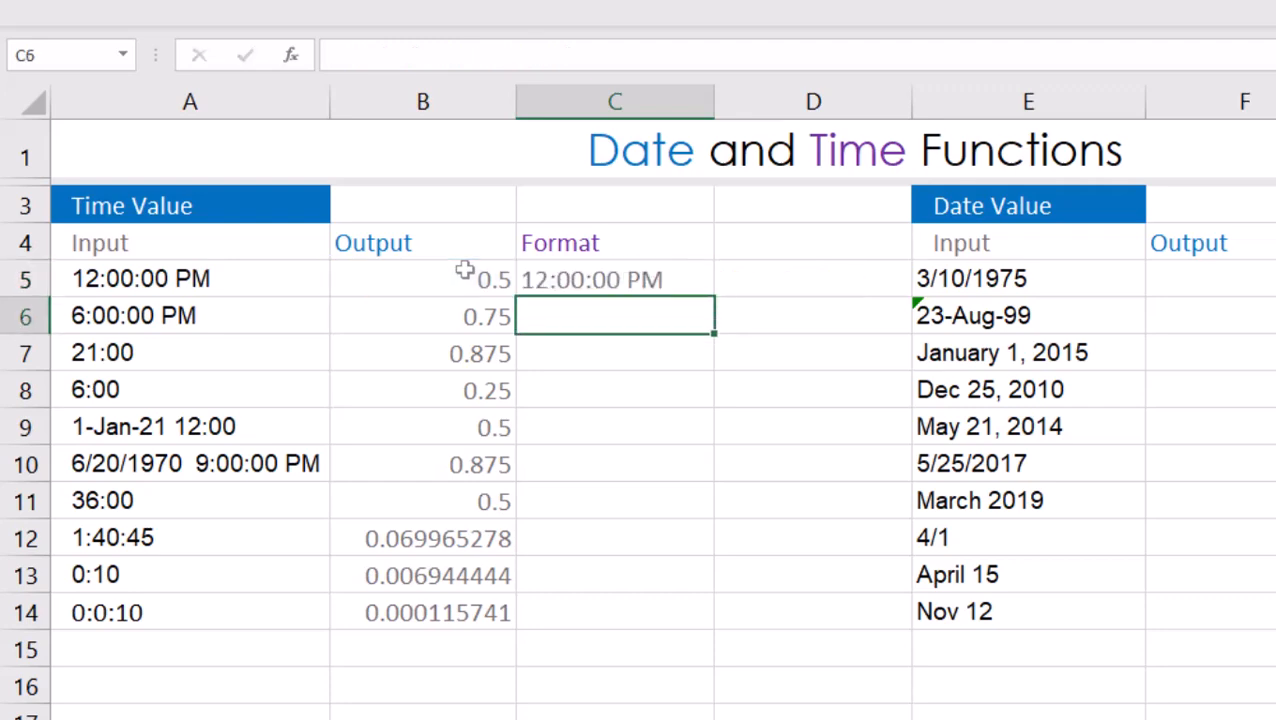
{"action": "left_click", "coordinate": [690, 278]}
{"action": "double_click", "coordinate": [715, 296]}
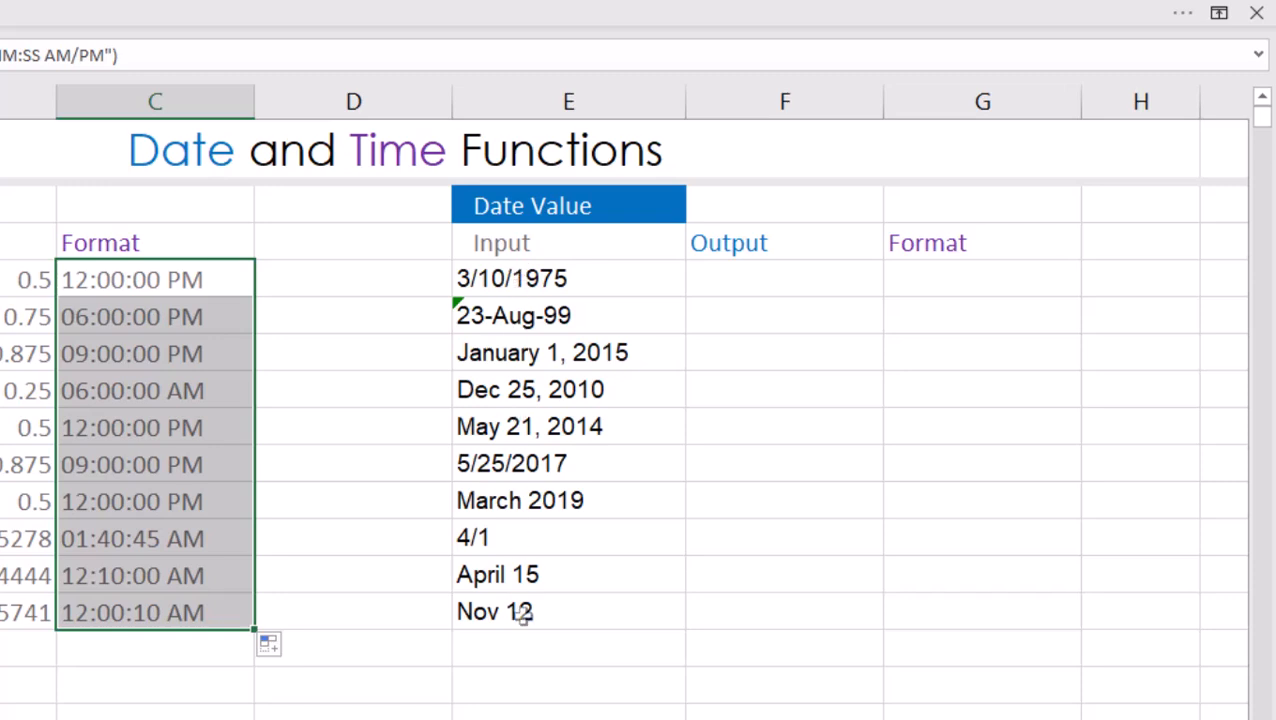
- Enter =DATEVALUE(E5) in F5 and fill the formula down through F14
{"action": "left_click", "coordinate": [734, 292]}
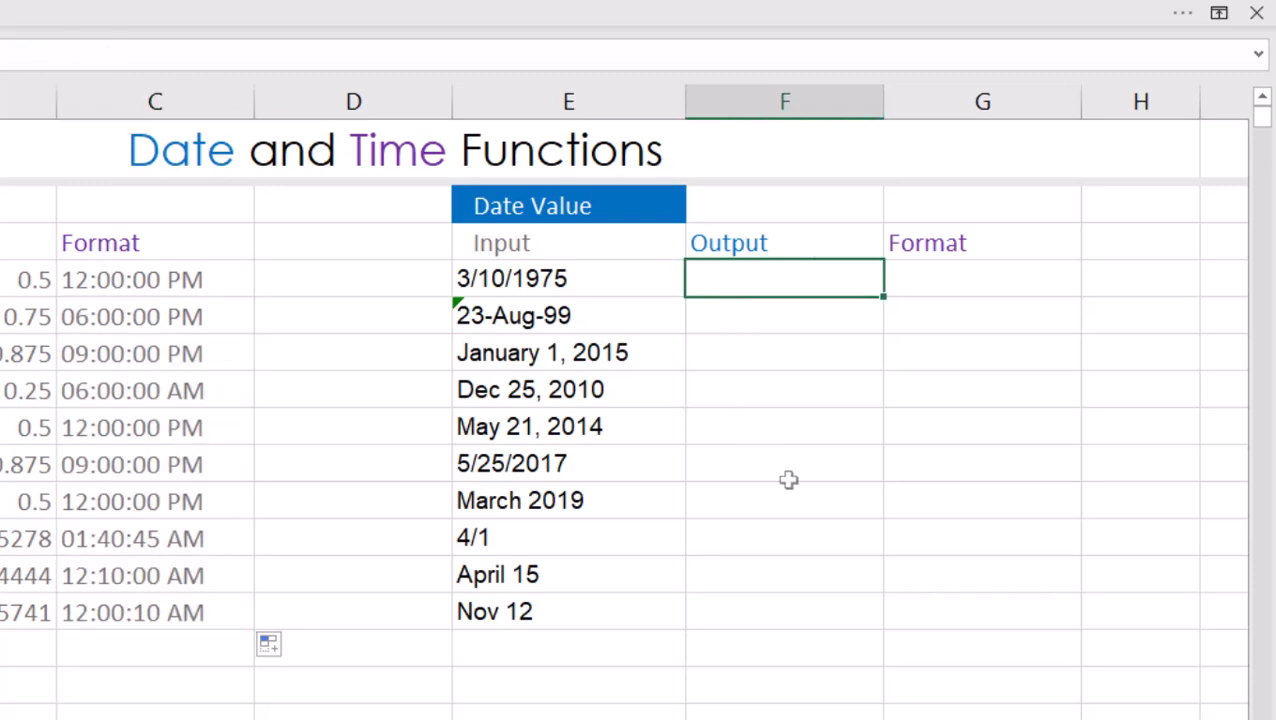
{"action": "type", "text": "=datev"}
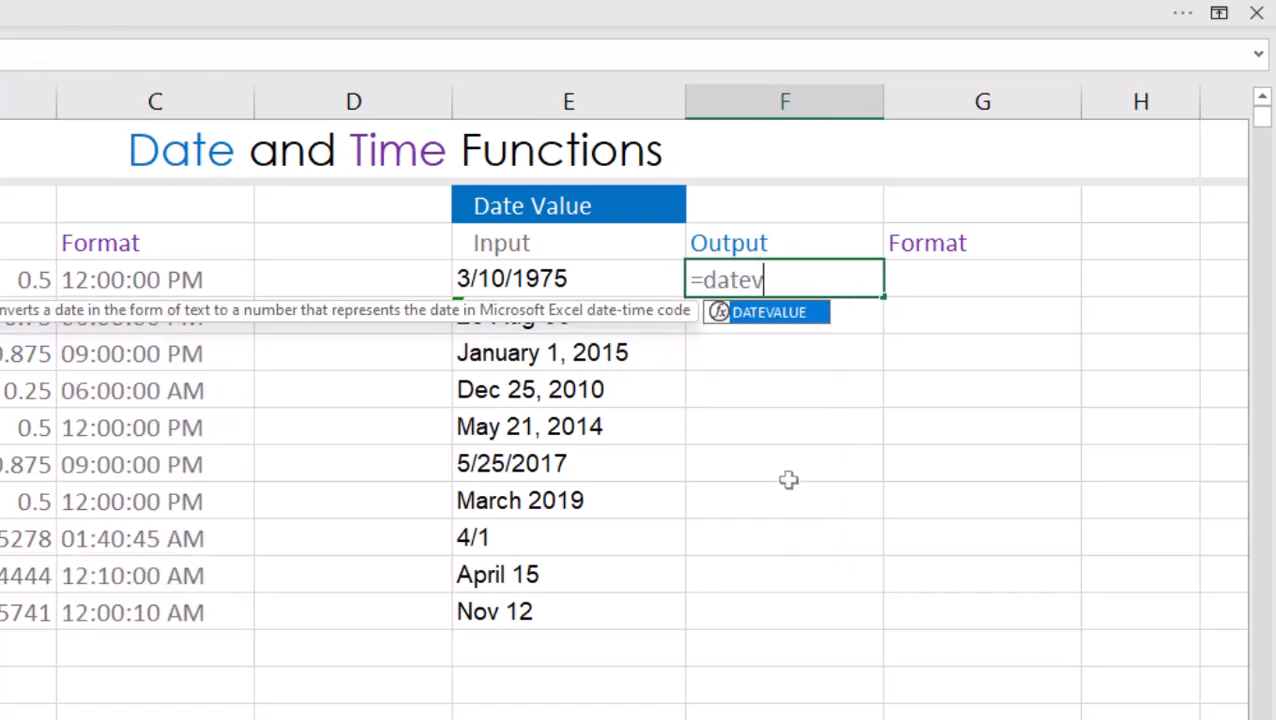
{"action": "key", "text": "Tab"}
{"action": "left_click", "coordinate": [594, 286]}
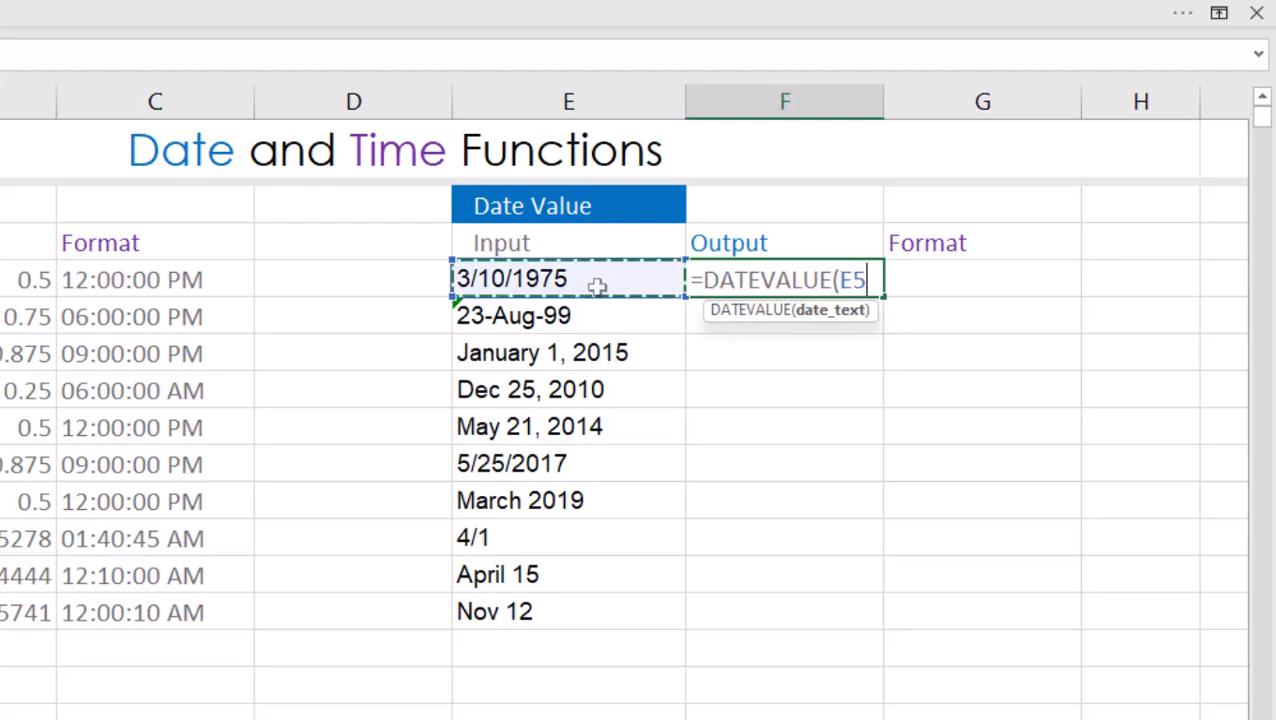
{"action": "key", "text": "Return"}
{"action": "left_click", "coordinate": [818, 282]}
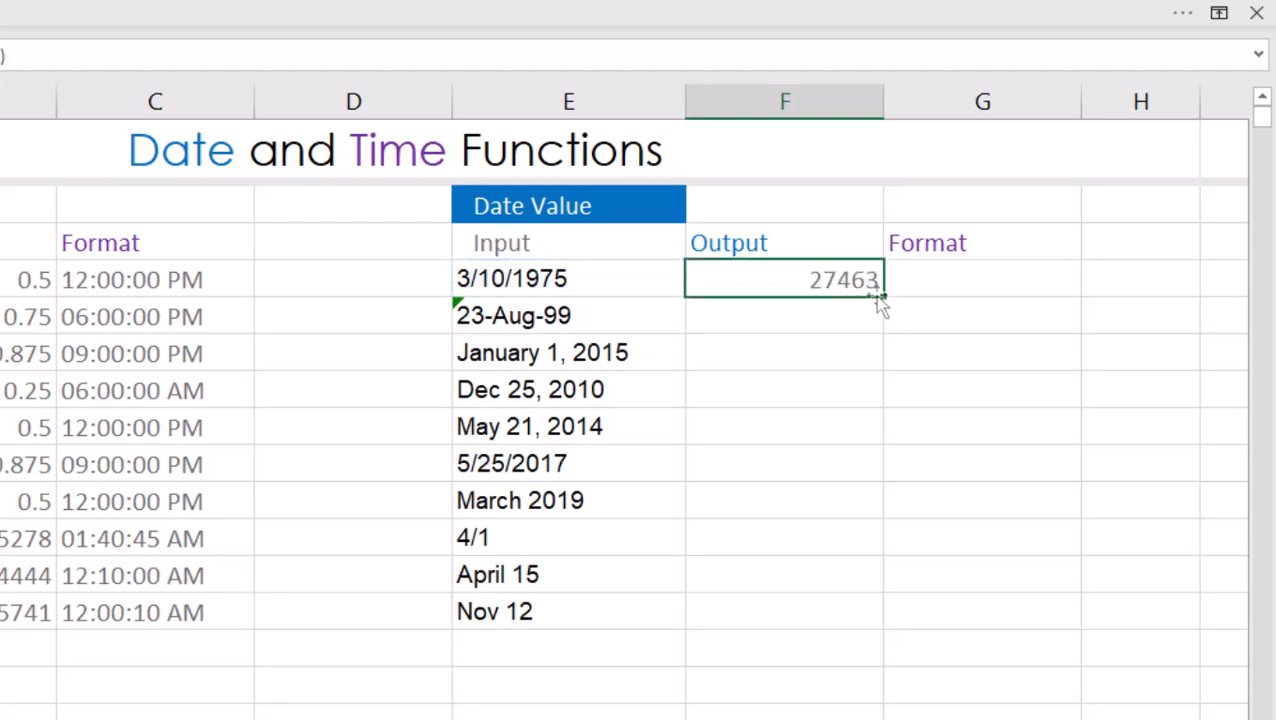
{"action": "double_click", "coordinate": [883, 297]}
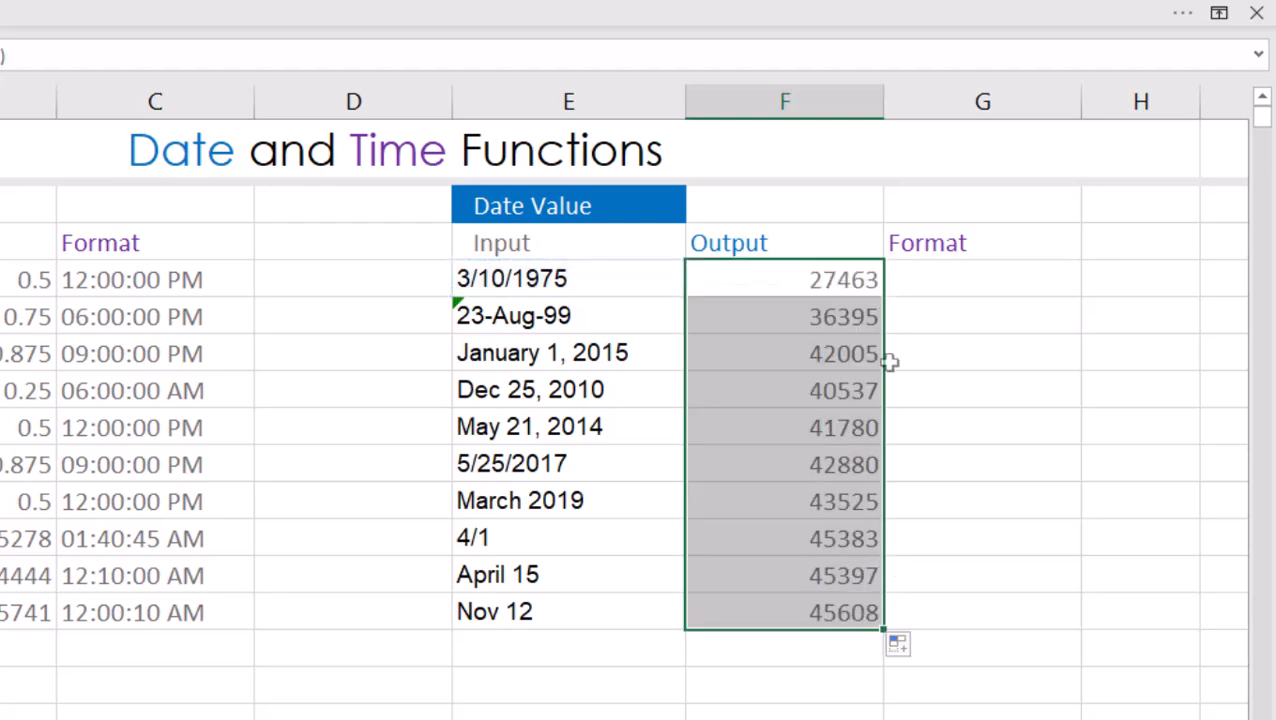
- Enter =TEXT(F5,"ddd dd-mm-yyy") in G5 and fill the formula down through G14
{"action": "left_click", "coordinate": [950, 282]}
{"action": "type", "text": "=text"}
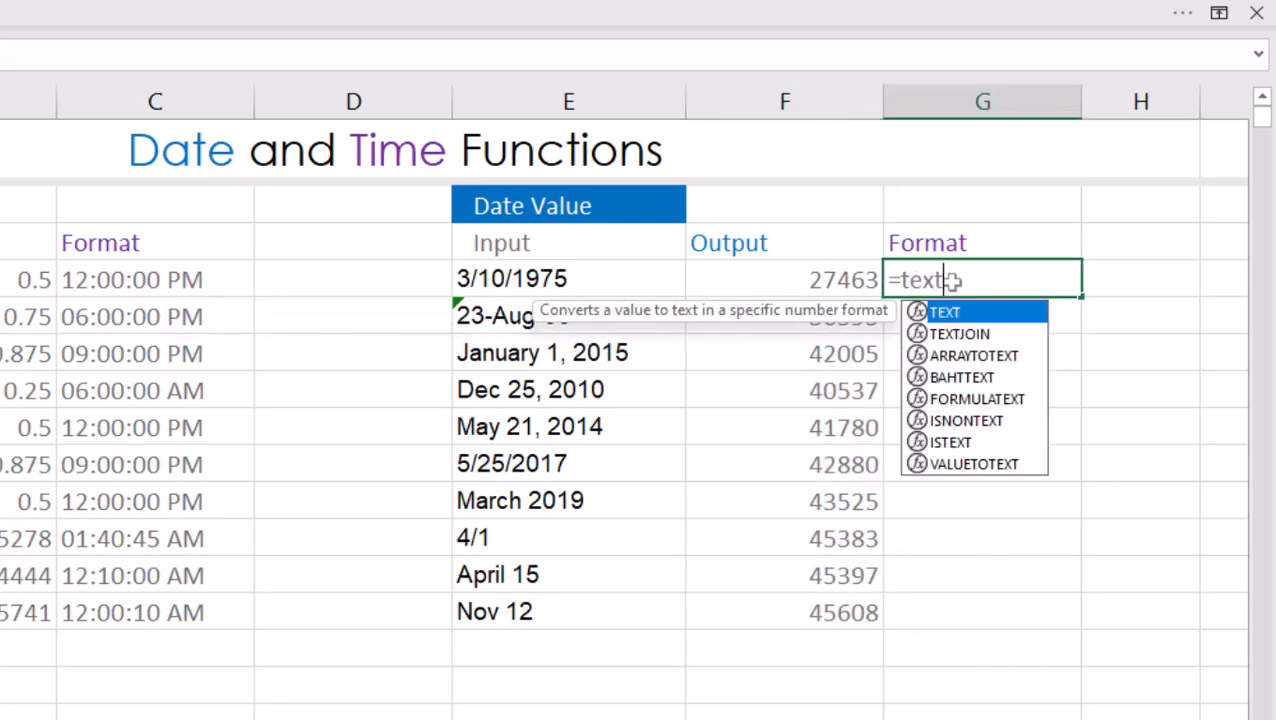
{"action": "key", "text": "Tab"}
{"action": "left_click", "coordinate": [793, 287]}
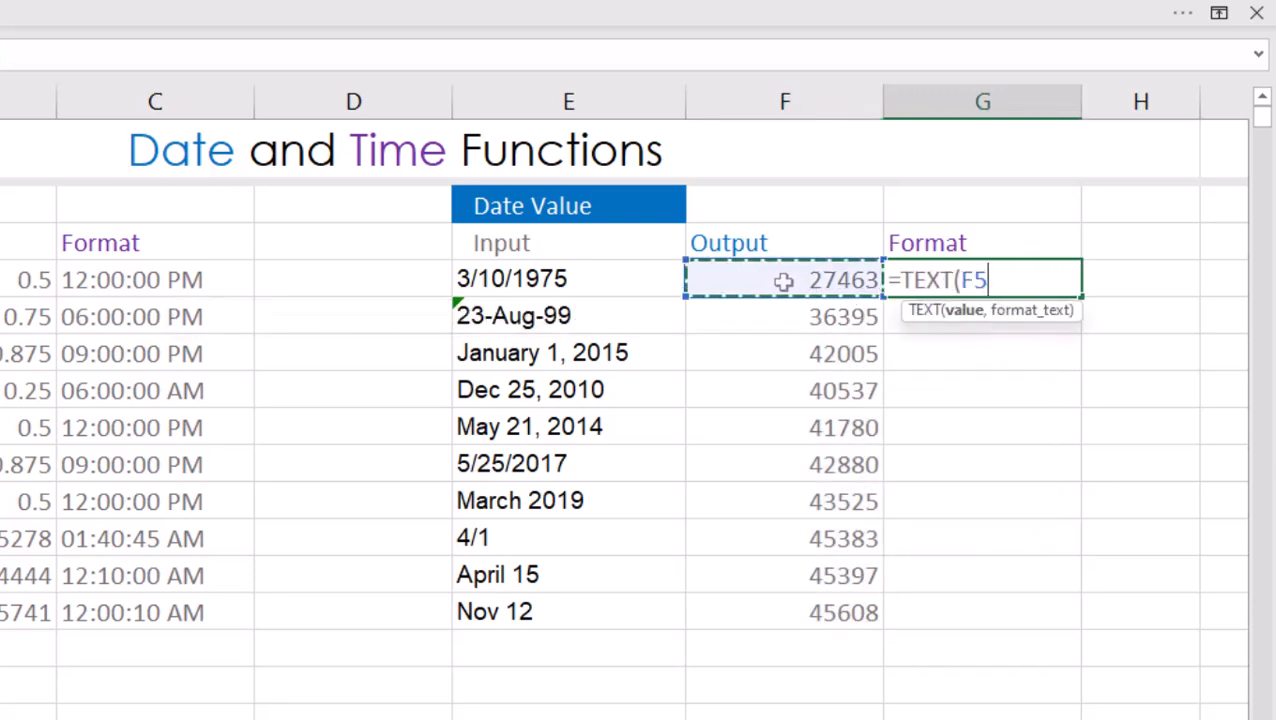
{"action": "type", "text": ","}
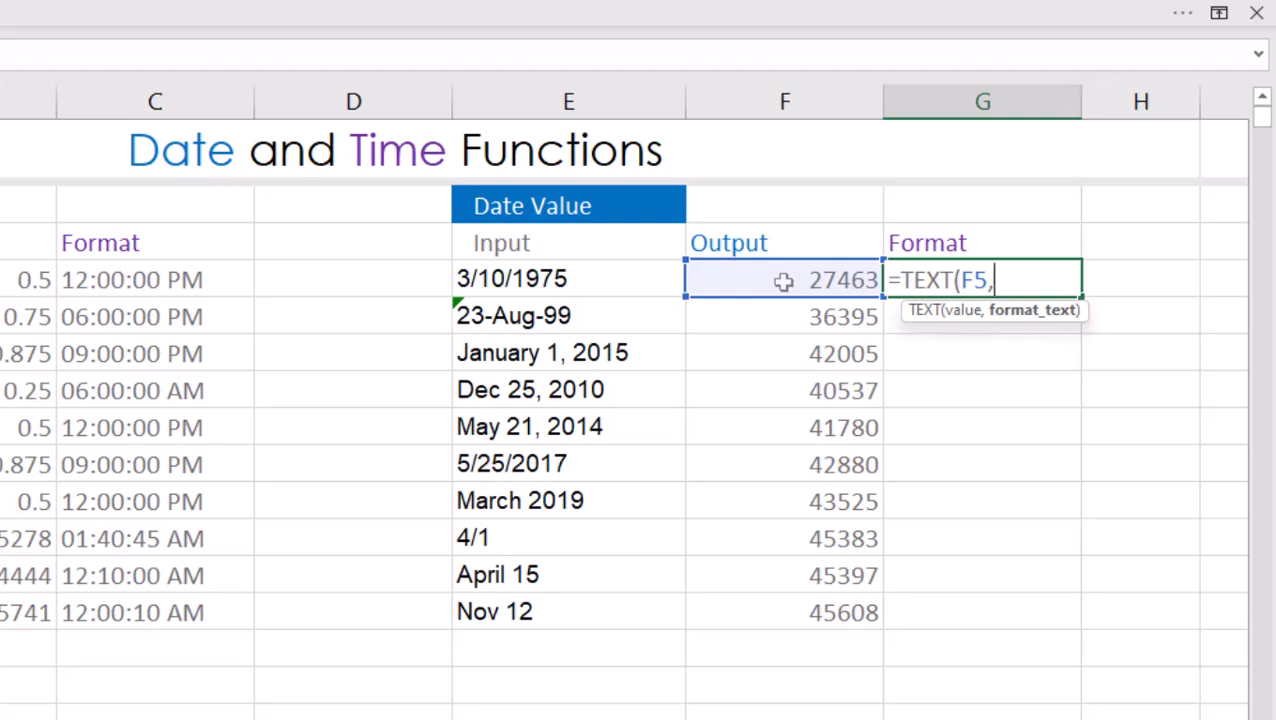
{"action": "type", "text": "\"ddd dd"}
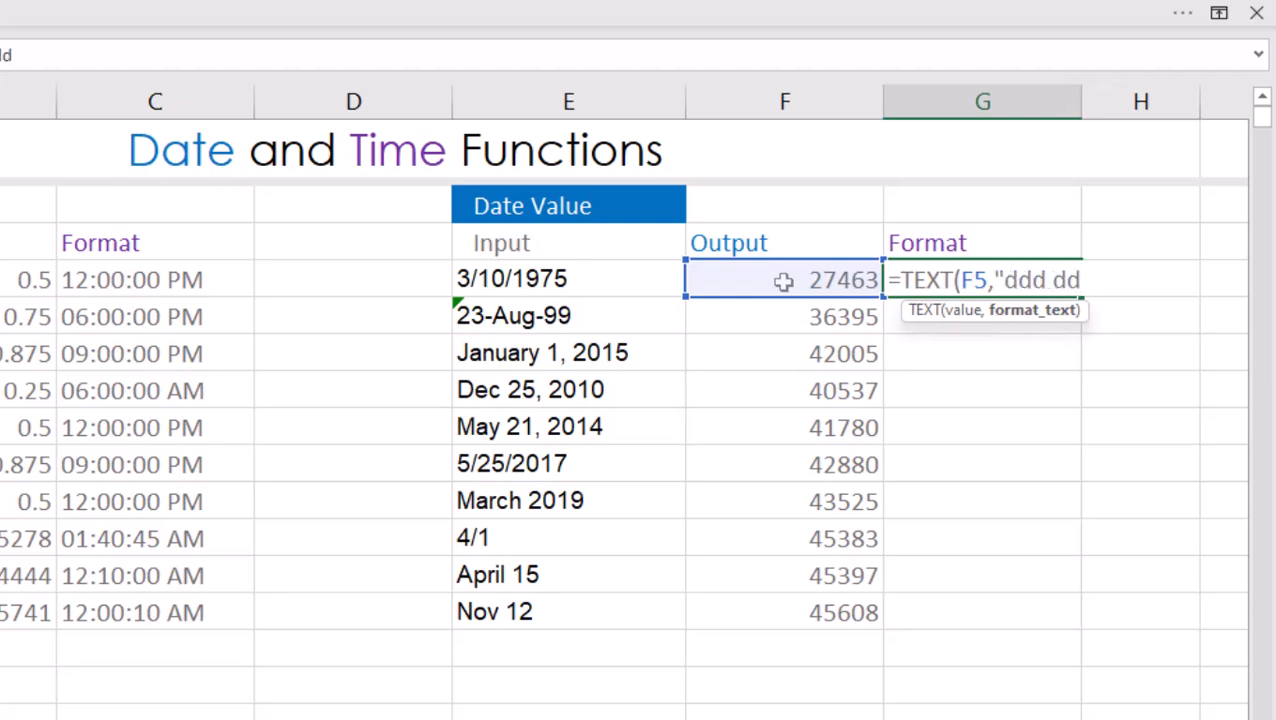
{"action": "type", "text": "/"}
{"action": "key", "text": "BackSpace"}
{"action": "type", "text": "-"}
{"action": "type", "text": "mm"}
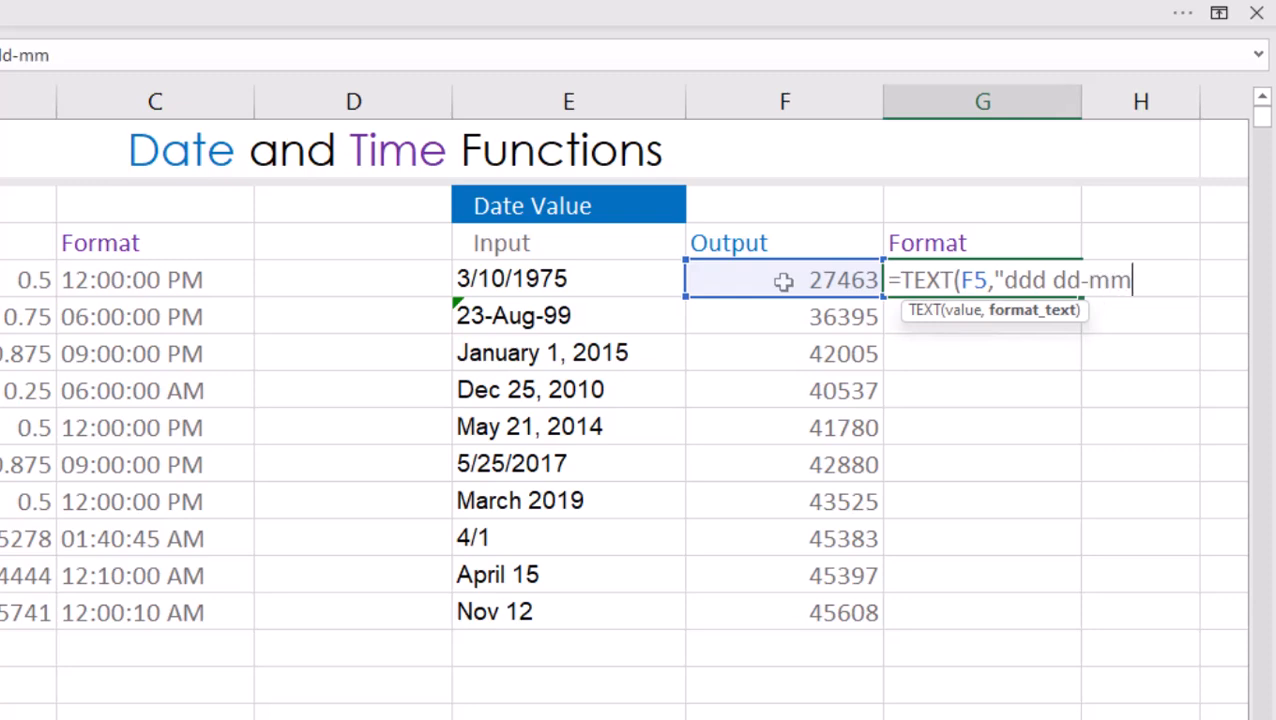
{"action": "type", "text": "-yyy\""}
{"action": "key", "text": "Return"}
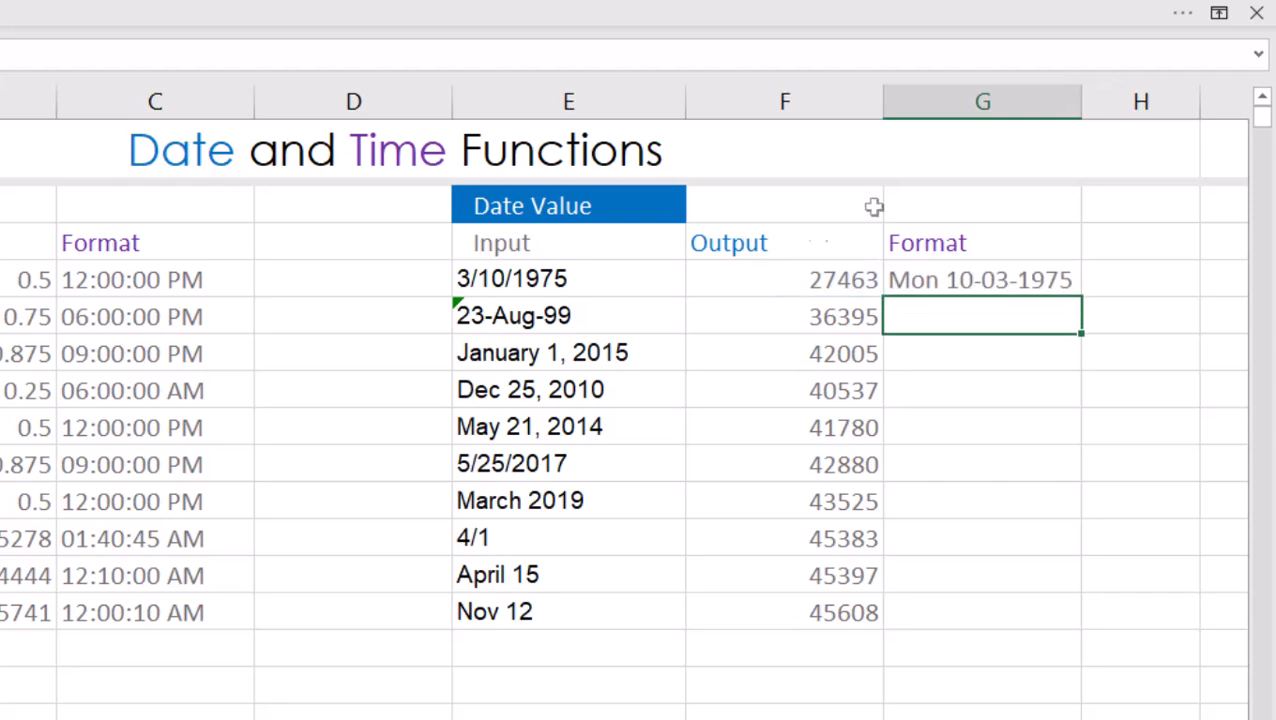
{"action": "left_click", "coordinate": [1072, 284]}
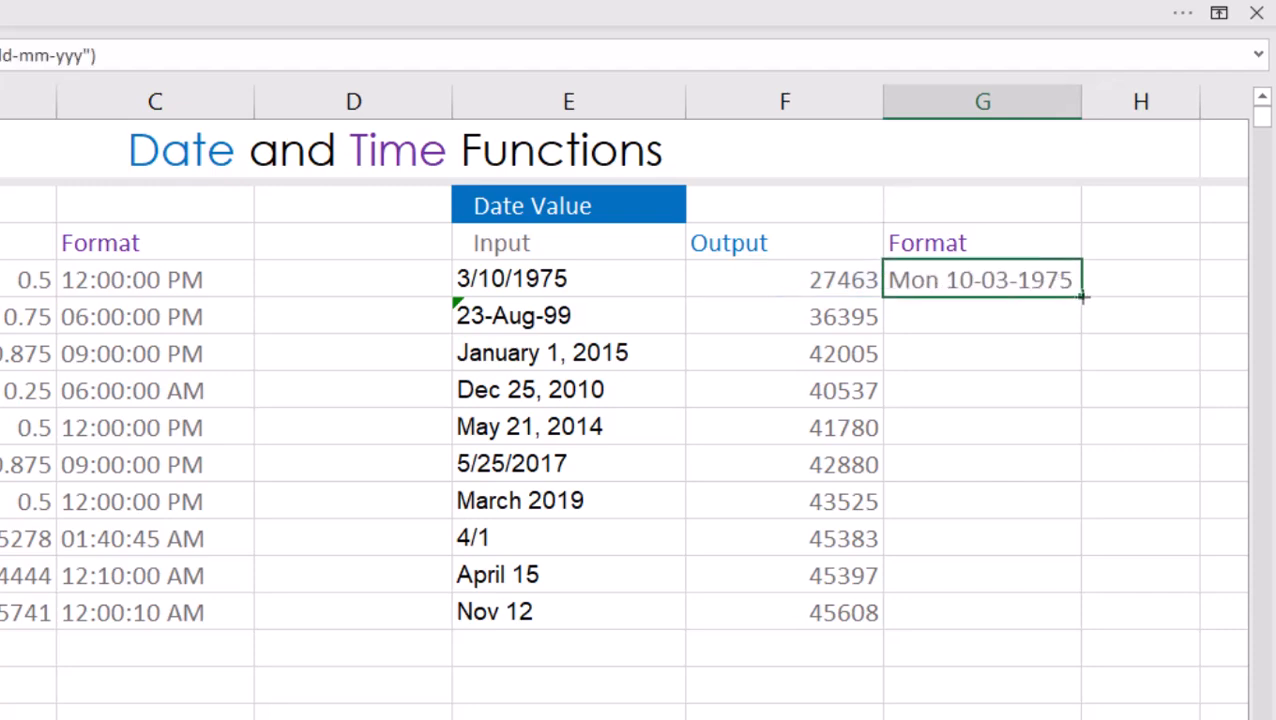
{"action": "double_click", "coordinate": [1081, 298]}
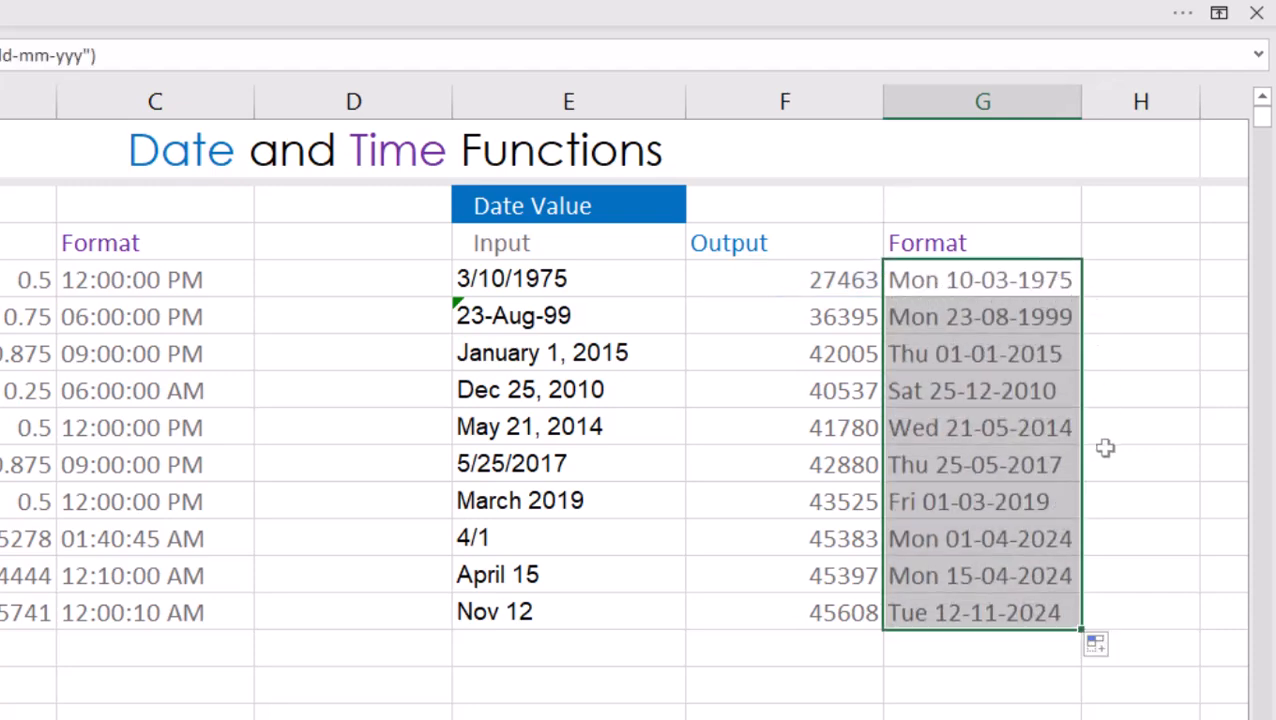